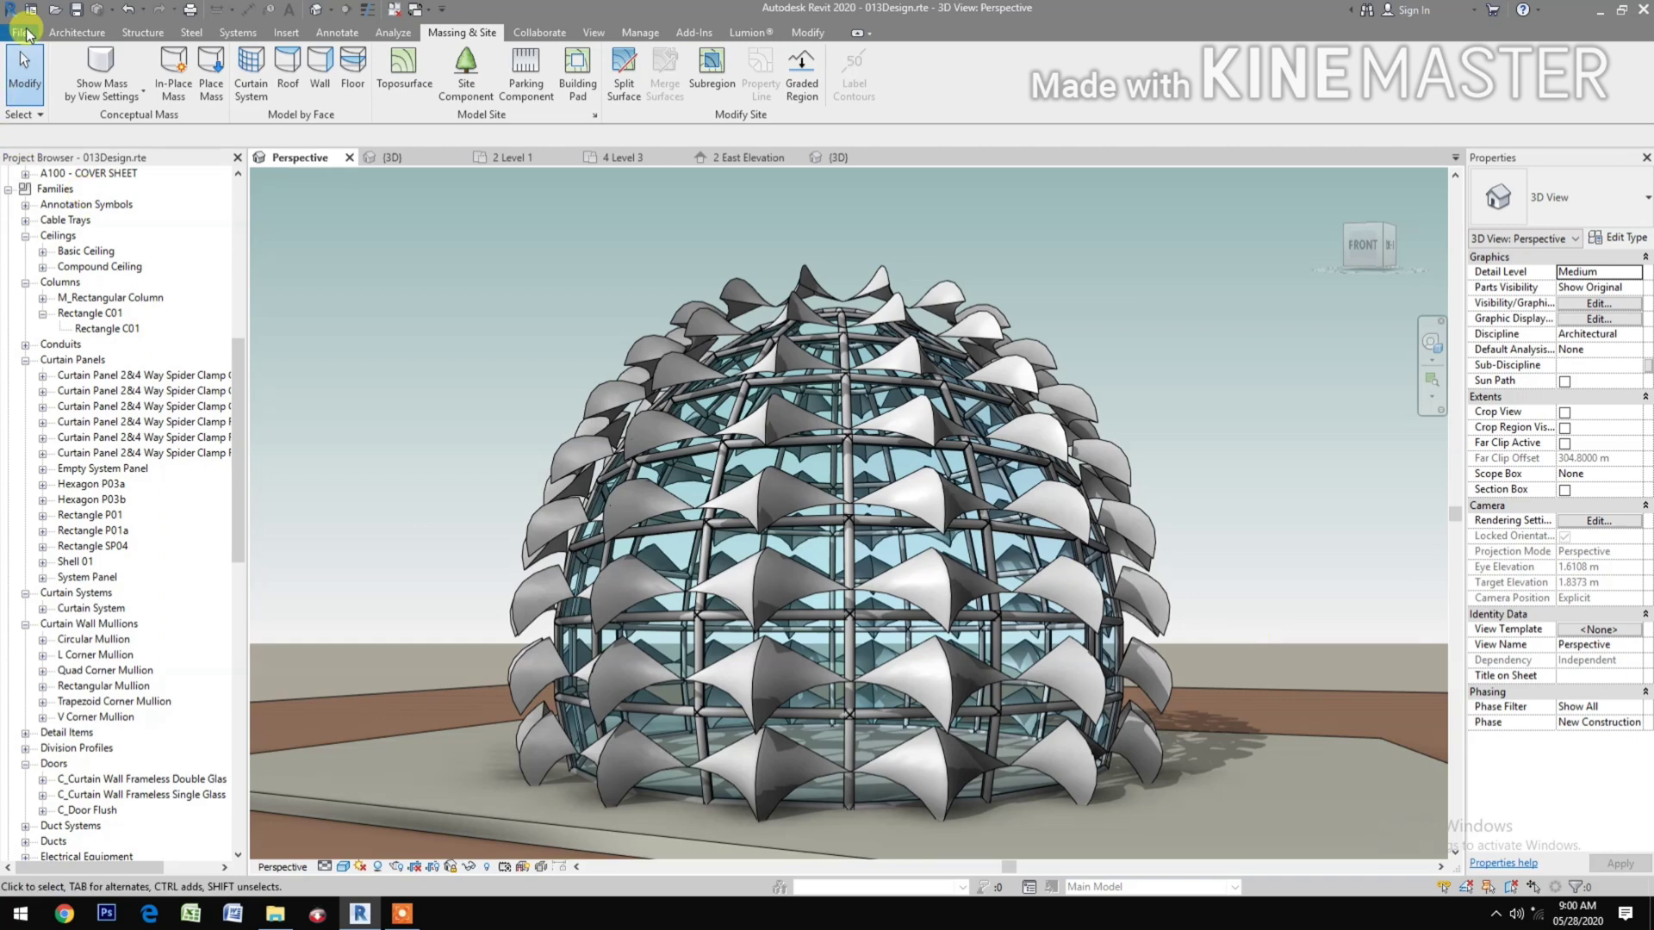
Step: Create a new family from the English template Metric Generic Model Pattern Based.rft
left_click(26, 34)
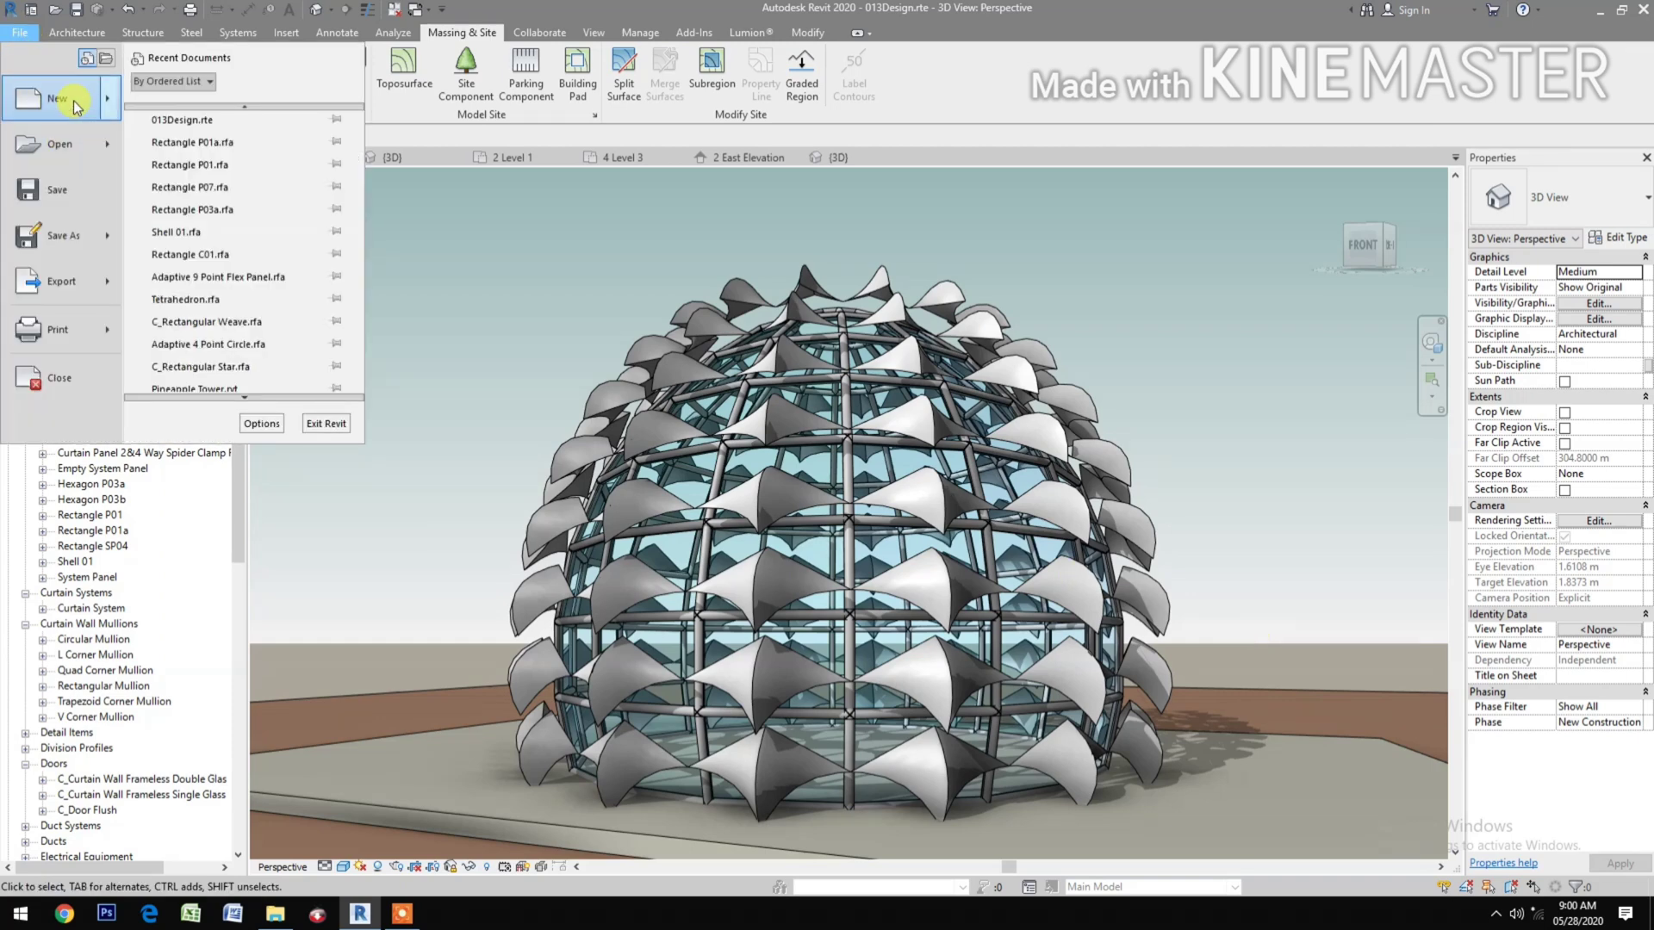
mouse_move(76, 105)
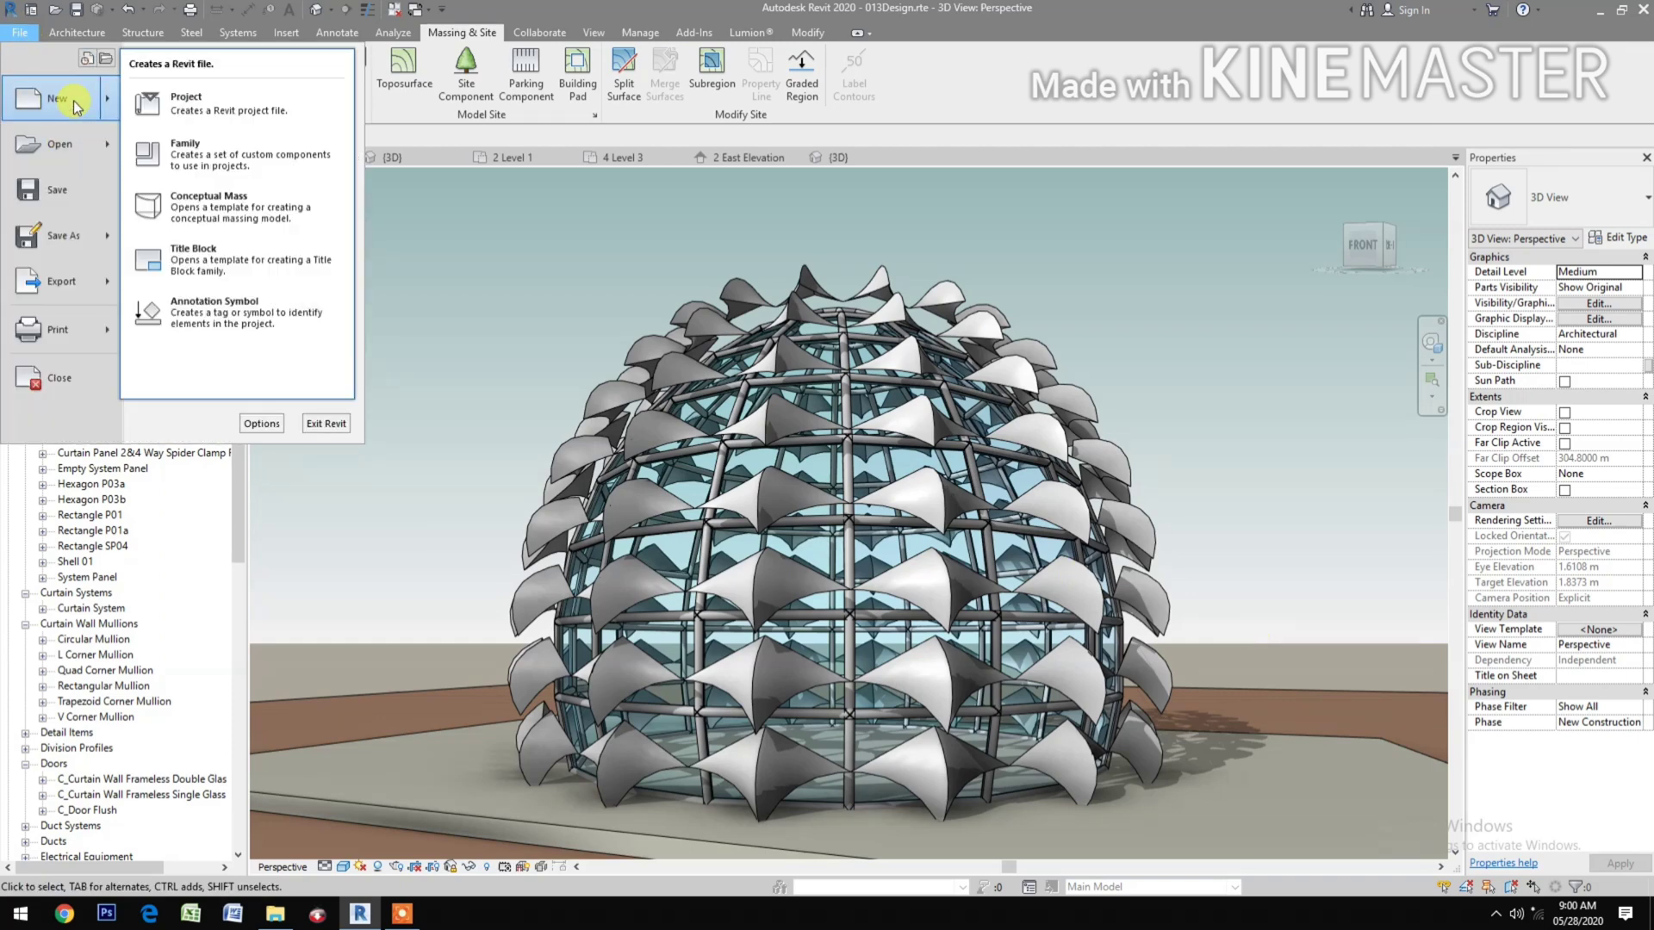
left_click(205, 171)
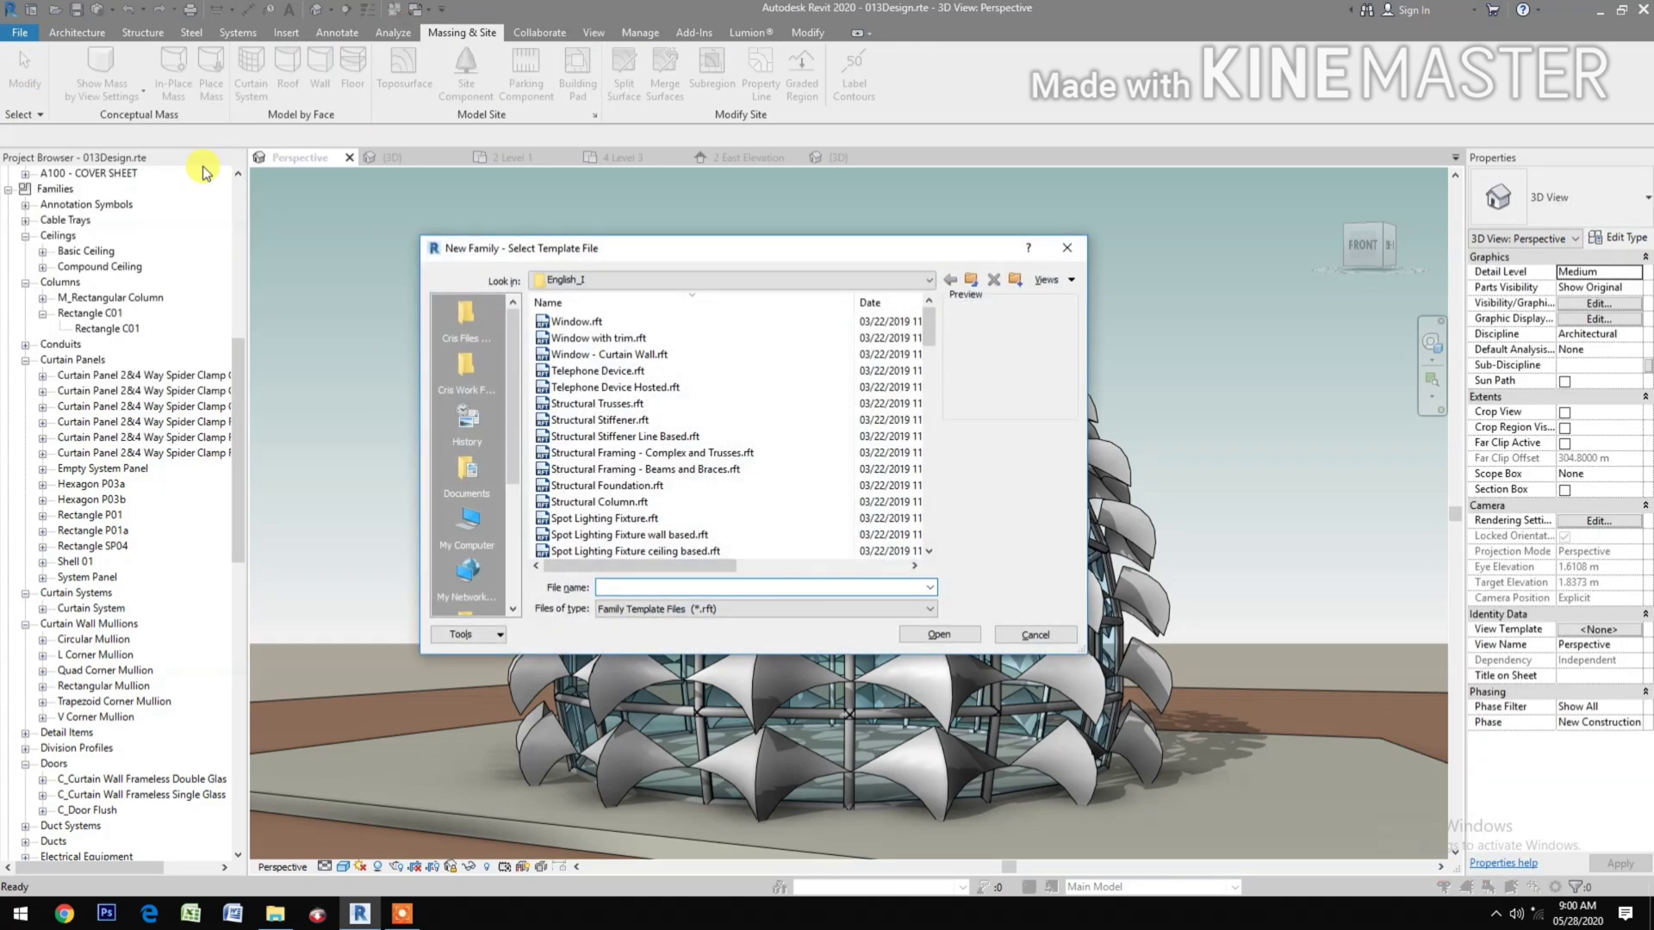
left_click(978, 284)
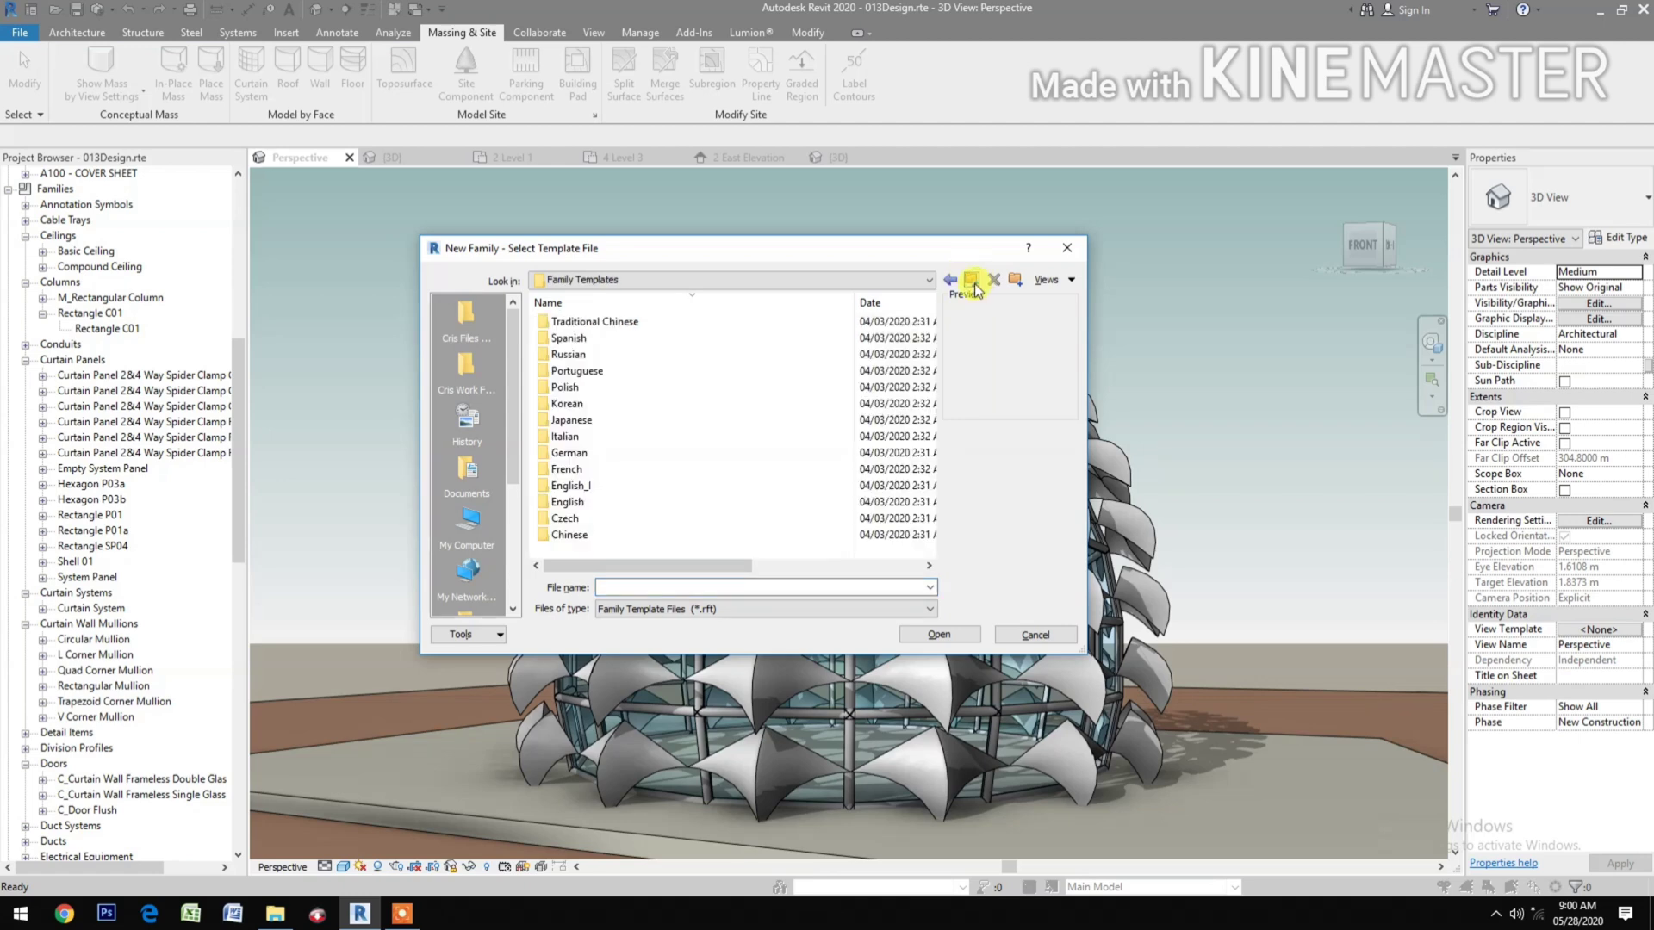
double_click(579, 503)
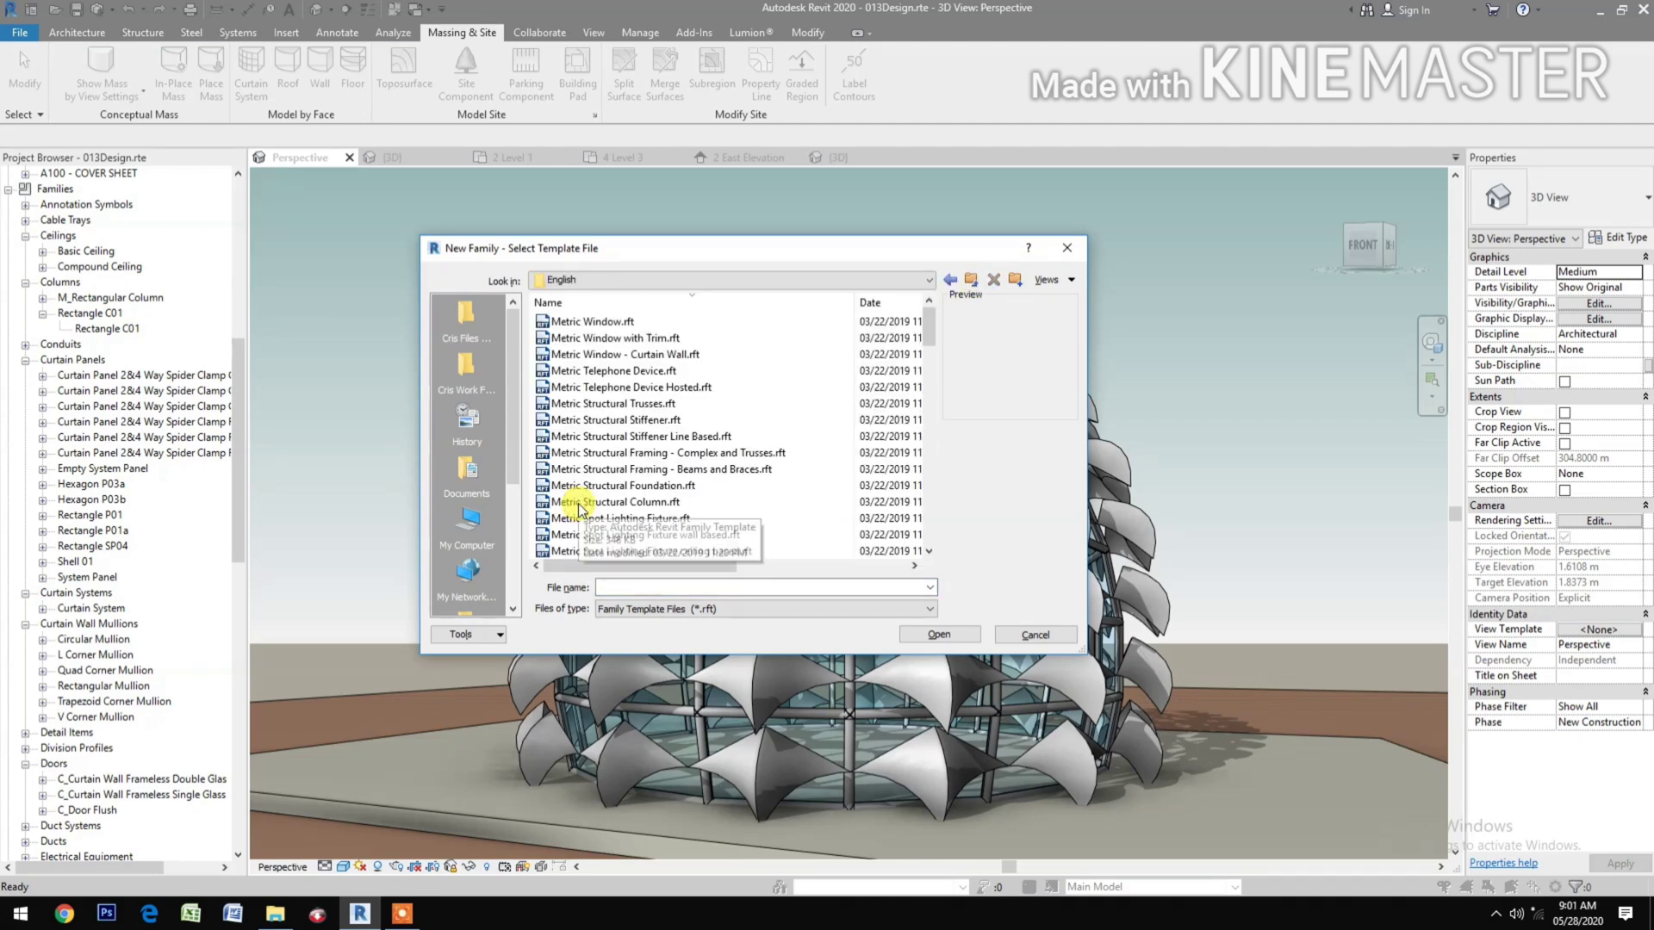
scroll(579, 508, "down", 7)
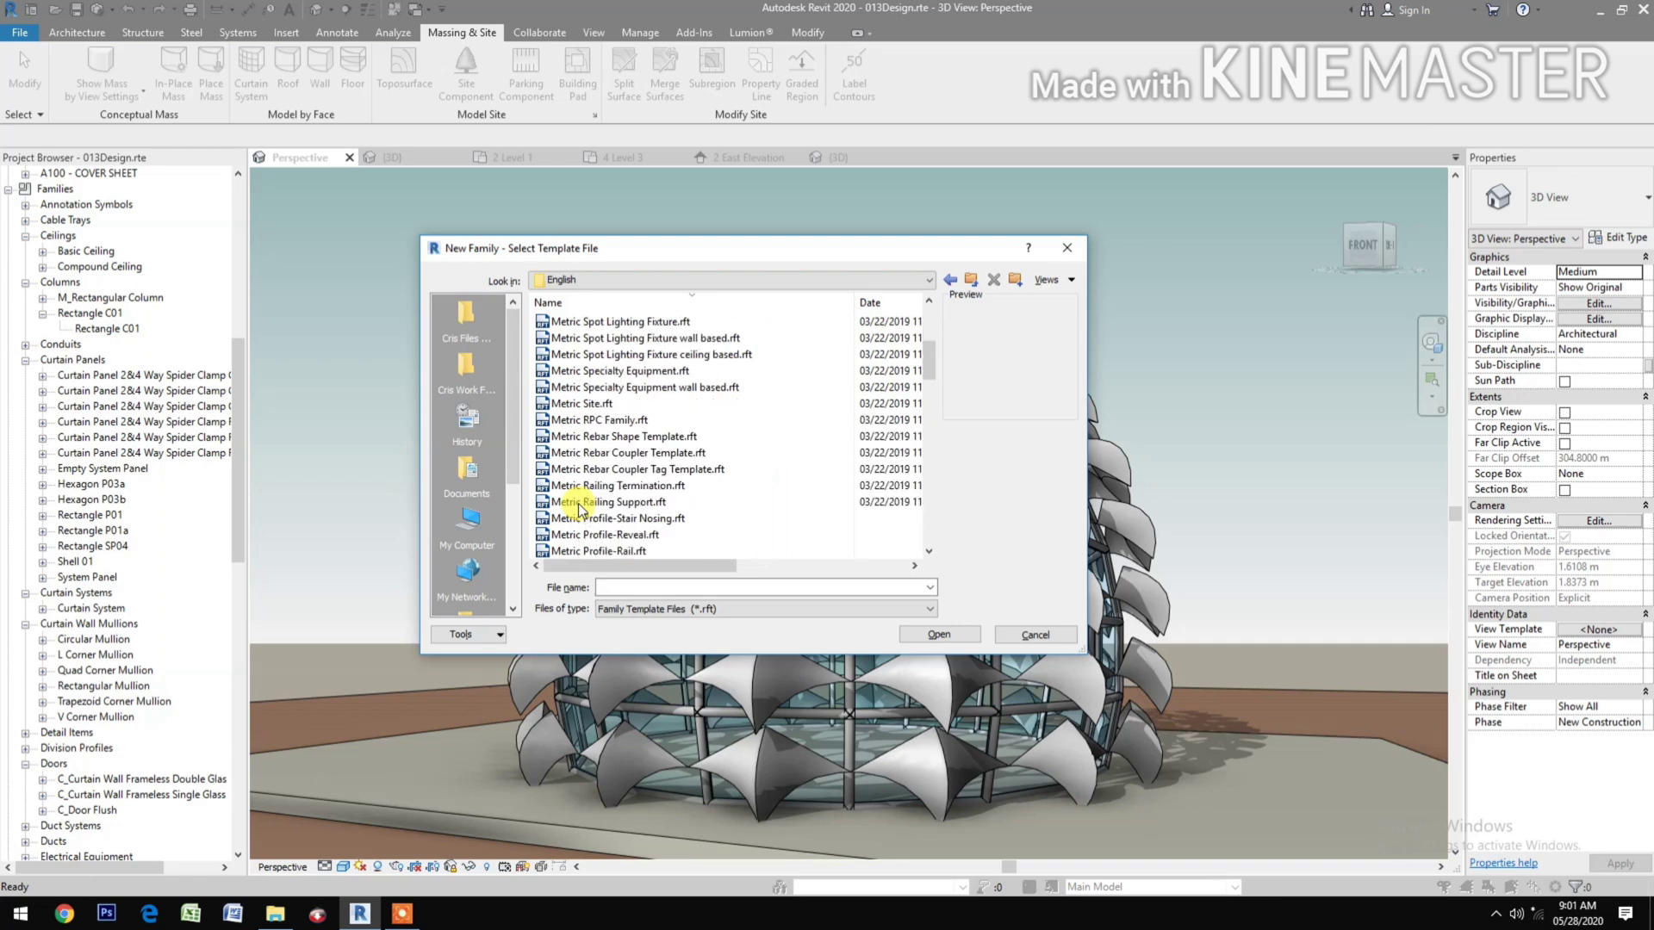
scroll(579, 508, "down", 6)
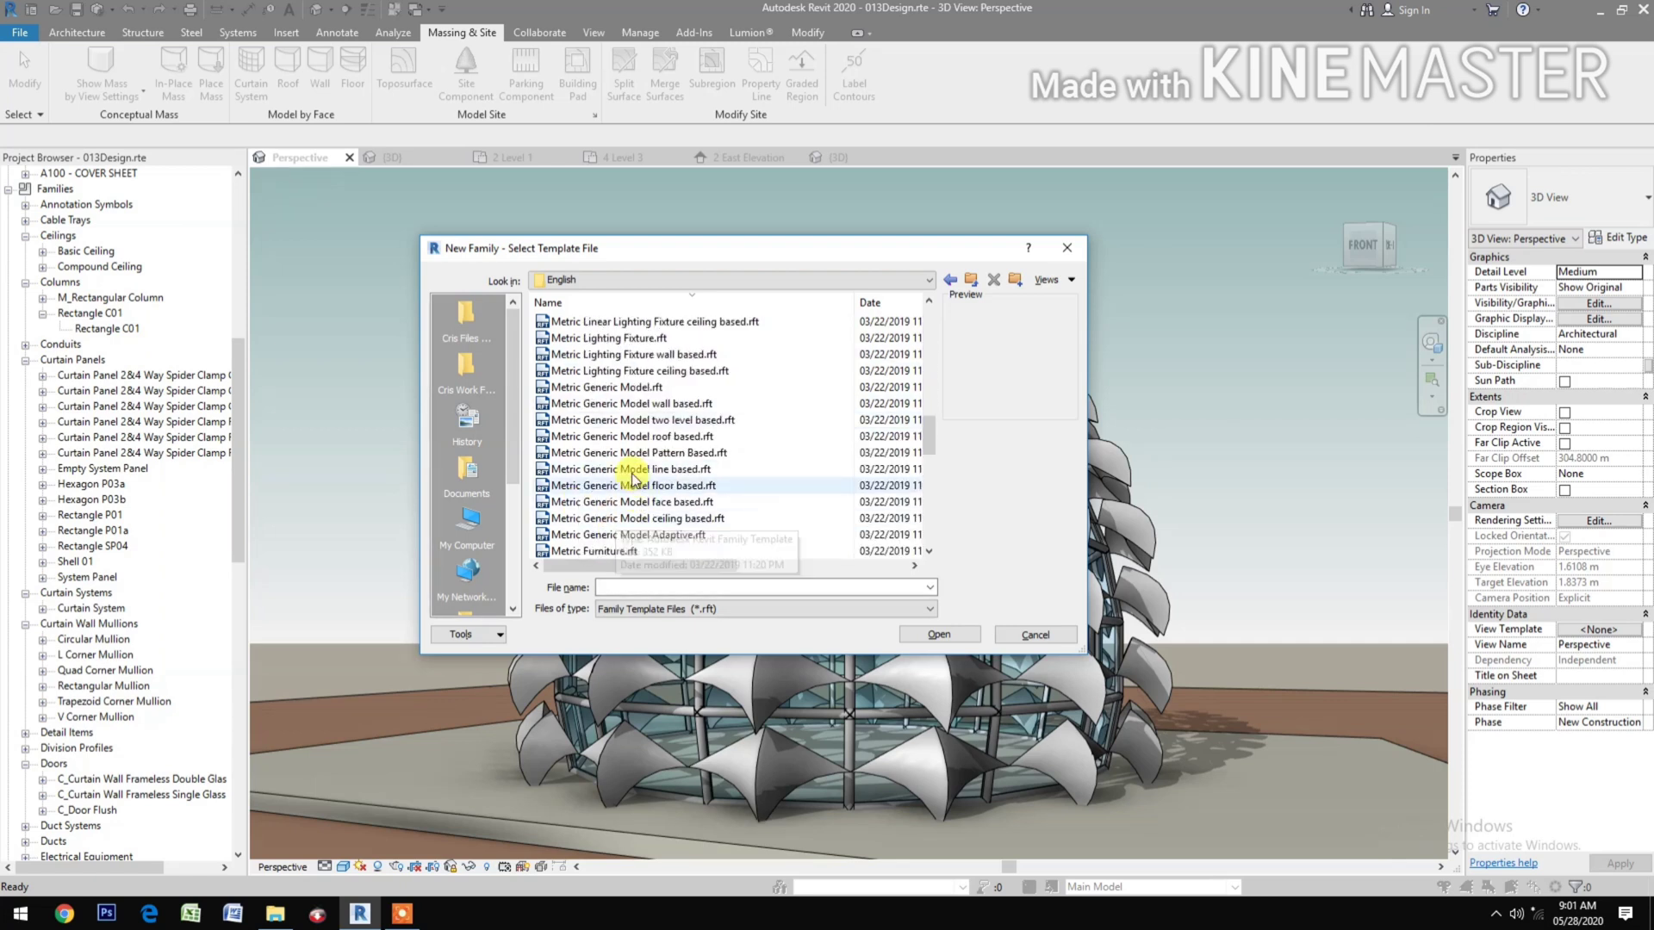
left_click(636, 457)
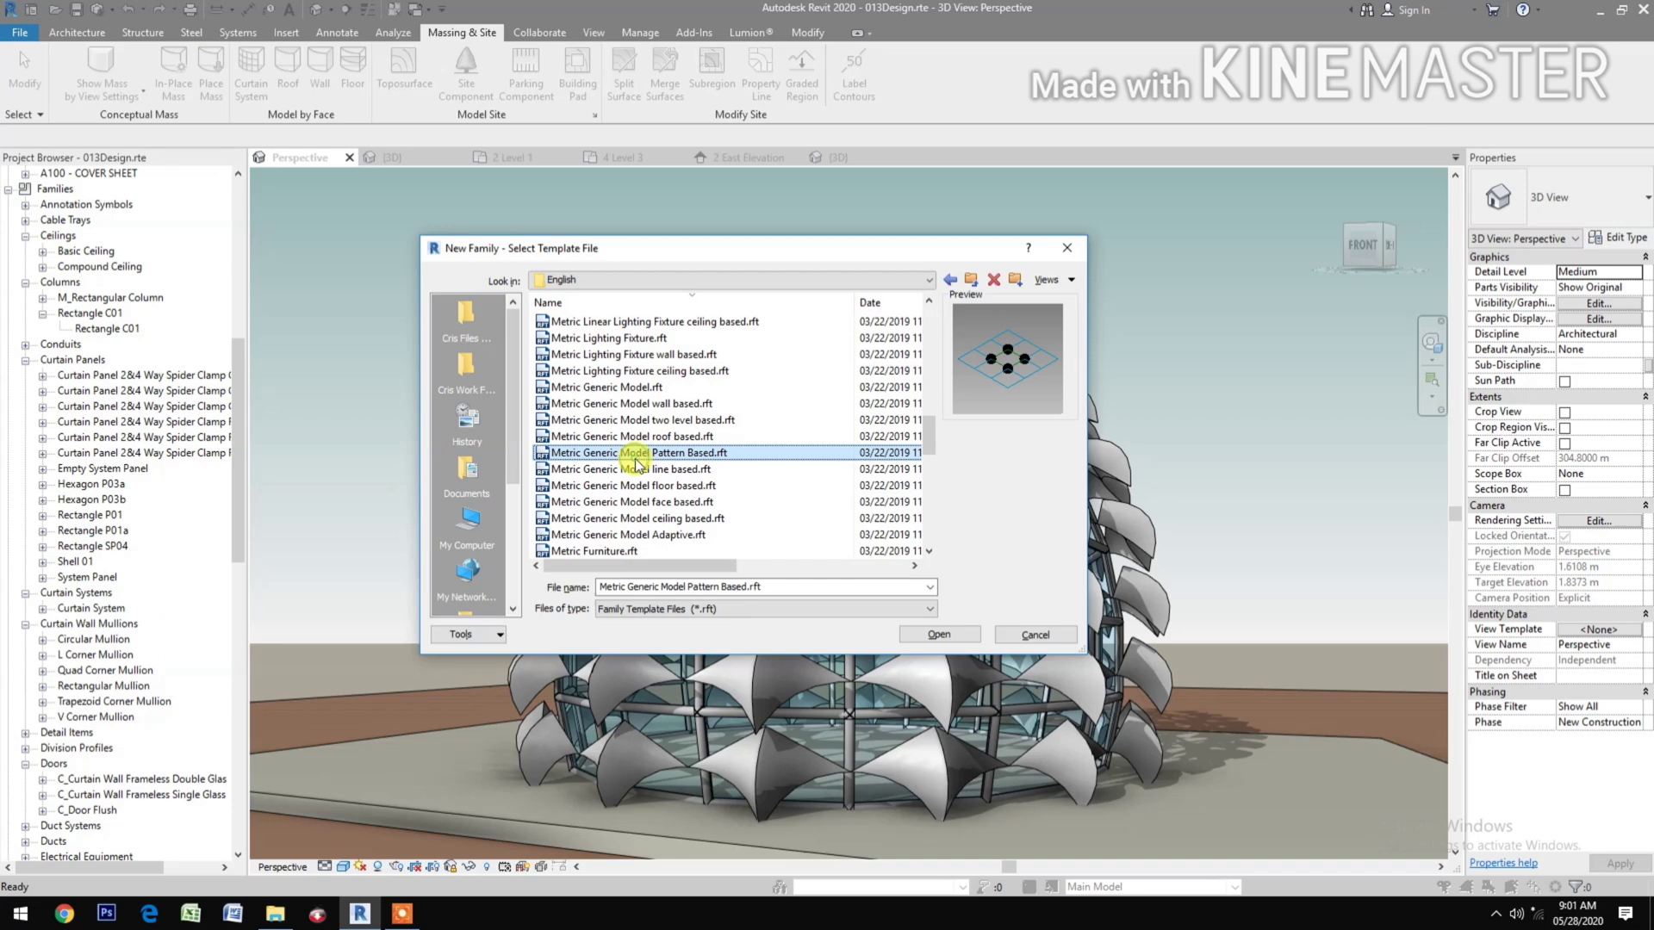
left_click(924, 635)
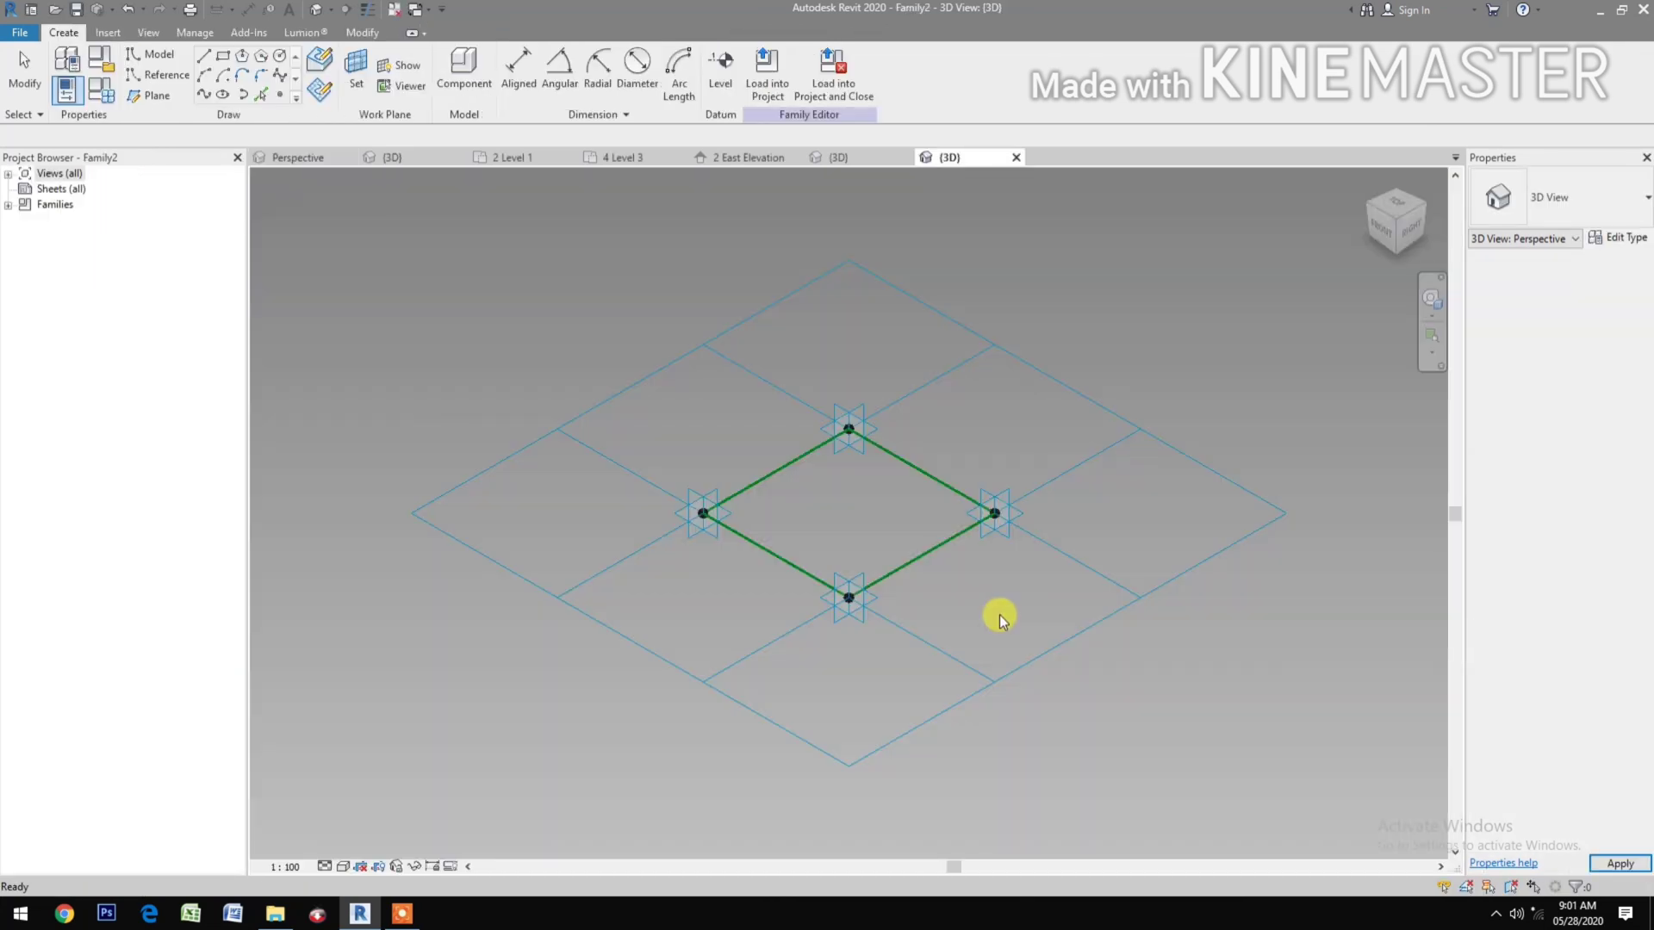
left_click(907, 655)
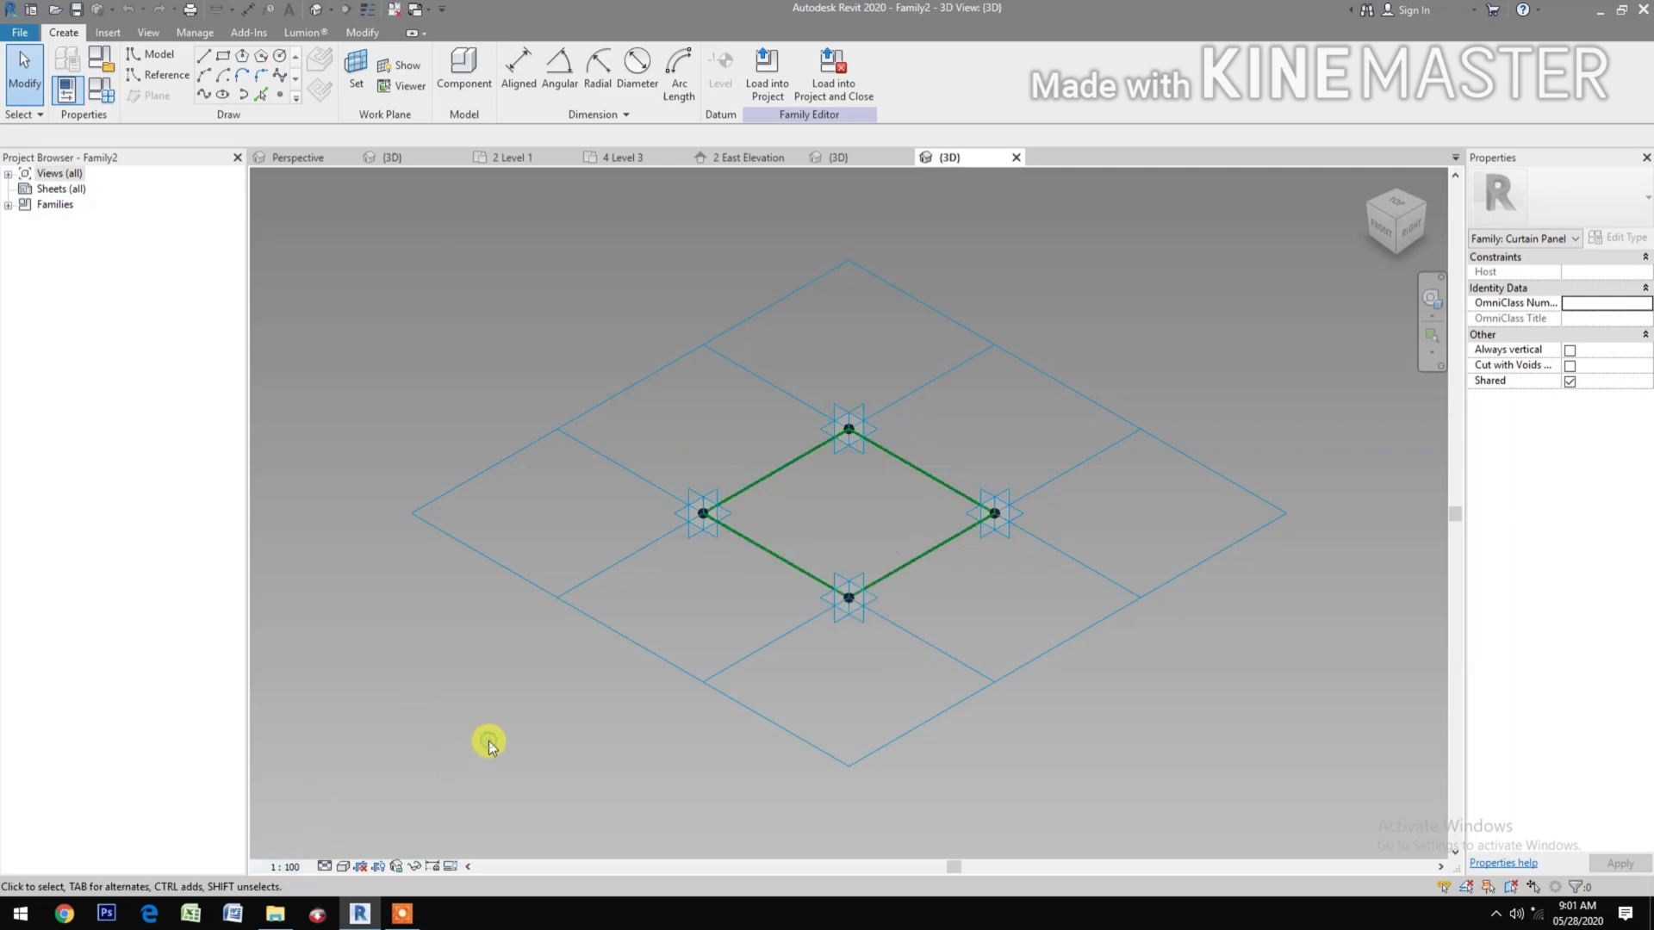
Step: Set the project's length units to meters with 2 decimal places
key("u")
key("n")
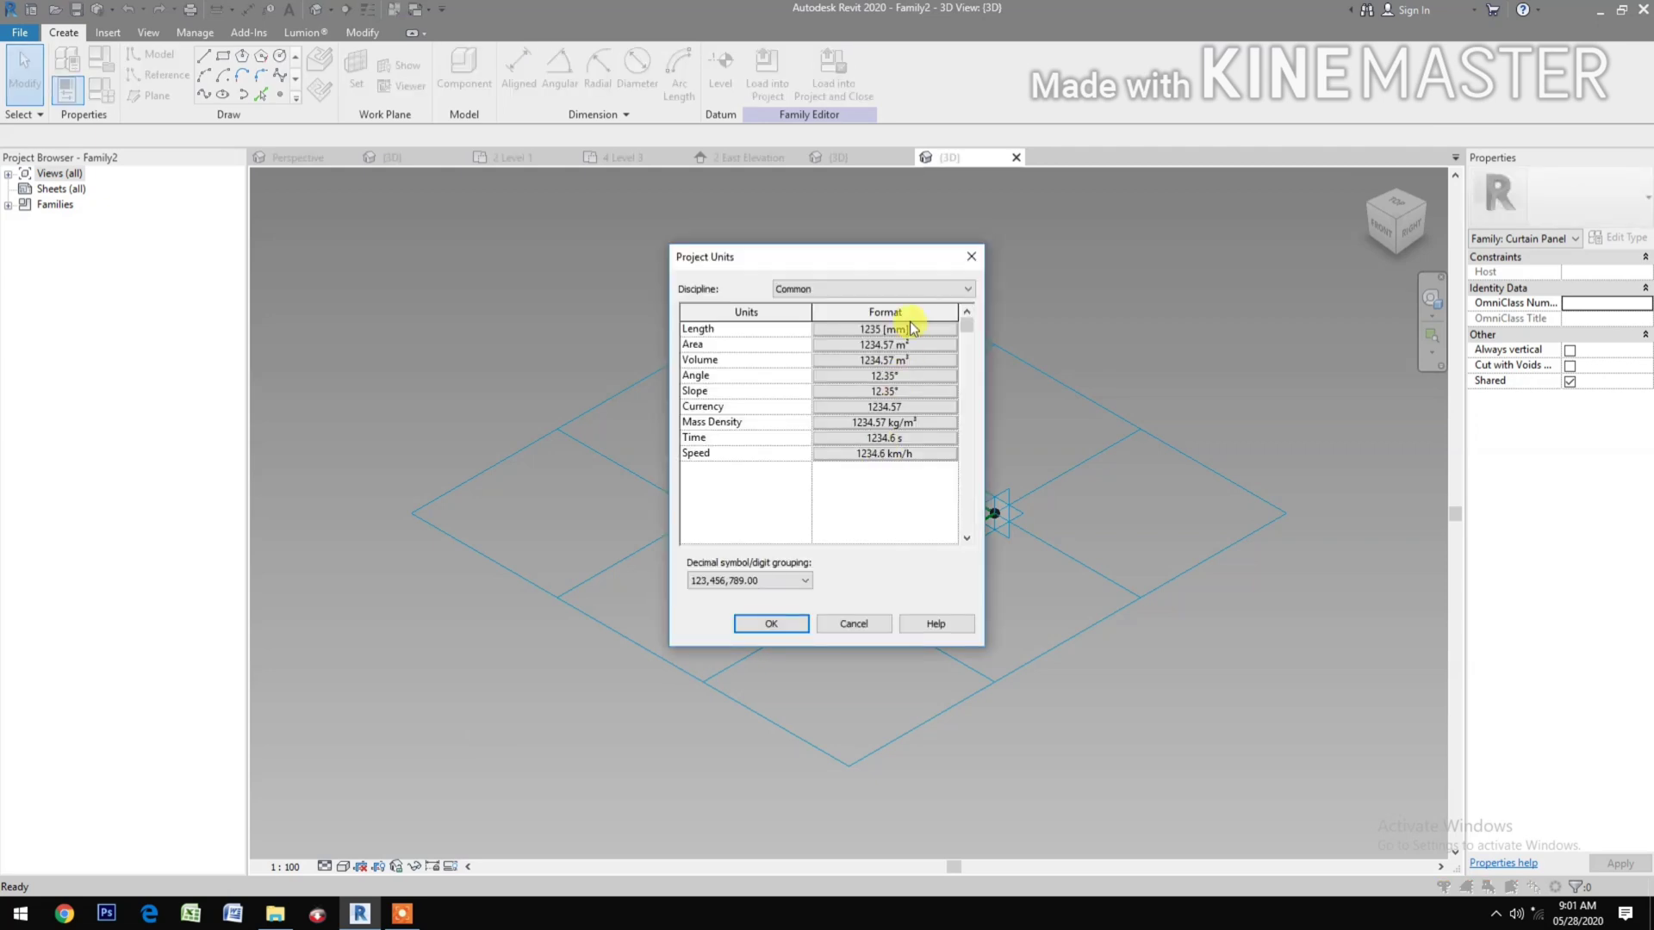
left_click(919, 330)
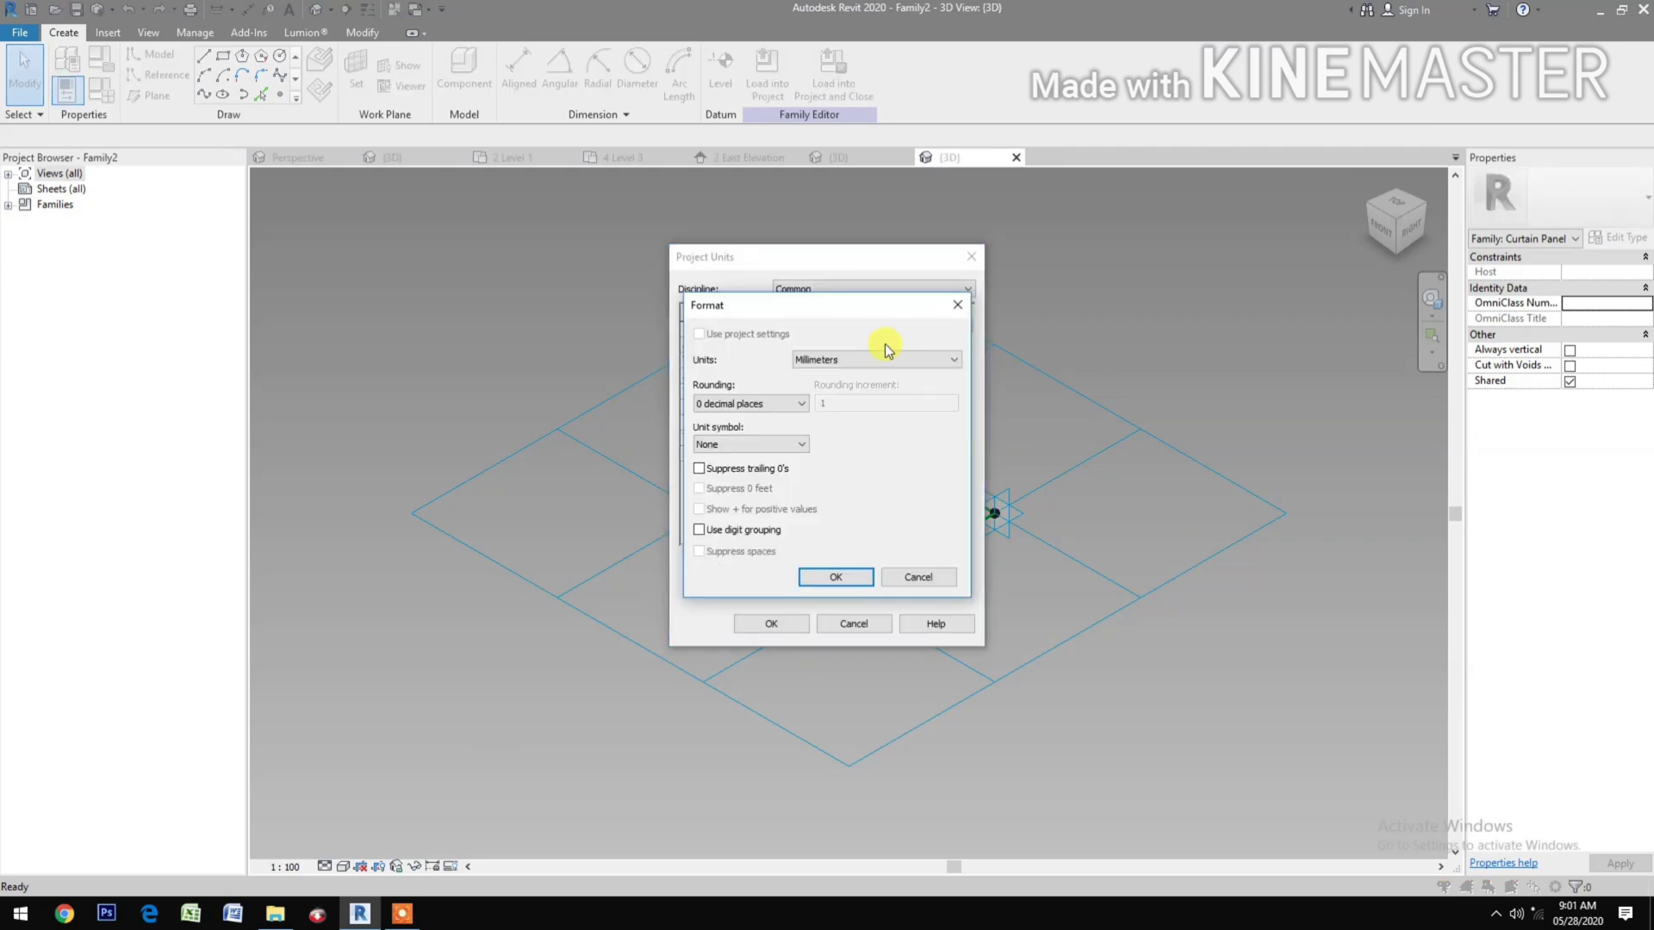
left_click(880, 361)
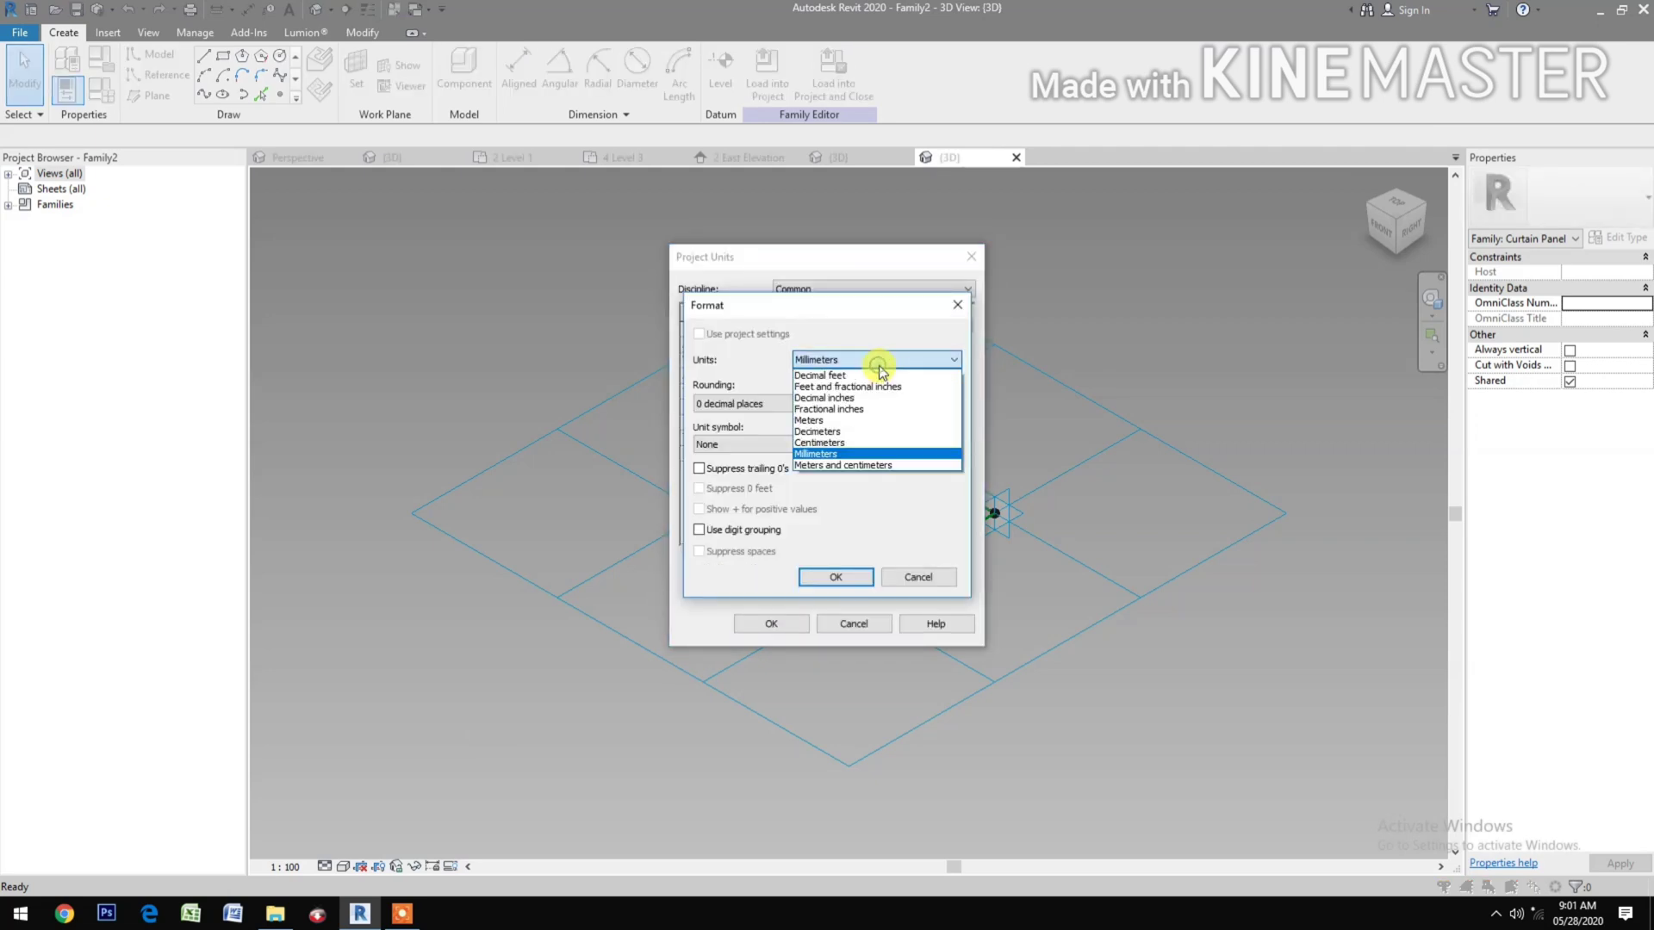
left_click(832, 430)
left_click(775, 405)
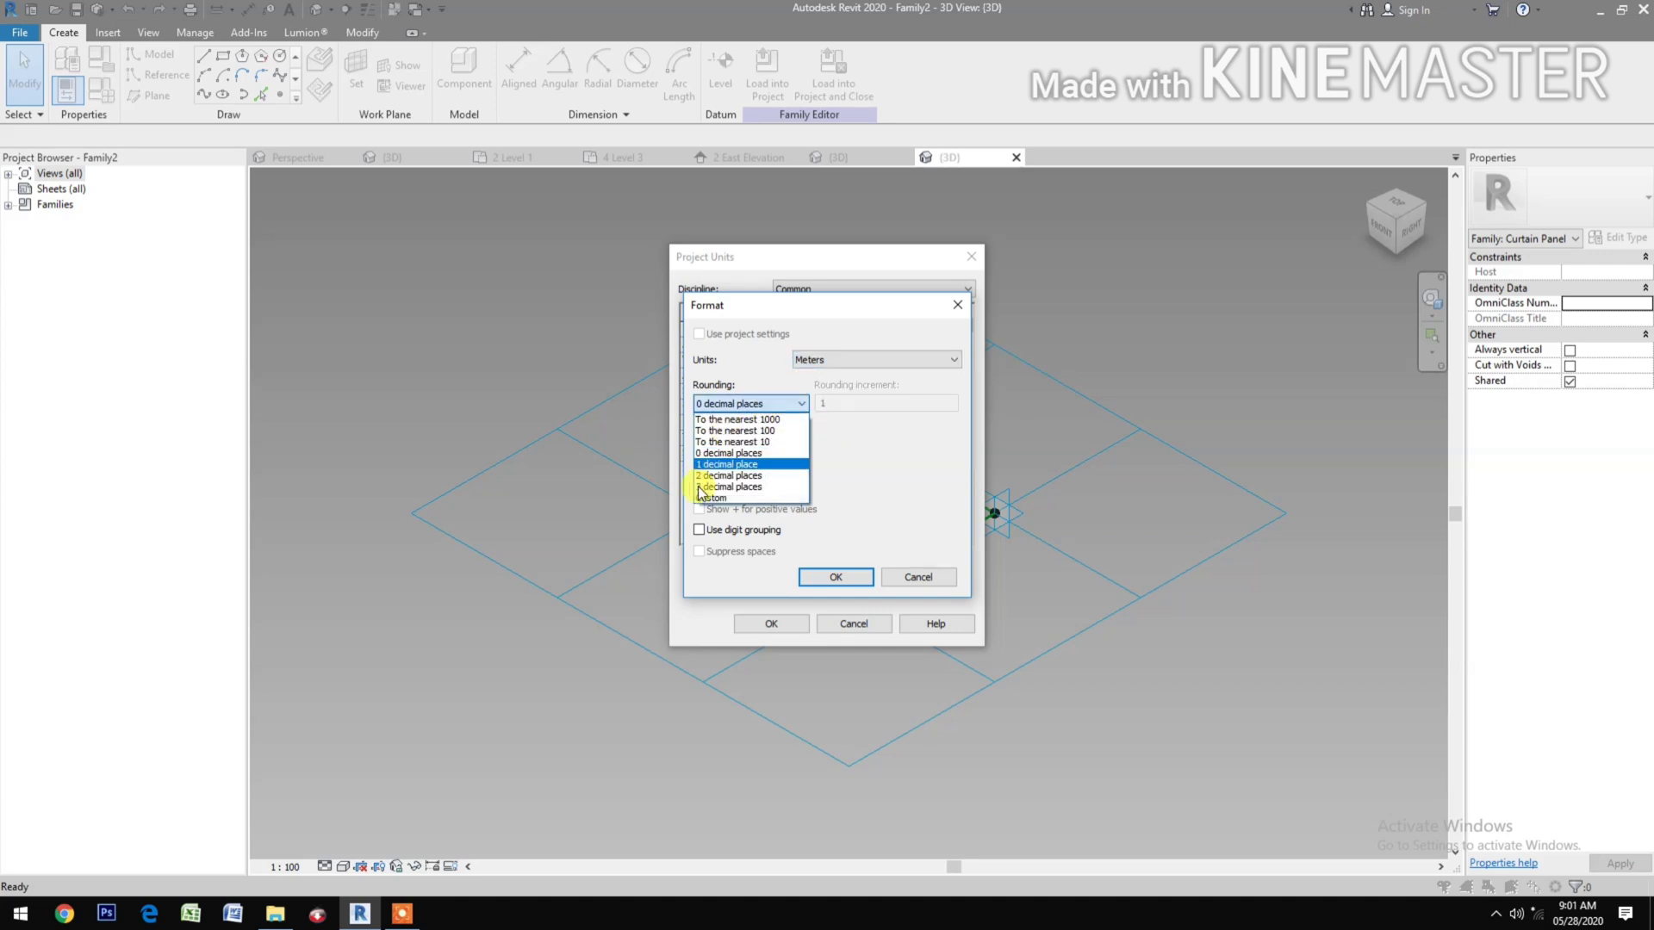
left_click(720, 475)
left_click(823, 577)
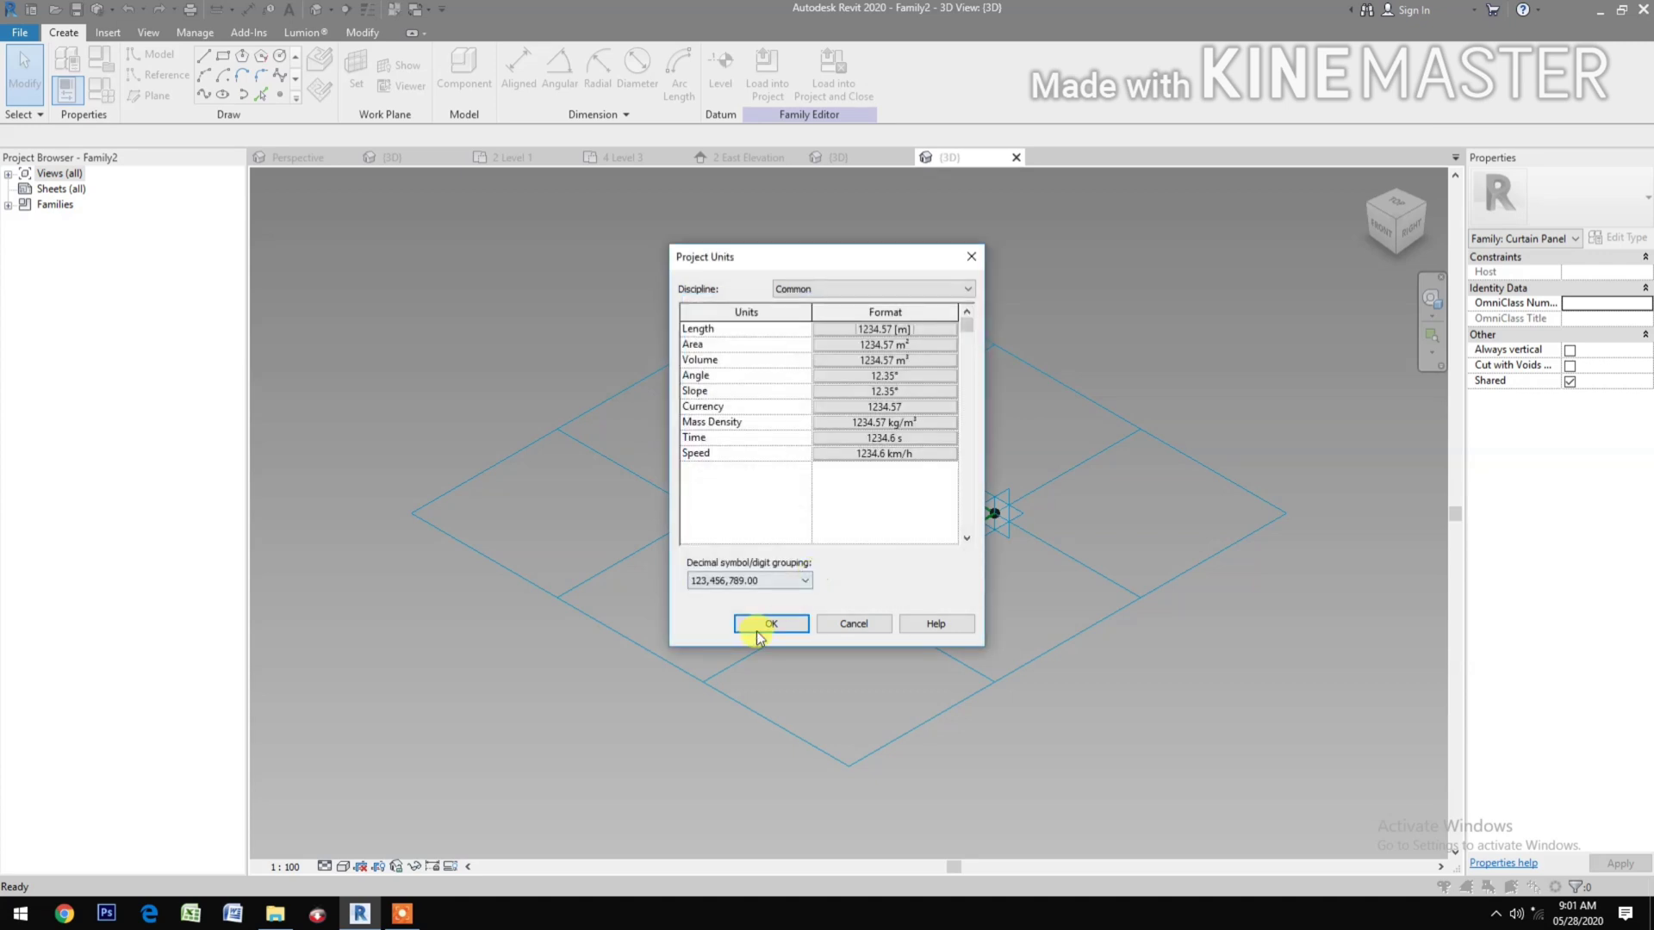
left_click(759, 622)
Step: Set the rectangular tile pattern grid's horizontal and vertical spacing to 2 m each
scroll(922, 638, "up", 2)
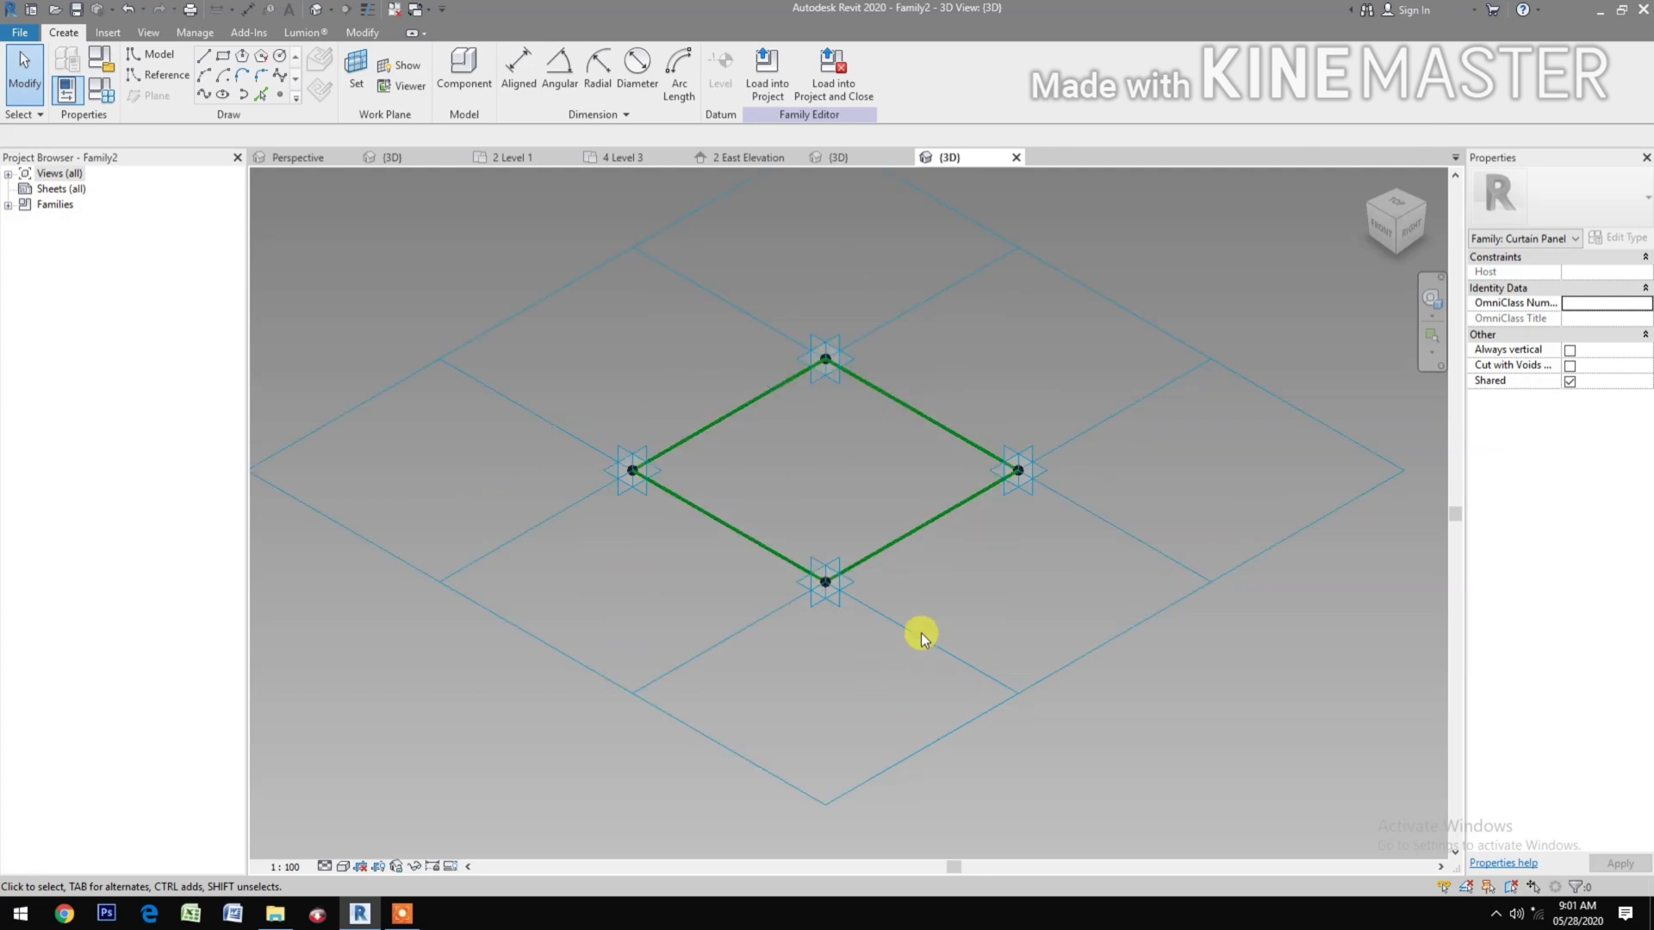
left_click(974, 721)
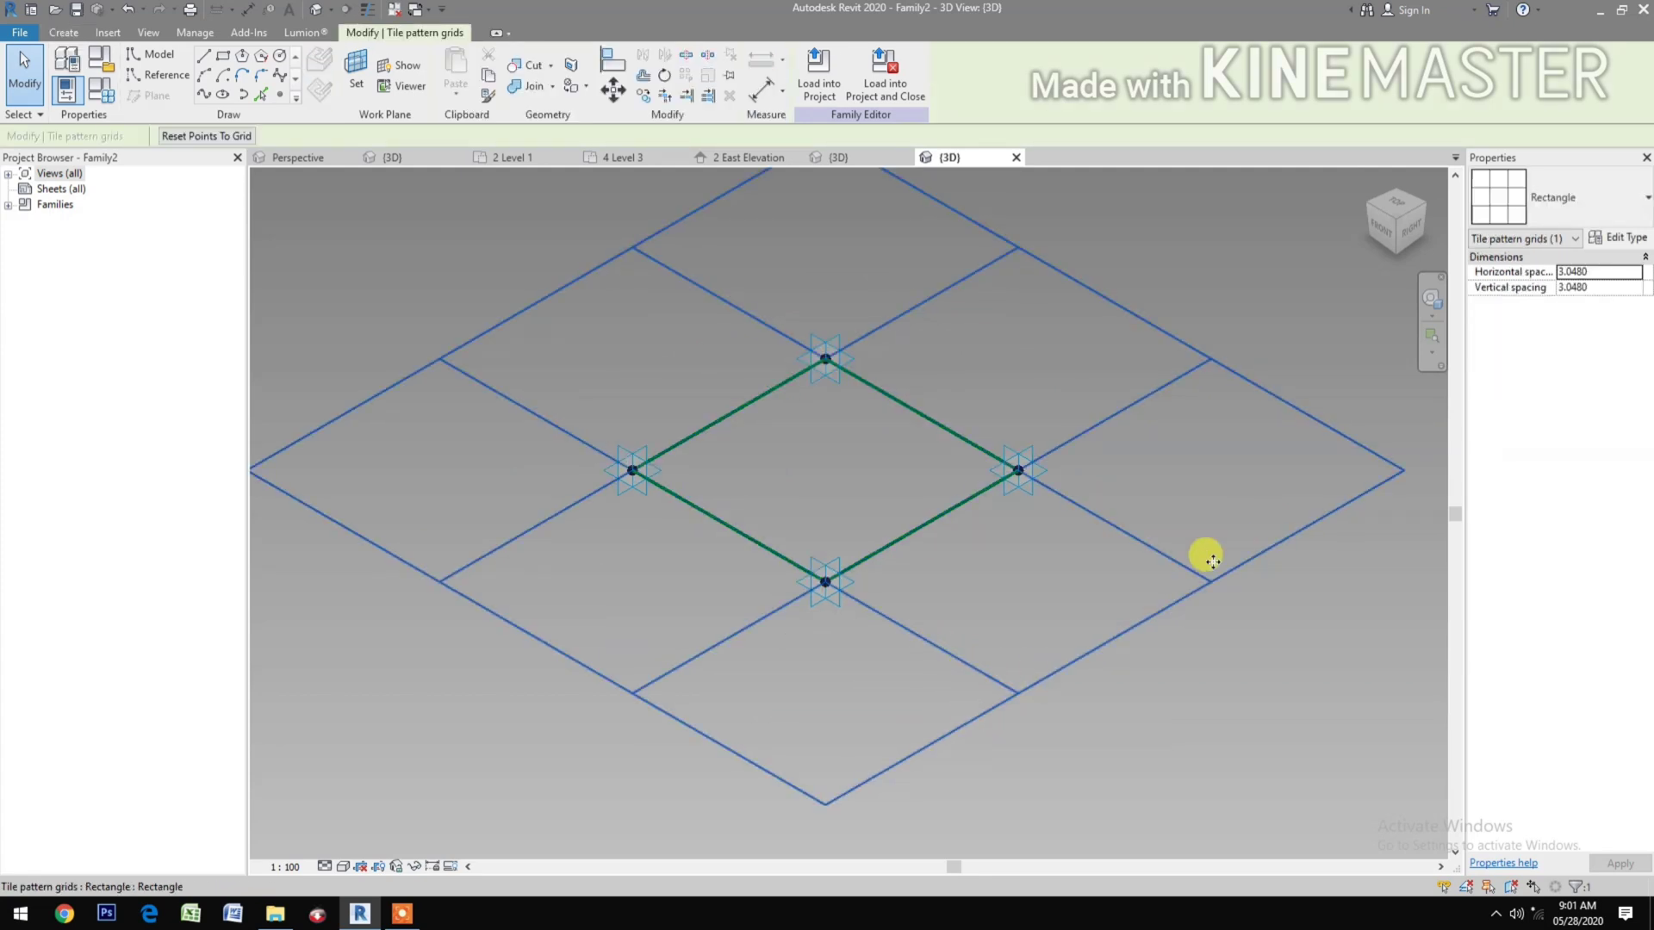
left_click(1620, 274)
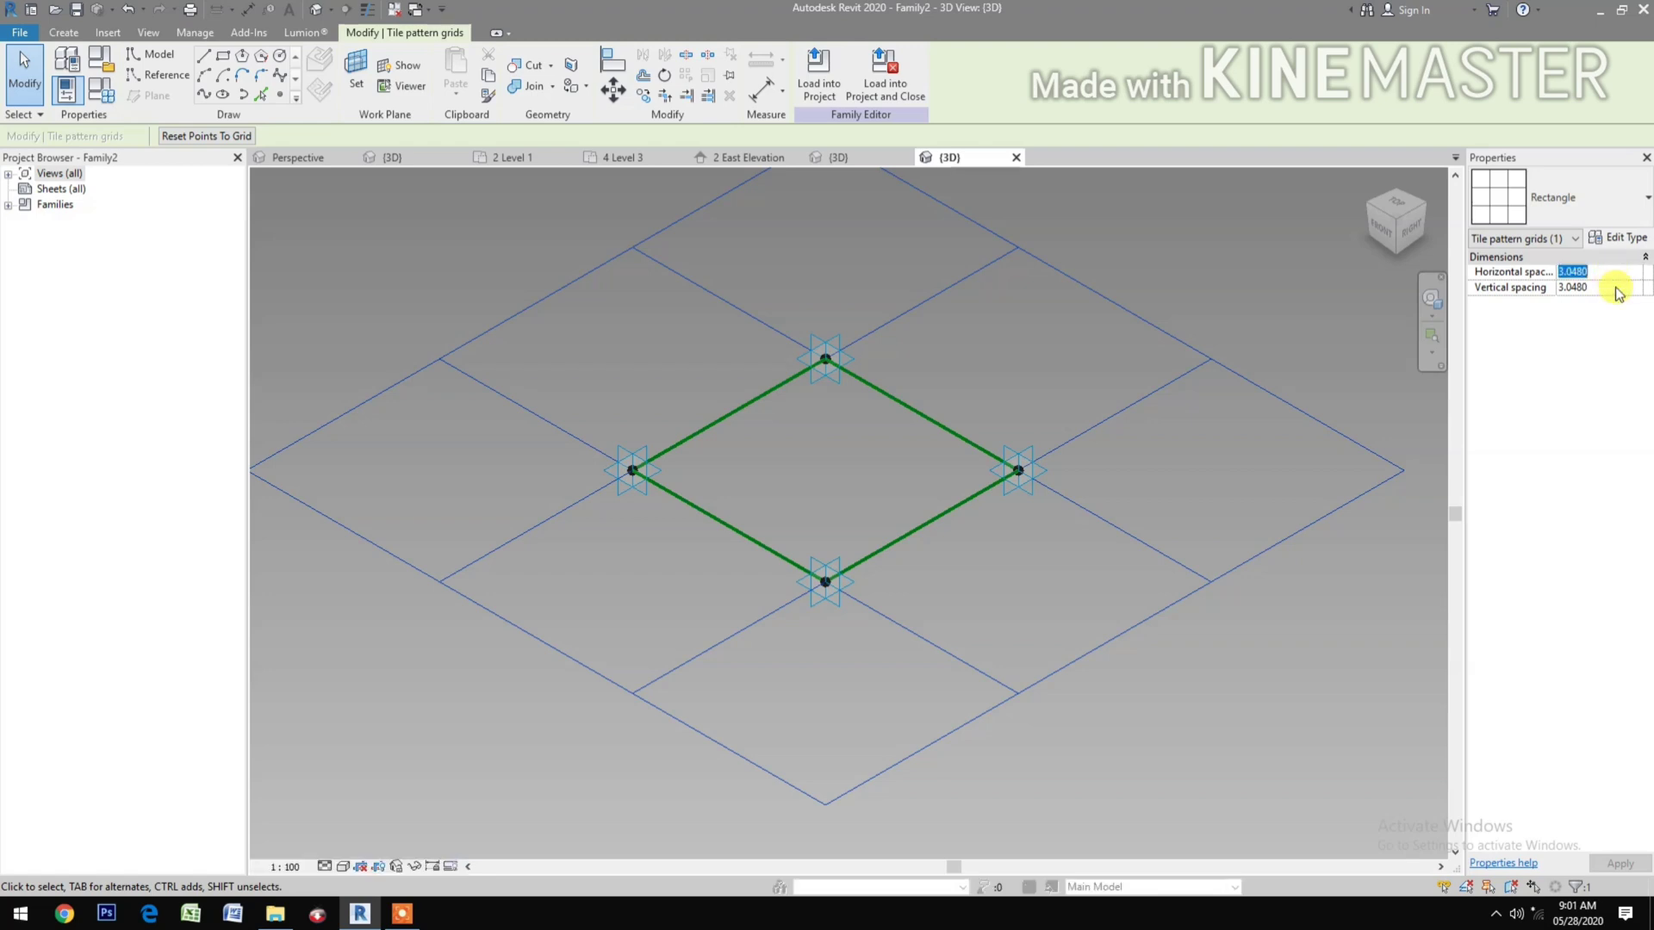
type("2")
left_click(1616, 289)
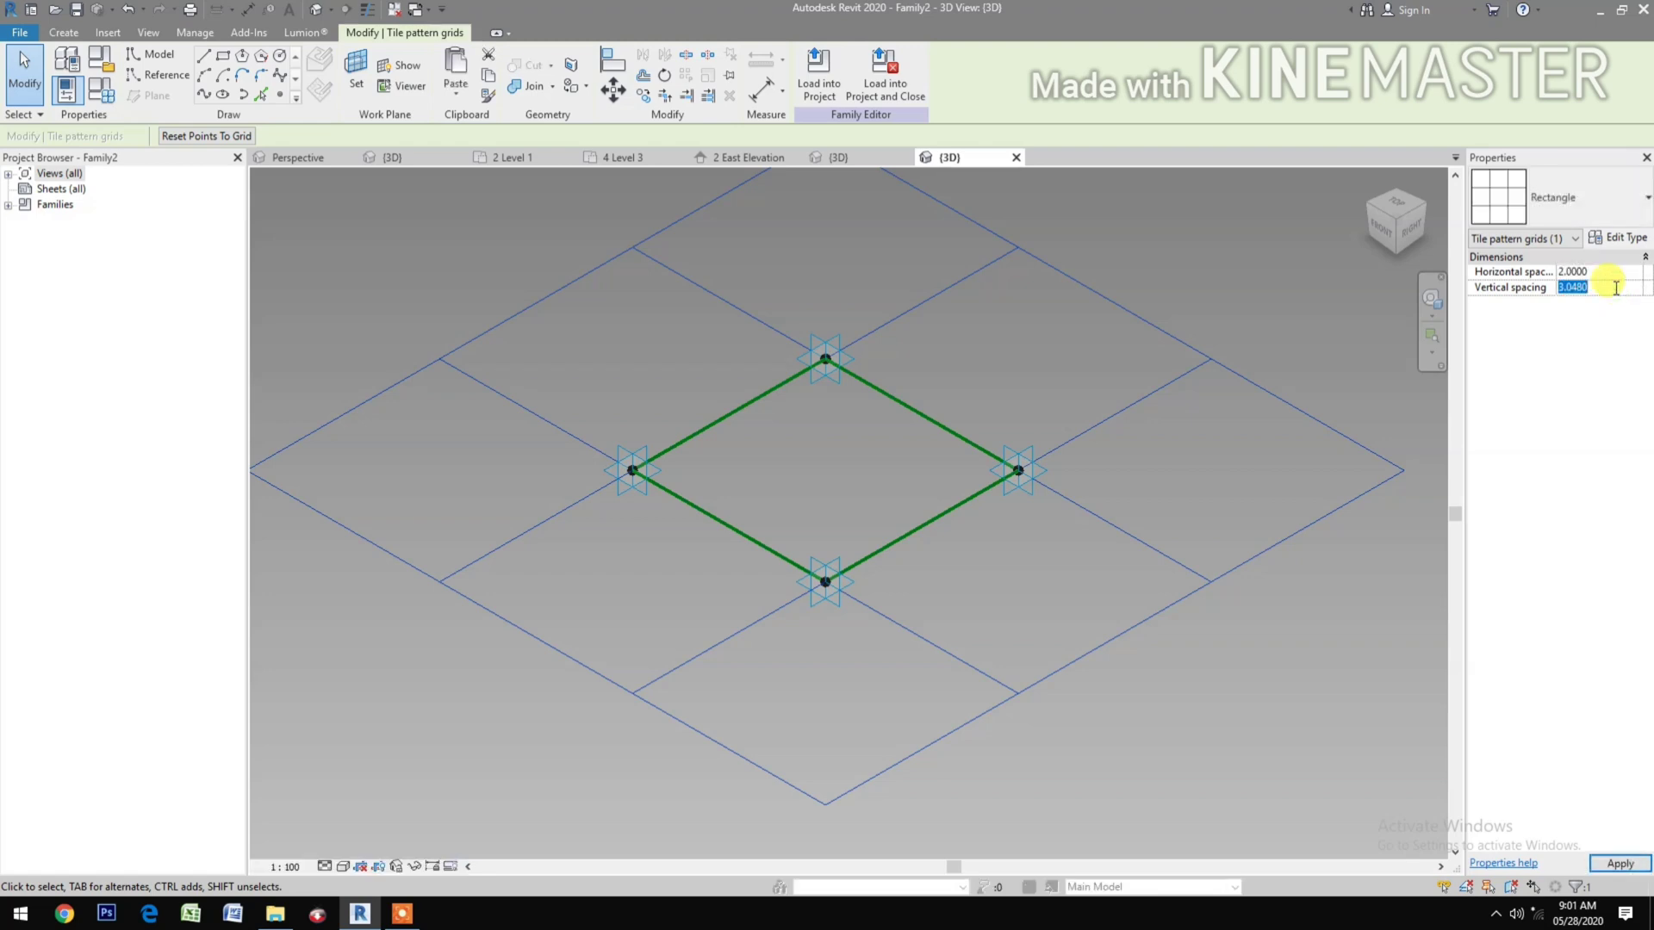
type("2")
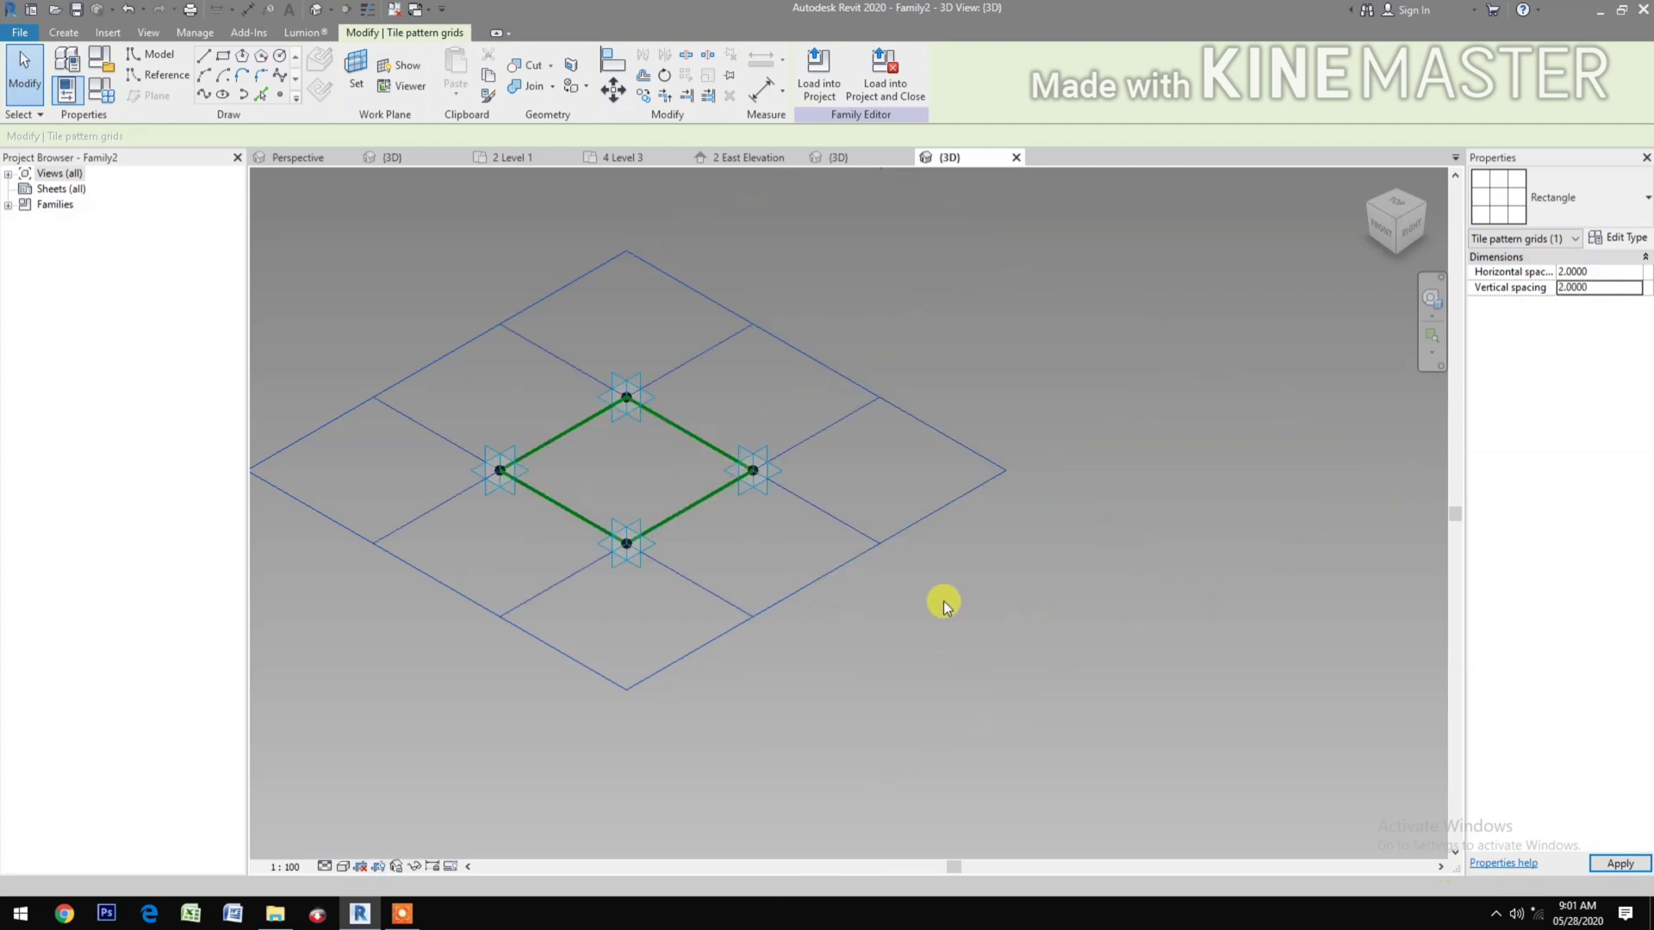
scroll(730, 530, "up", 3)
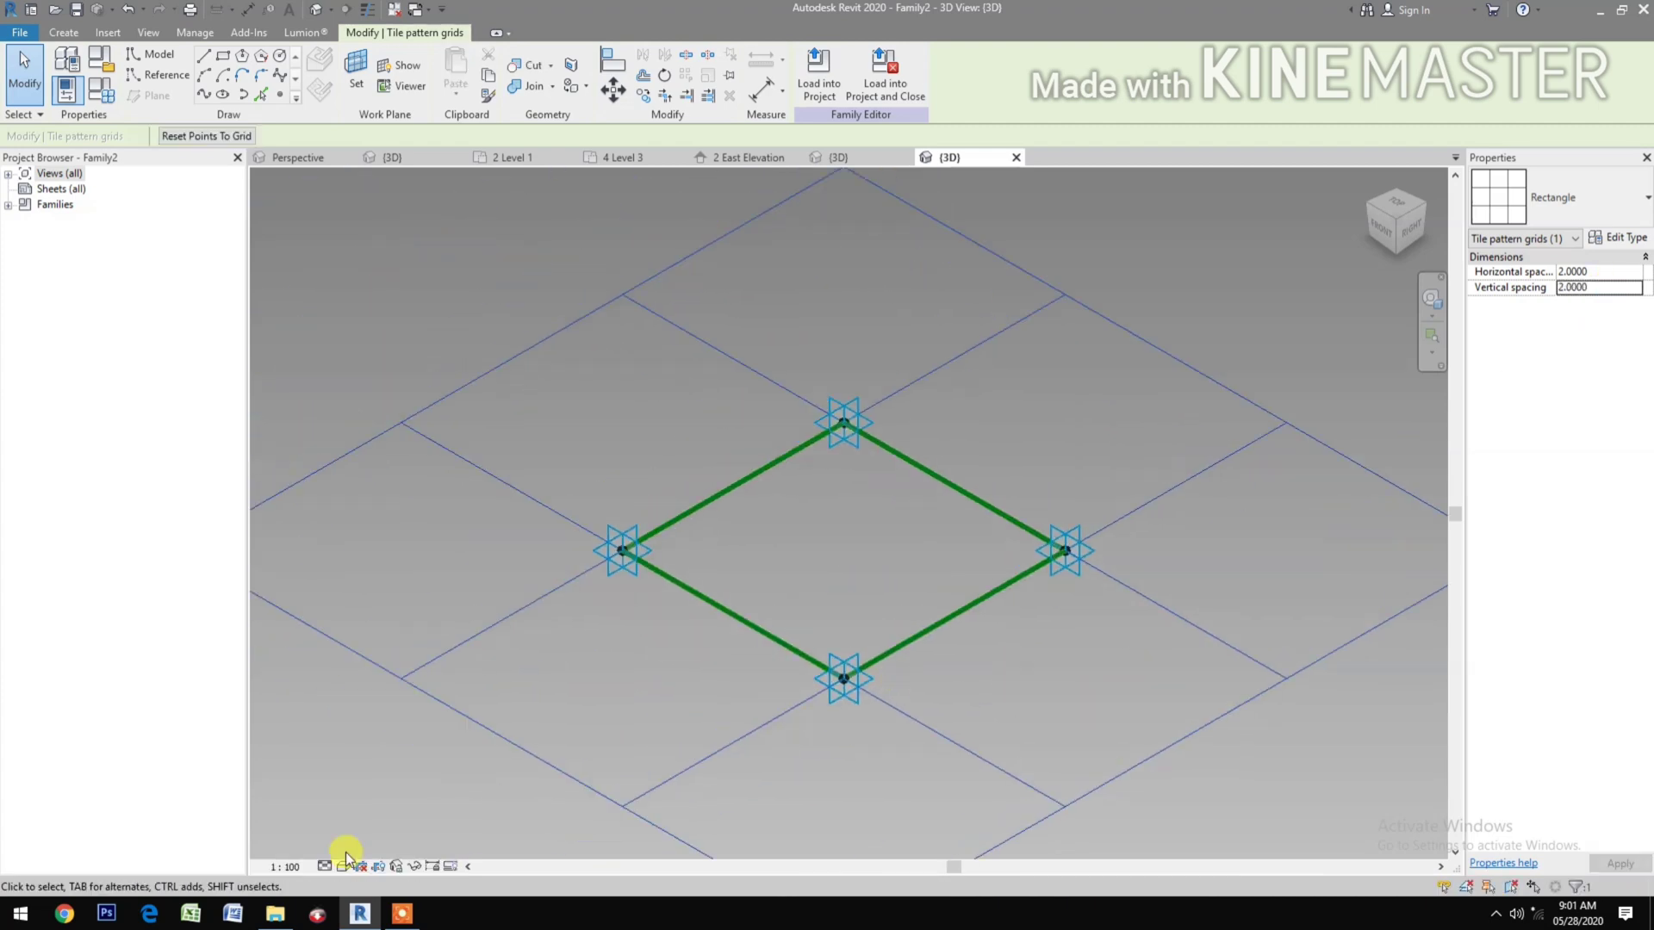
Step: Set the 3D view's scale to 1:20 and deselect the tile pattern grid
left_click(285, 868)
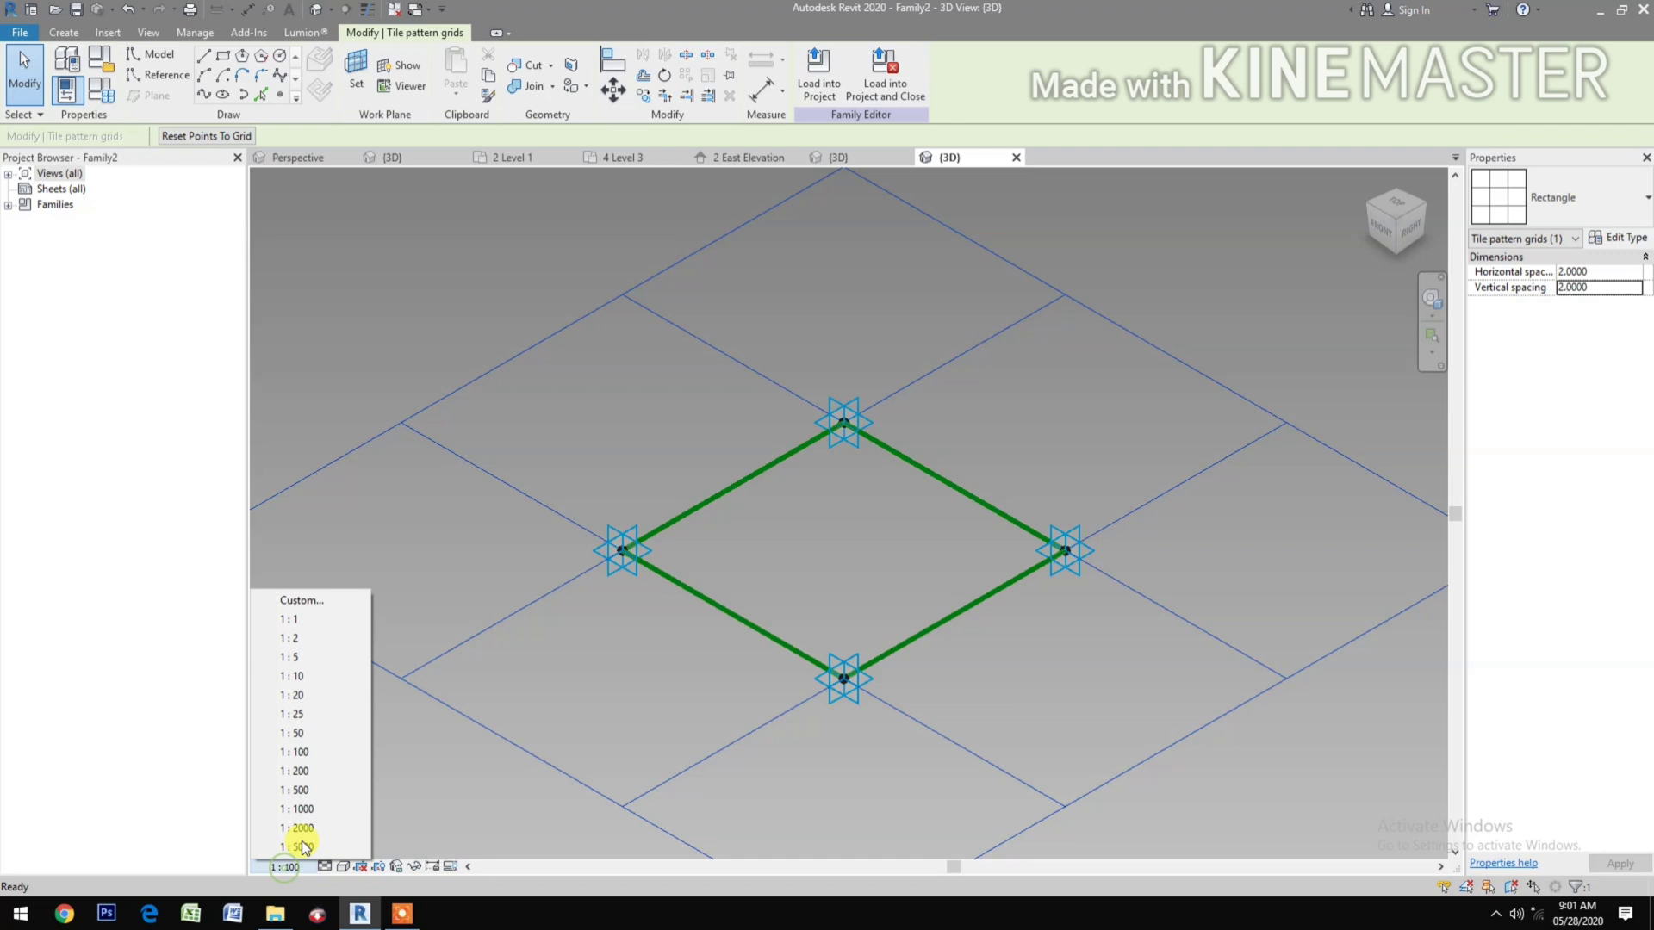
left_click(305, 698)
left_click(637, 694)
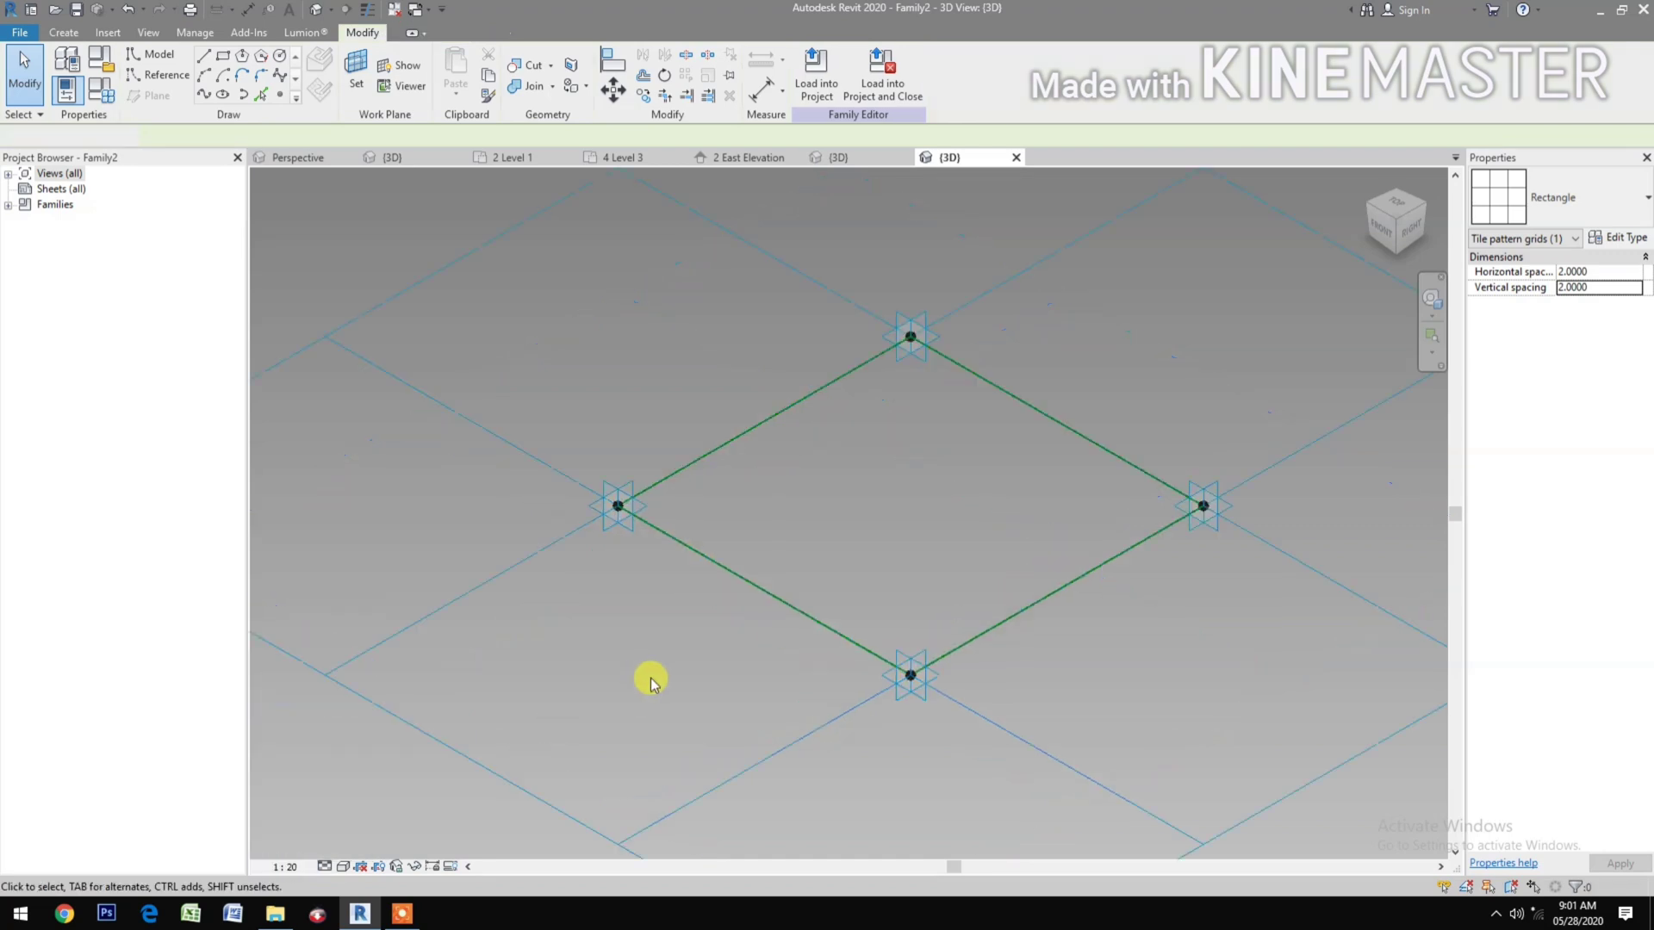
middle_click_drag(683, 738, 603, 779)
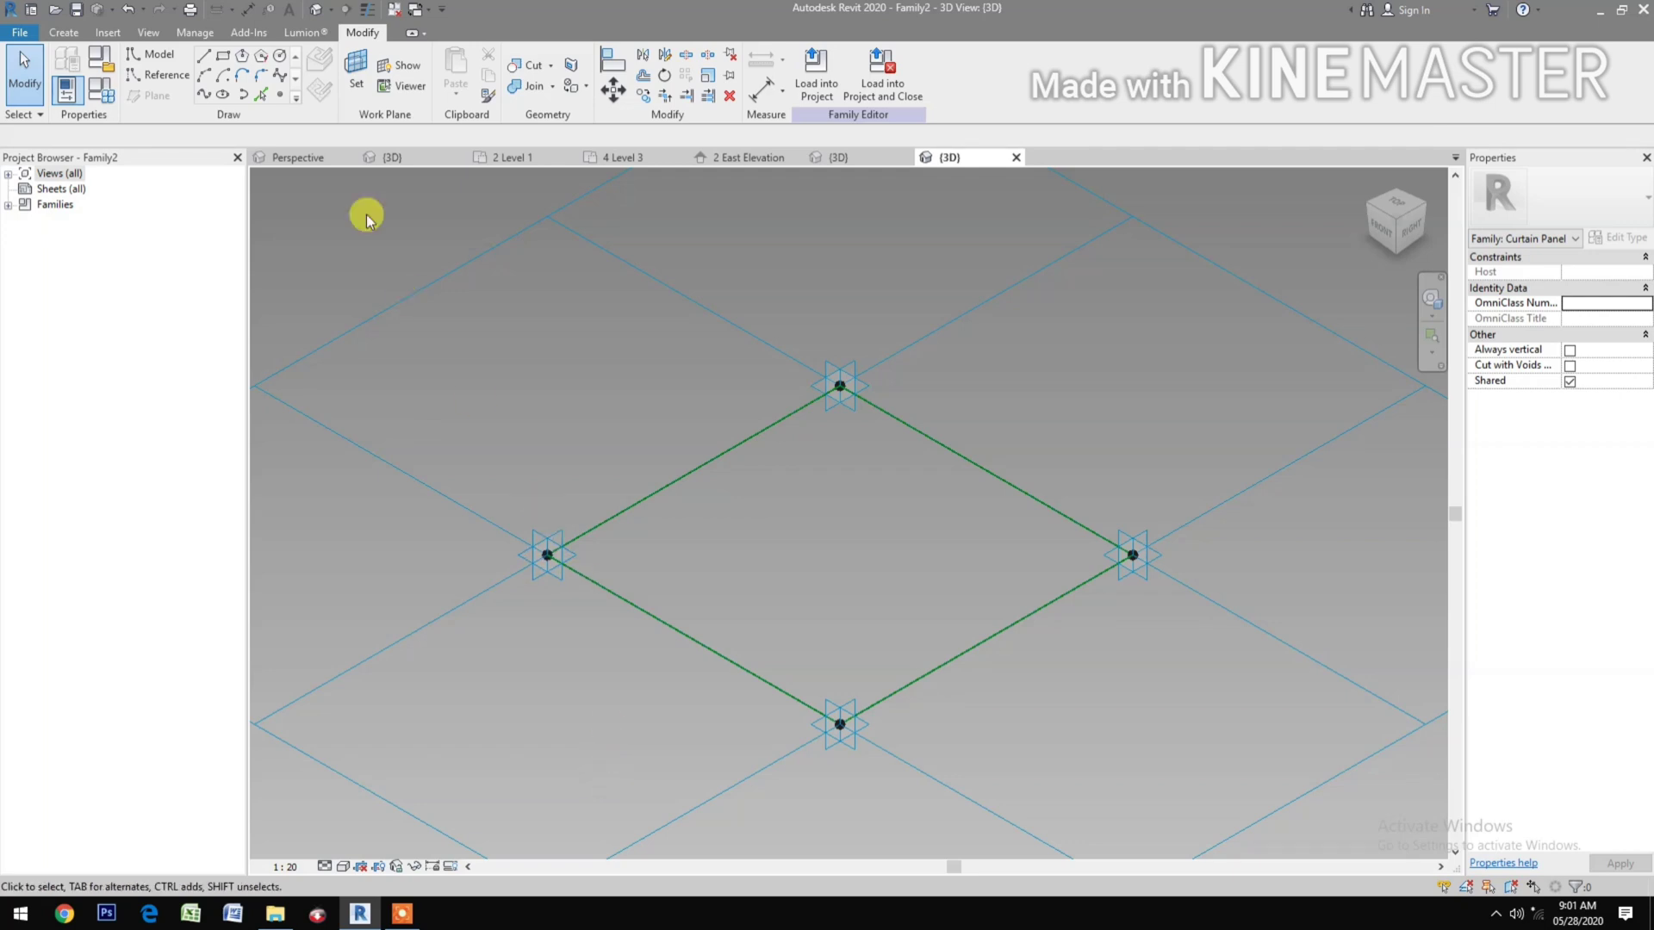
Step: Place work-plane-based reference points at adaptive points 1 and 4, setting each one's horizontal plane as the work plane
left_click(278, 96)
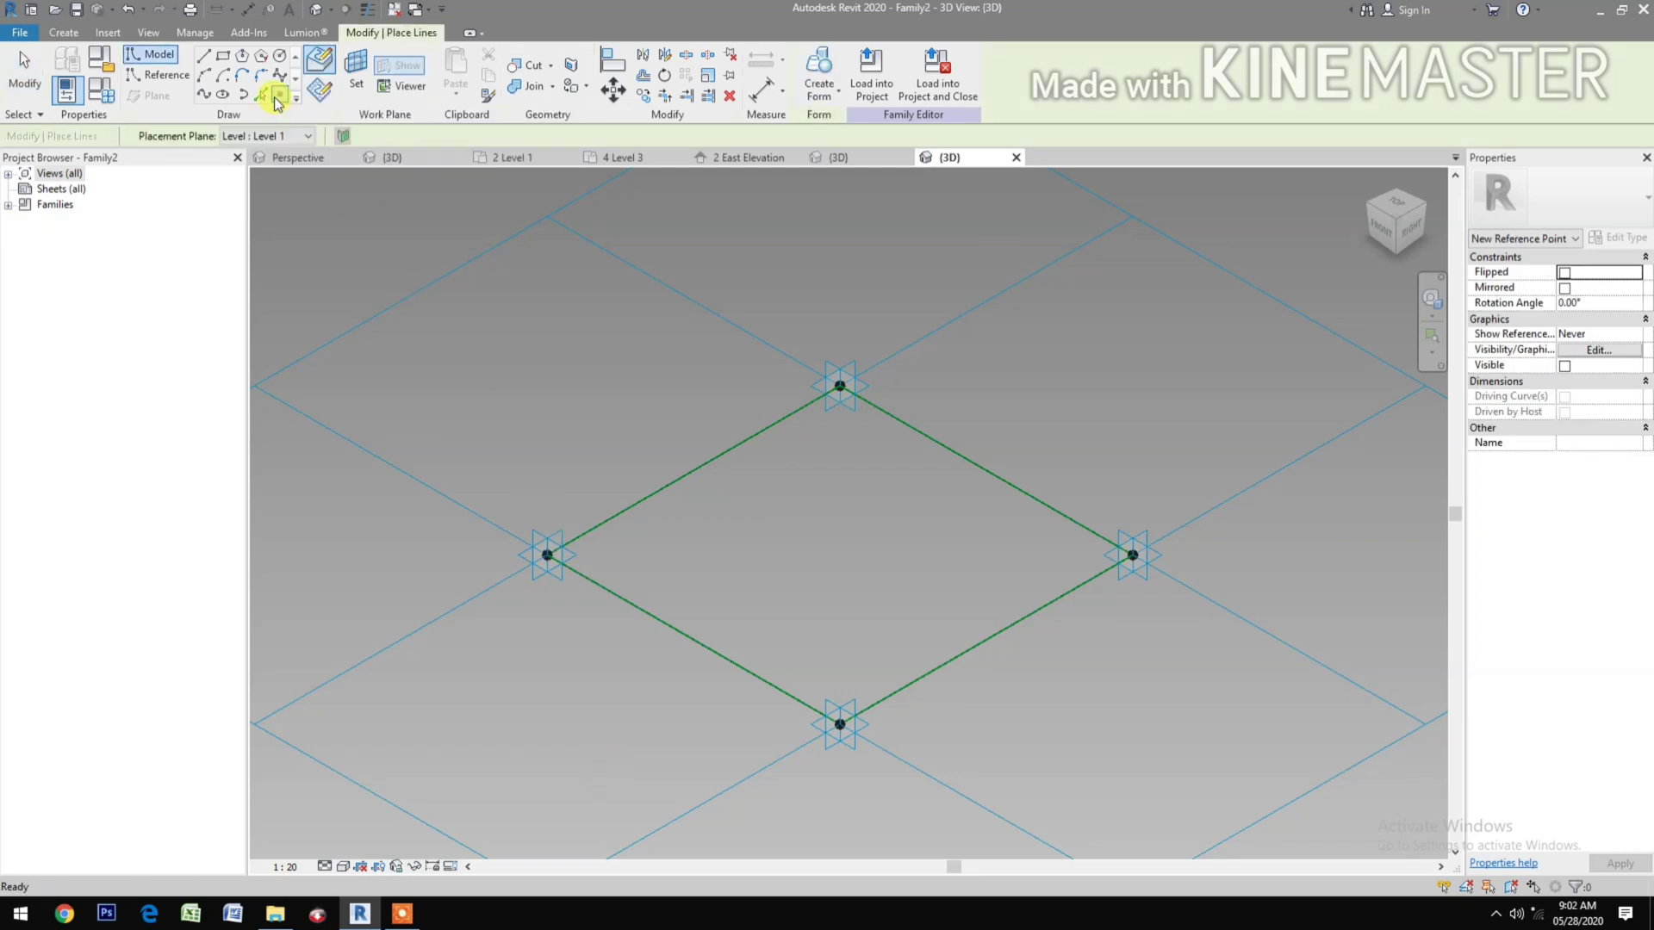
left_click(327, 93)
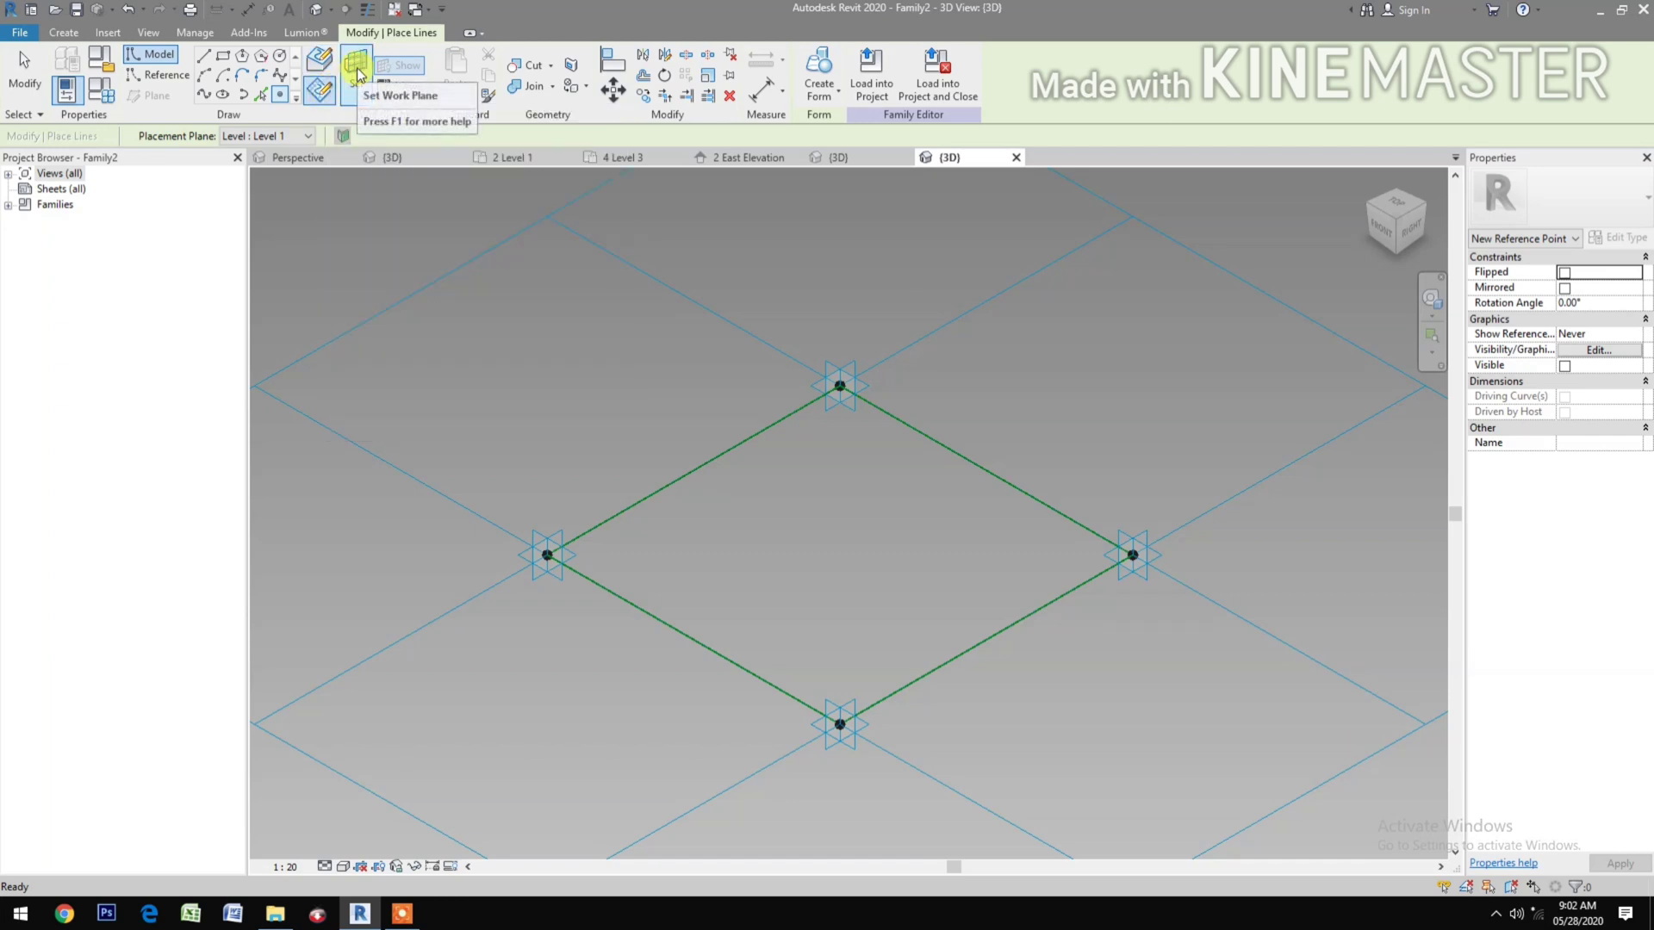
left_click(357, 73)
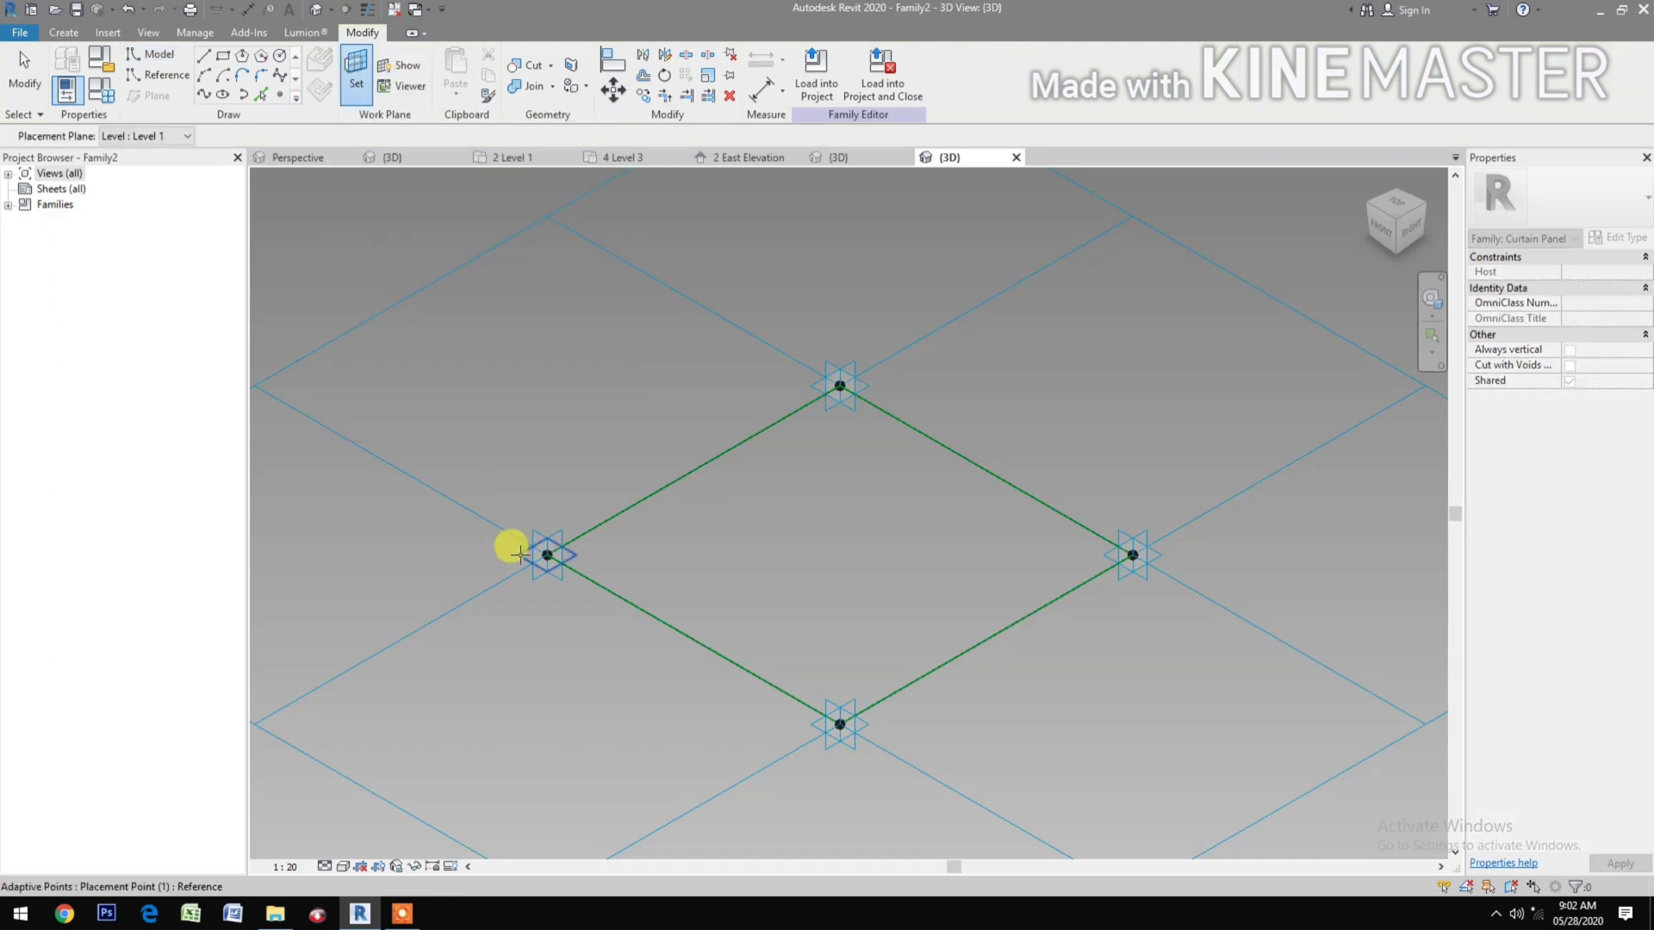
left_click(521, 554)
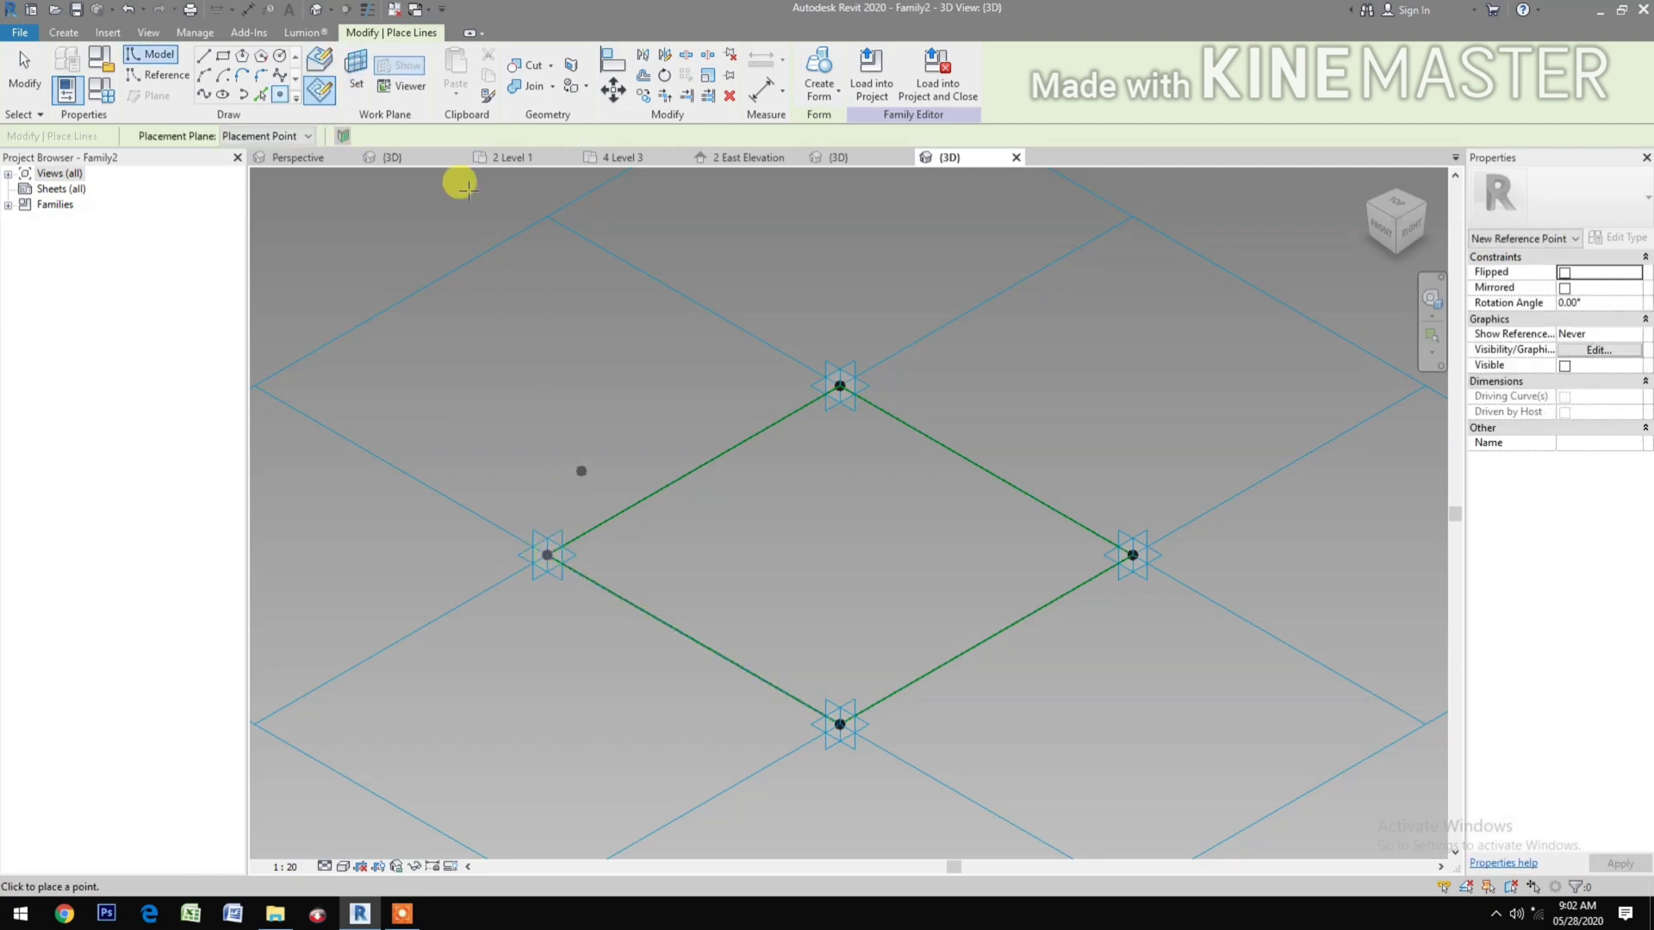
left_click(357, 86)
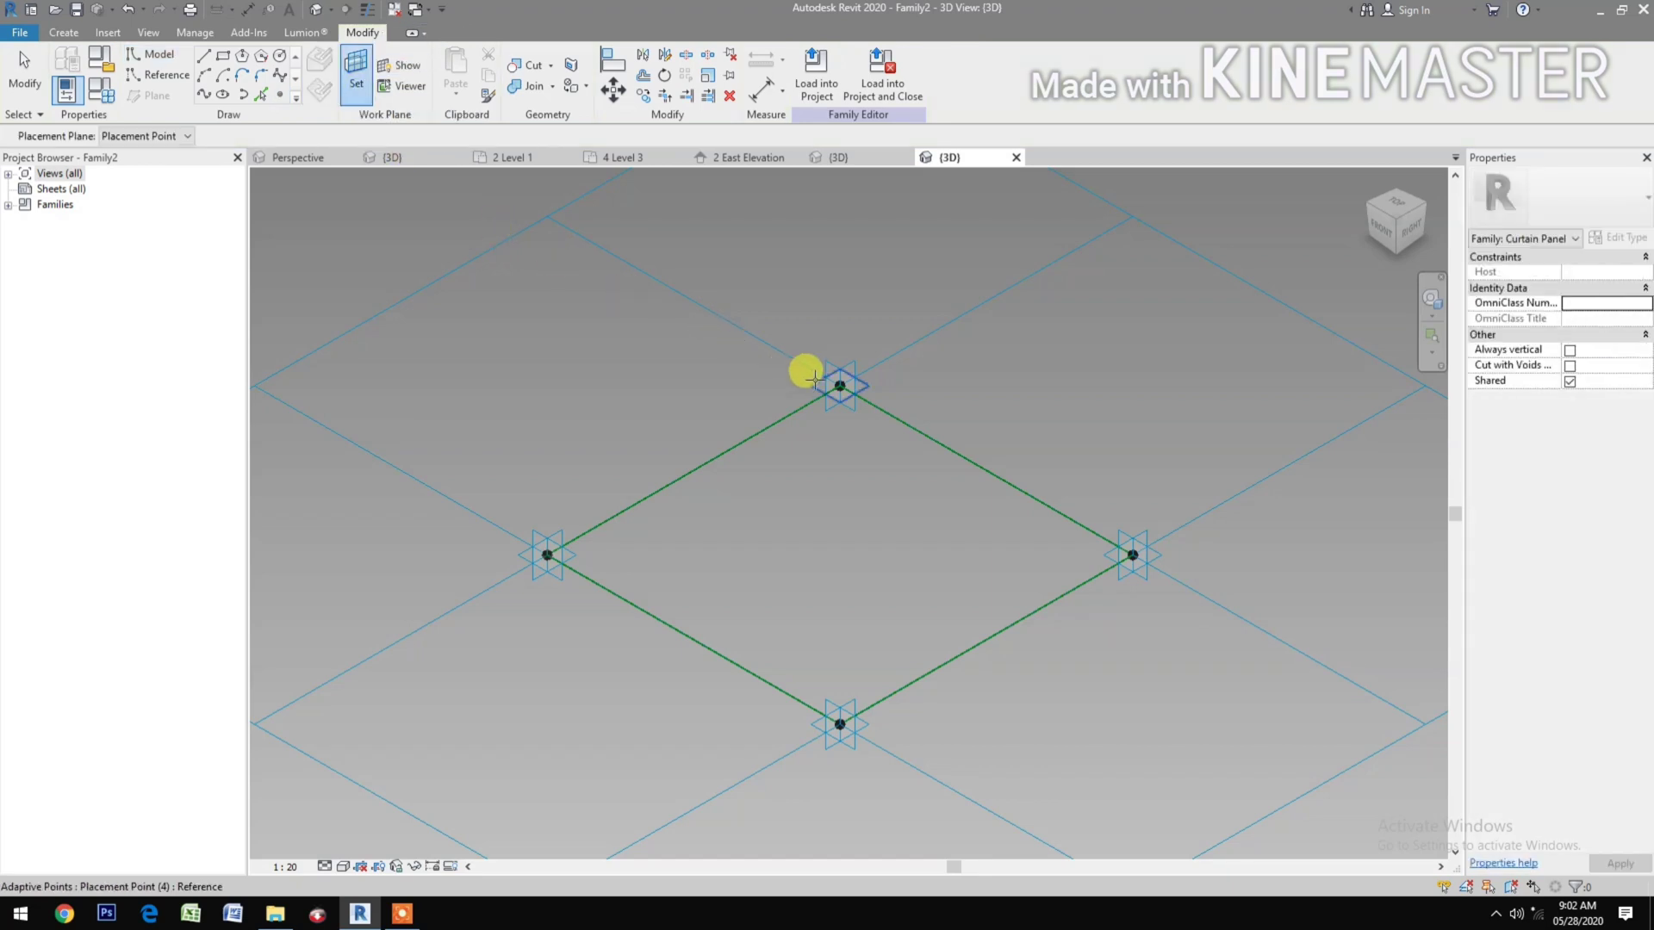
left_click(823, 382)
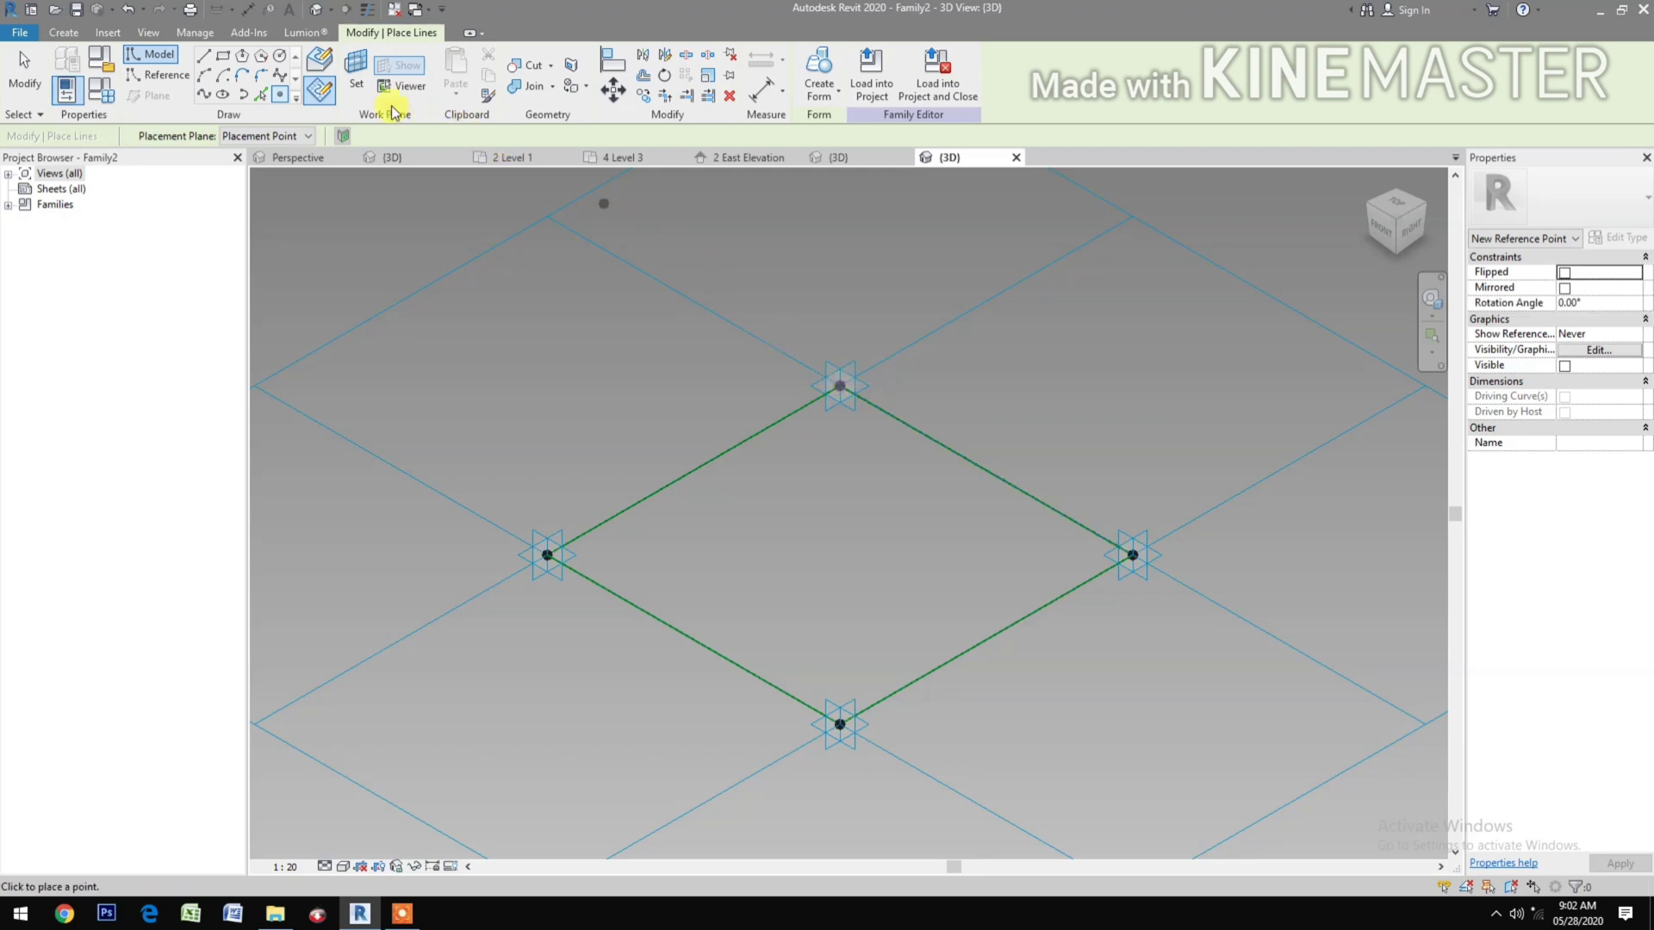
Step: Place reference points at adaptive points 3 and 2 on their own horizontal work planes, and finish placing points
left_click(354, 62)
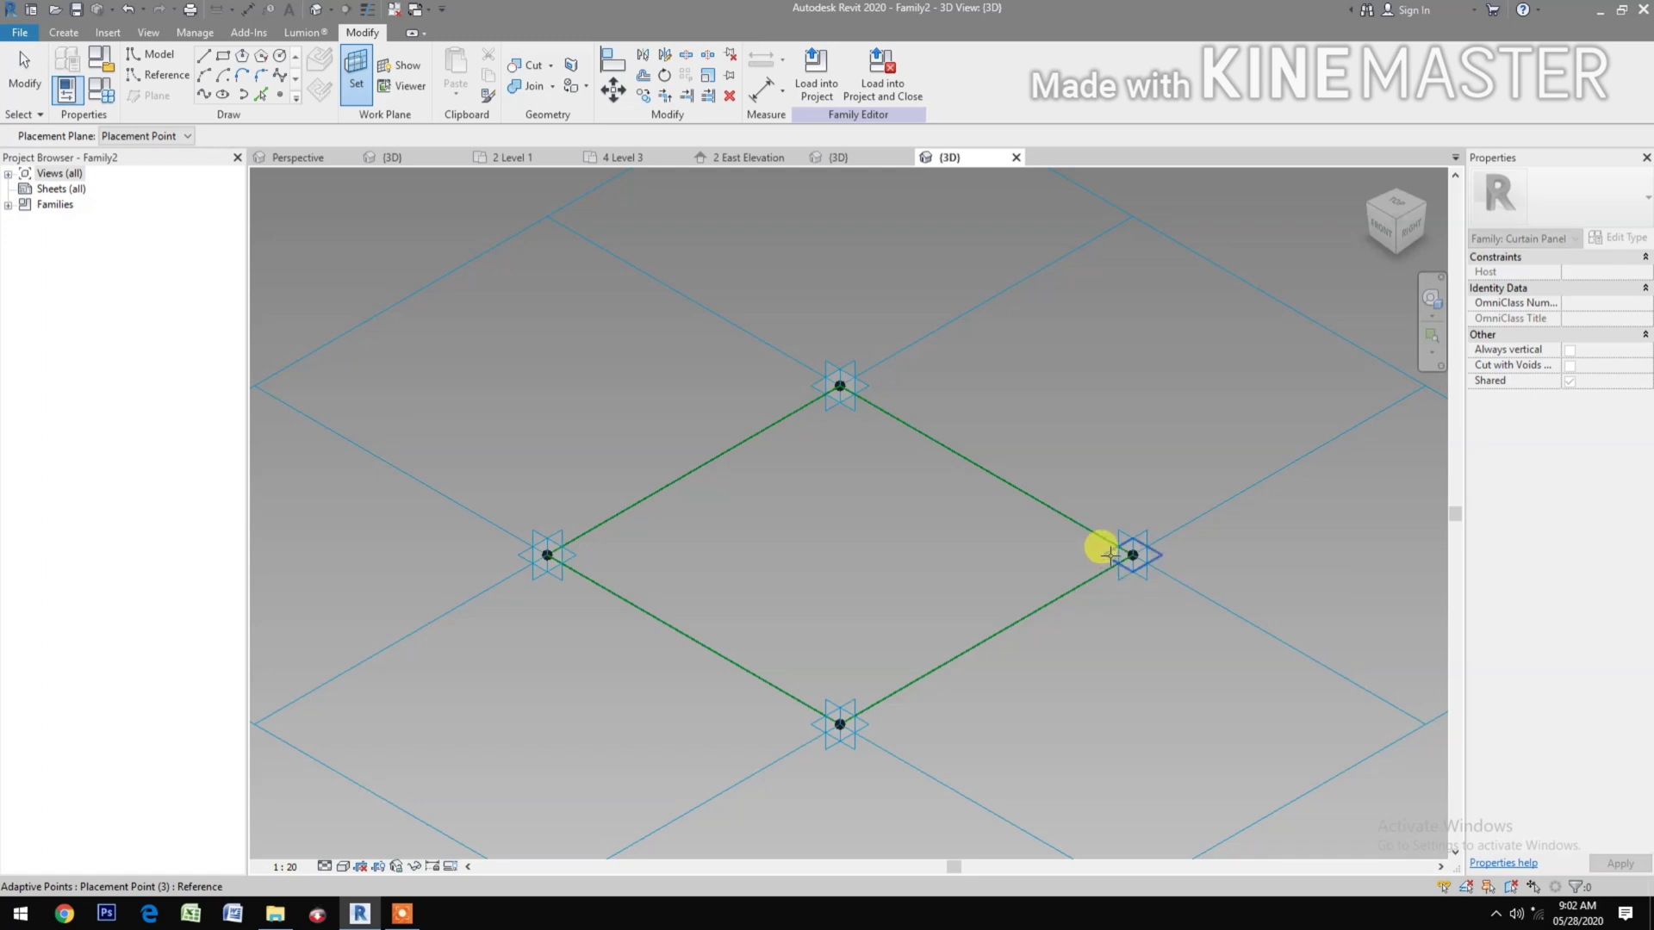
left_click(1125, 553)
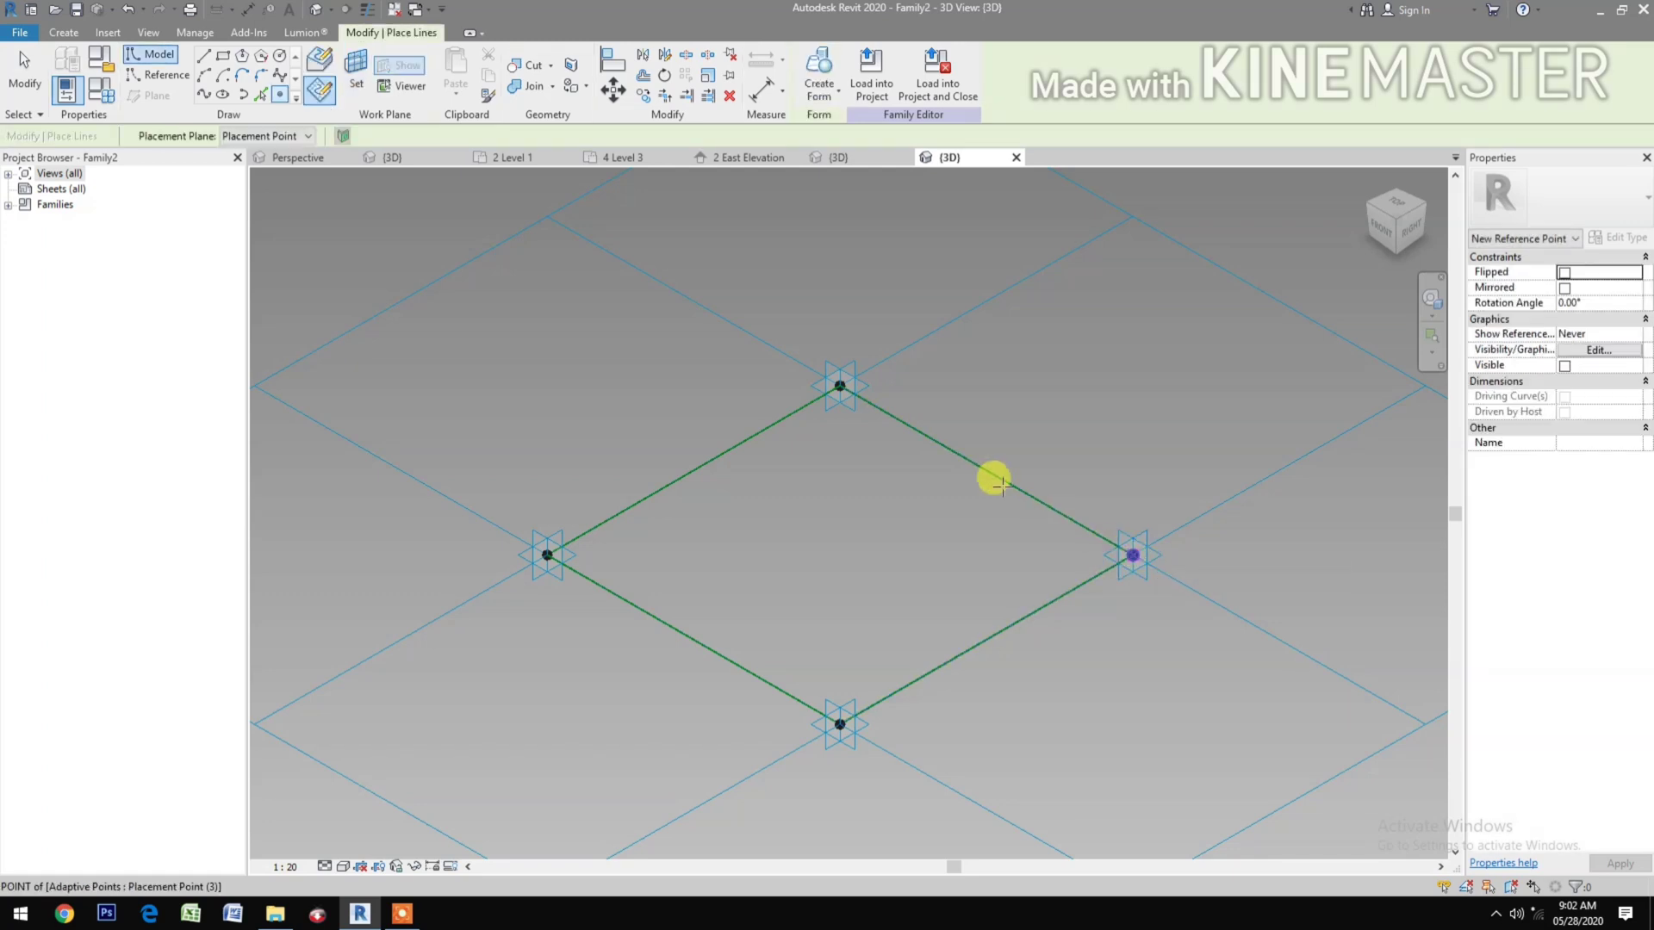
left_click(372, 97)
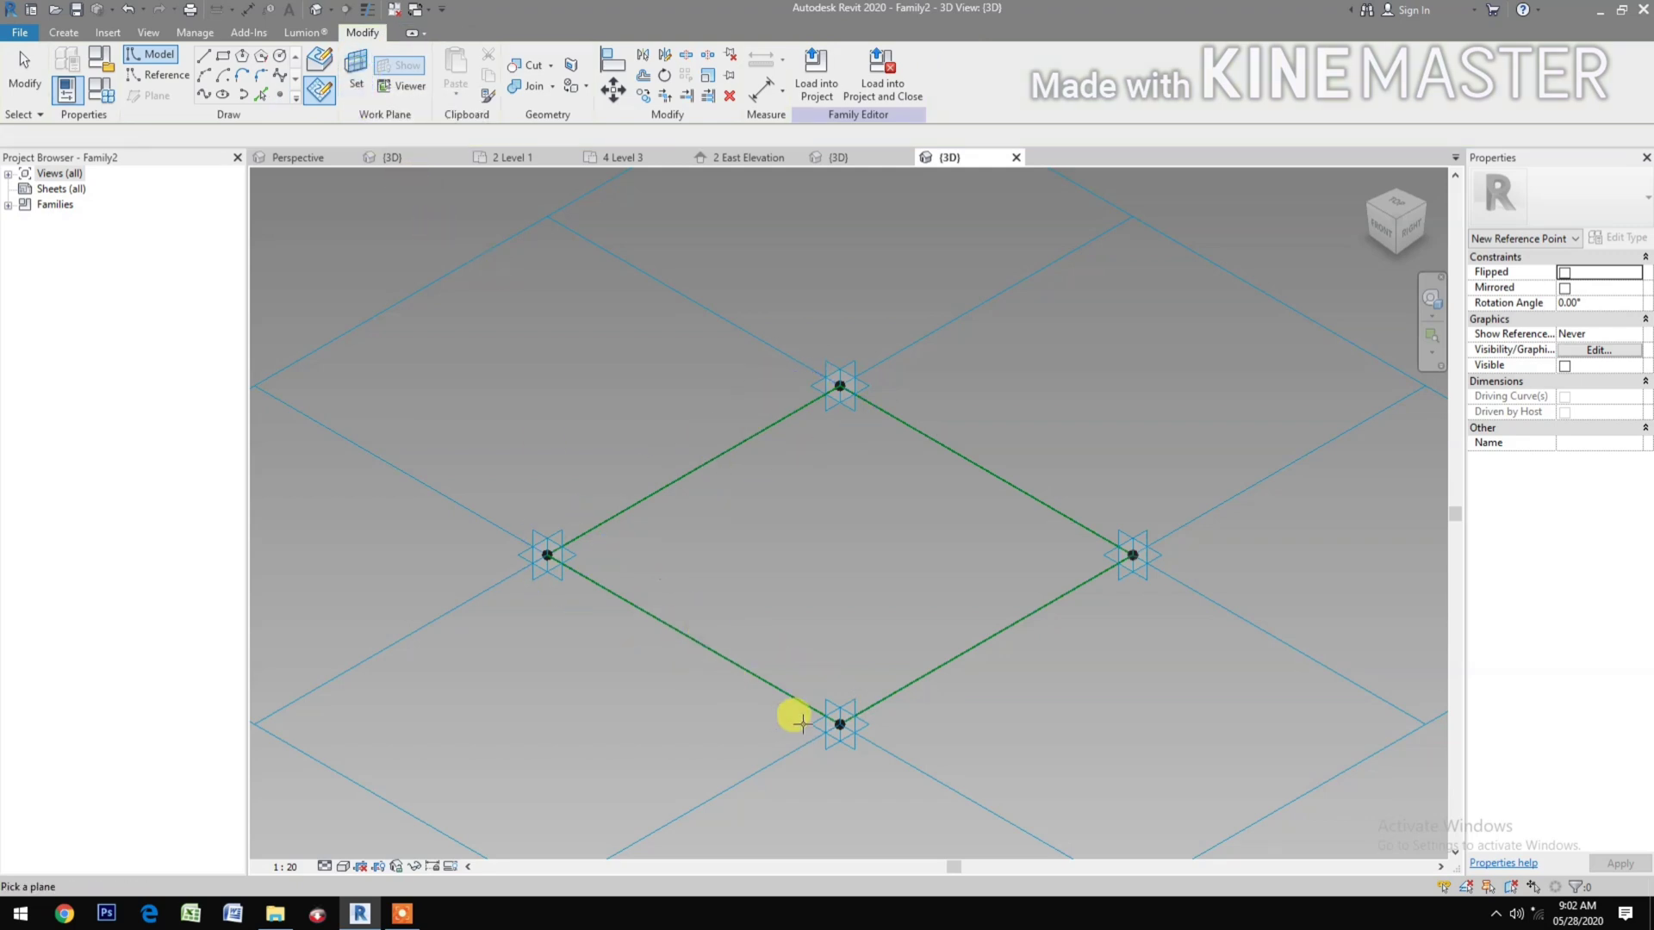
left_click(812, 720)
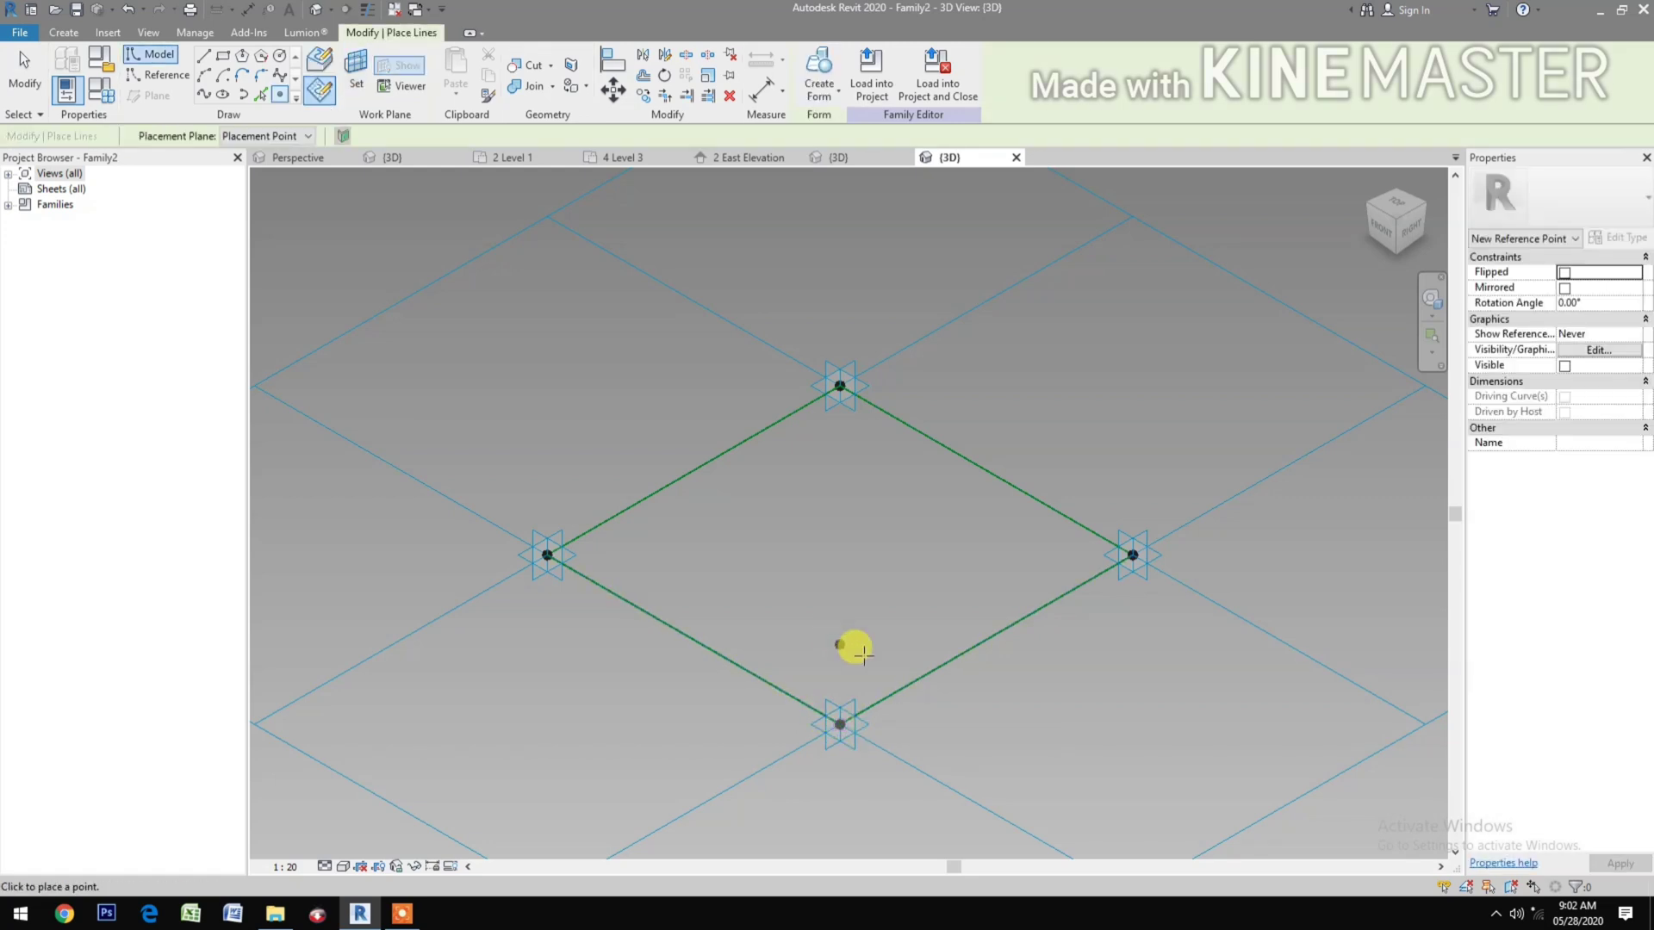
left_click(852, 652)
key("Escape")
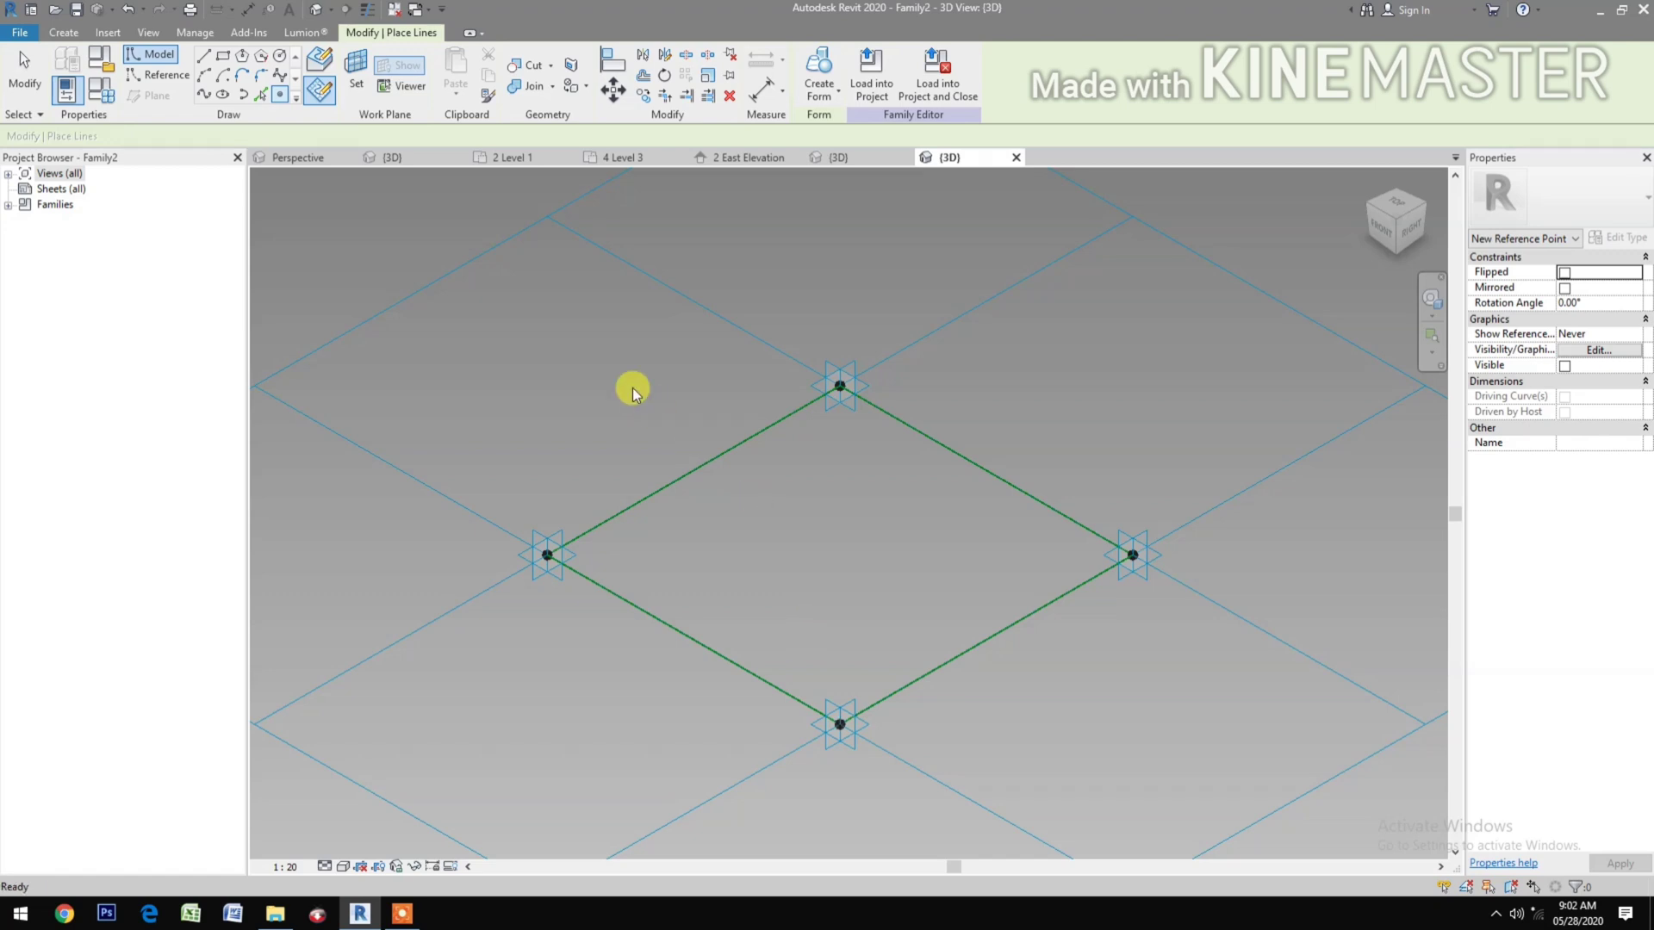
Step: Select all of the panel's points and lines and filter the selection to only the reference points
left_click_drag(470, 327, 1239, 764)
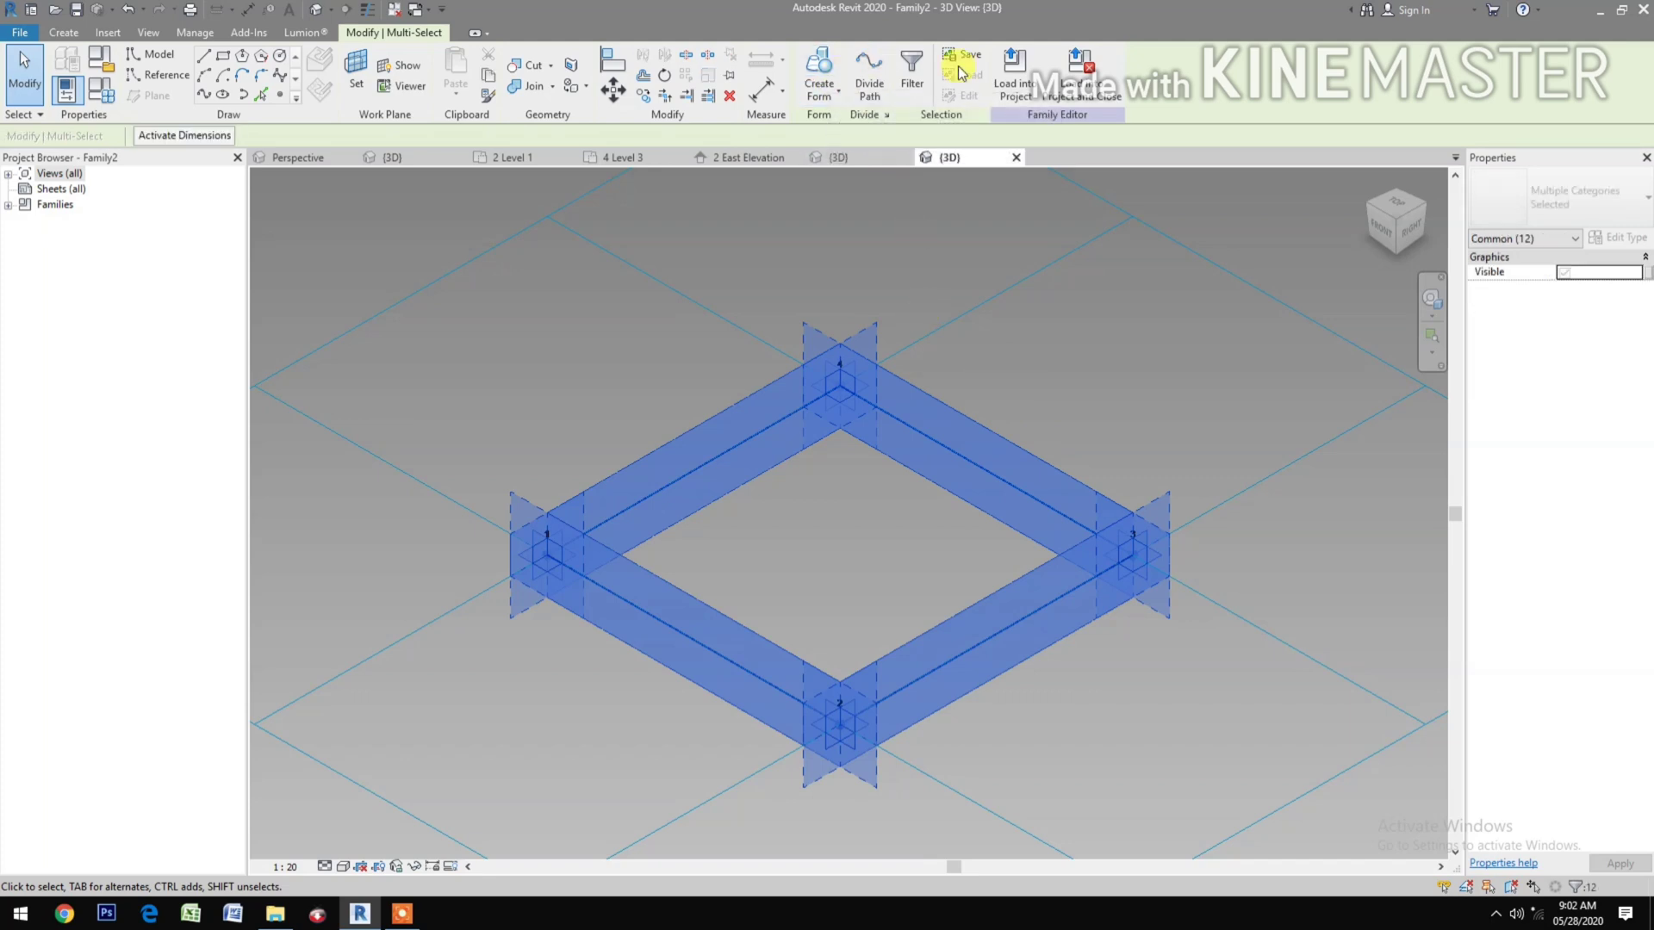
left_click(905, 74)
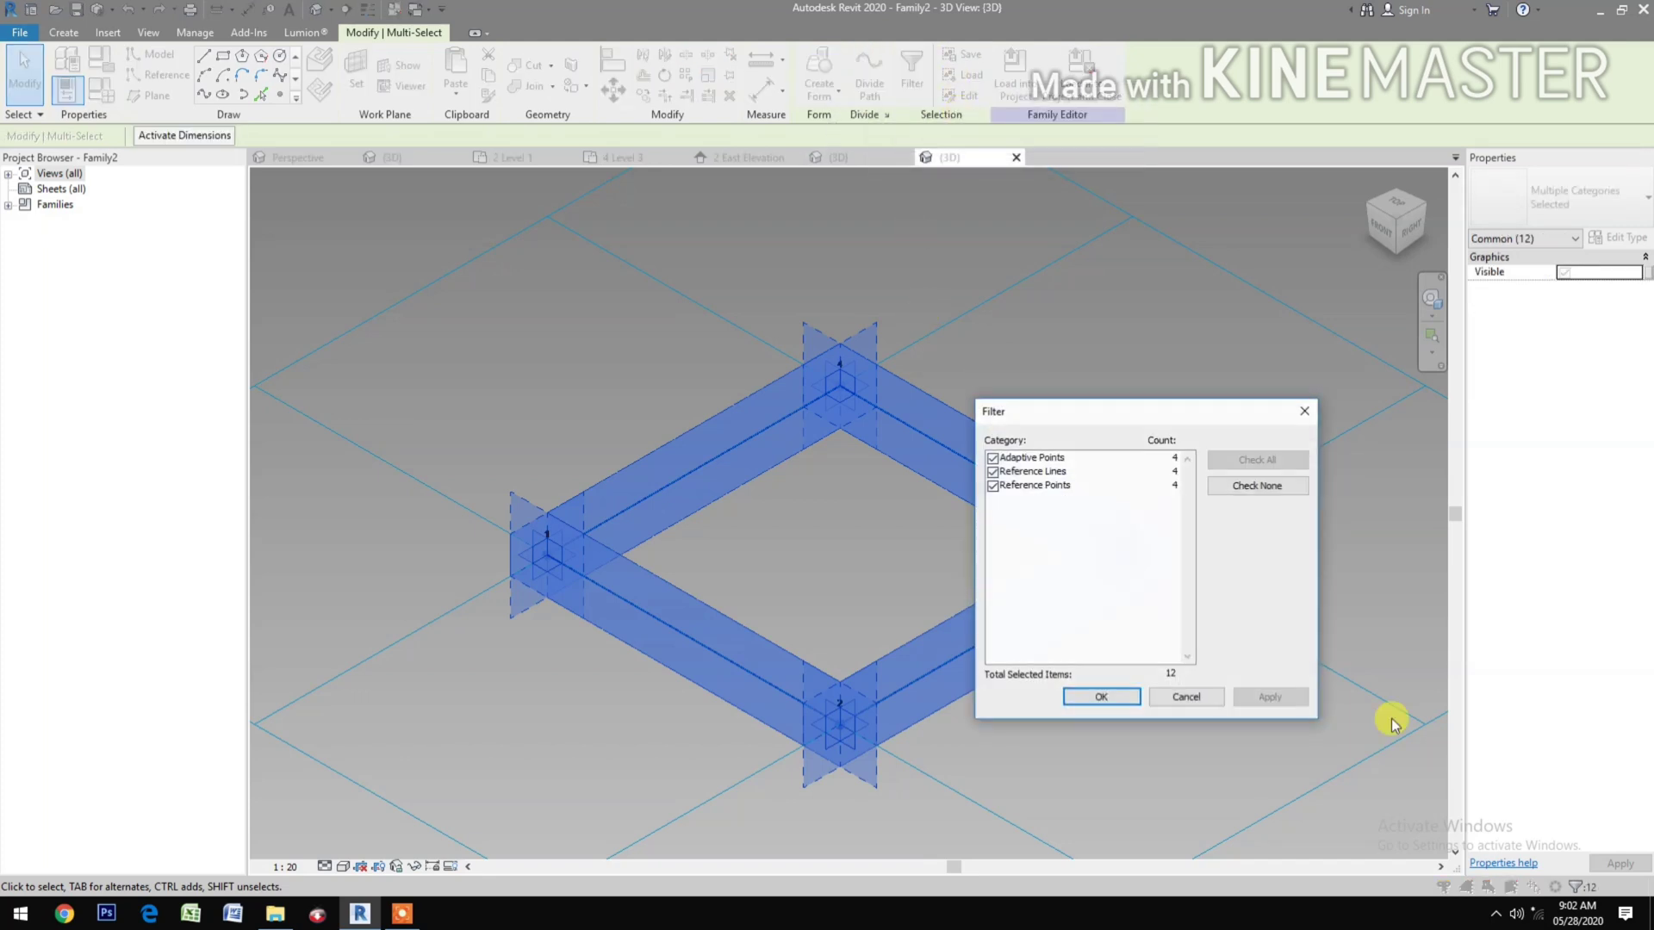
left_click(1271, 488)
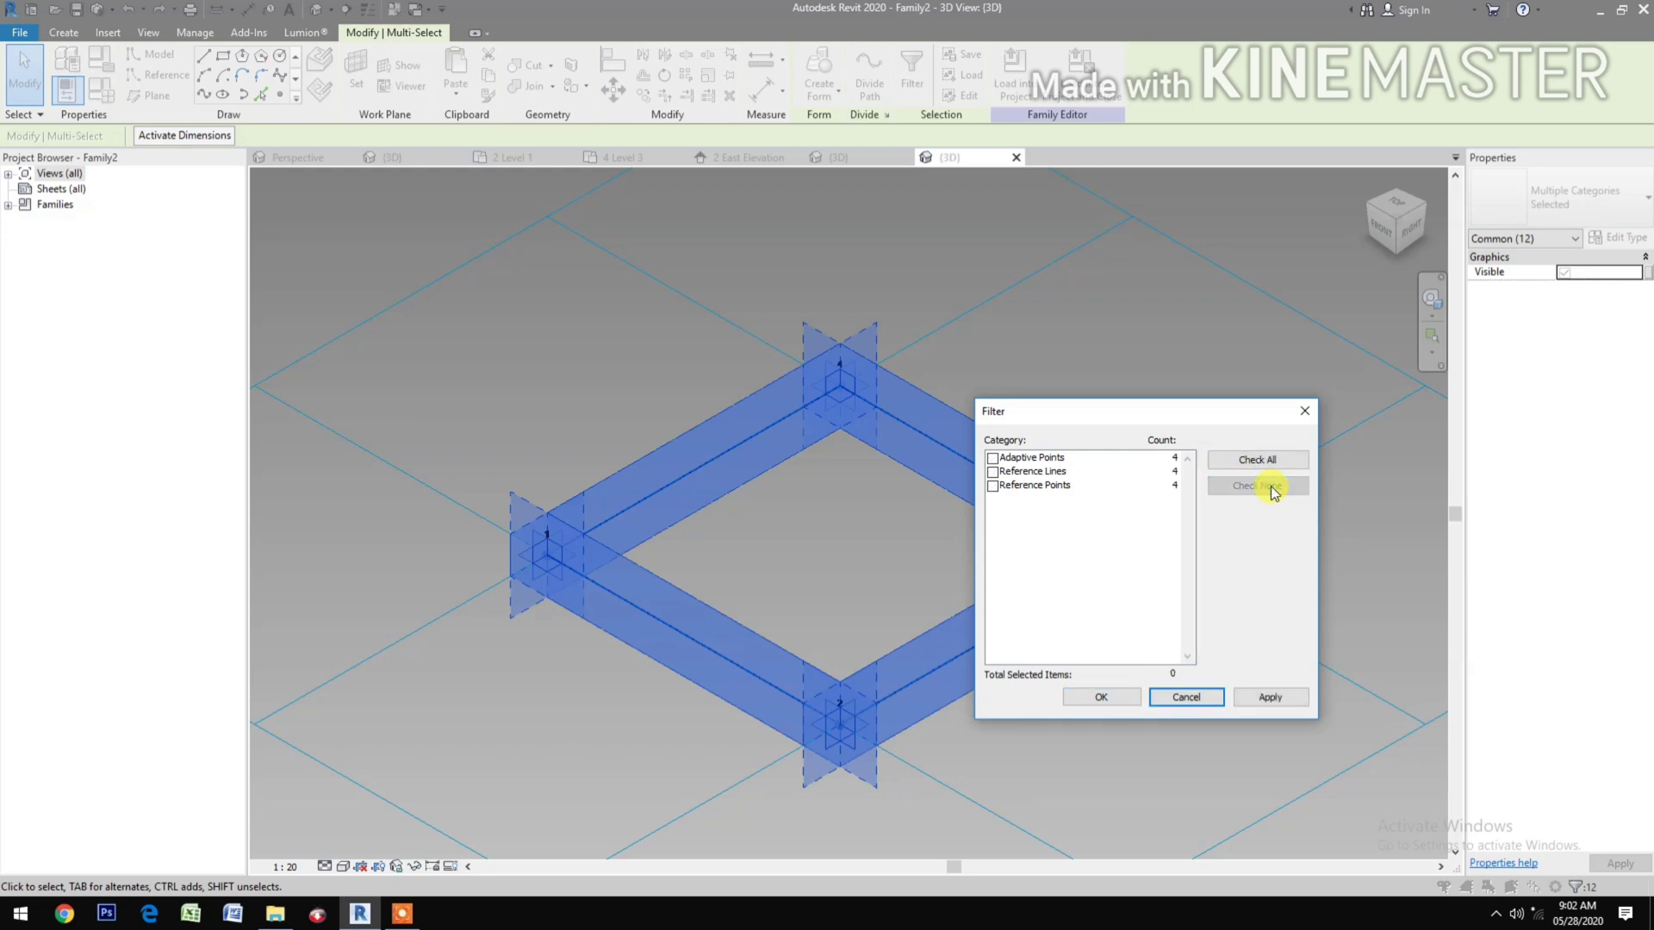
left_click(994, 487)
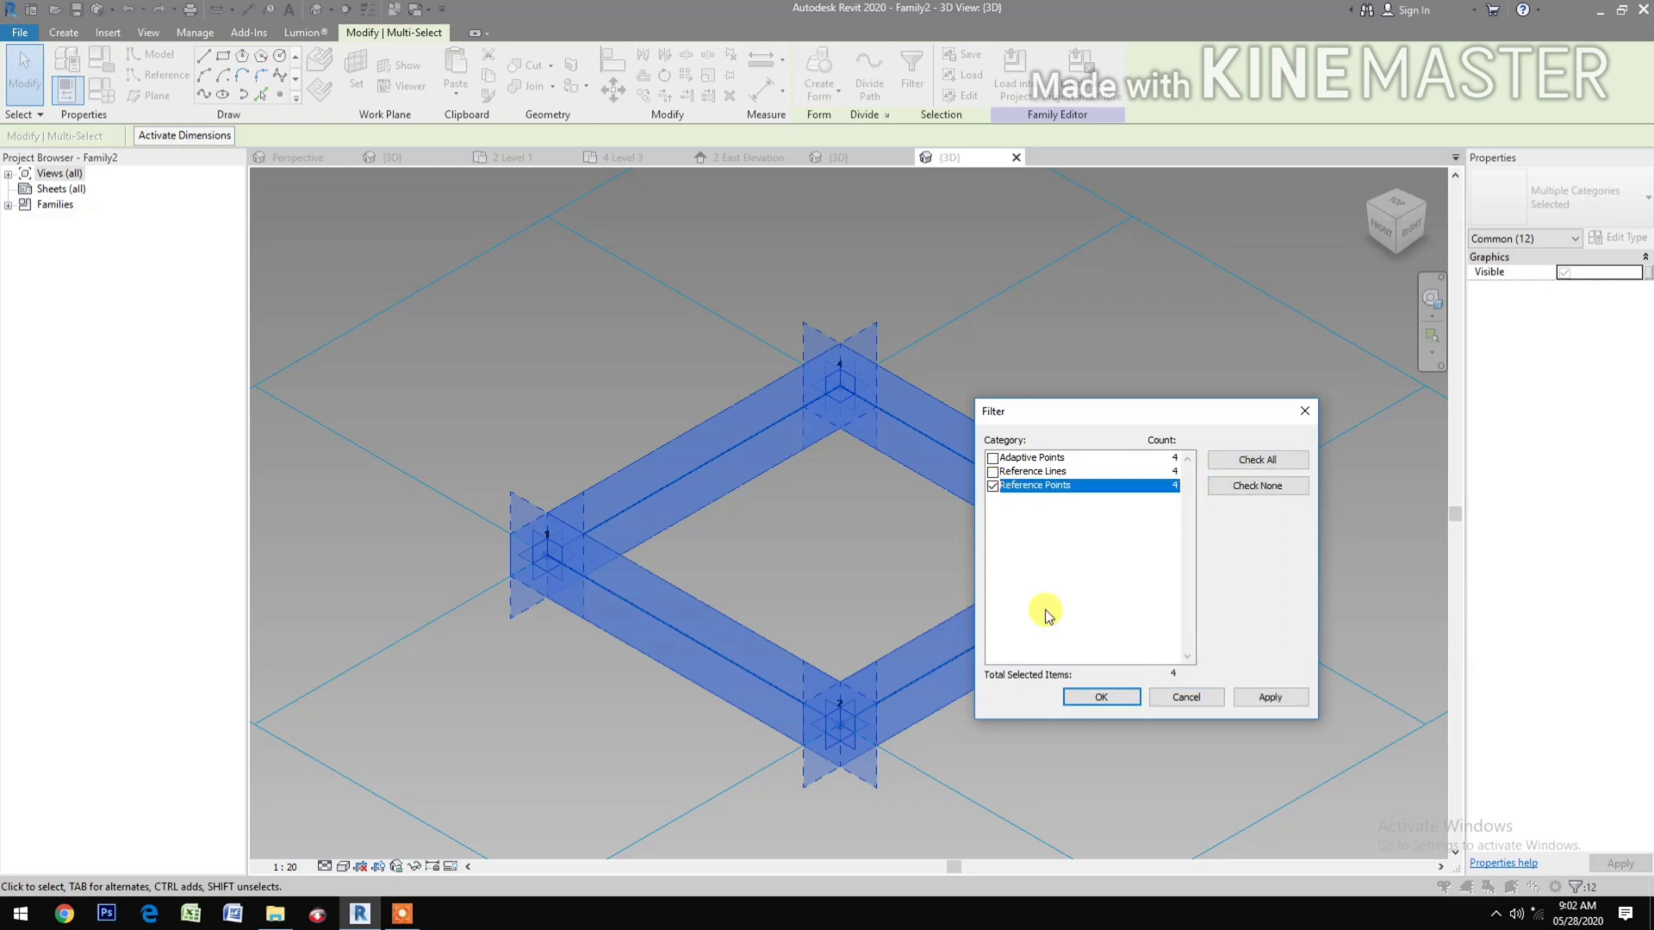
left_click(1290, 698)
left_click(1100, 697)
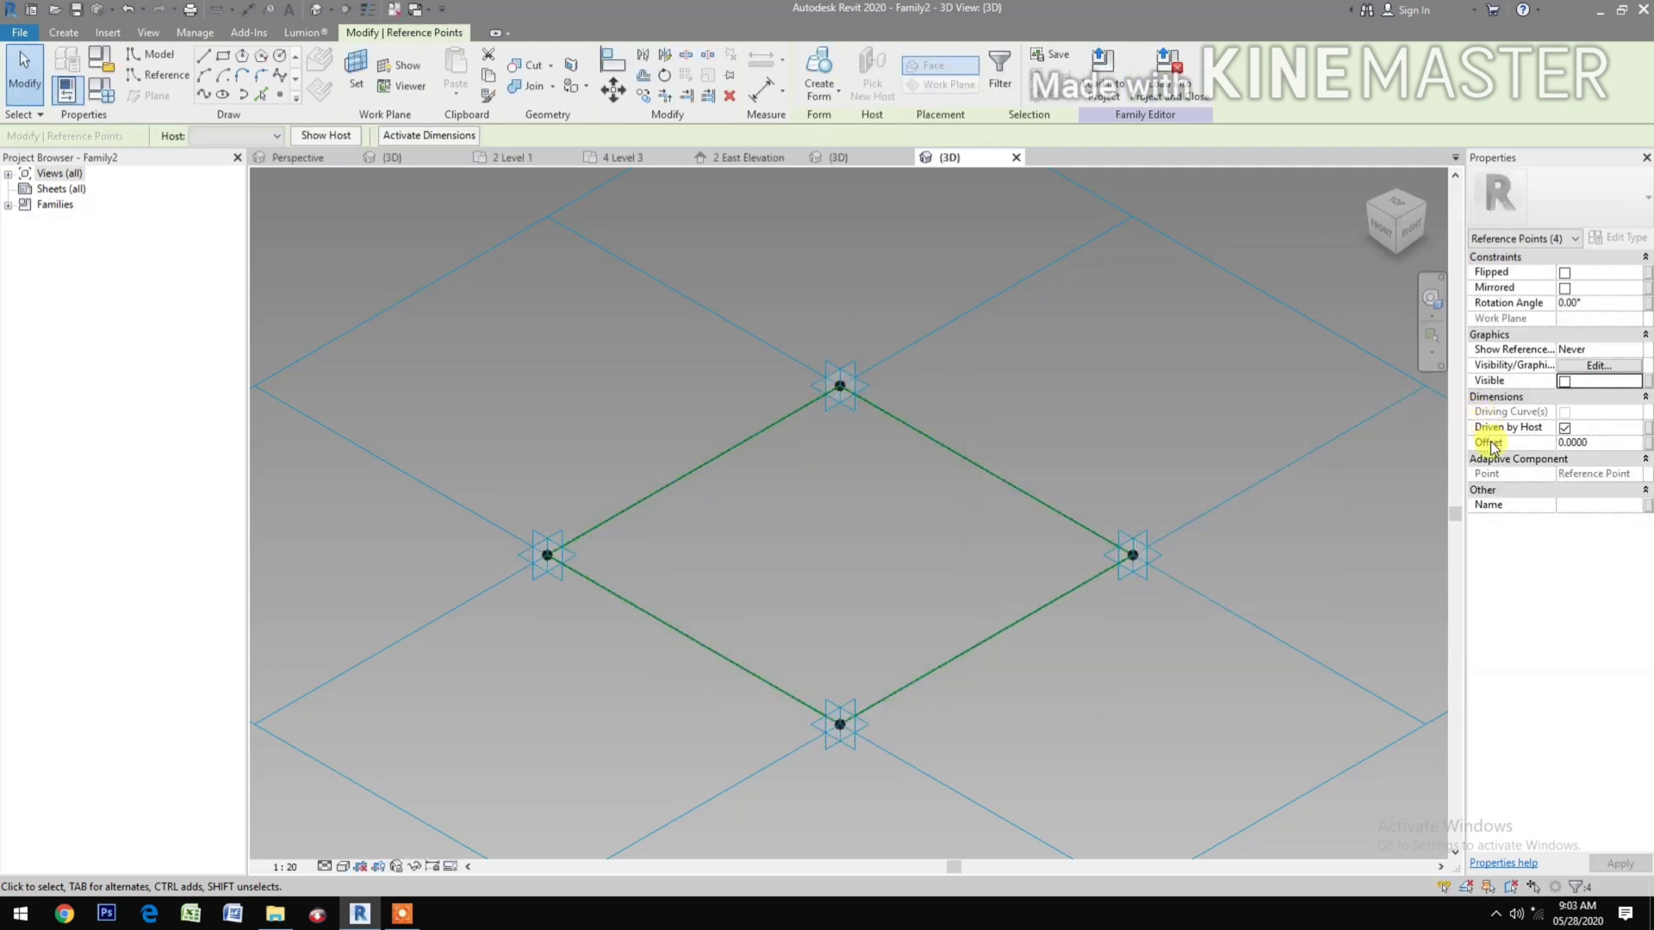
Step: Associate the reference points' Offset with a new type-based family parameter named Height, grouped under Dimensions
left_click(1647, 444)
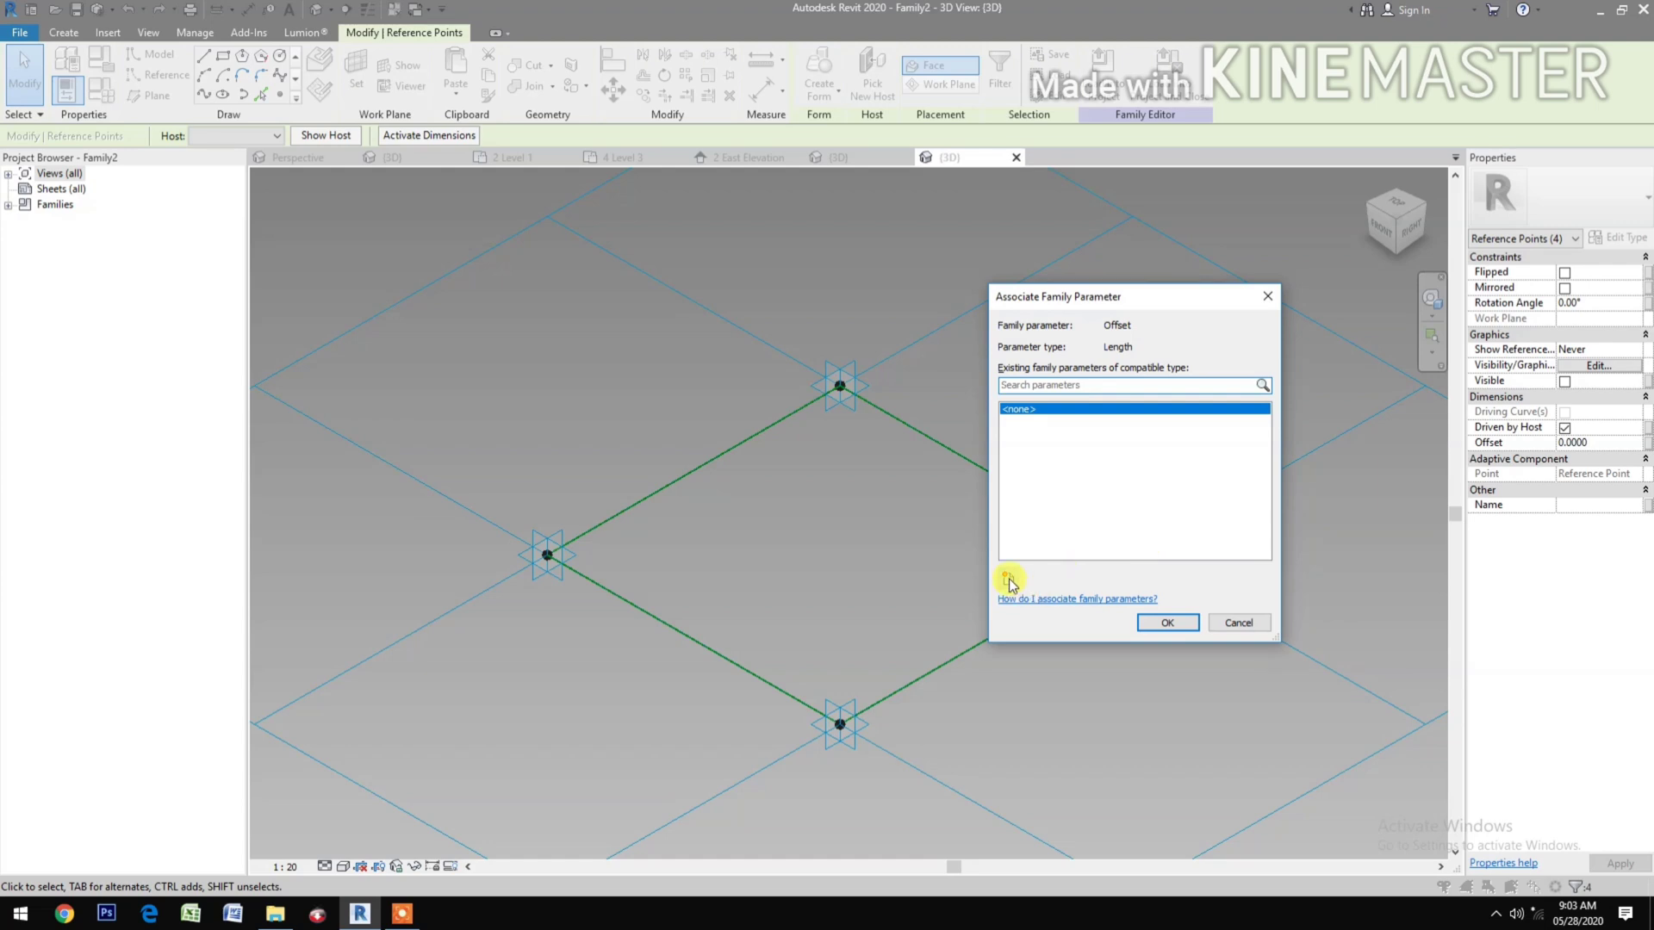
left_click(1009, 579)
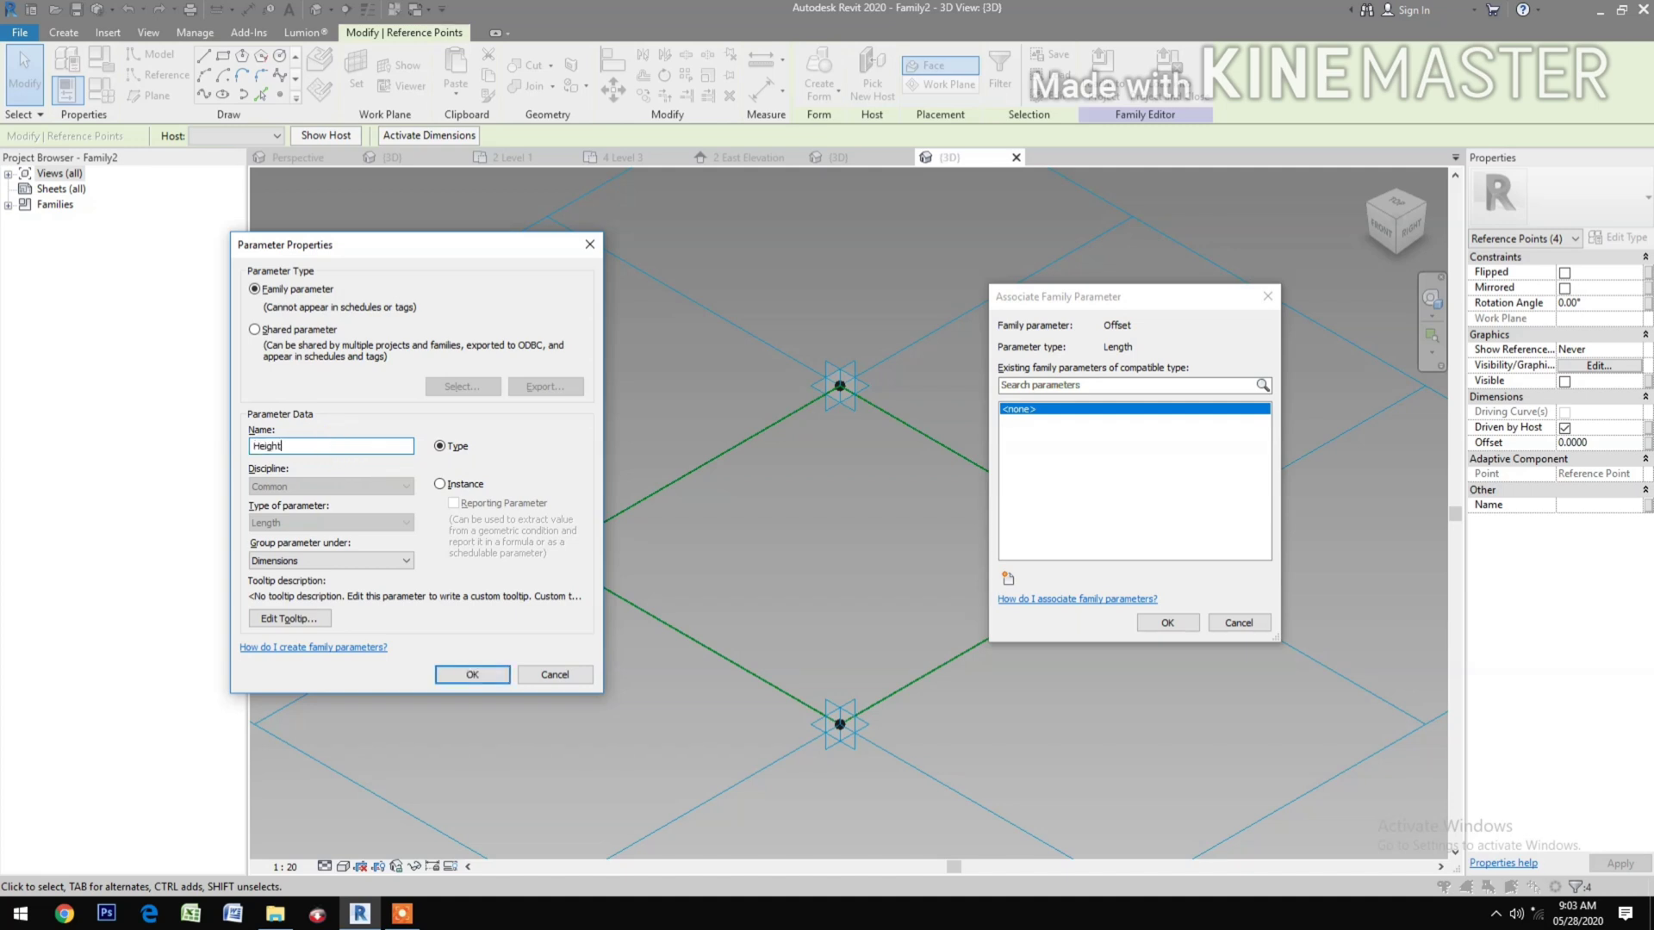
left_click(489, 684)
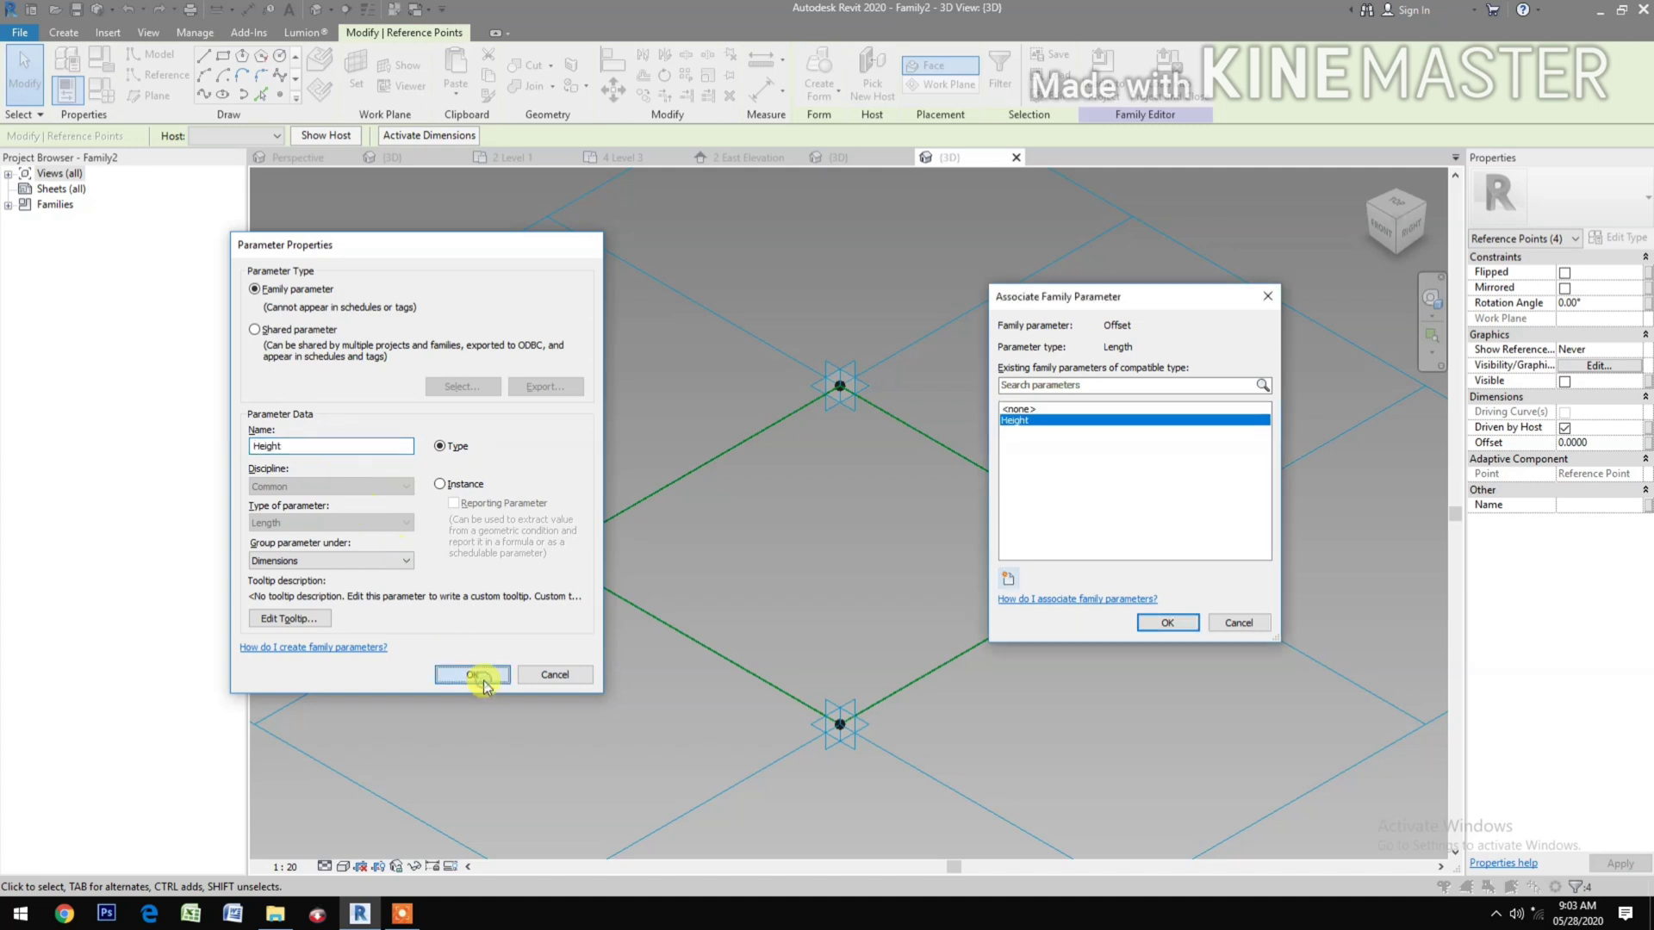
left_click(1167, 623)
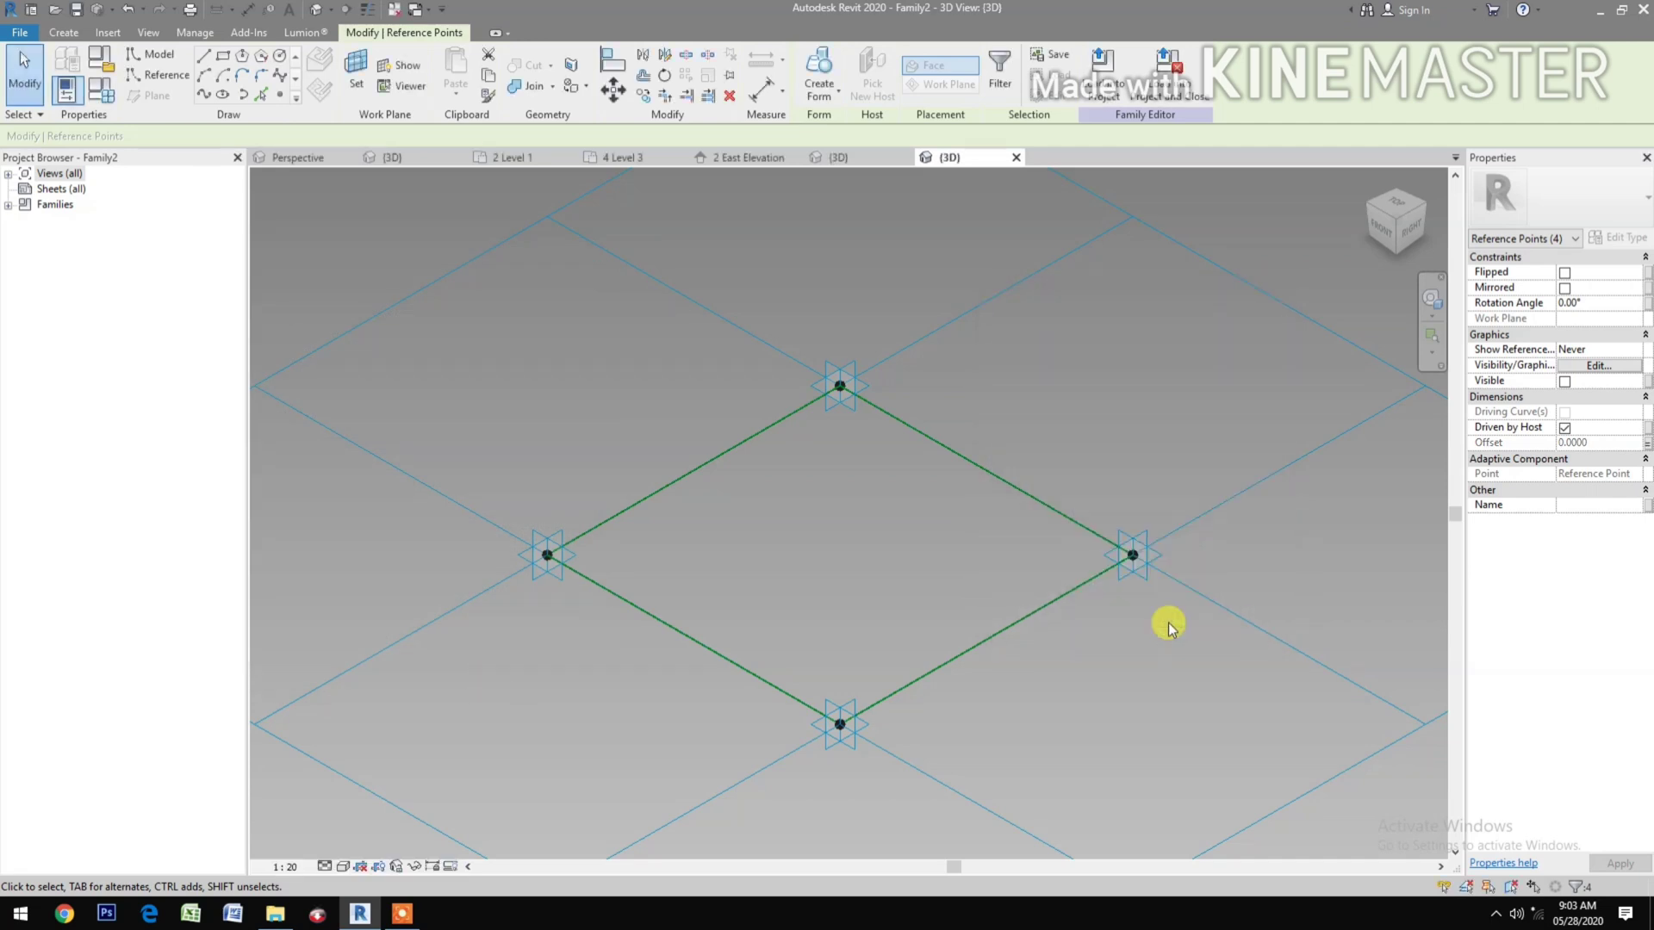
Step: Set the Height parameter to 1 in the family types and deselect the reference points
left_click(102, 89)
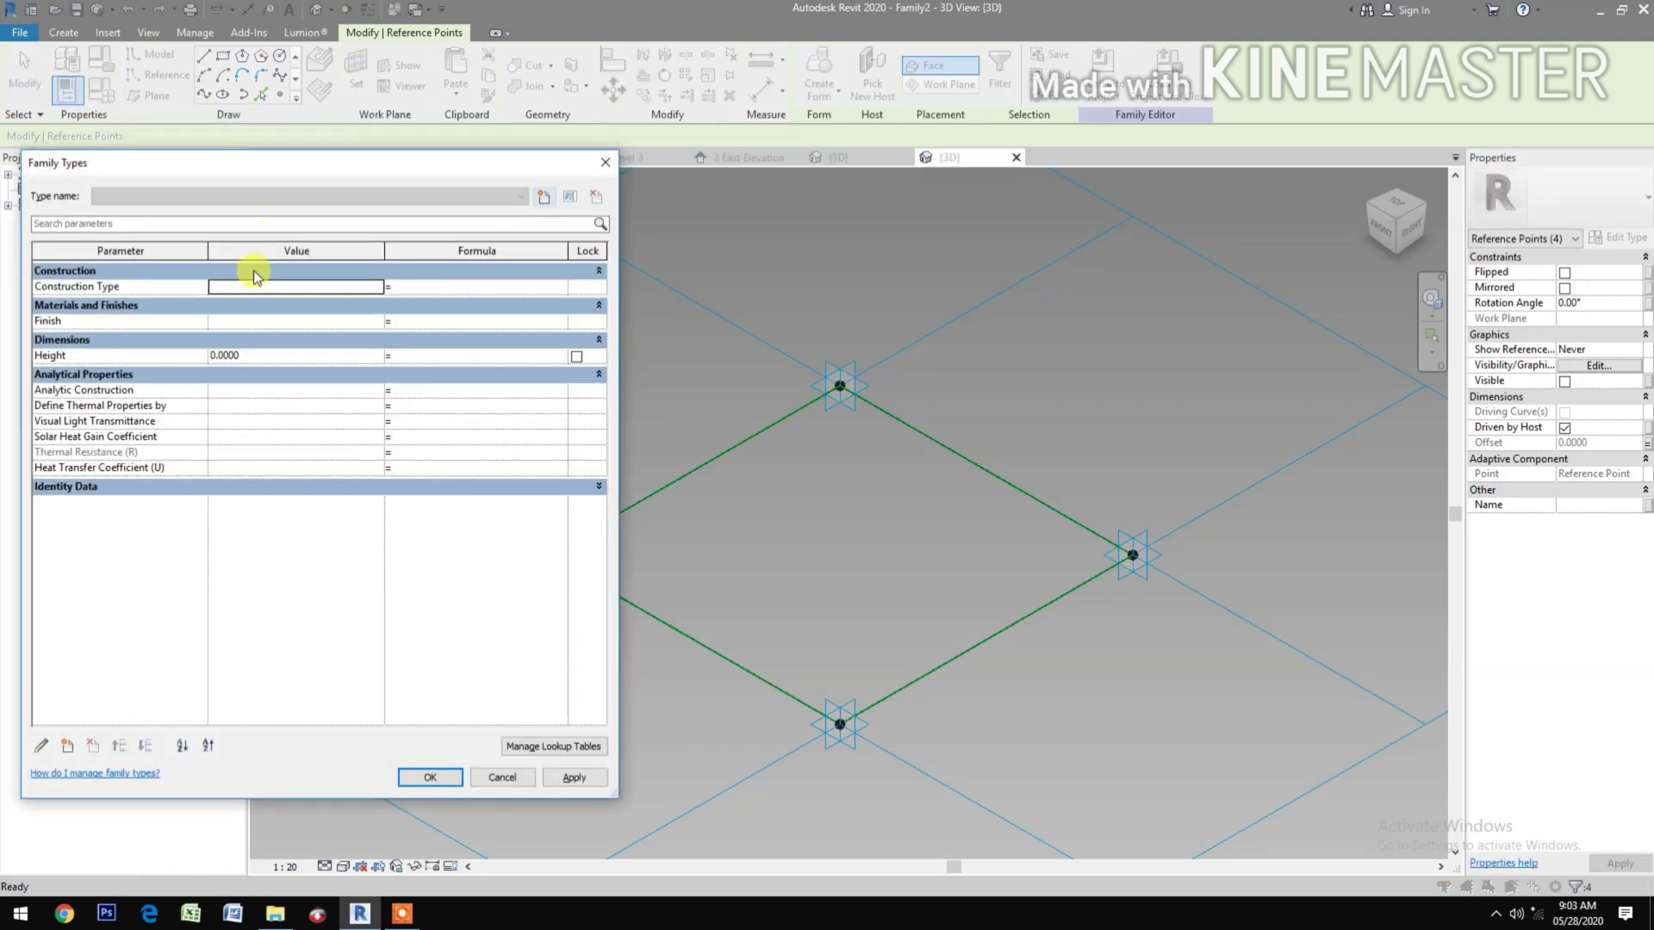
left_click(280, 353)
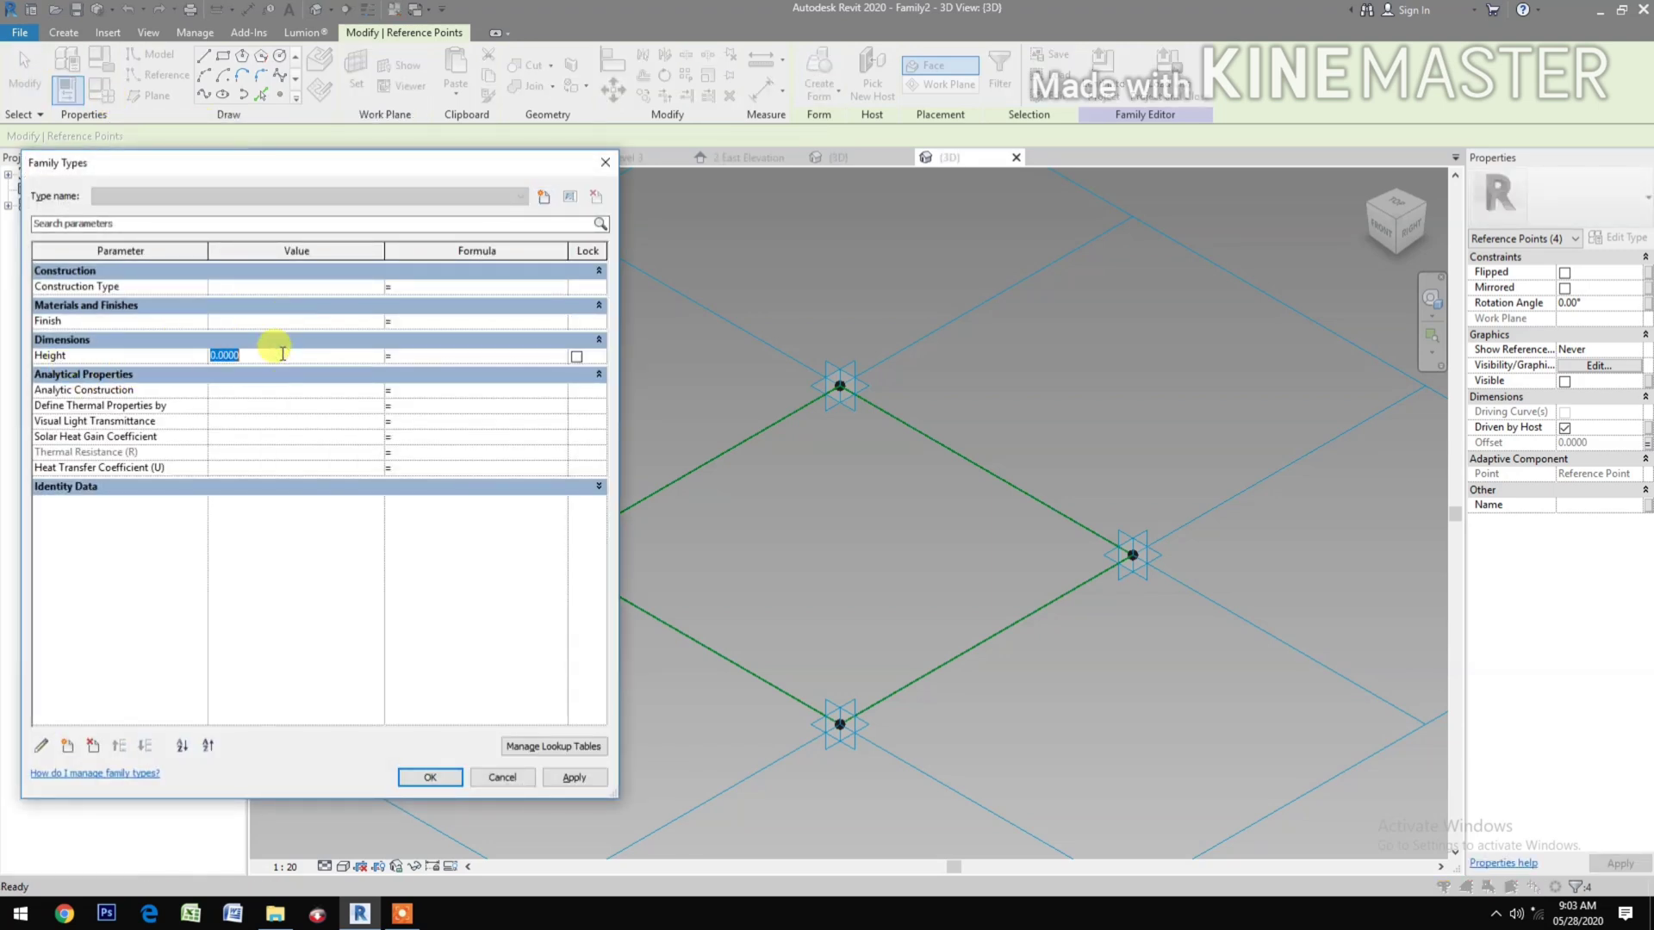
type("1")
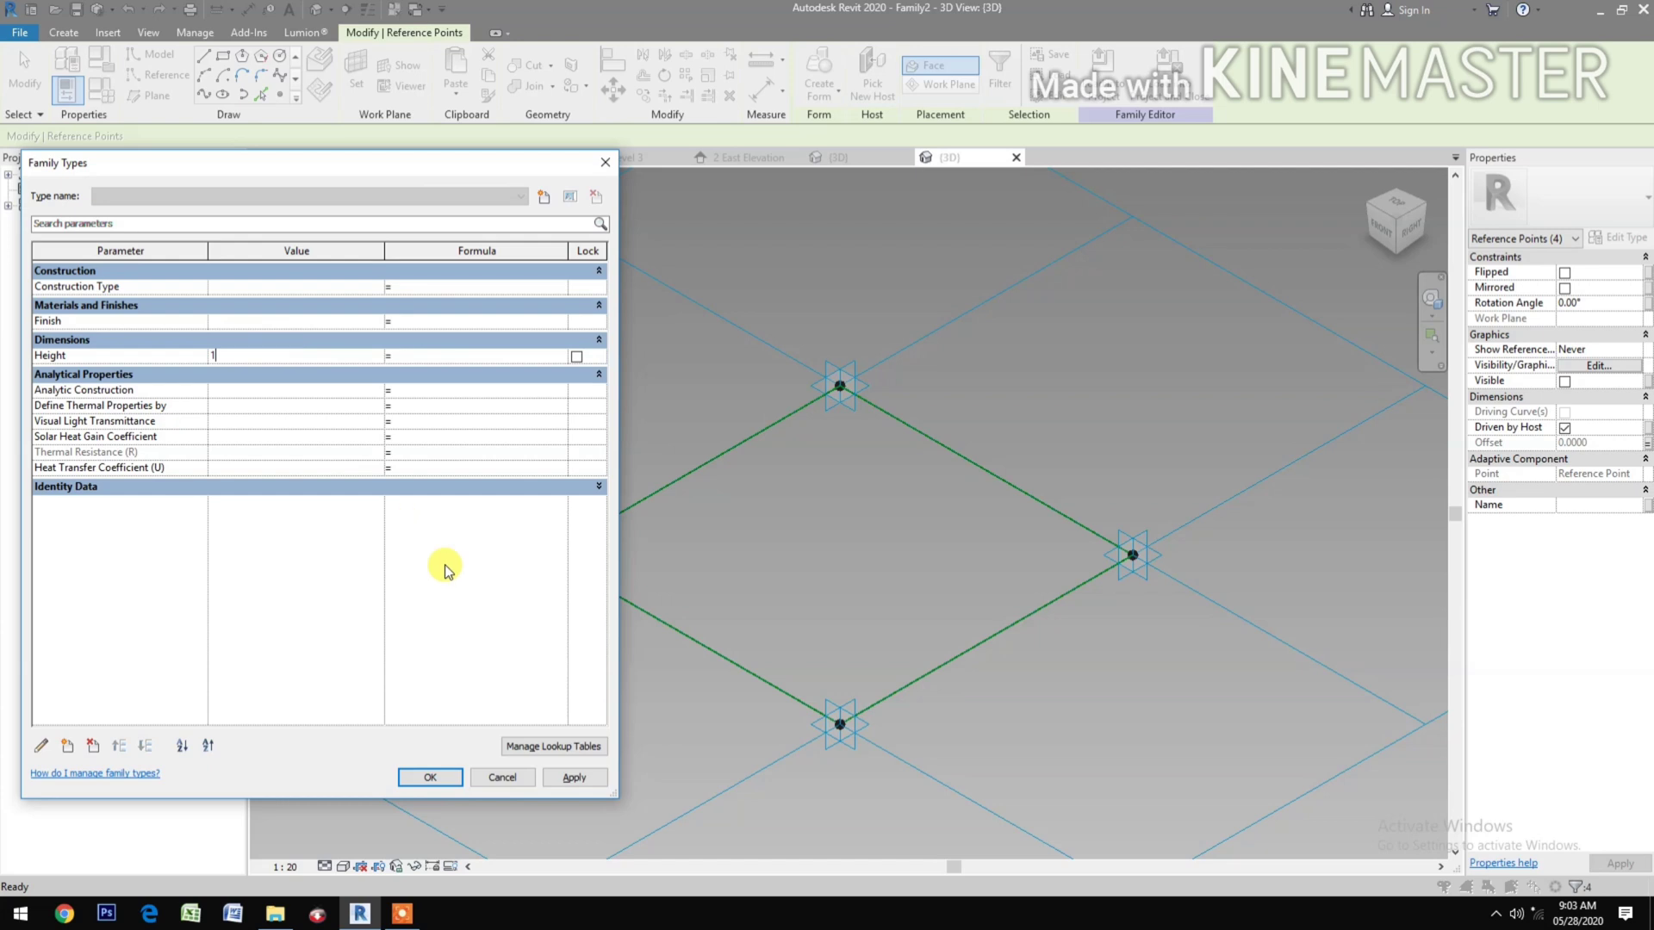
left_click(574, 778)
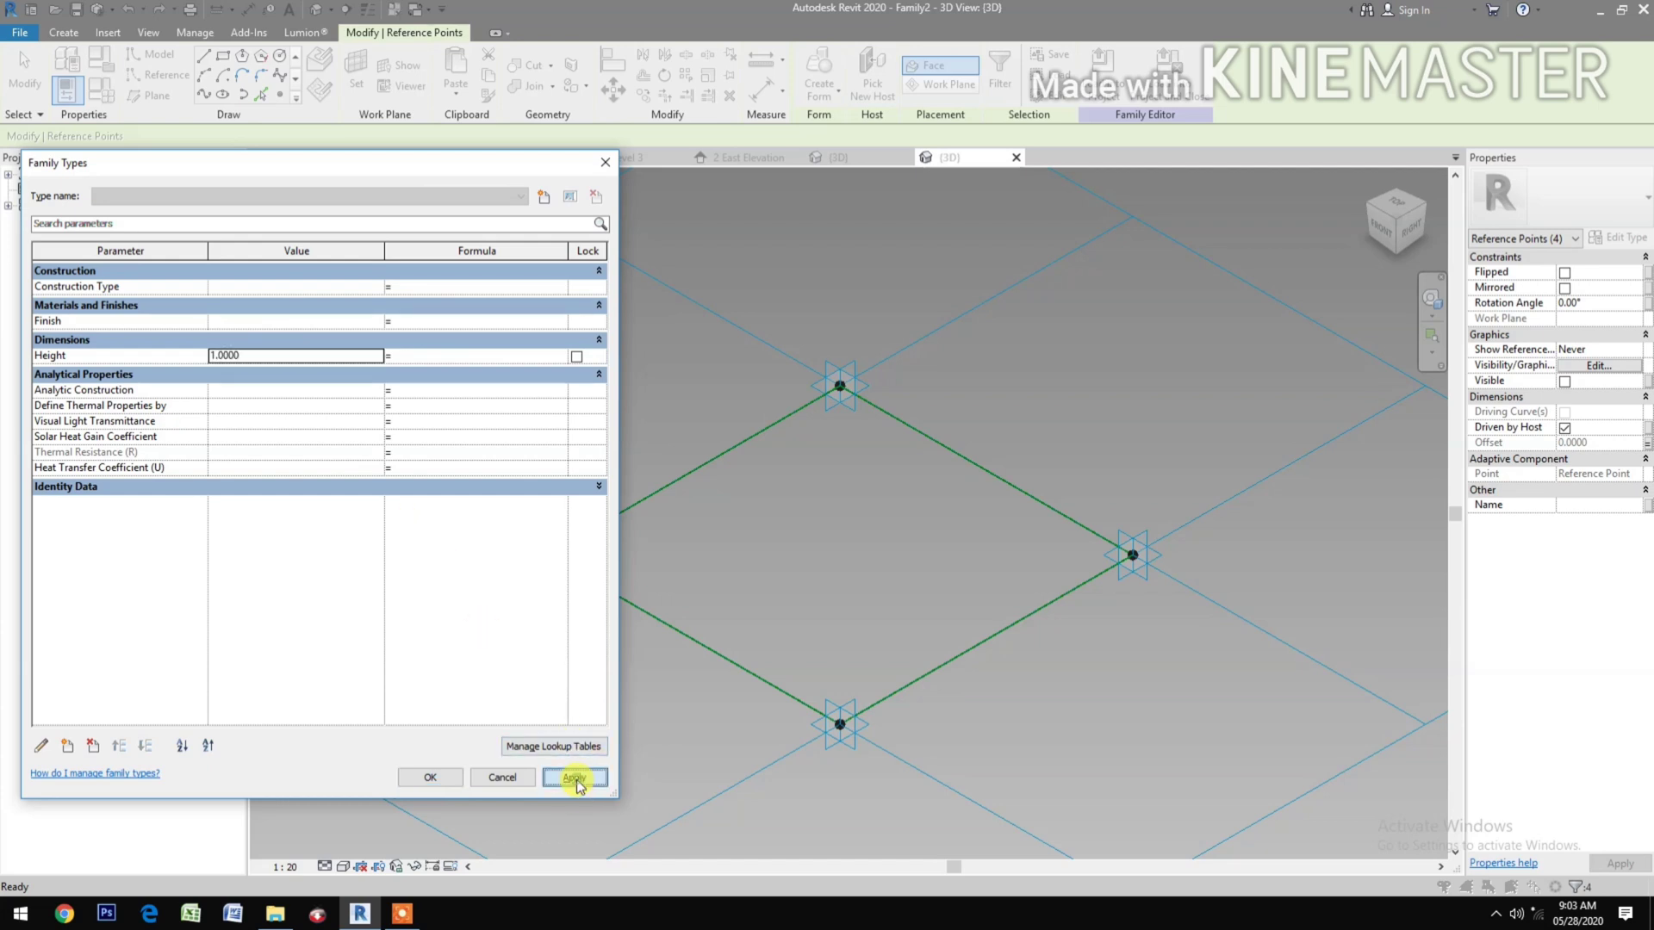
left_click(448, 778)
left_click(759, 694)
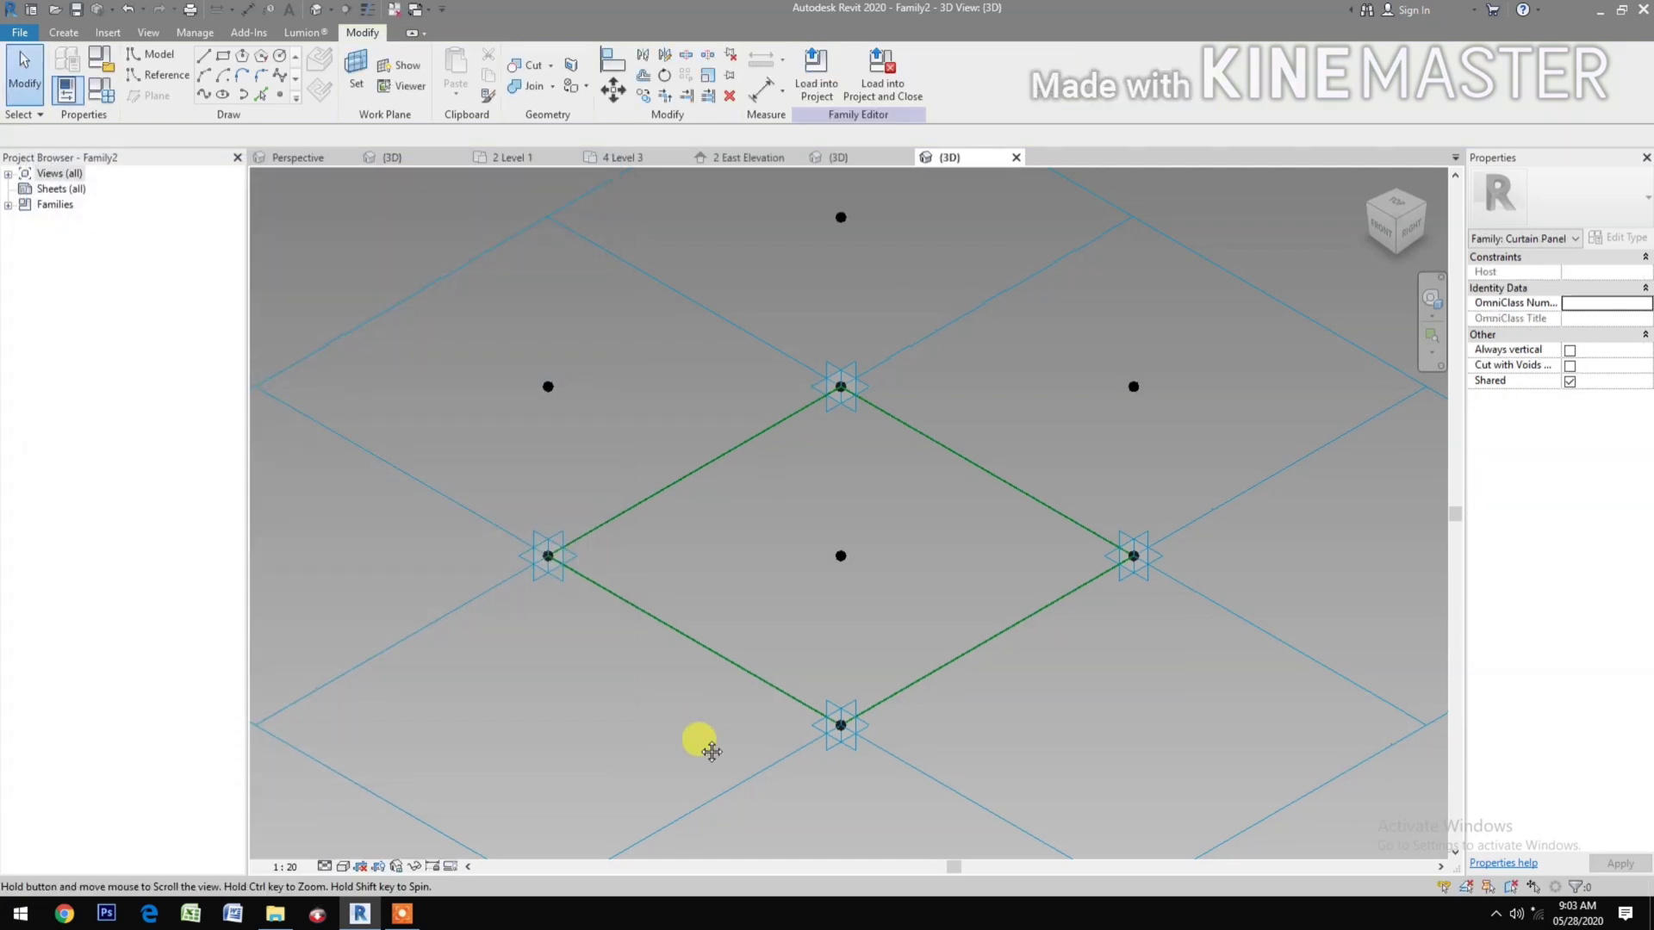
Step: Connect the raised points above adaptive points 4 and 3 with a spline through points and make it a reference line
mouse_move(711, 751)
middle_mouse_down()
mouse_move(680, 783)
mouse_move(689, 742)
middle_mouse_up()
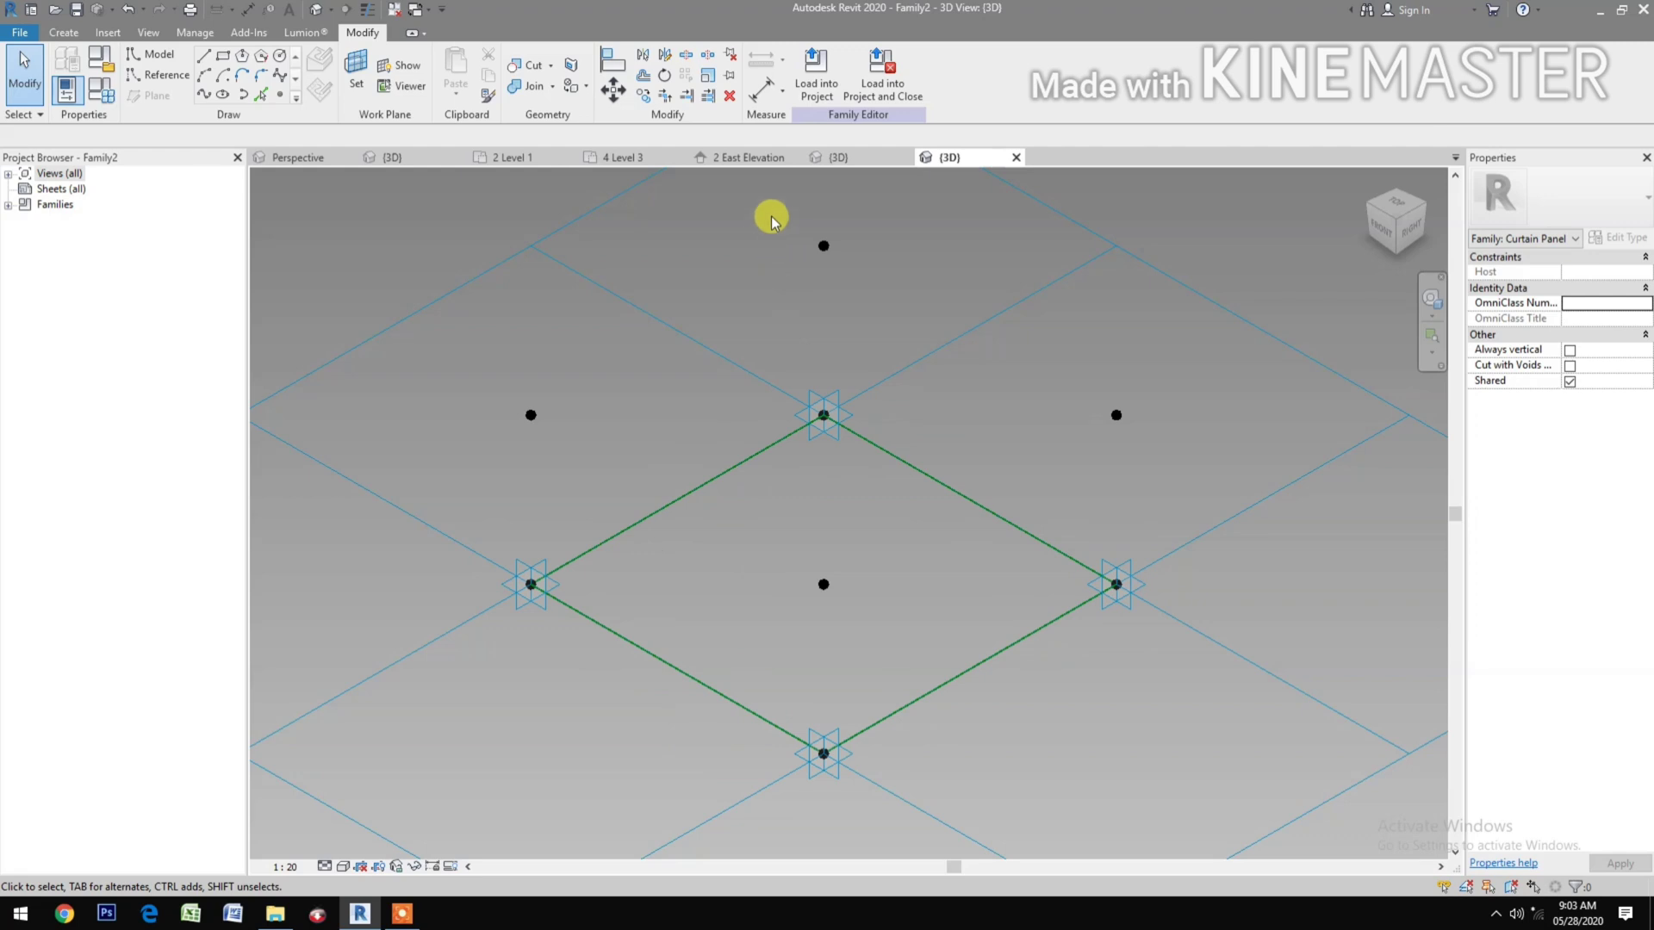
left_click_drag(770, 216, 887, 286)
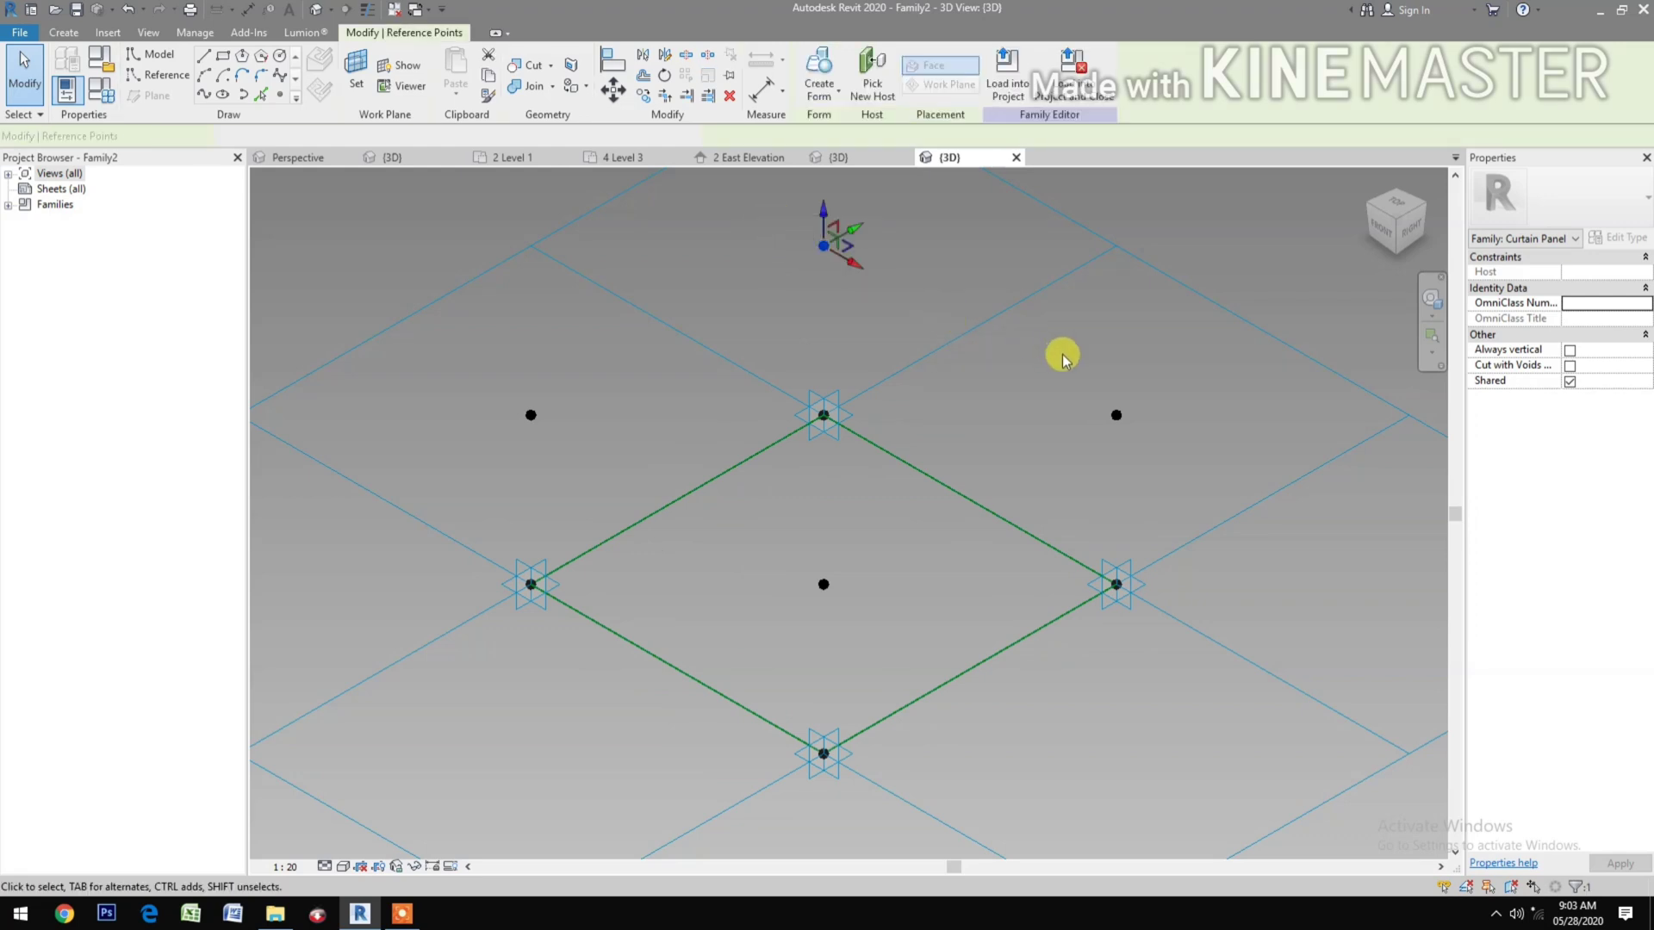
left_click_drag(1069, 358, 1106, 495)
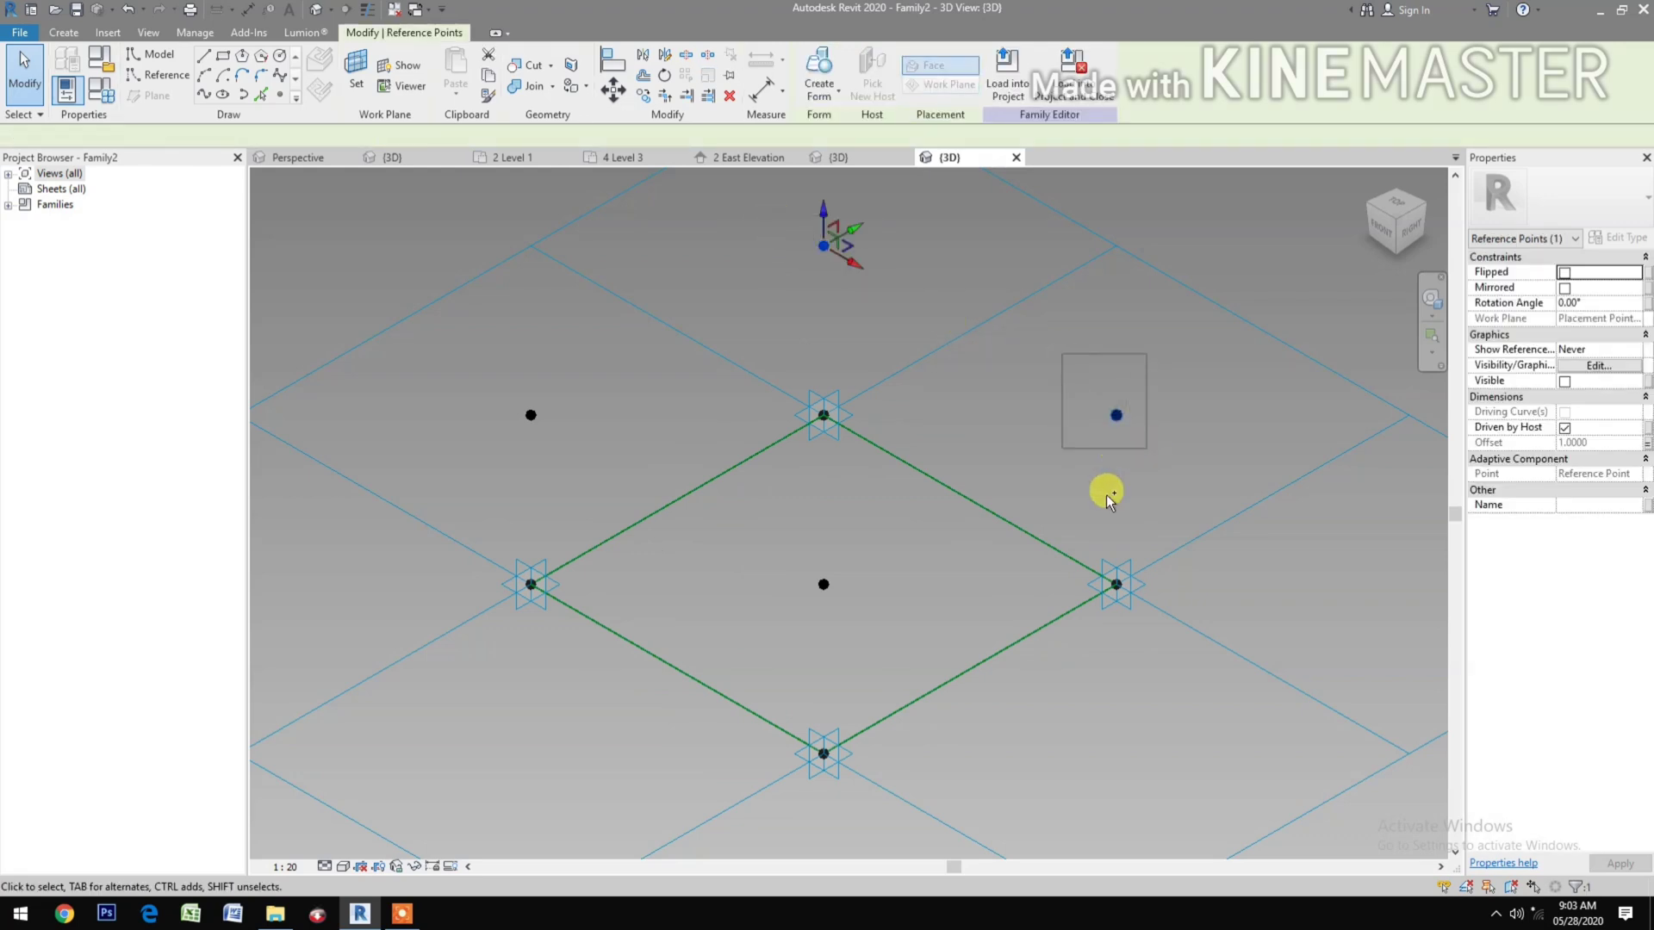
left_click(205, 95)
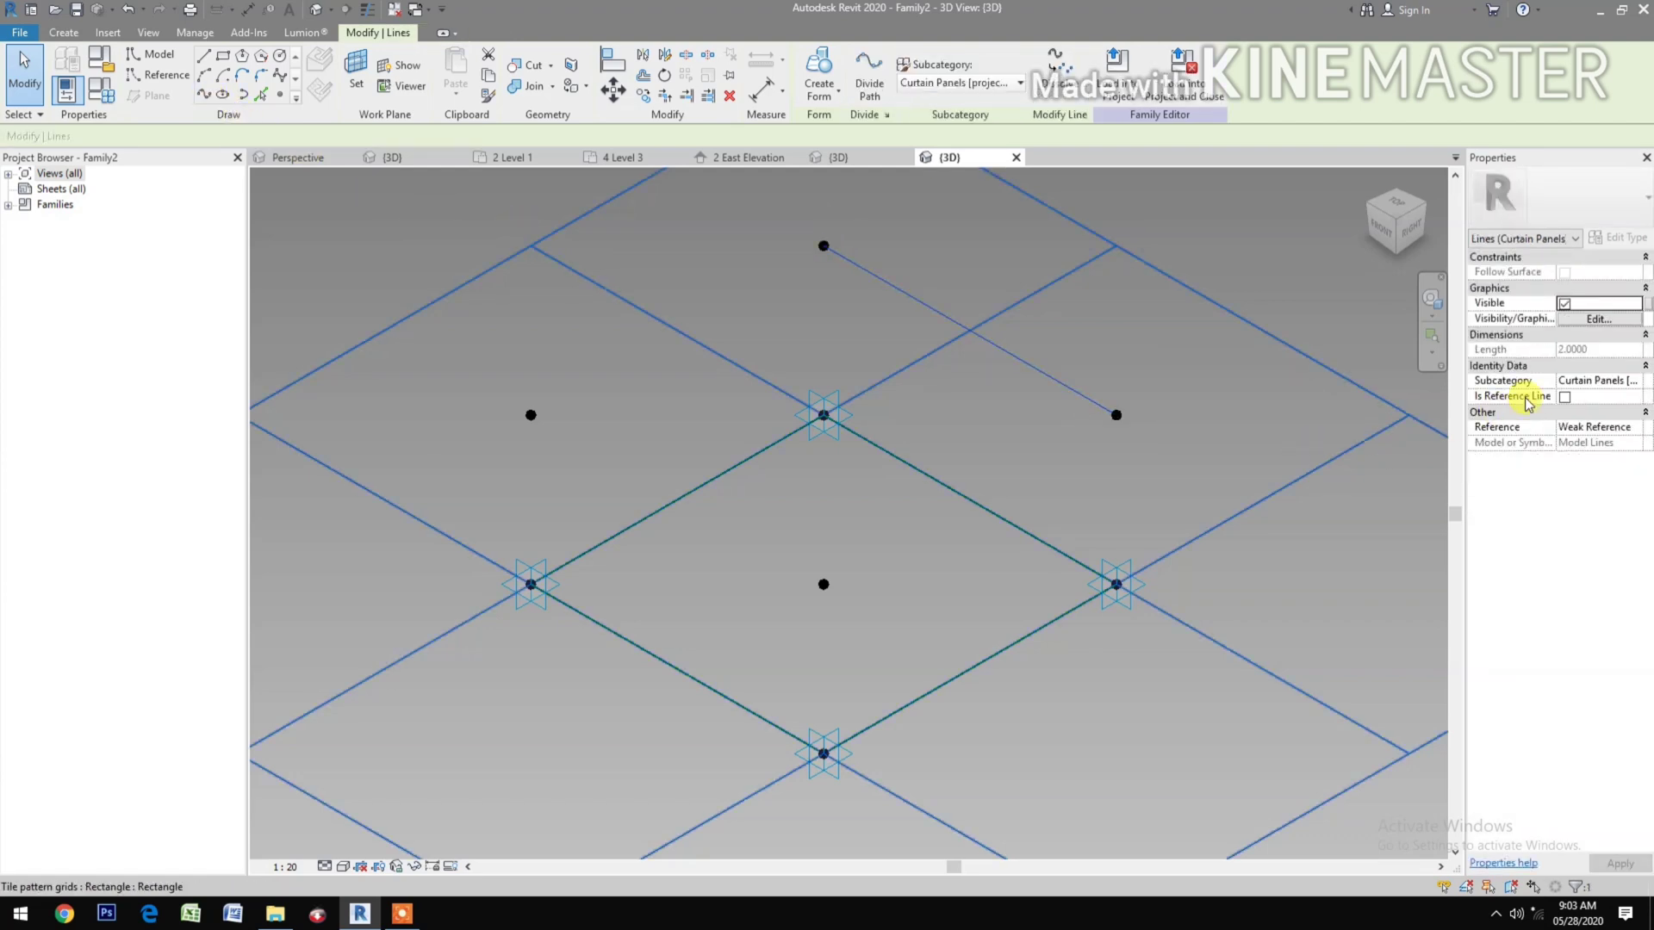
left_click(1565, 397)
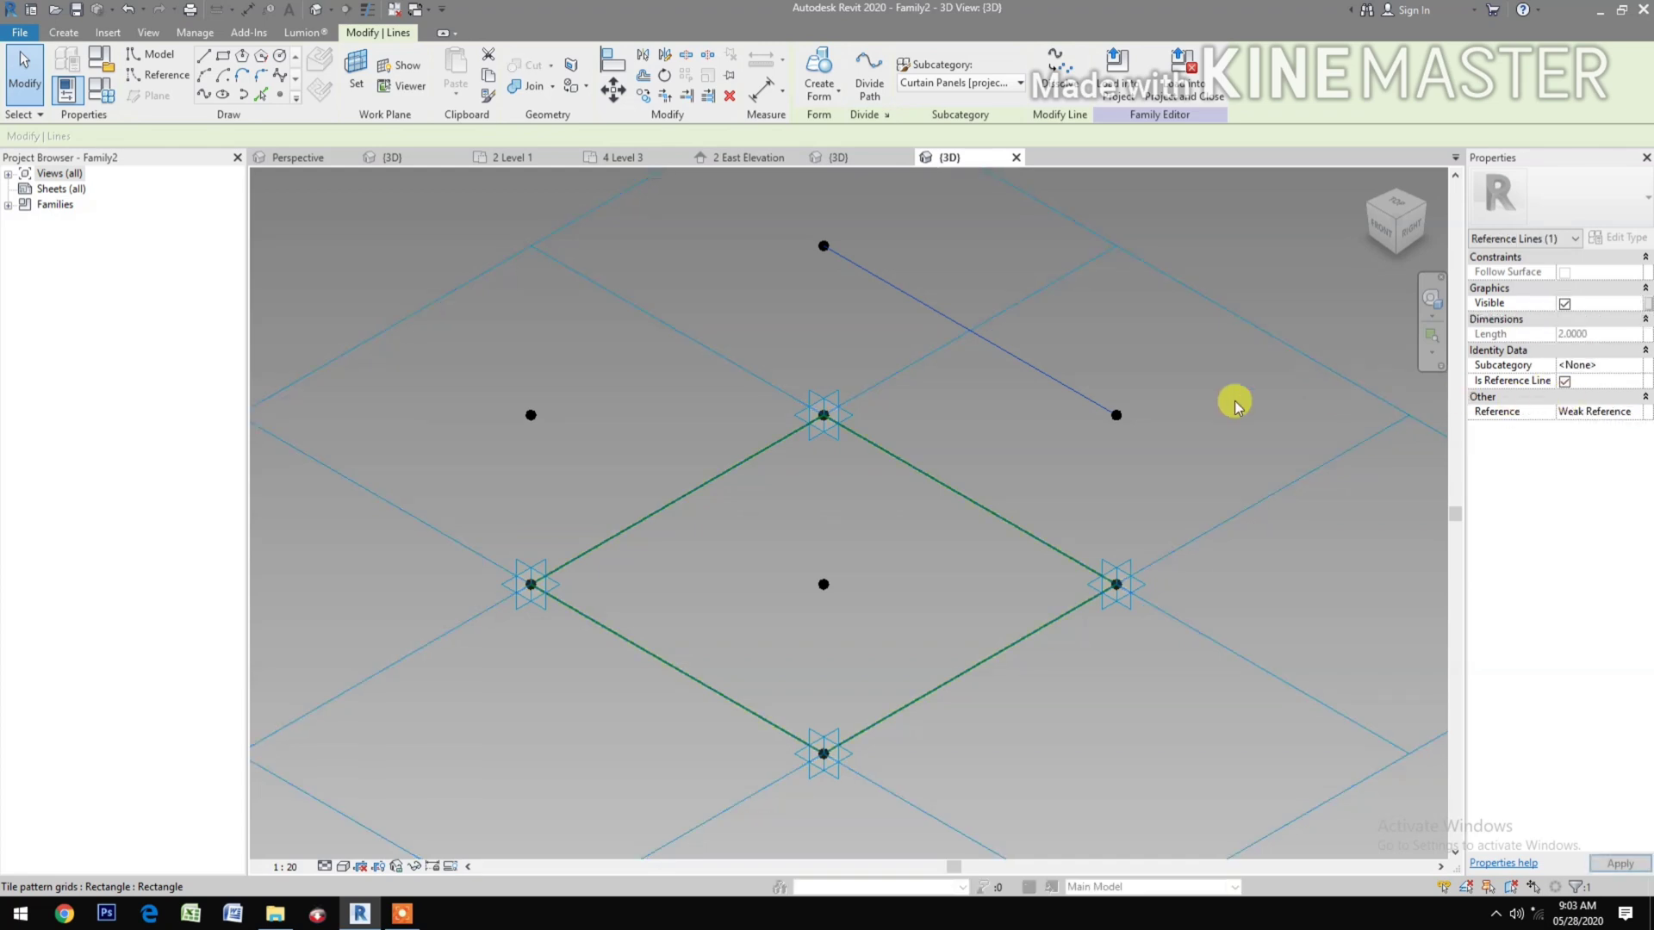
left_click(573, 371)
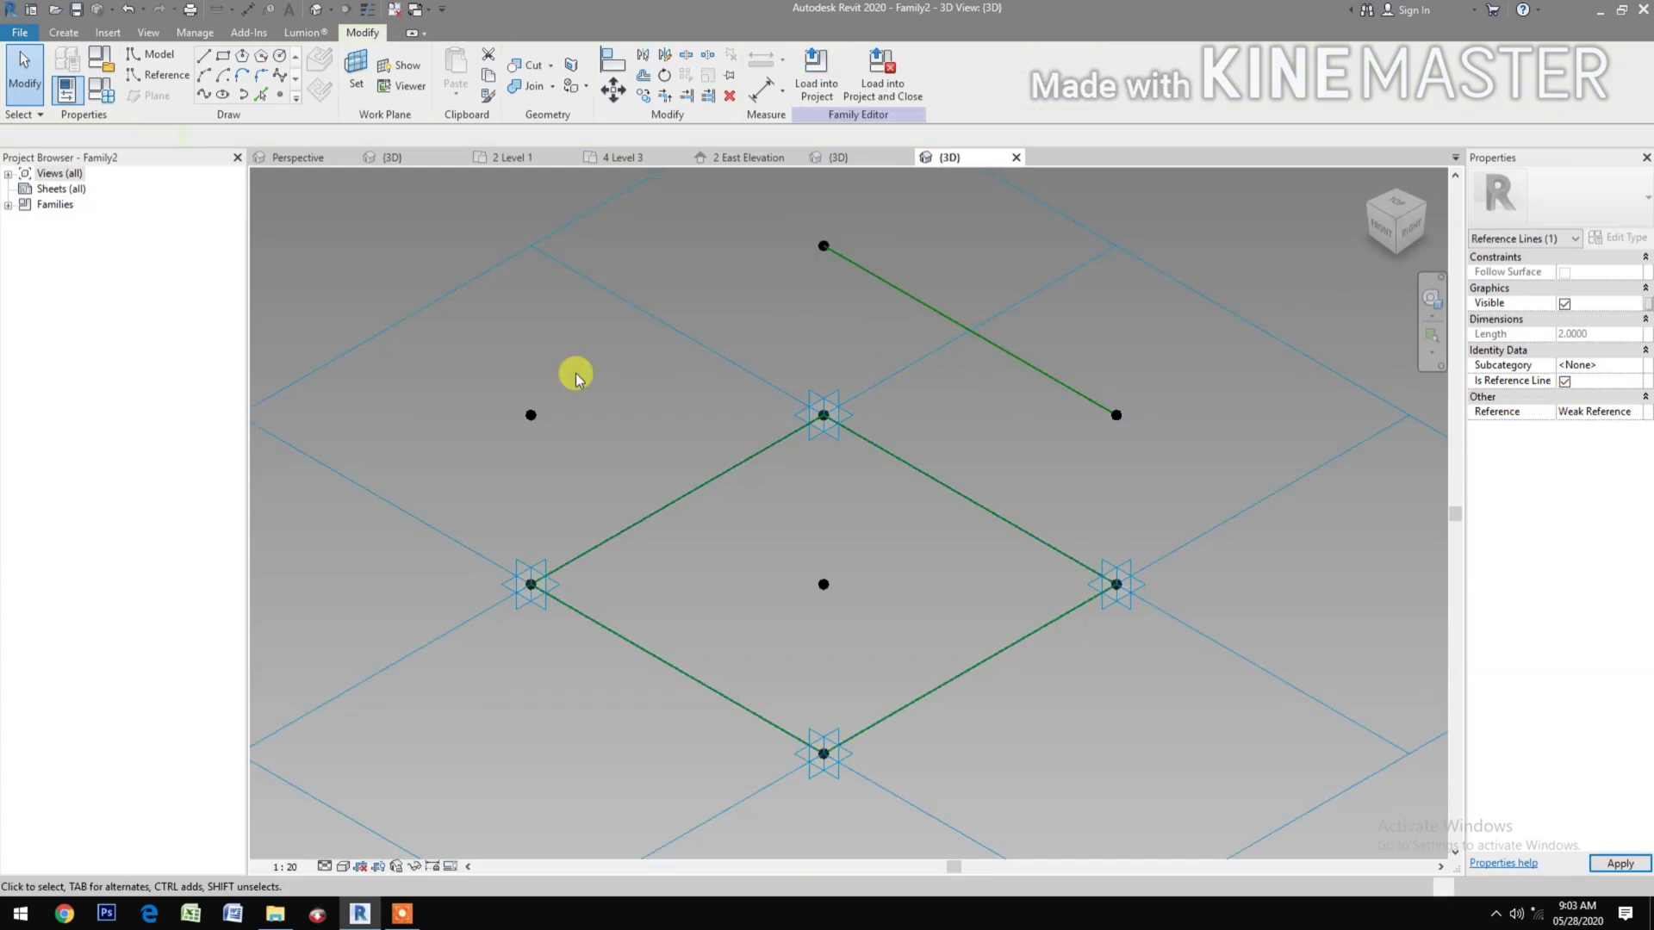
Step: Connect the raised points above adaptive points 1 and 2 with a spline through points and make it a reference line
left_click_drag(478, 371, 572, 457)
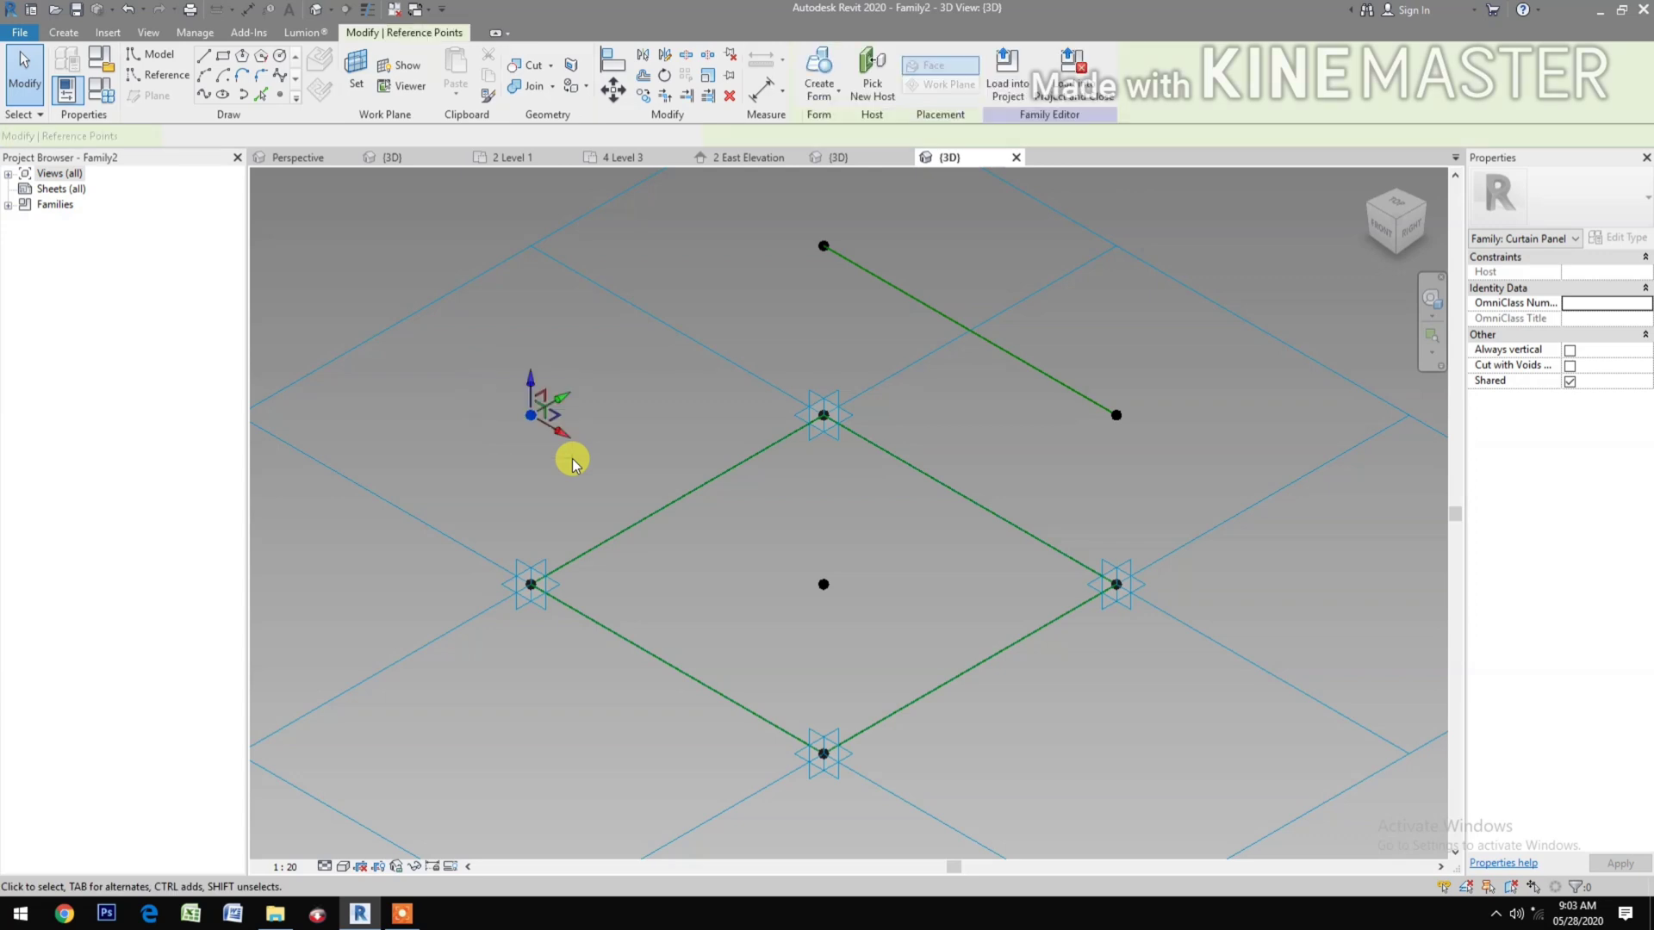
left_click_drag(732, 540, 854, 626)
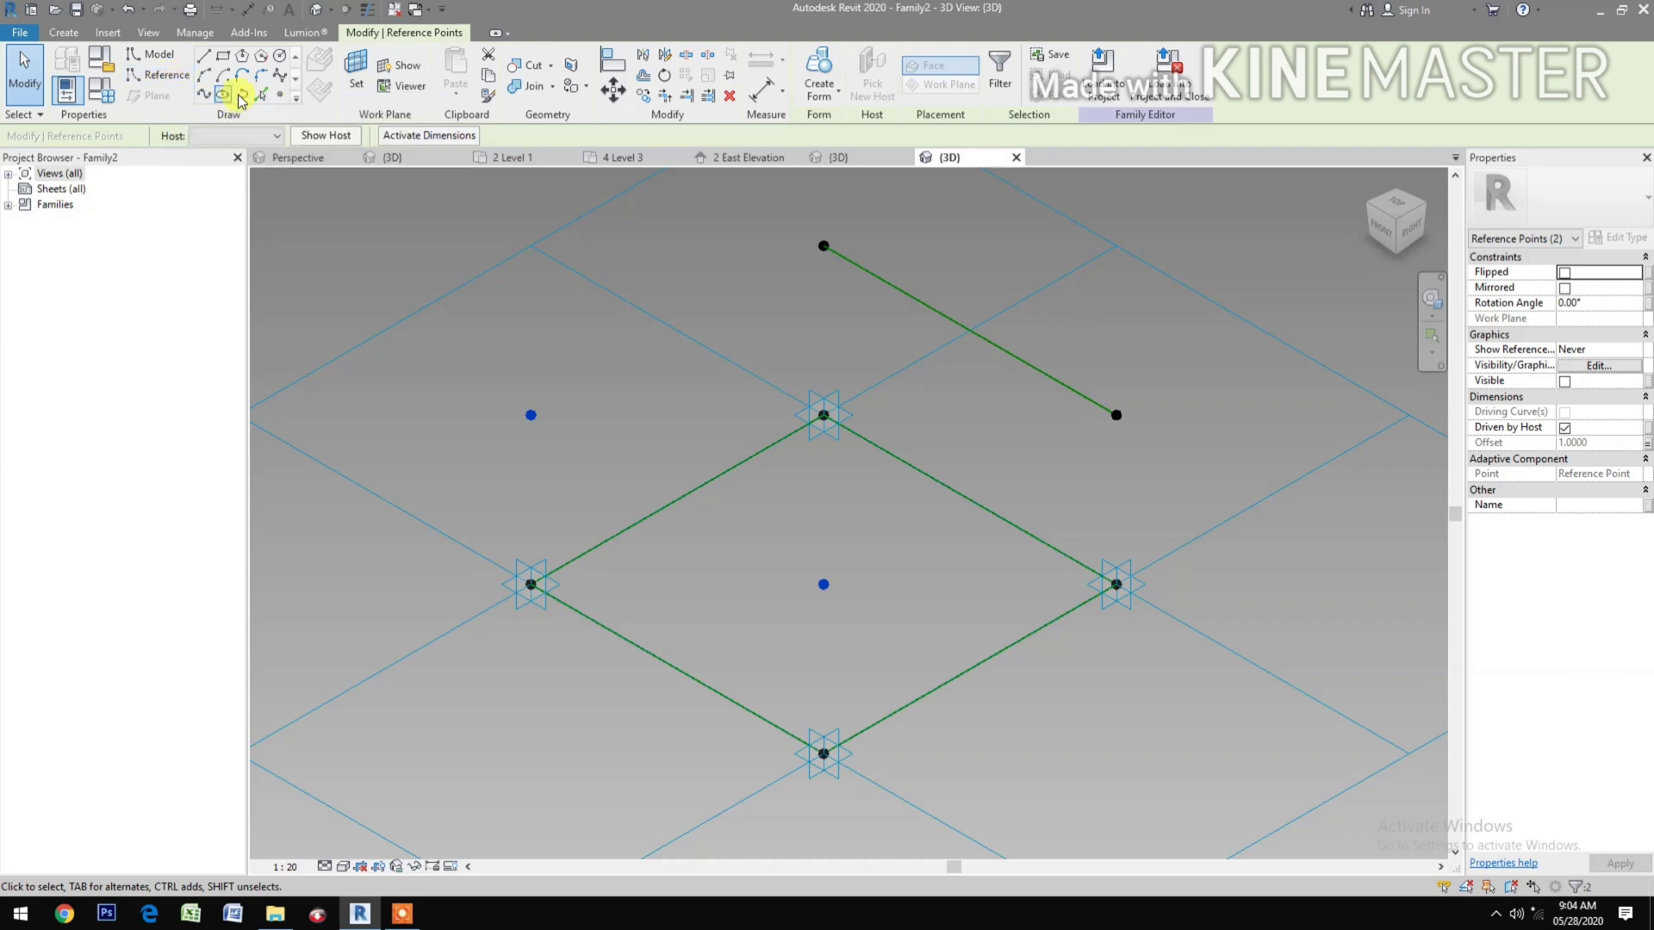
left_click(204, 94)
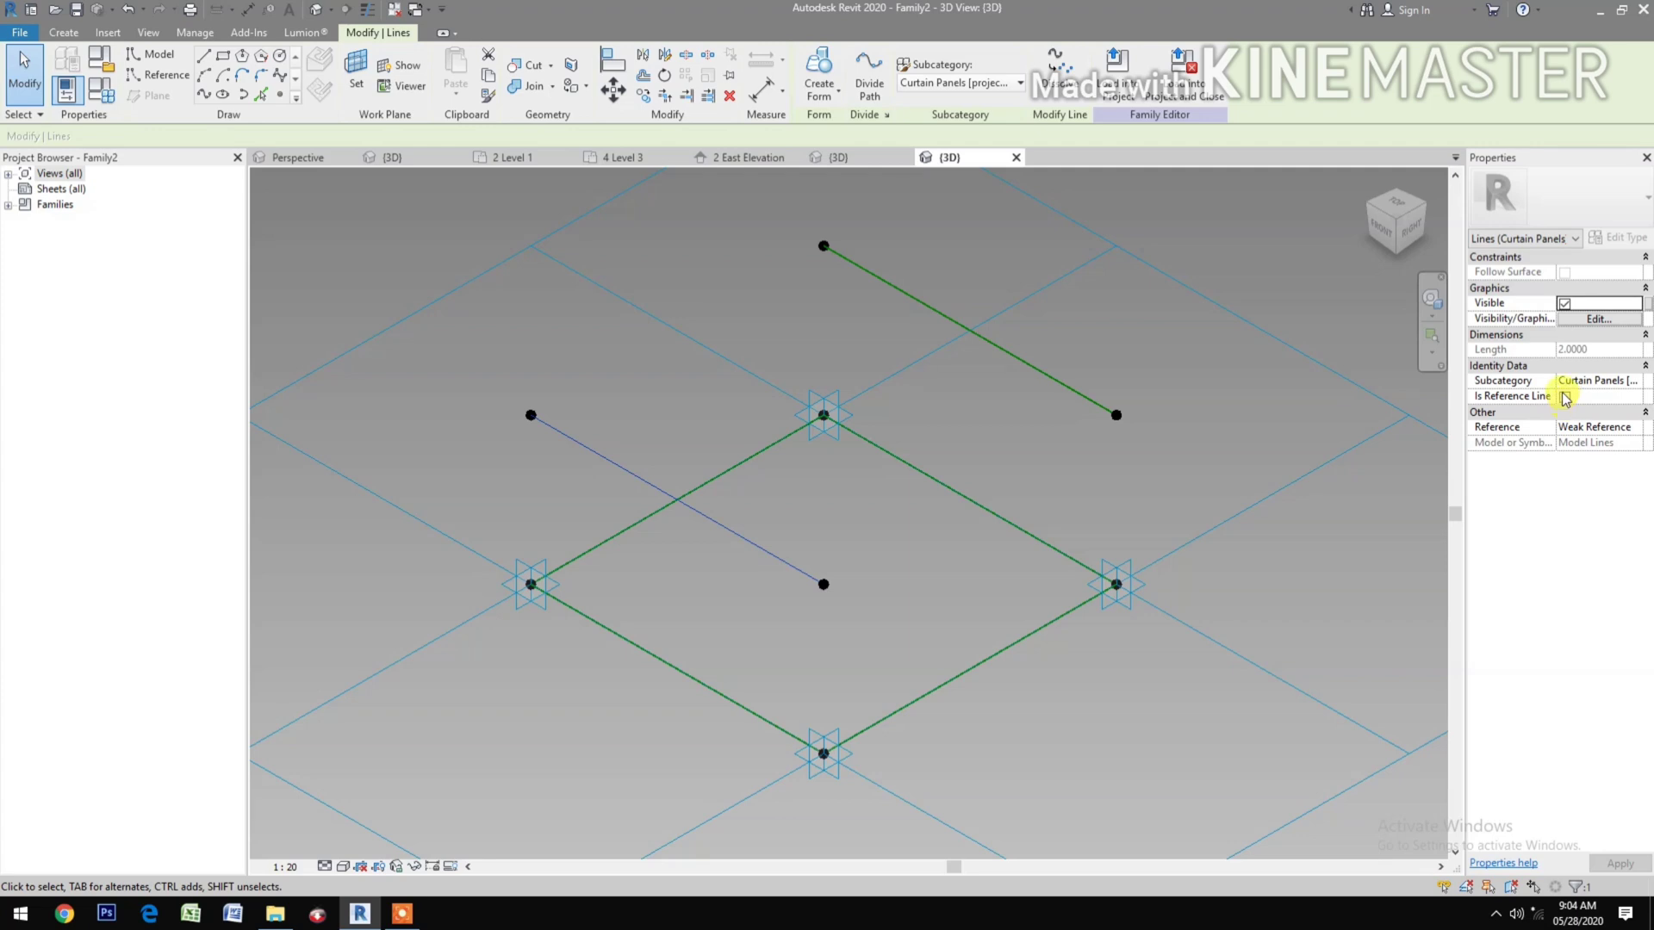
left_click(1565, 397)
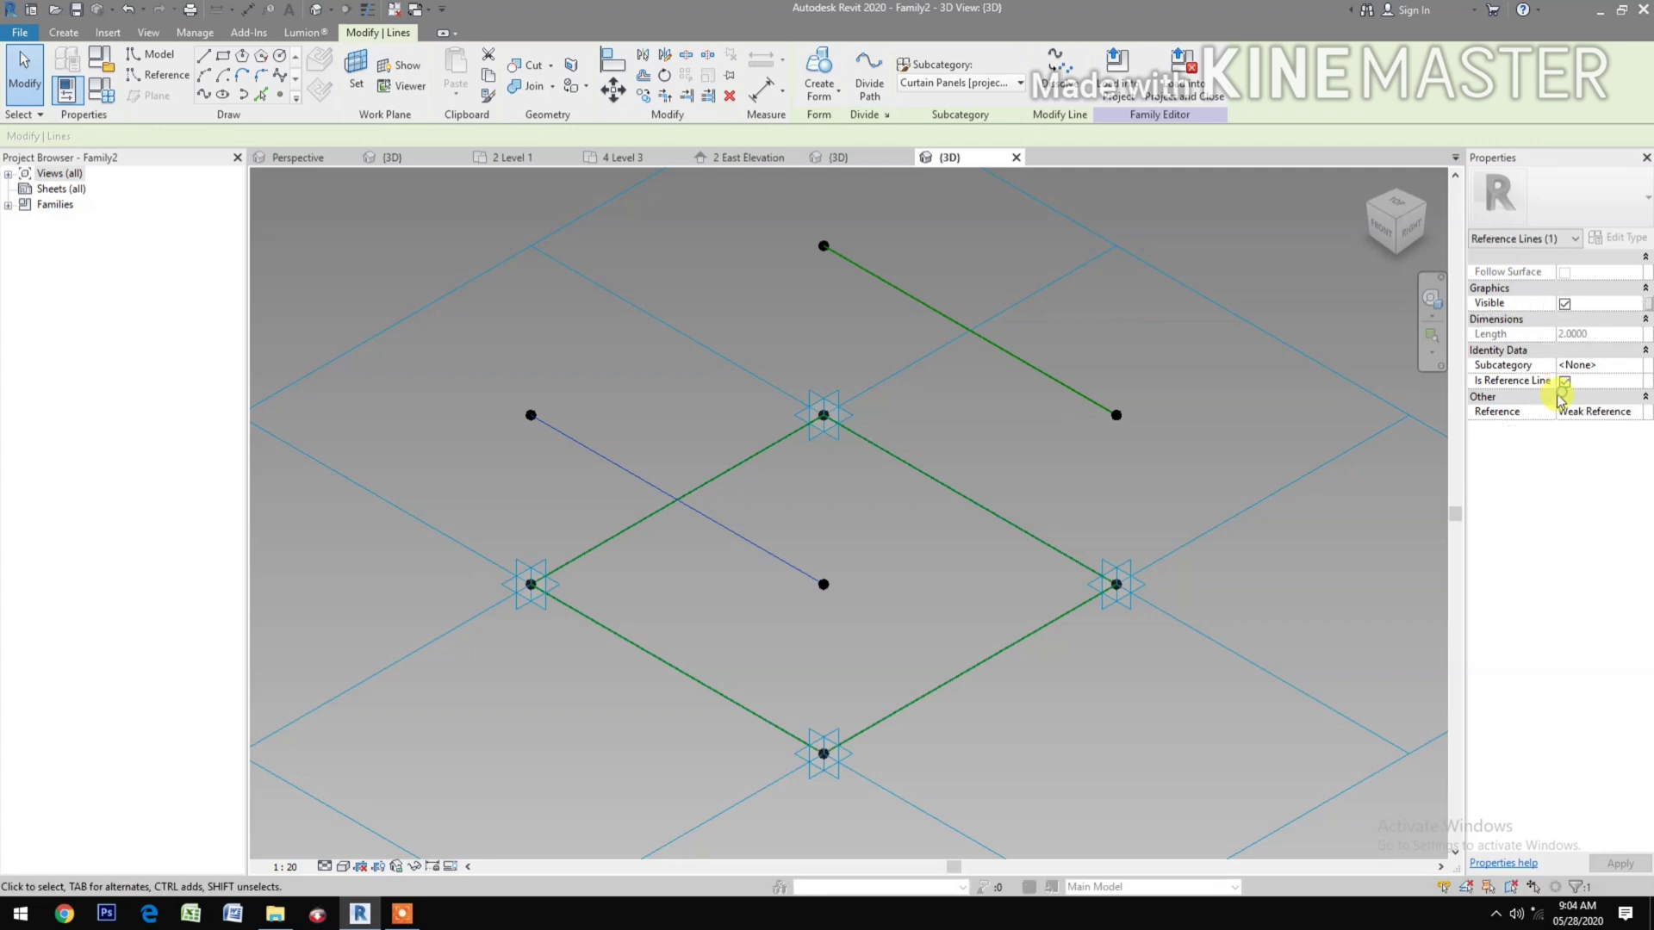
left_click(682, 354)
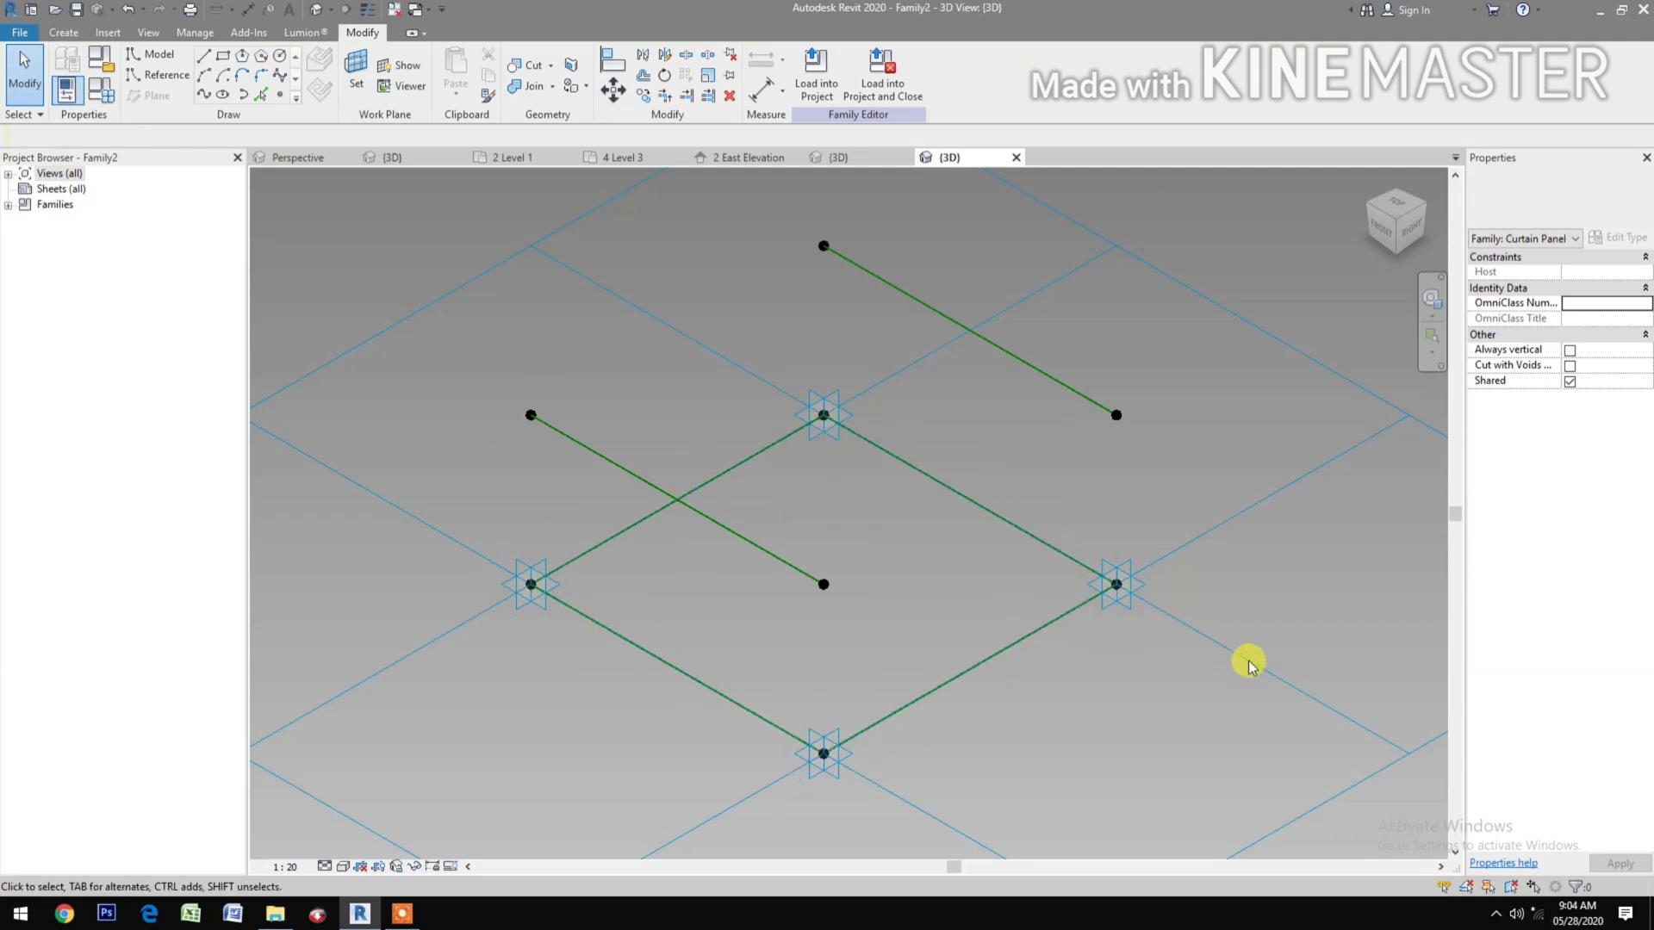
Step: Place face-hosted reference points at the midpoints of the four base reference lines between the adaptive points
left_click(283, 96)
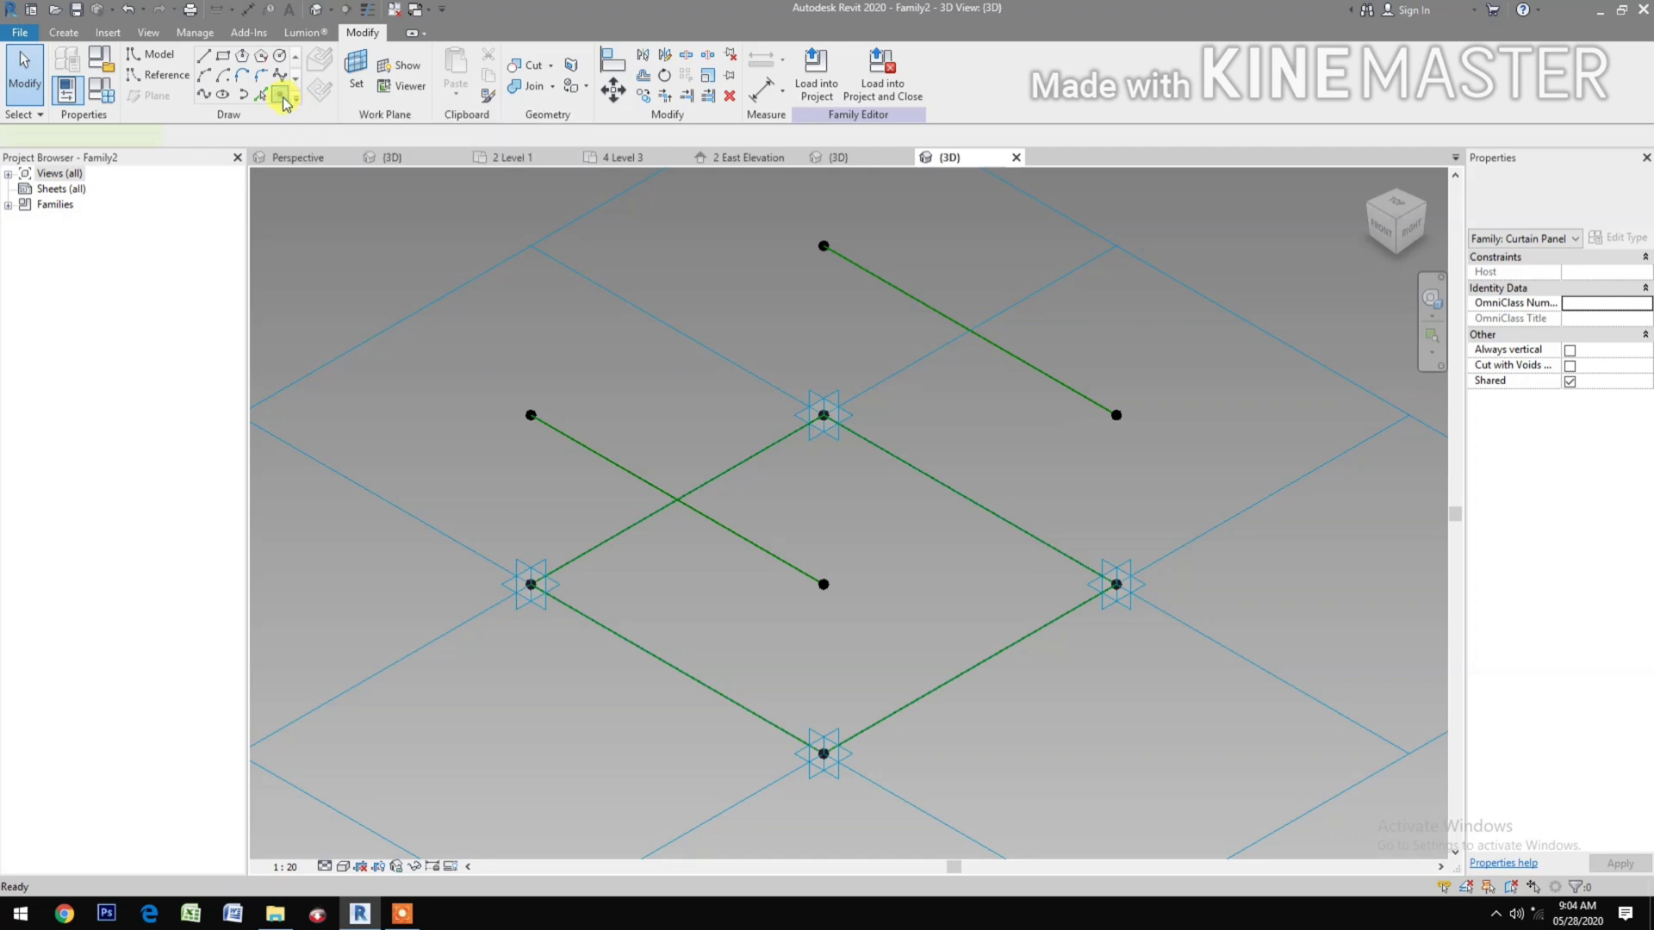
left_click(691, 669)
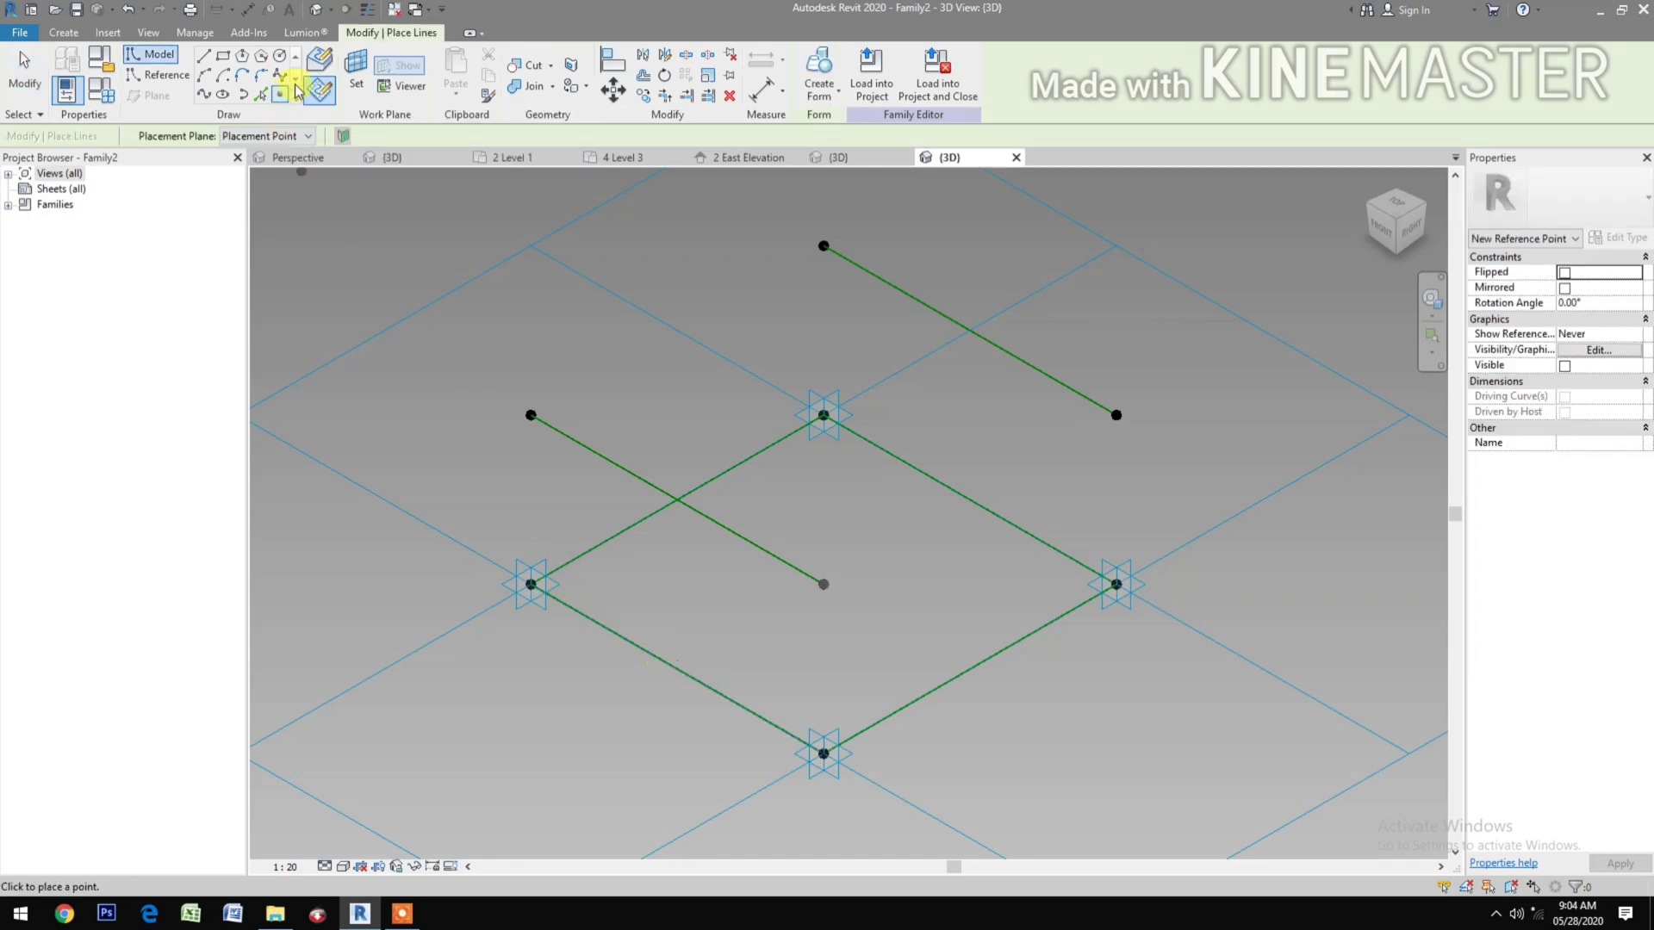
left_click(317, 64)
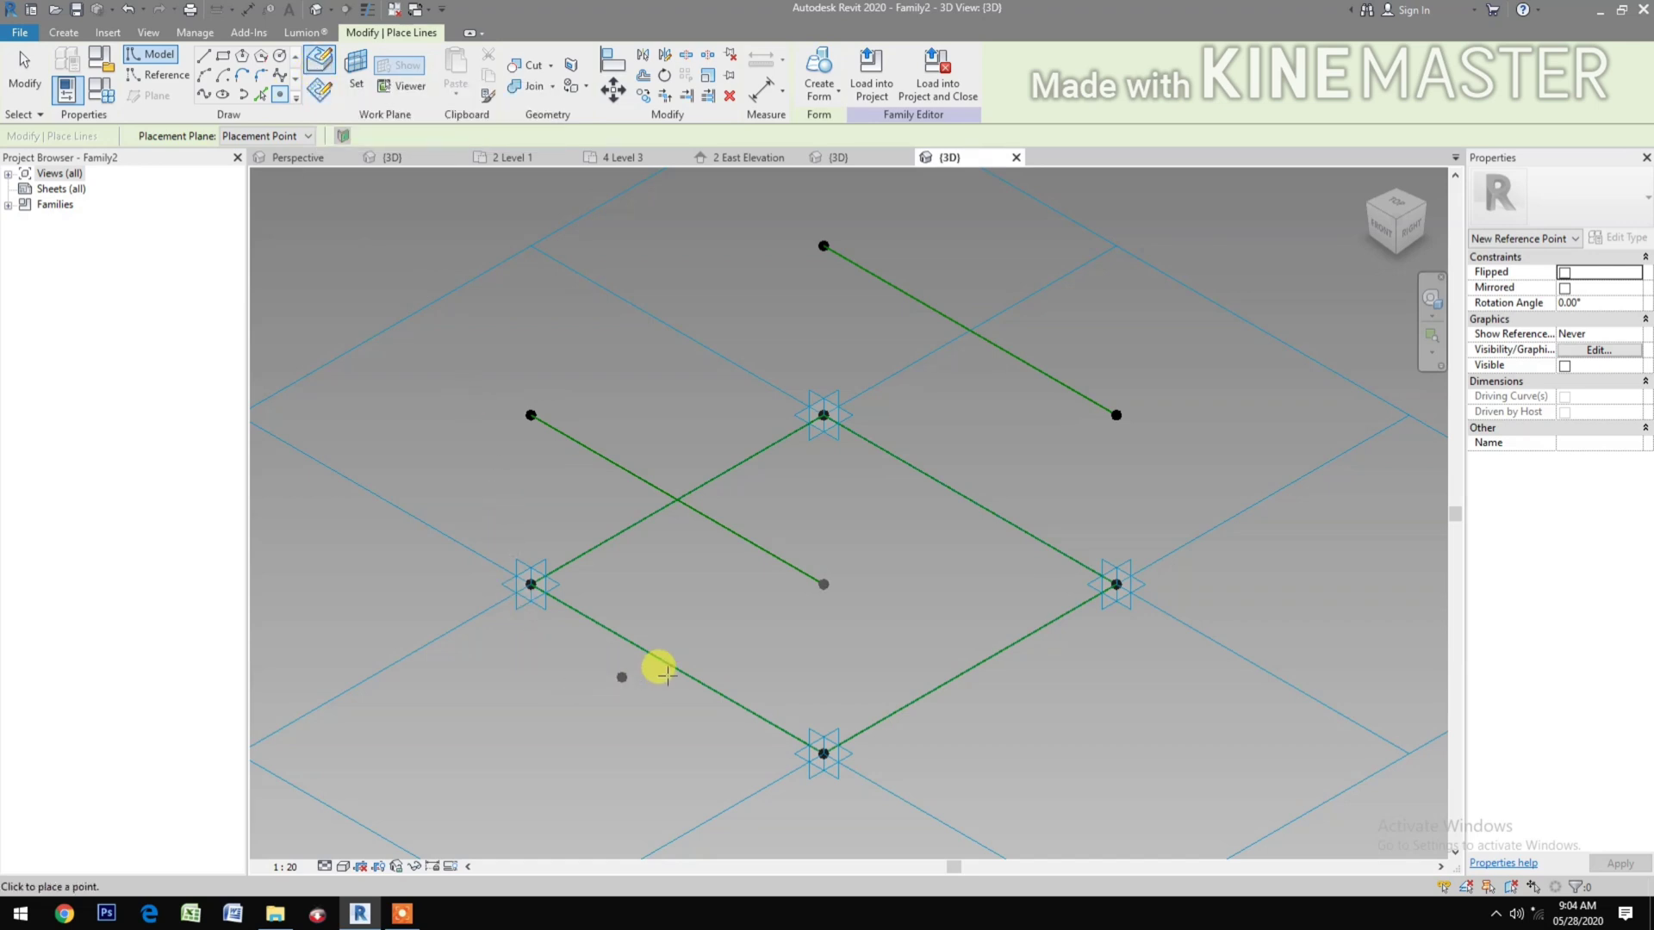
left_click(679, 668)
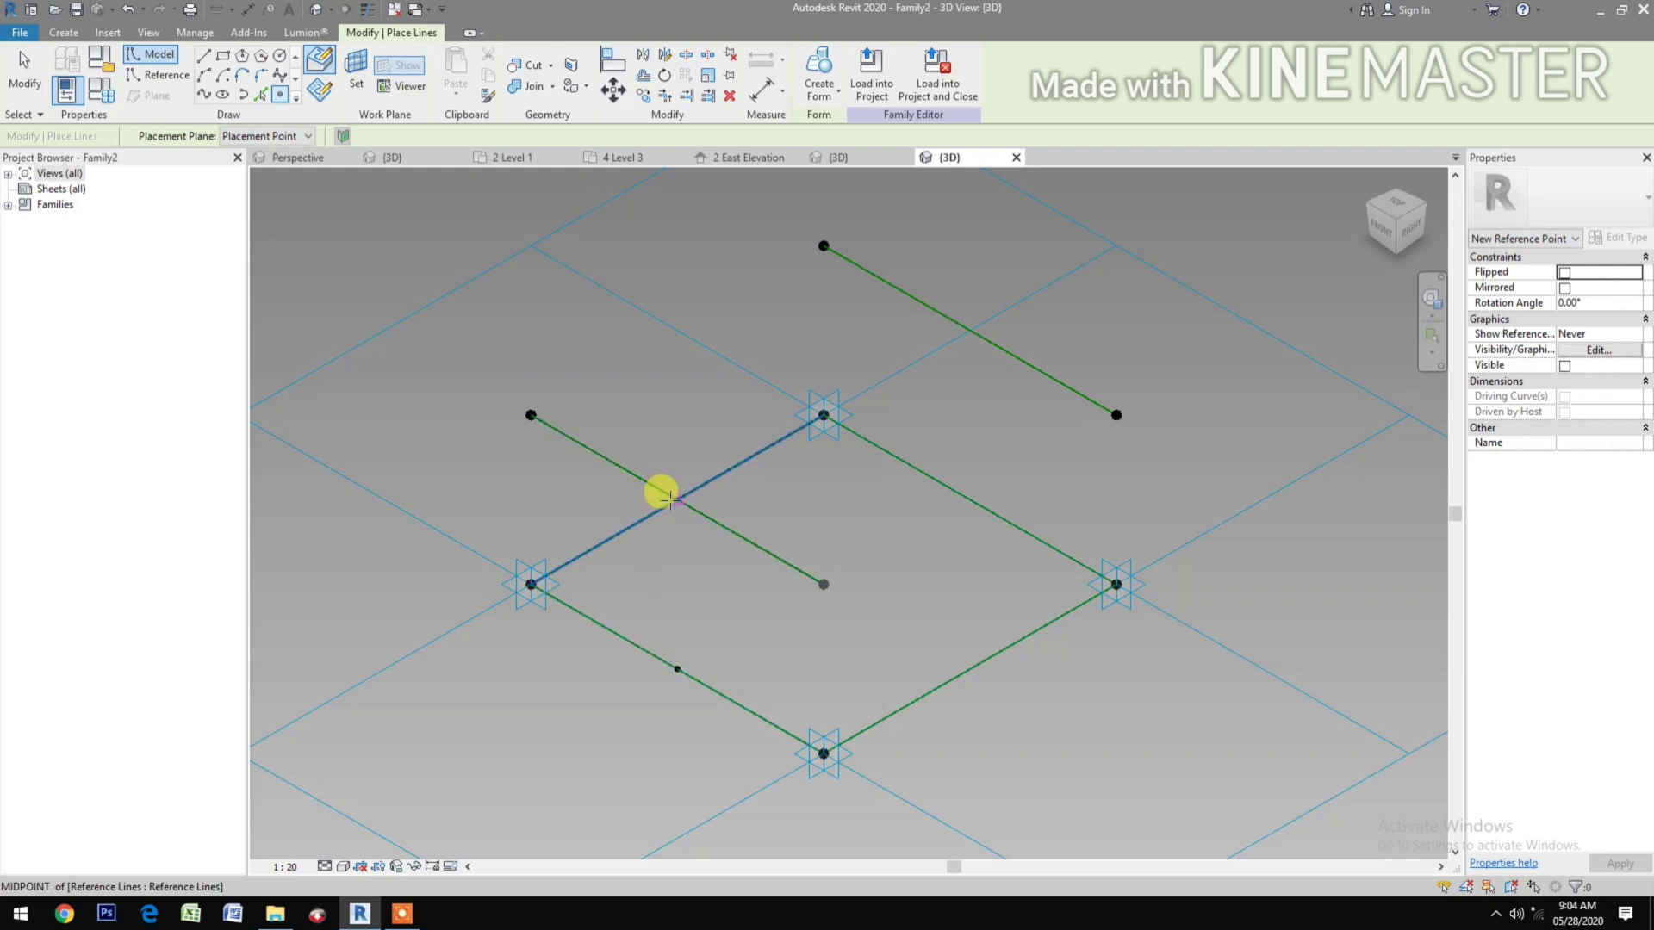
left_click(670, 498)
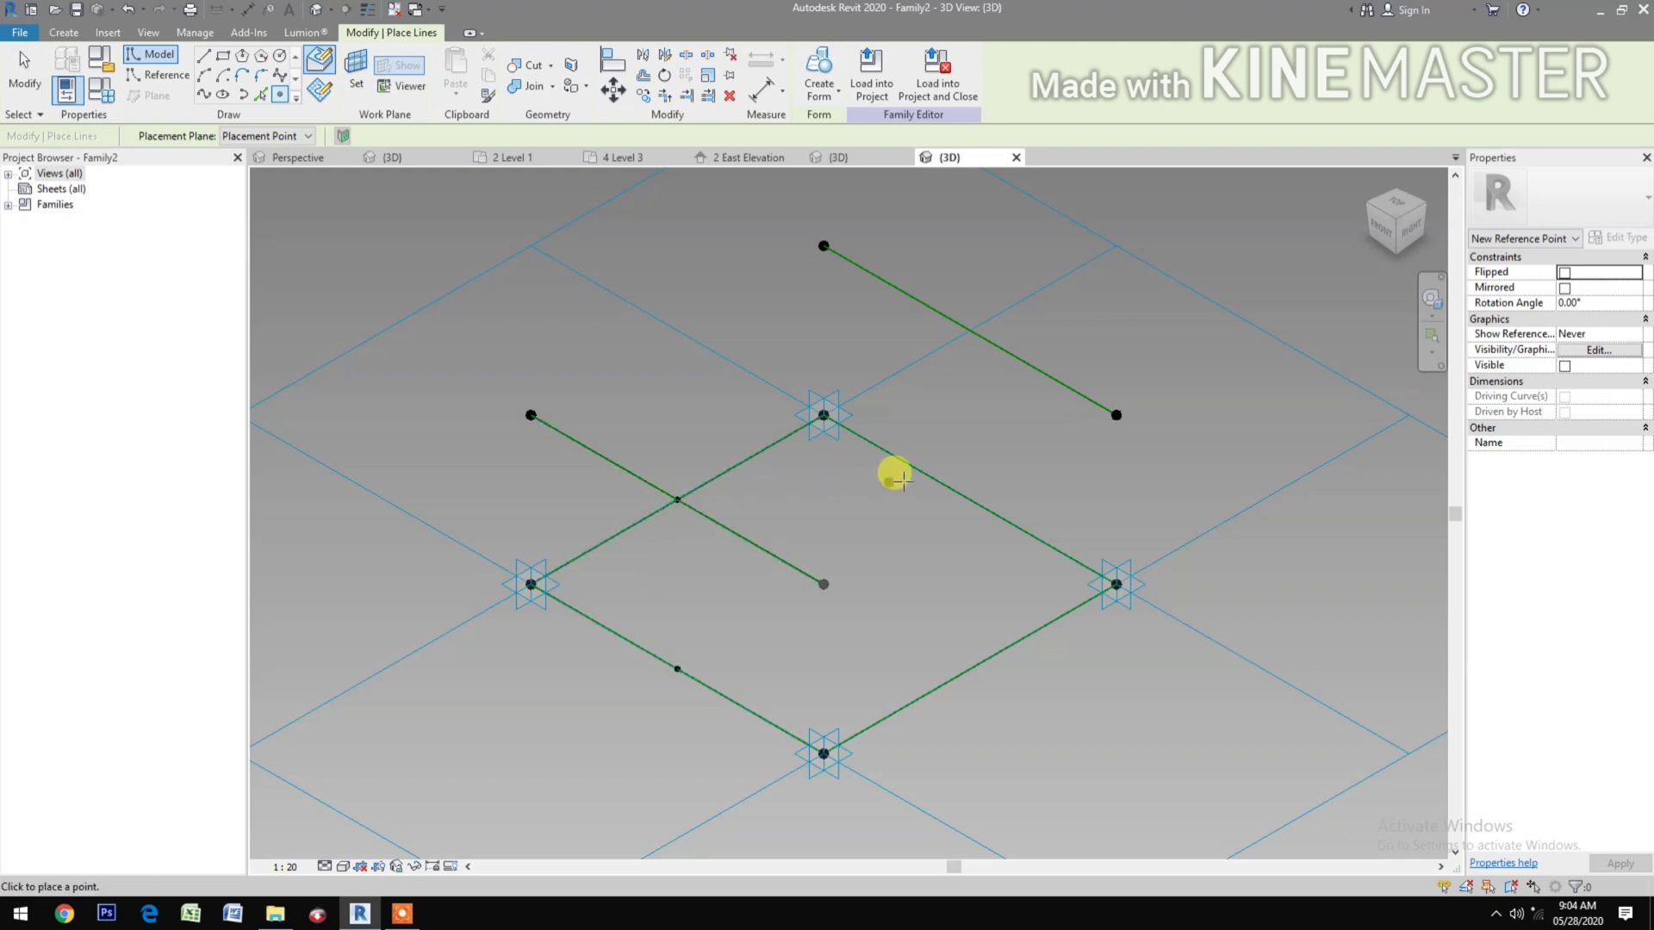
left_click(969, 499)
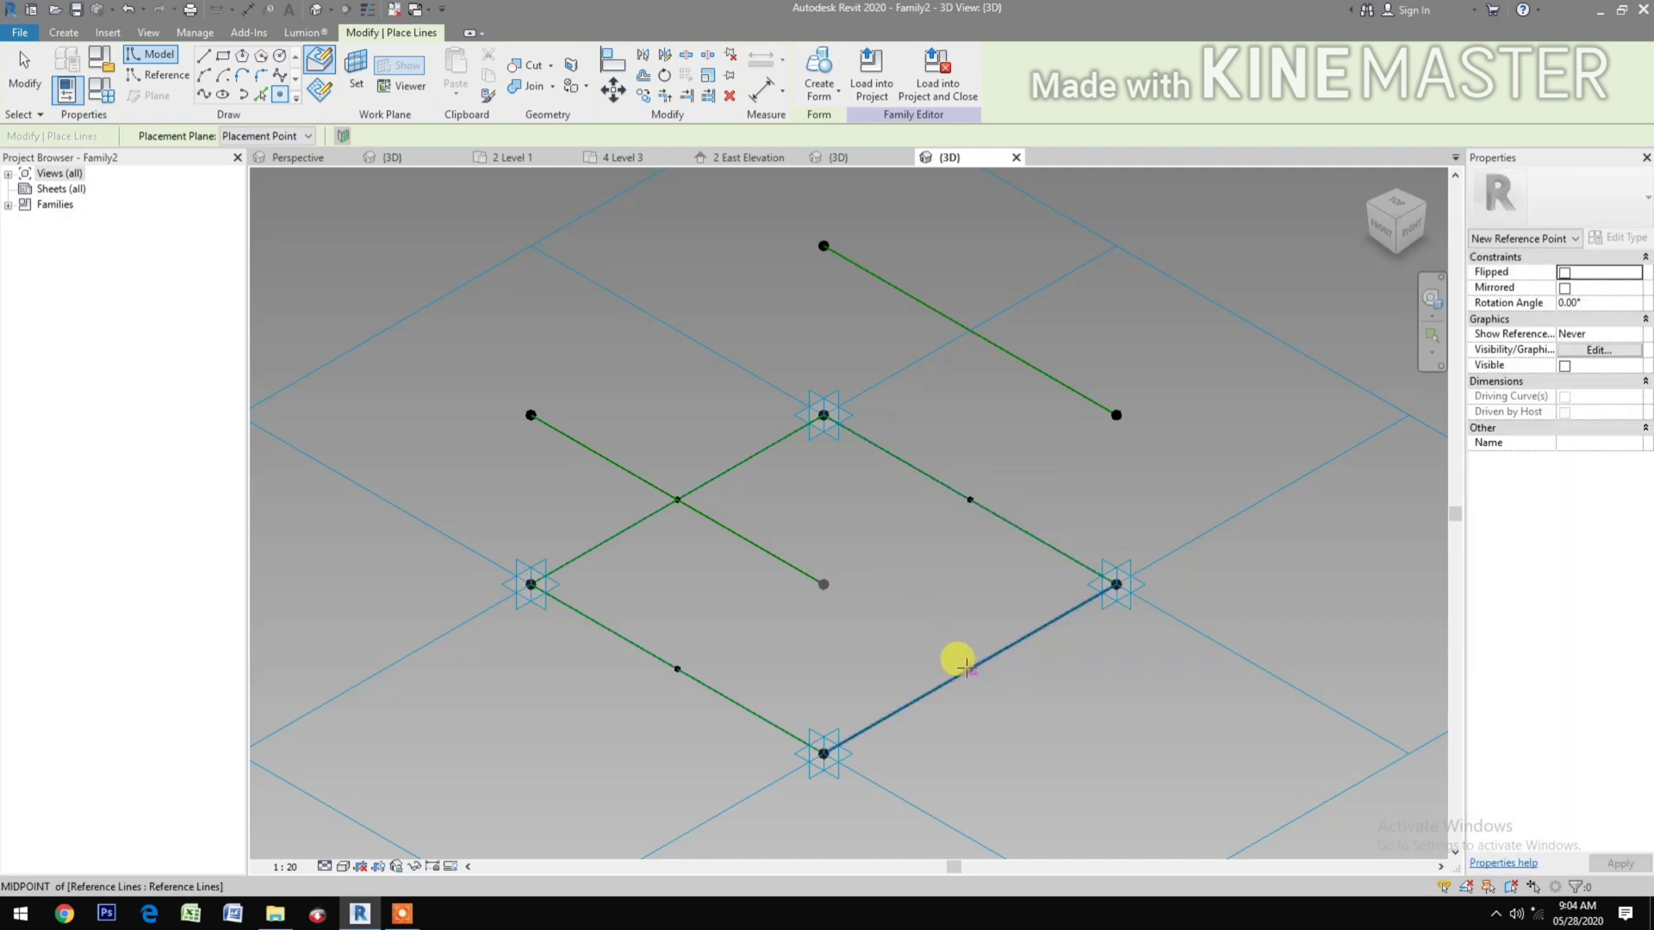
left_click(968, 668)
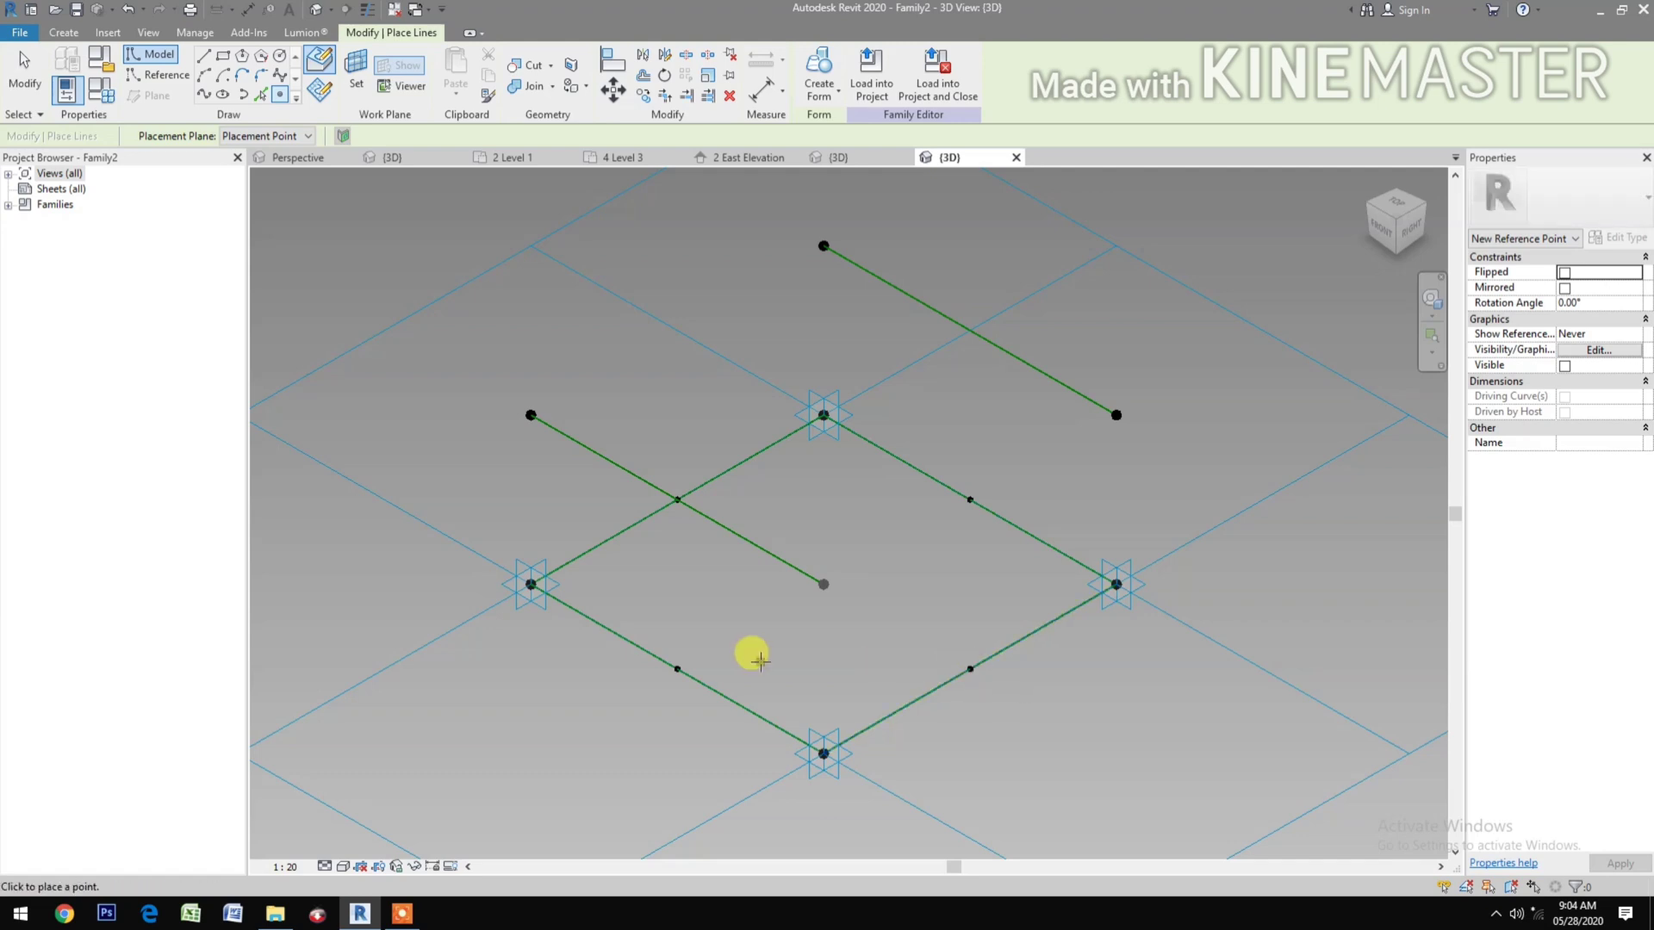
Step: Place face-hosted reference points at the midpoints of the two raised reference lines
left_click(851, 471)
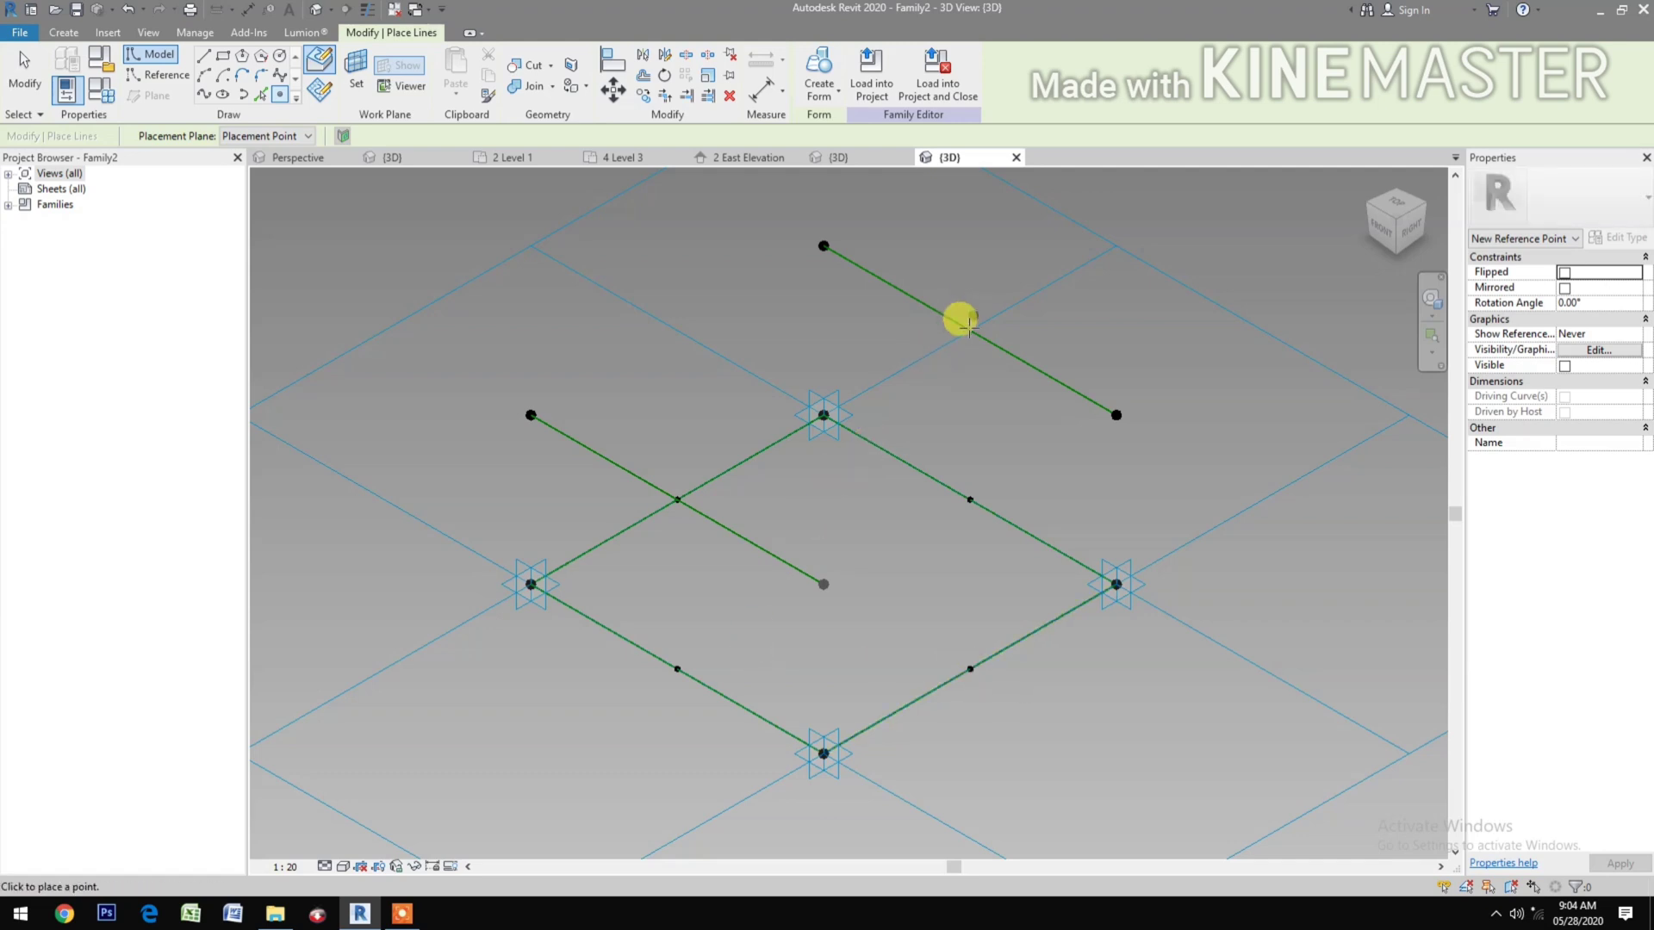
left_click(970, 329)
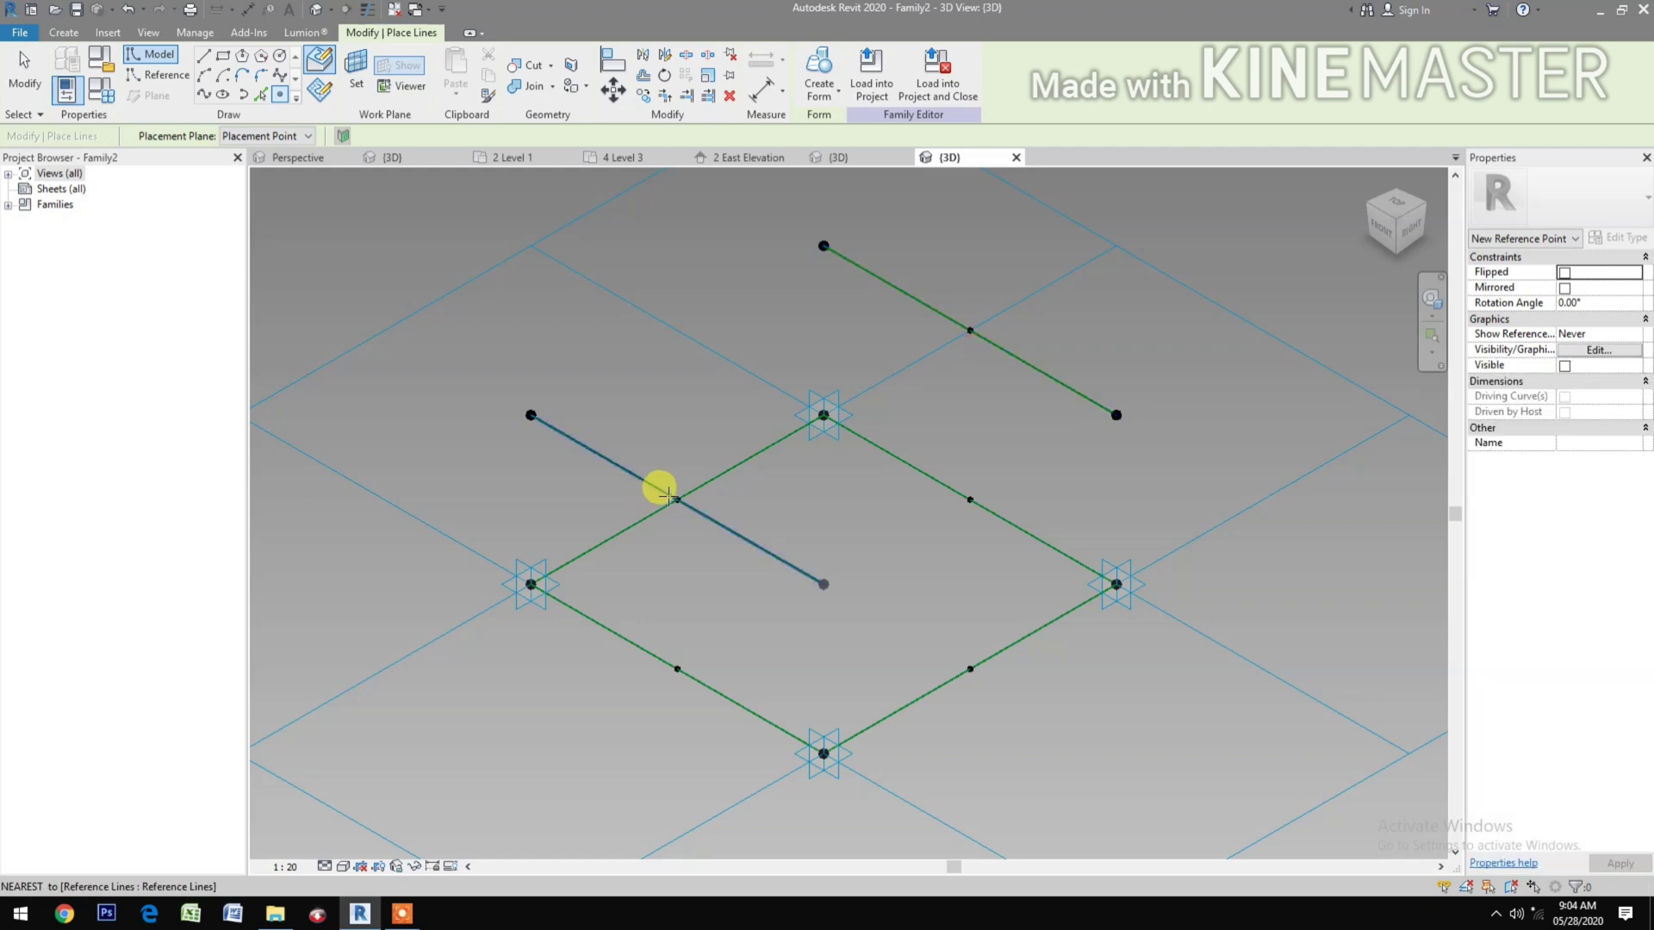
left_click(1434, 306)
left_click_drag(1244, 440, 1236, 452)
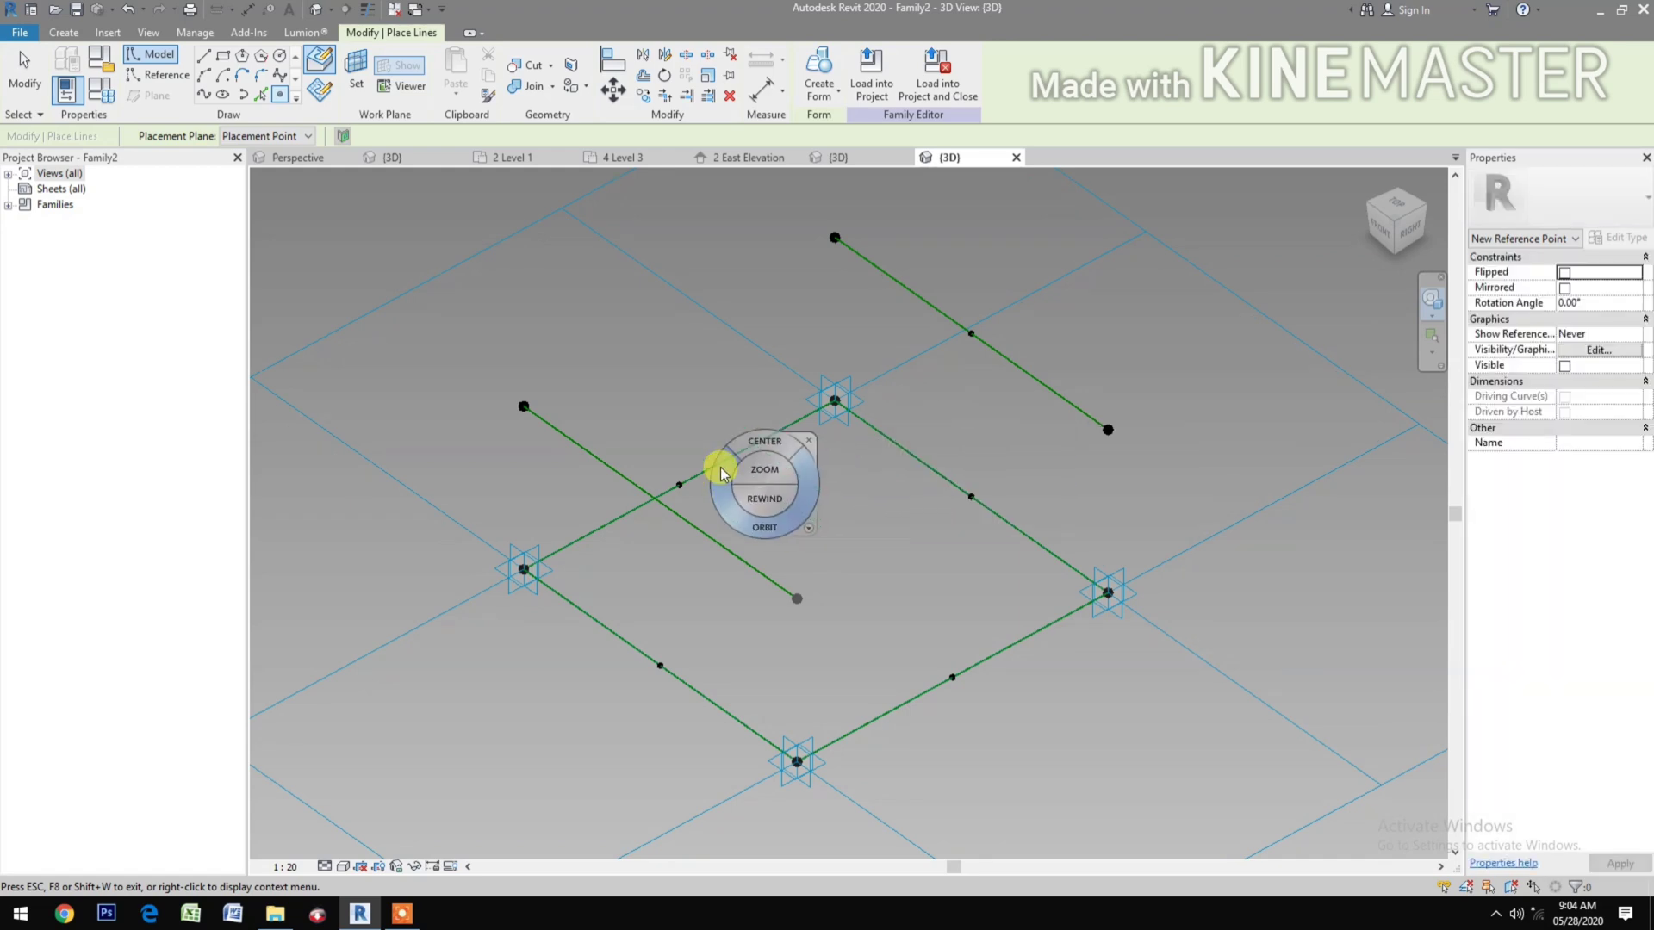
left_click(807, 444)
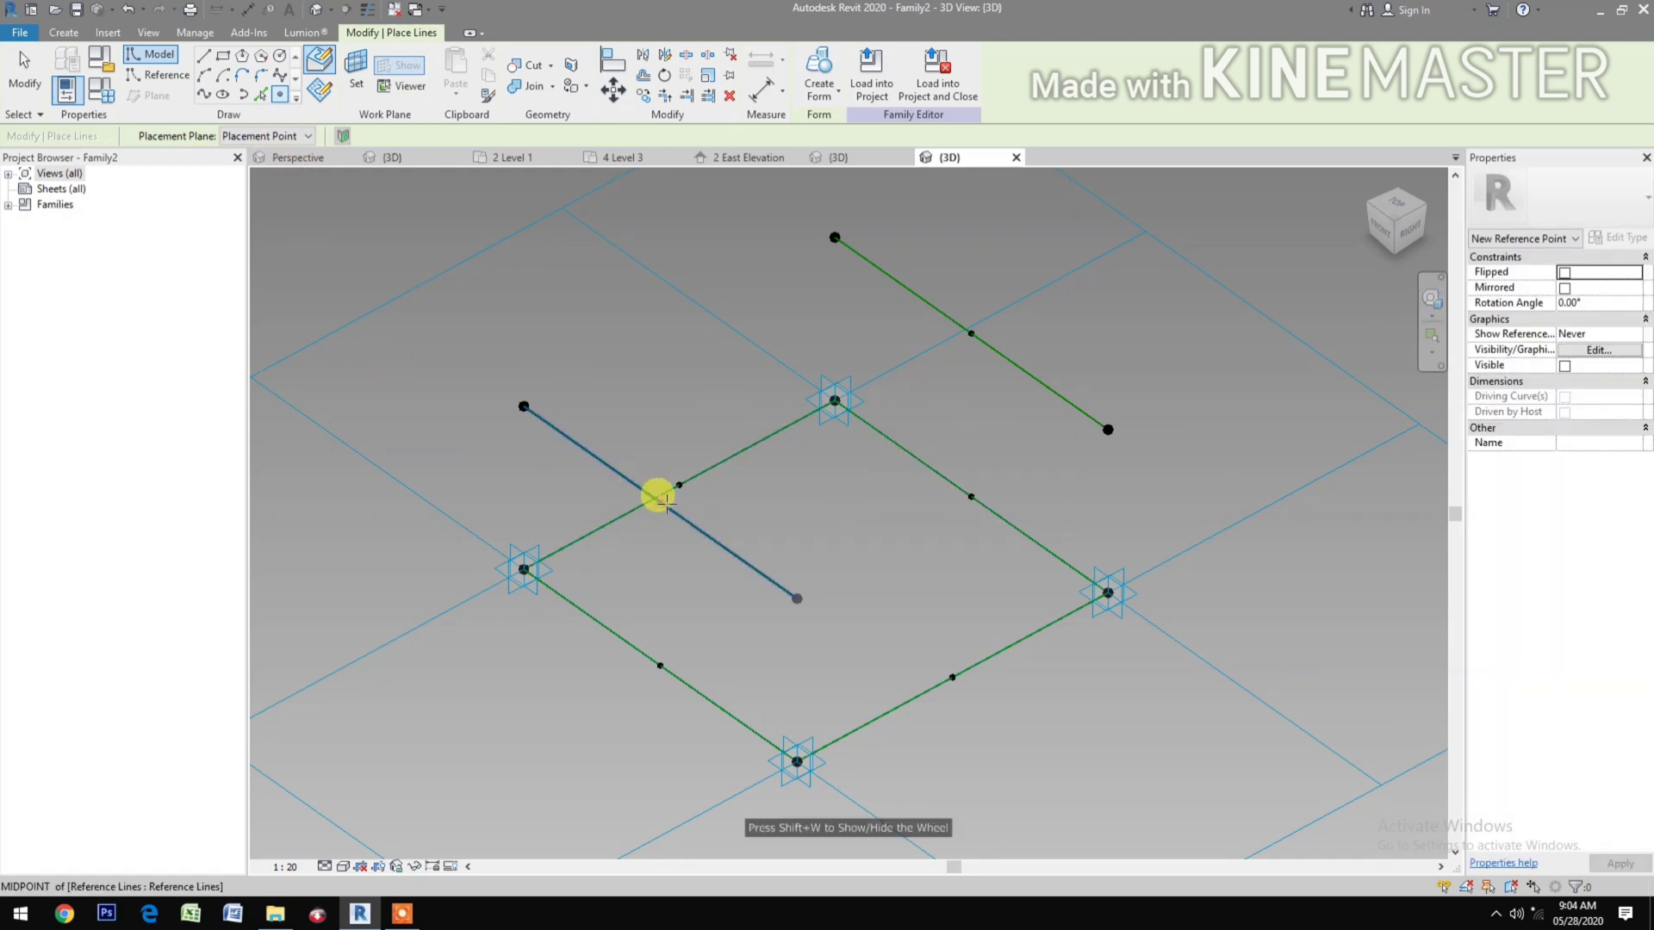
left_click(659, 501)
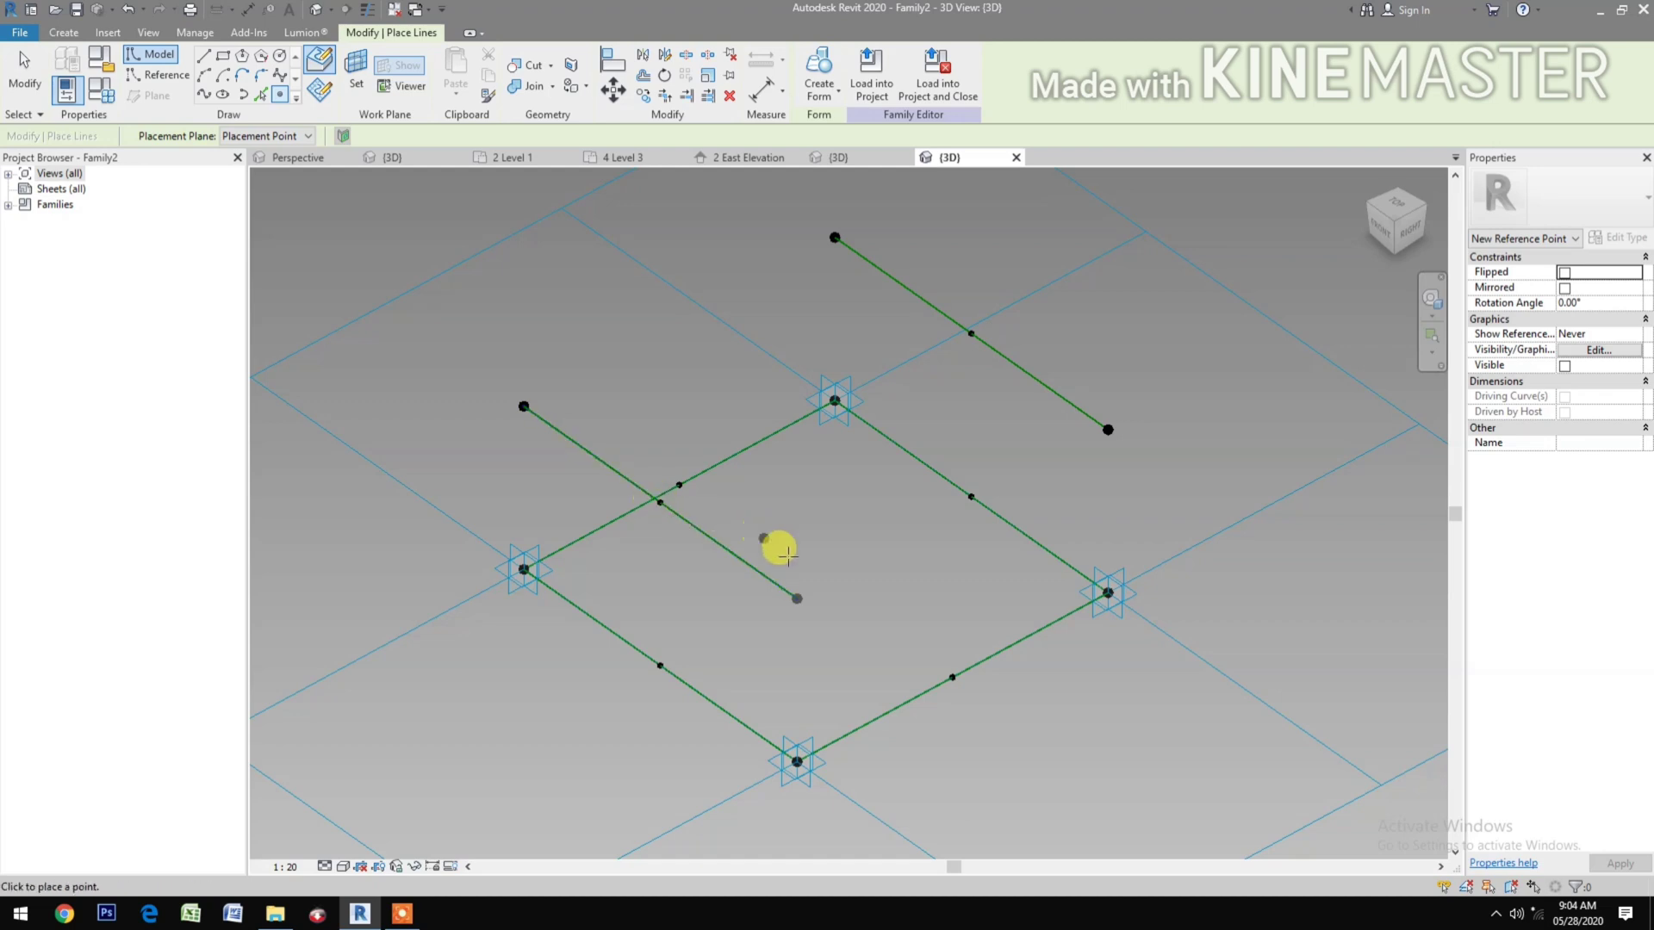
key("Escape")
key("Escape")
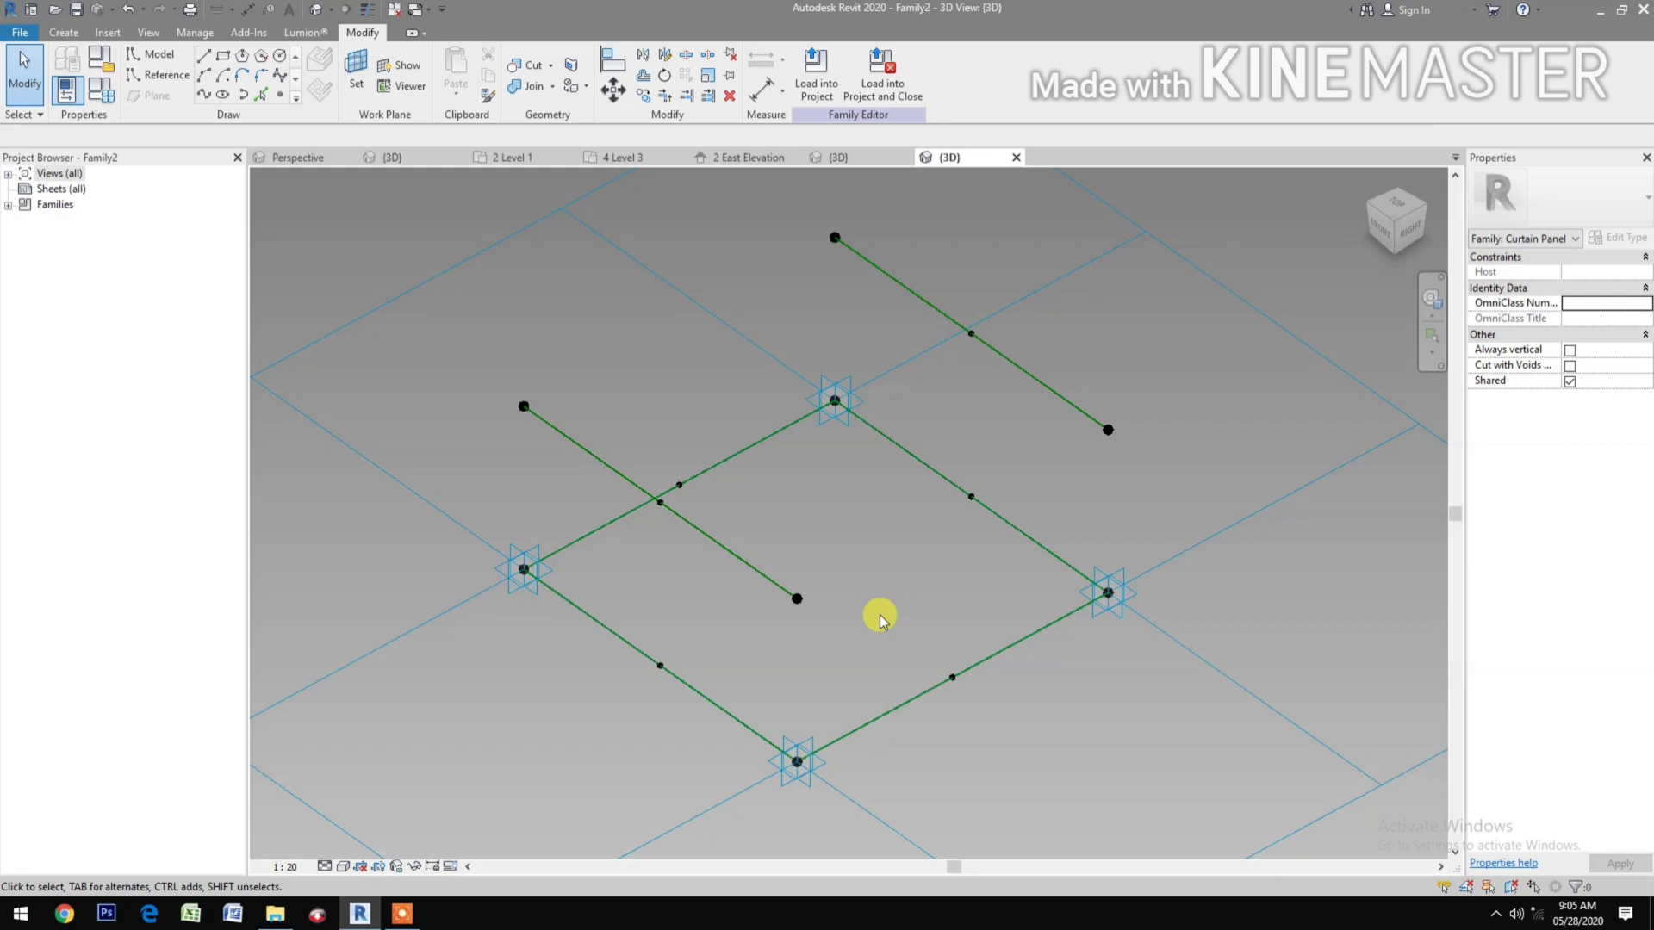
Step: Connect the midpoints of the two raised lines with a spline through points and make it a reference line
left_click_drag(626, 415, 668, 521)
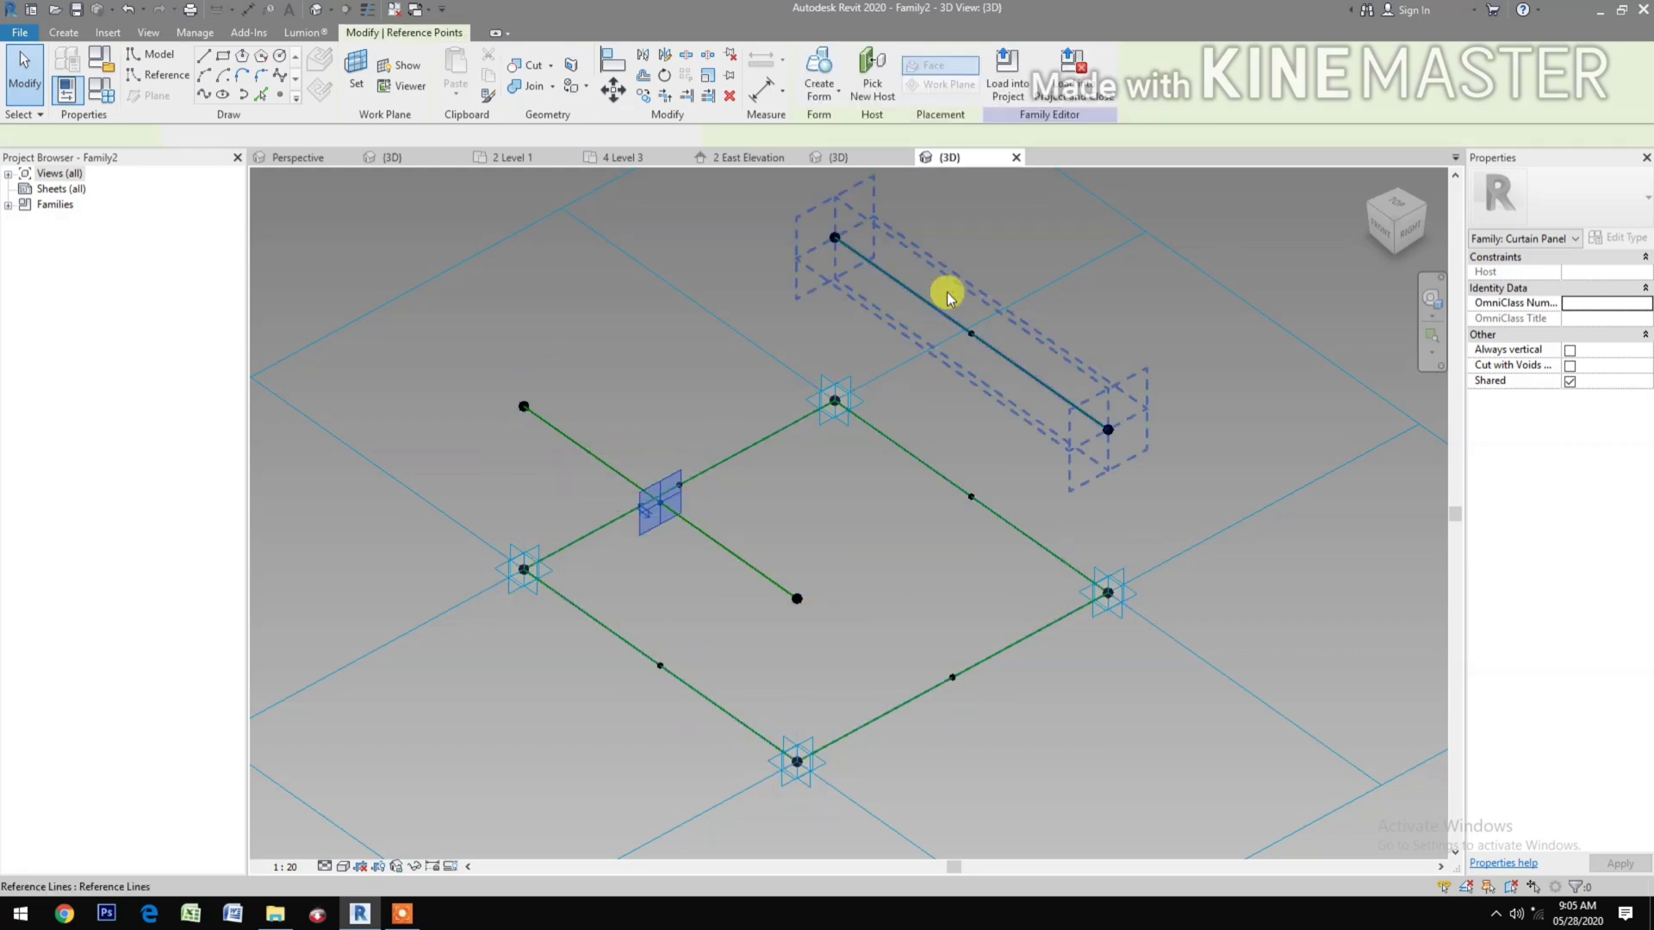
left_click_drag(948, 257, 996, 377)
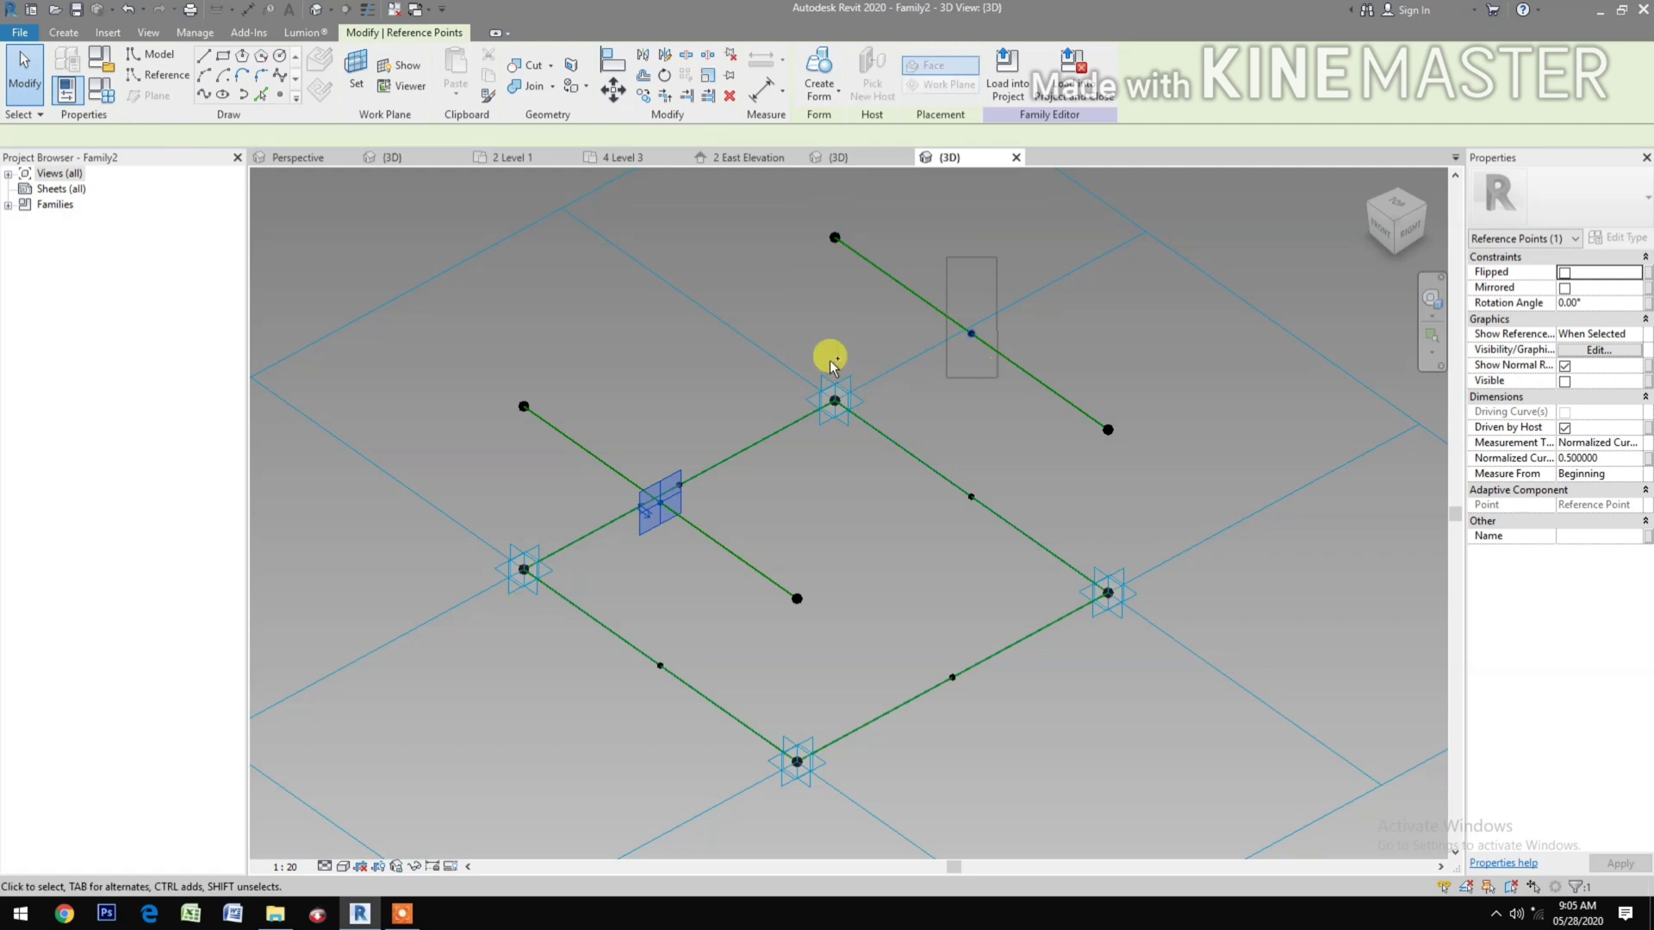
left_click(204, 96)
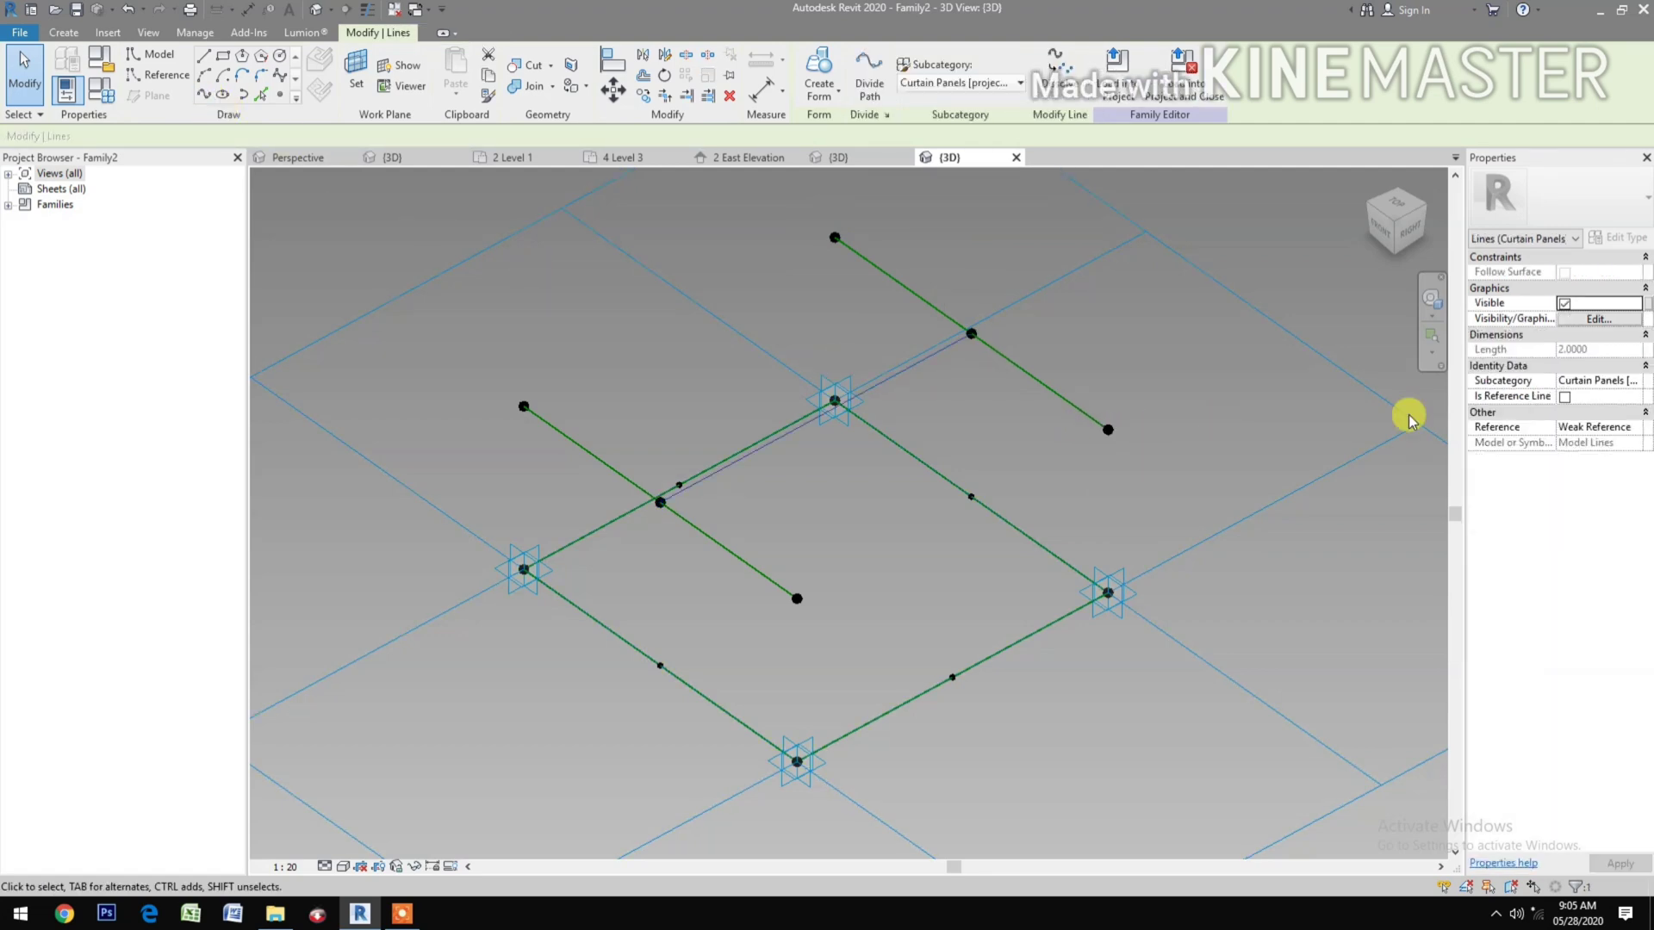
left_click(1564, 396)
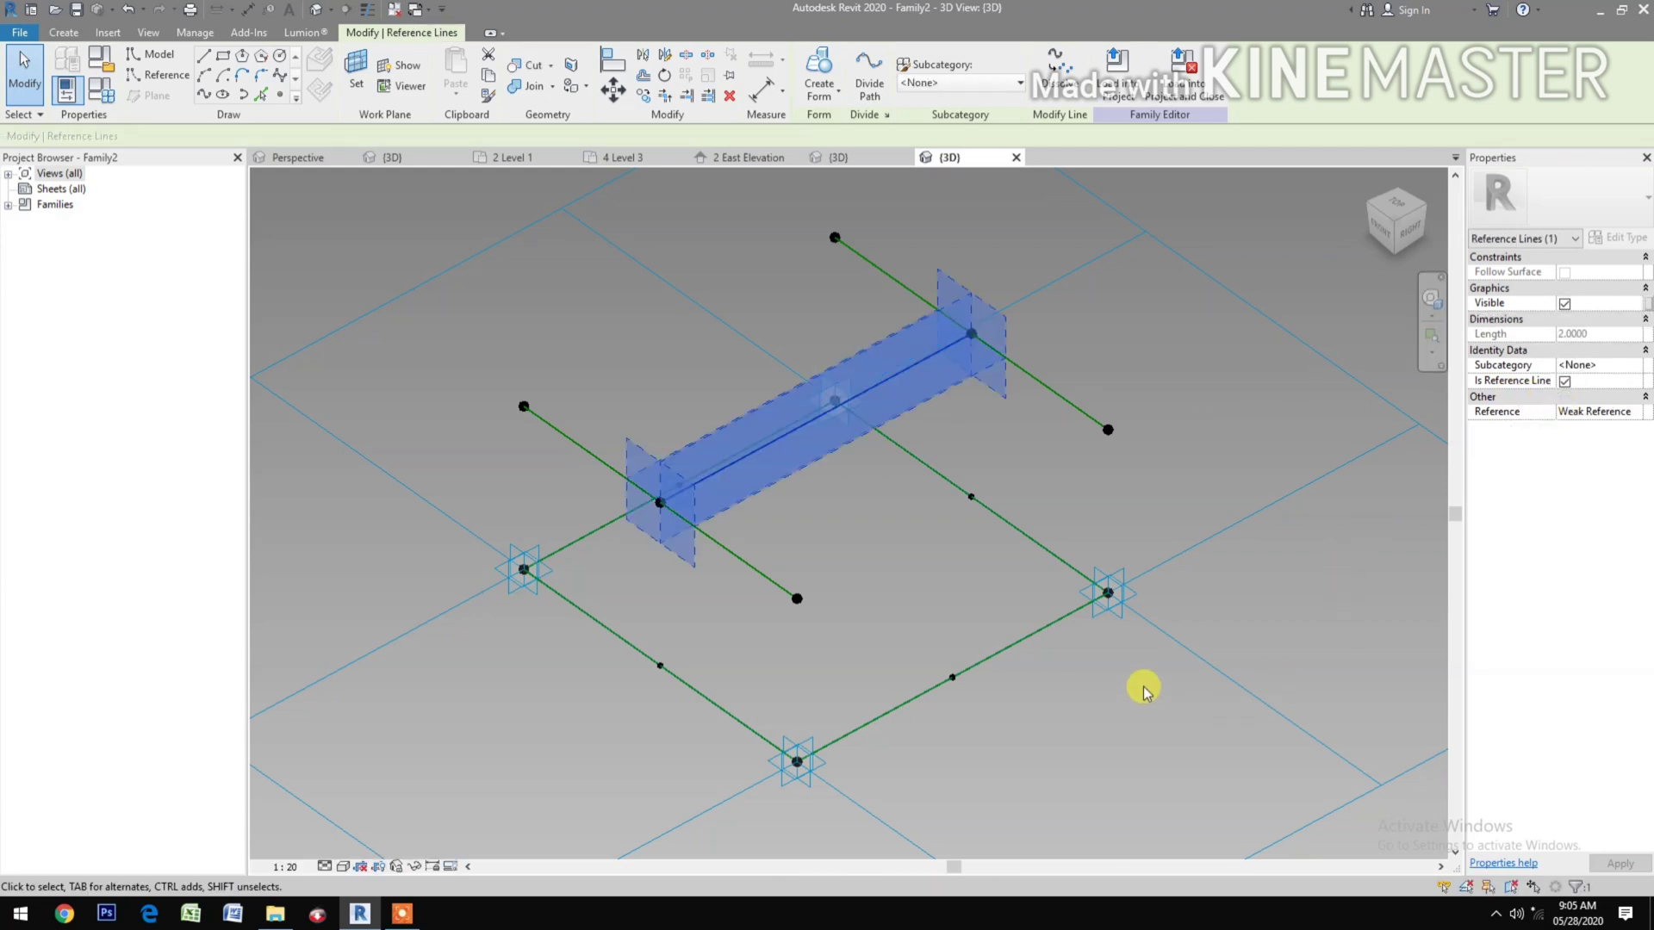
left_click(616, 359)
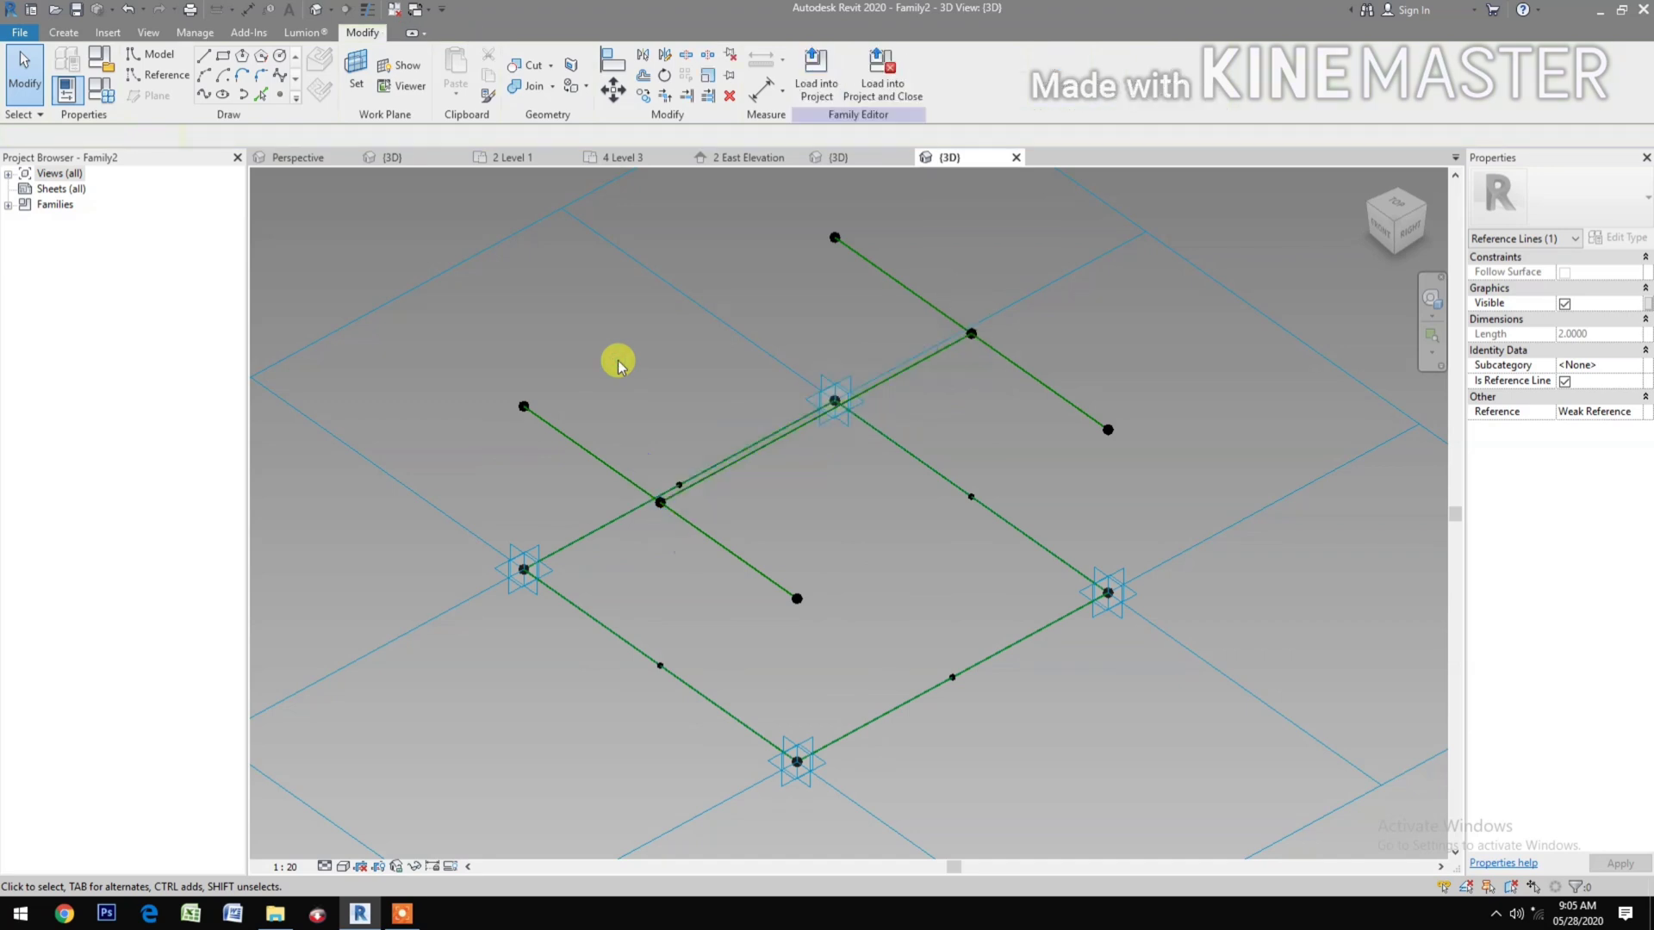
Step: Connect the midpoints of the two base lines perpendicular to the raised lines with a spline through points, and make it a reference line
left_click_drag(640, 384, 716, 491)
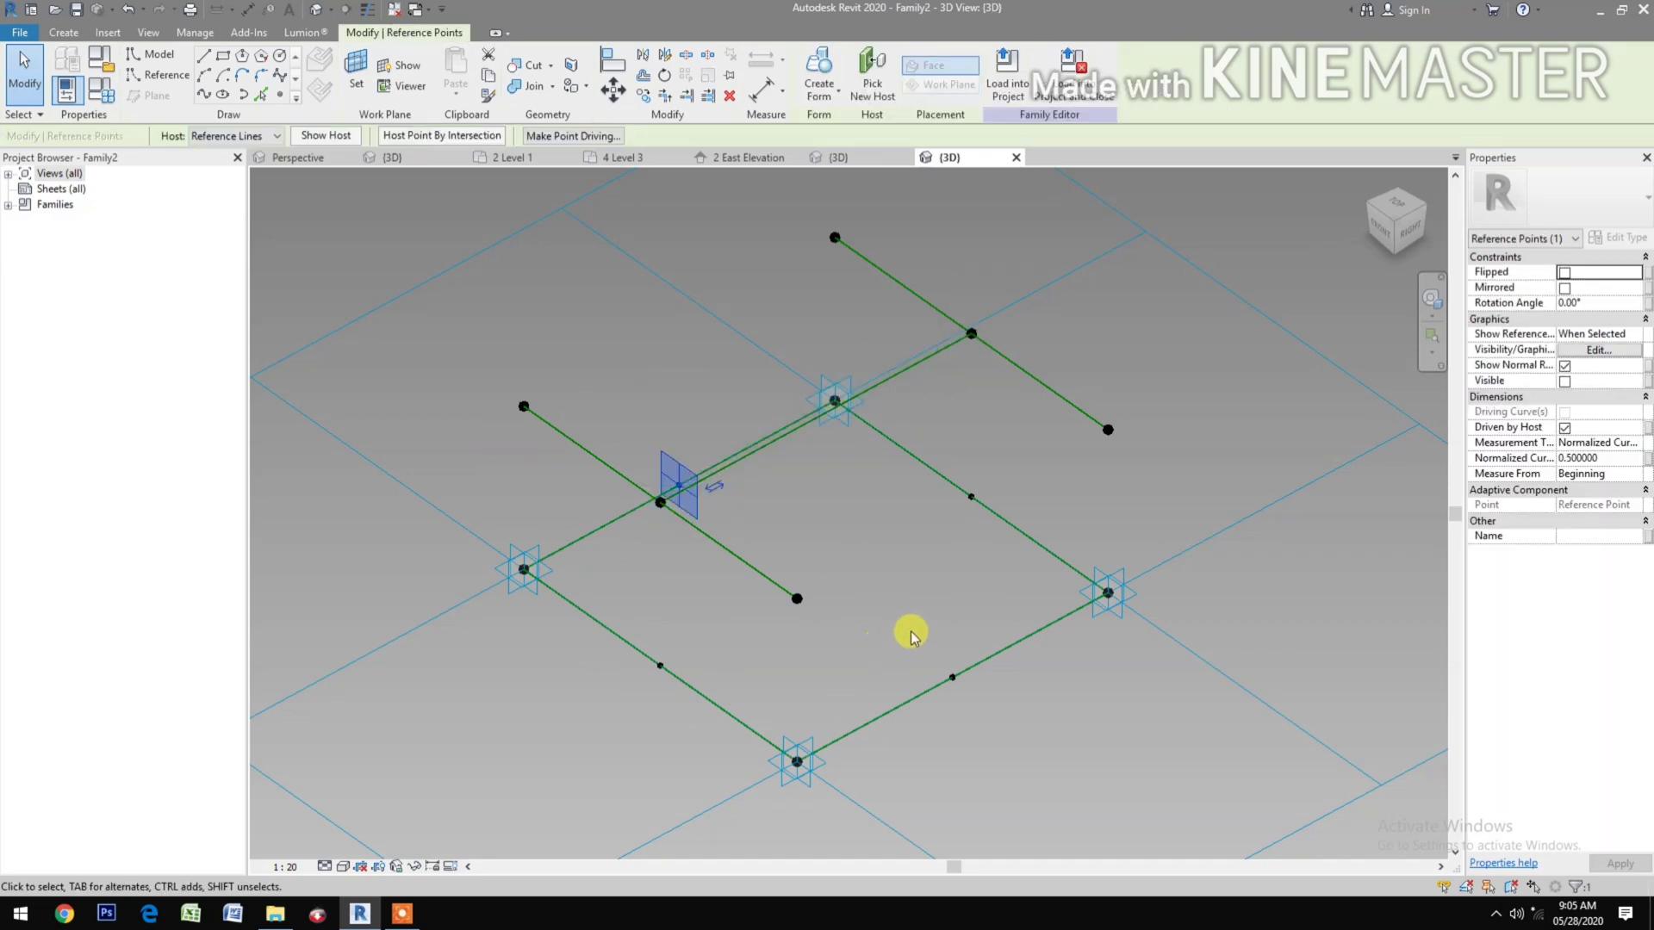
left_click_drag(913, 627, 990, 712)
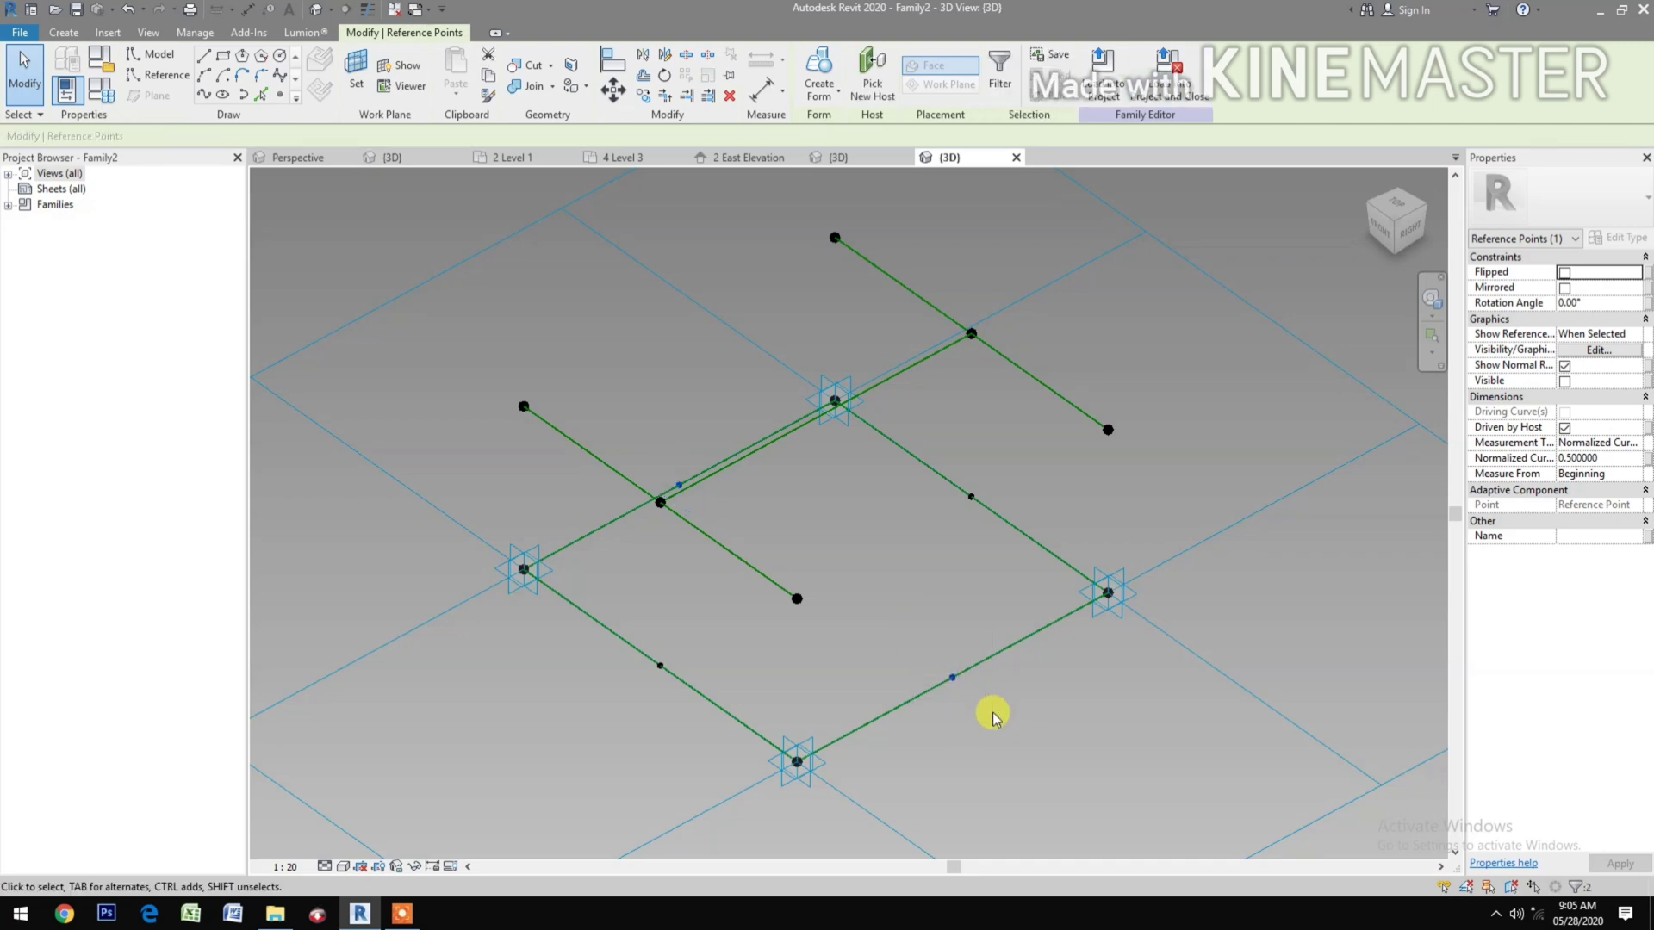
left_click(203, 94)
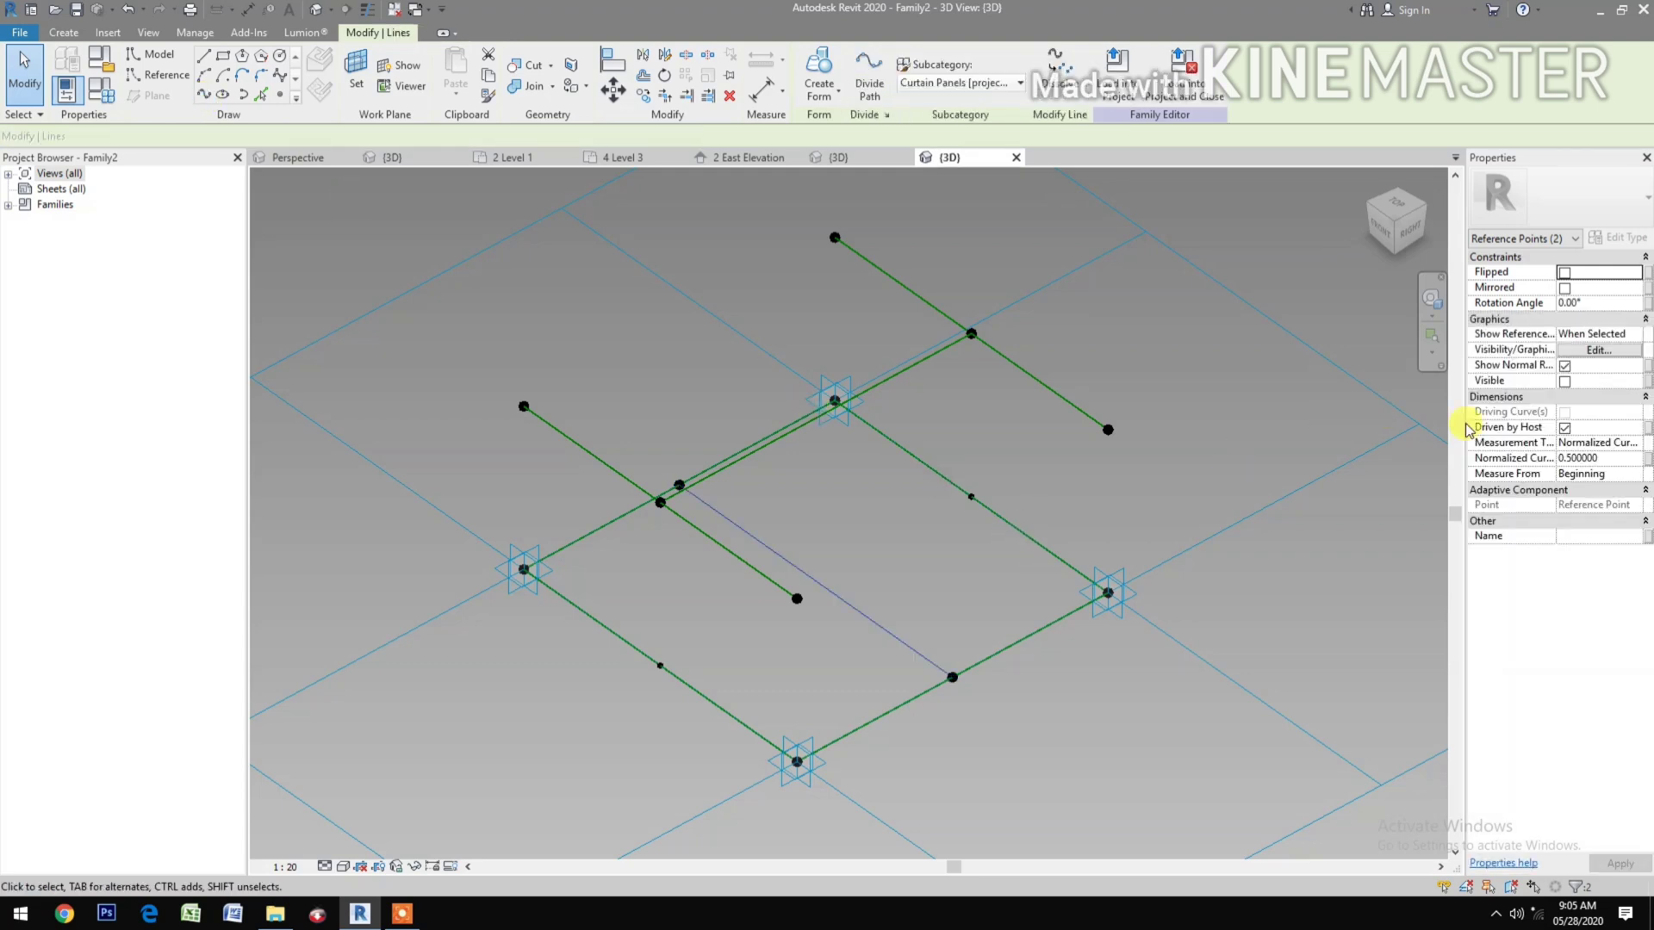
left_click(1564, 398)
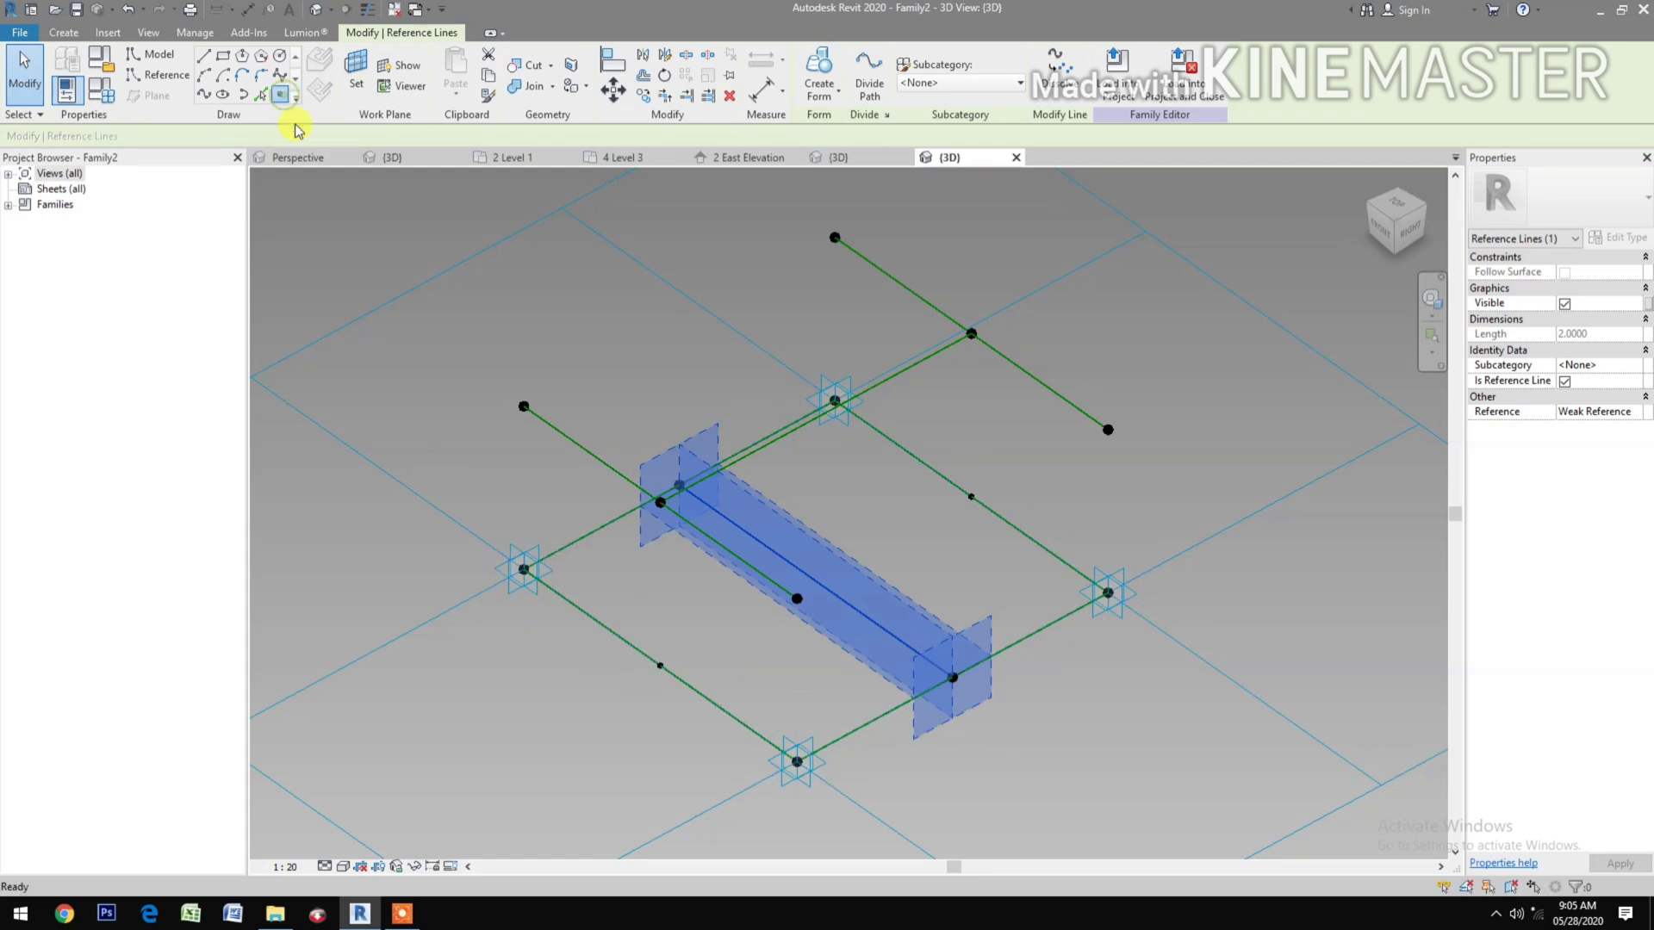
Step: Place reference points at the midpoints of the central base reference line and the central raised reference line
left_click(284, 97)
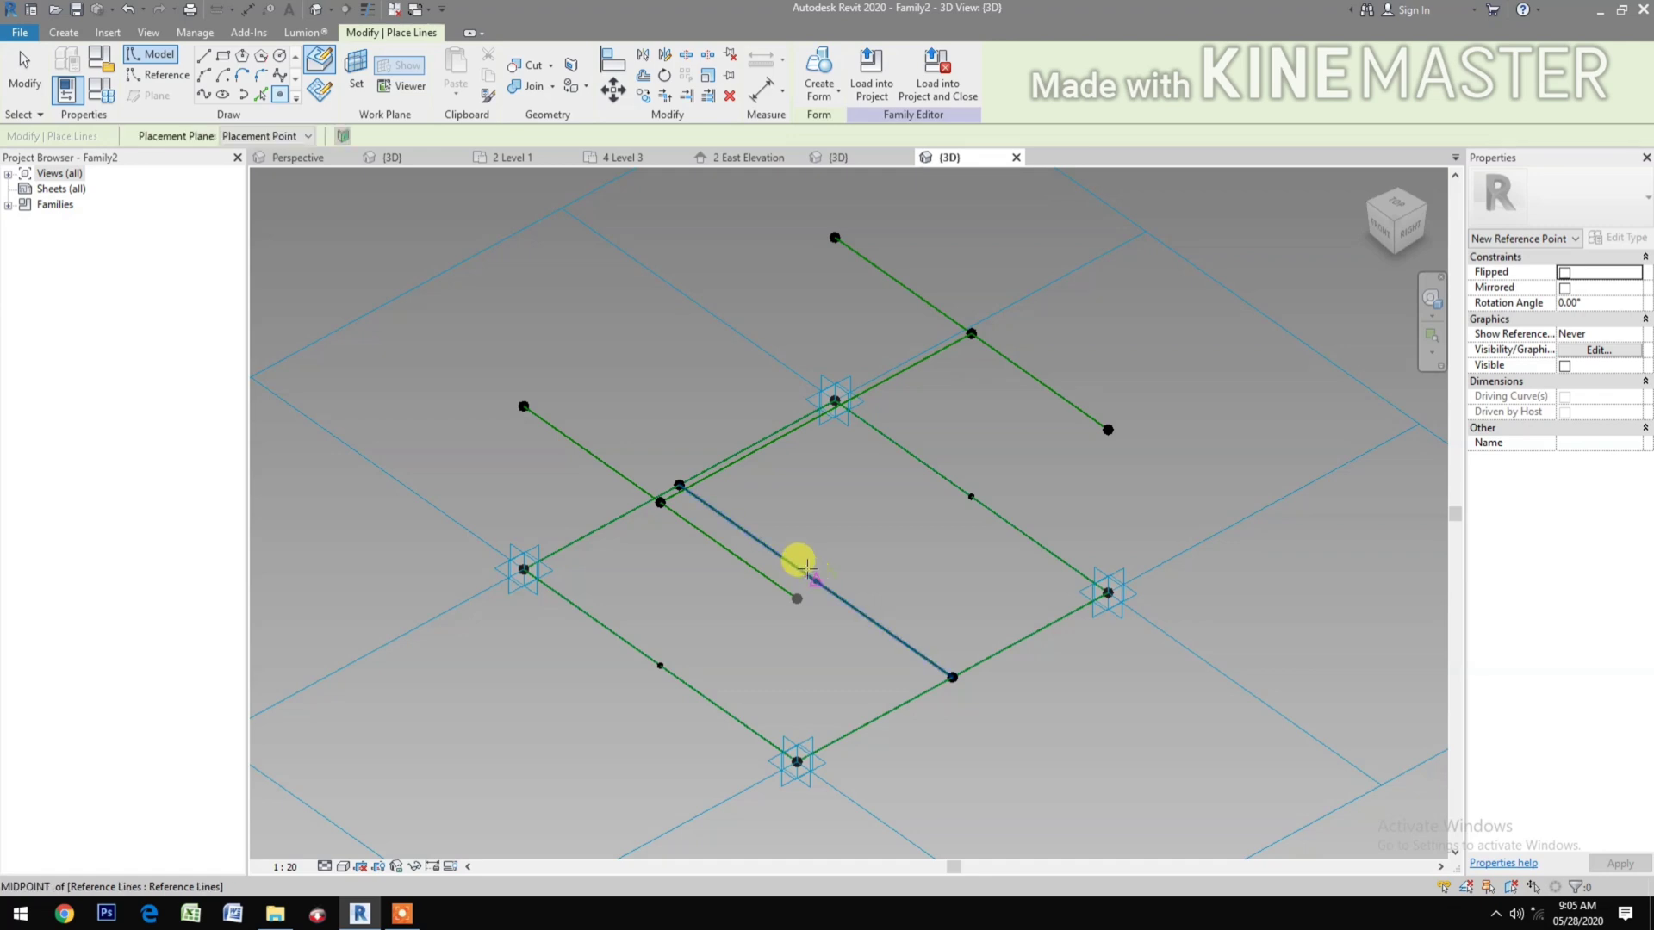
left_click(816, 580)
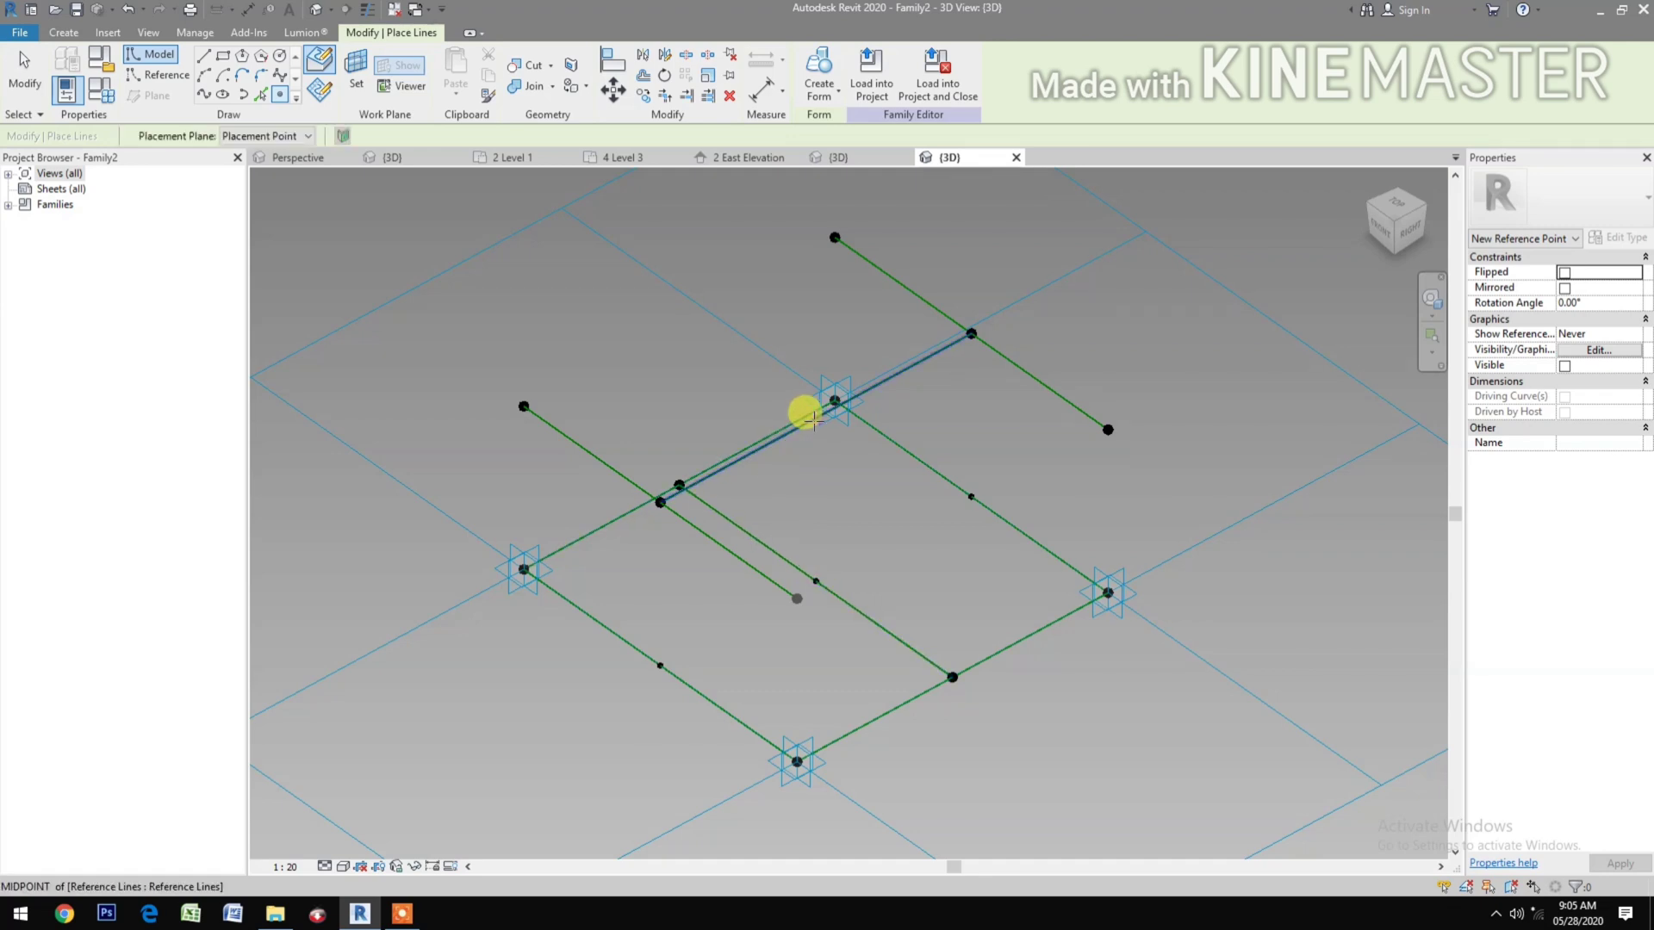
left_click(816, 417)
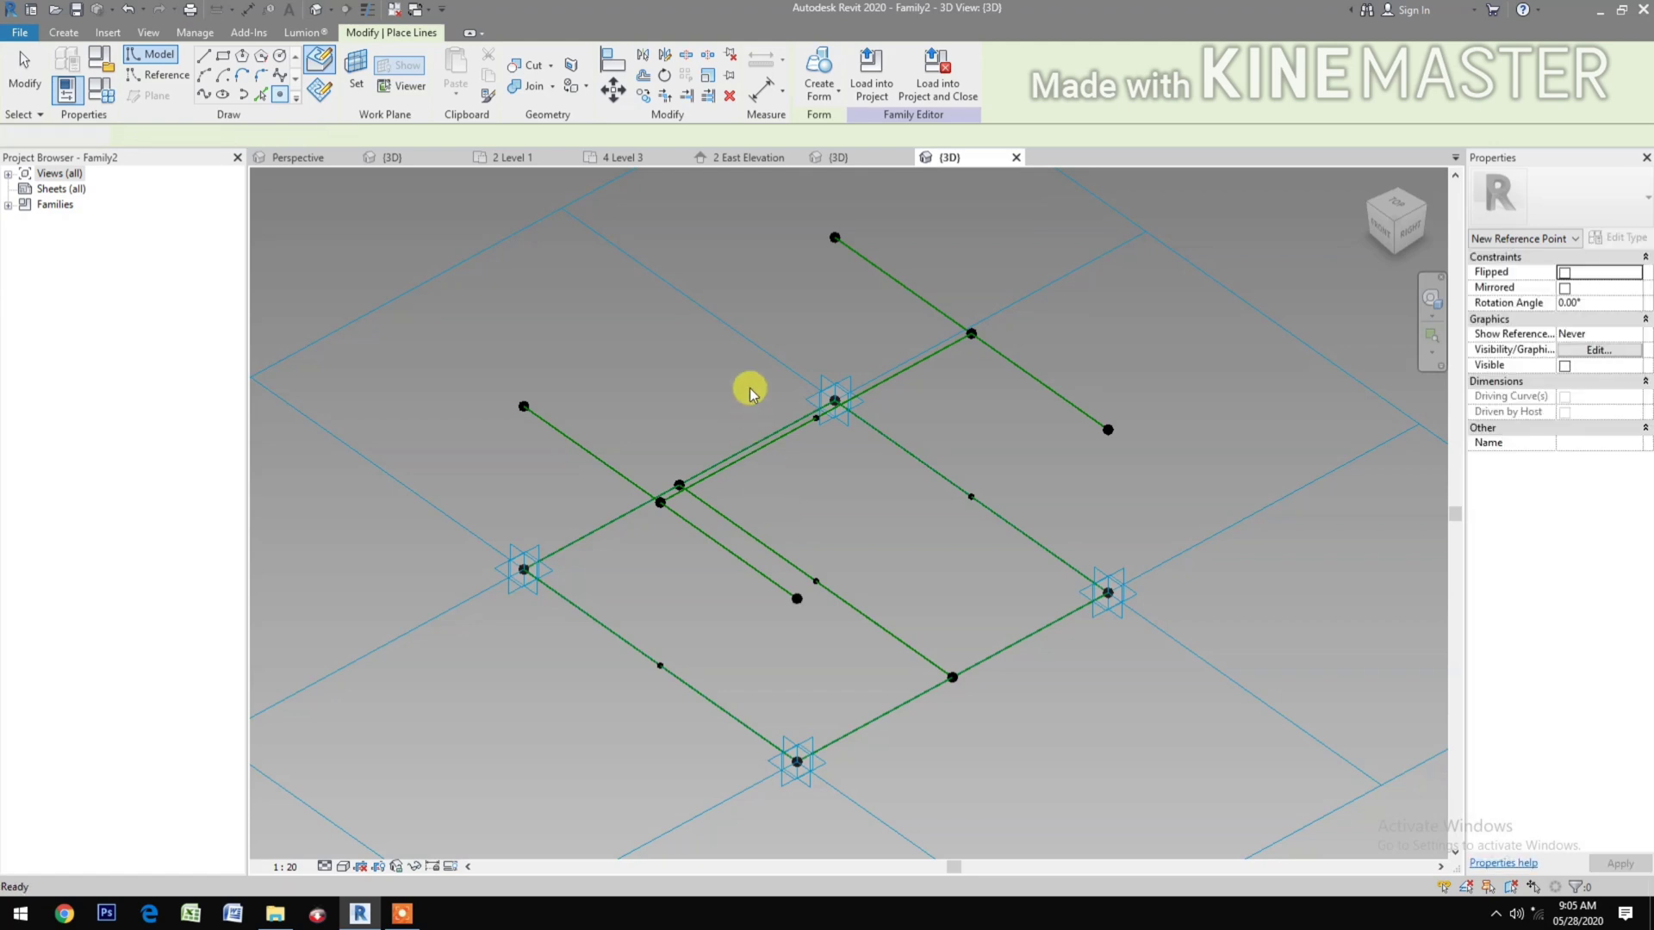
key("Escape")
key("Escape")
Step: Connect the midpoints of the central raised and base lines with a vertical spline through points and make it a reference line
mouse_move(801, 437)
left_mouse_down()
mouse_move(824, 454)
mouse_move(814, 444)
left_mouse_up()
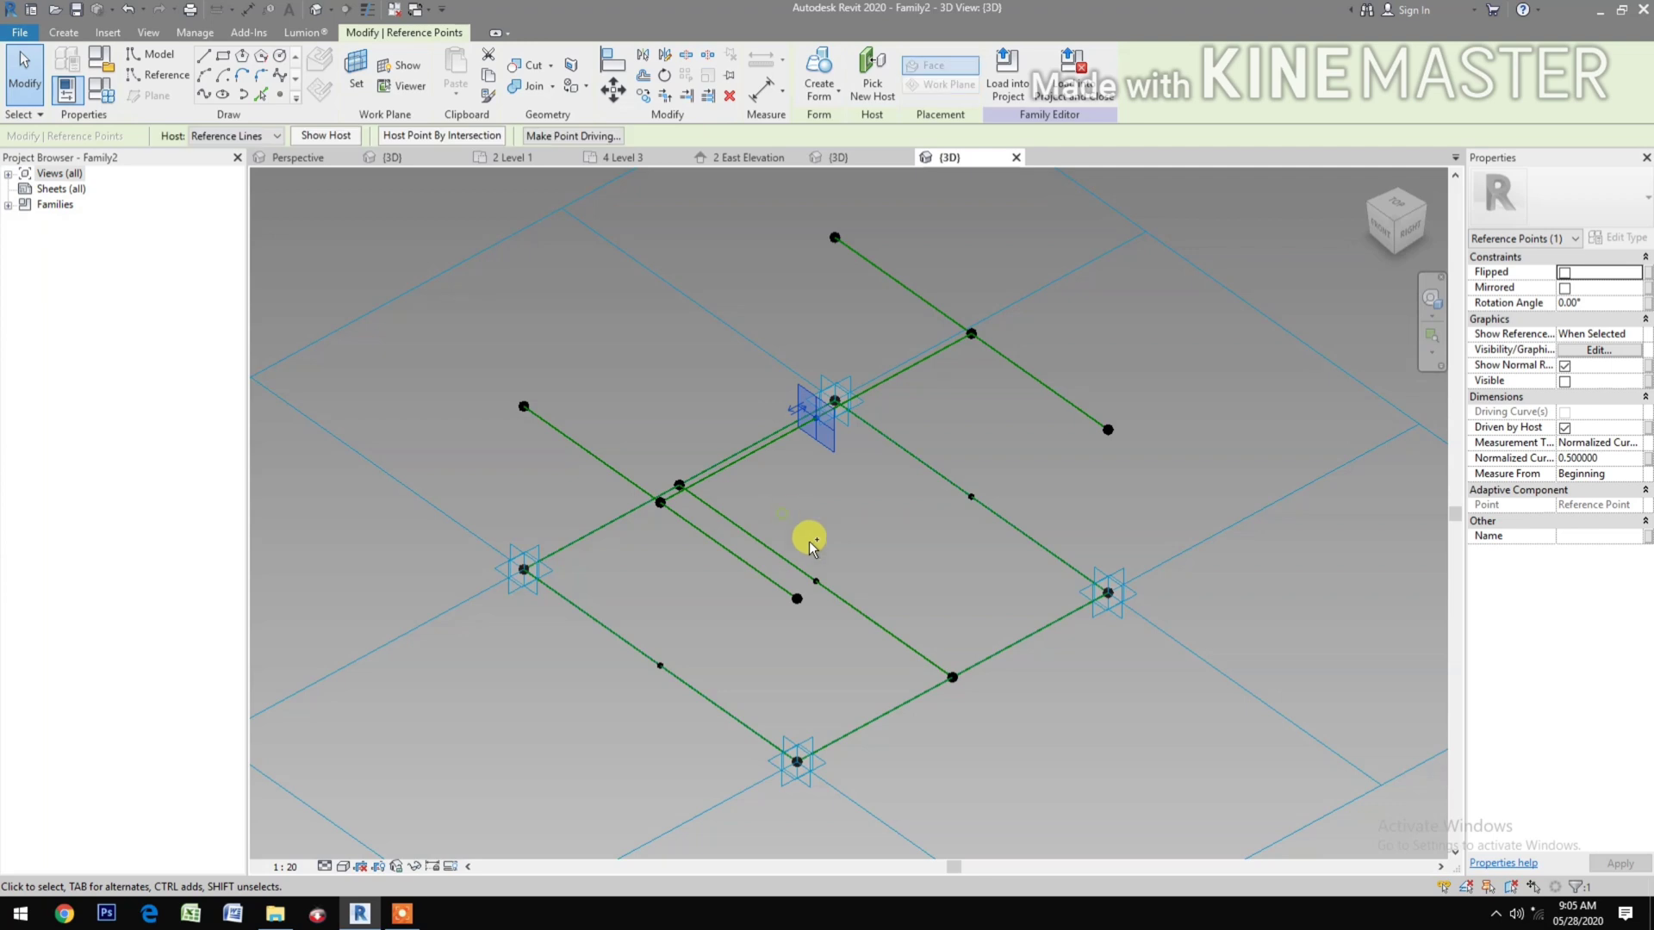
left_click_drag(809, 541, 843, 582)
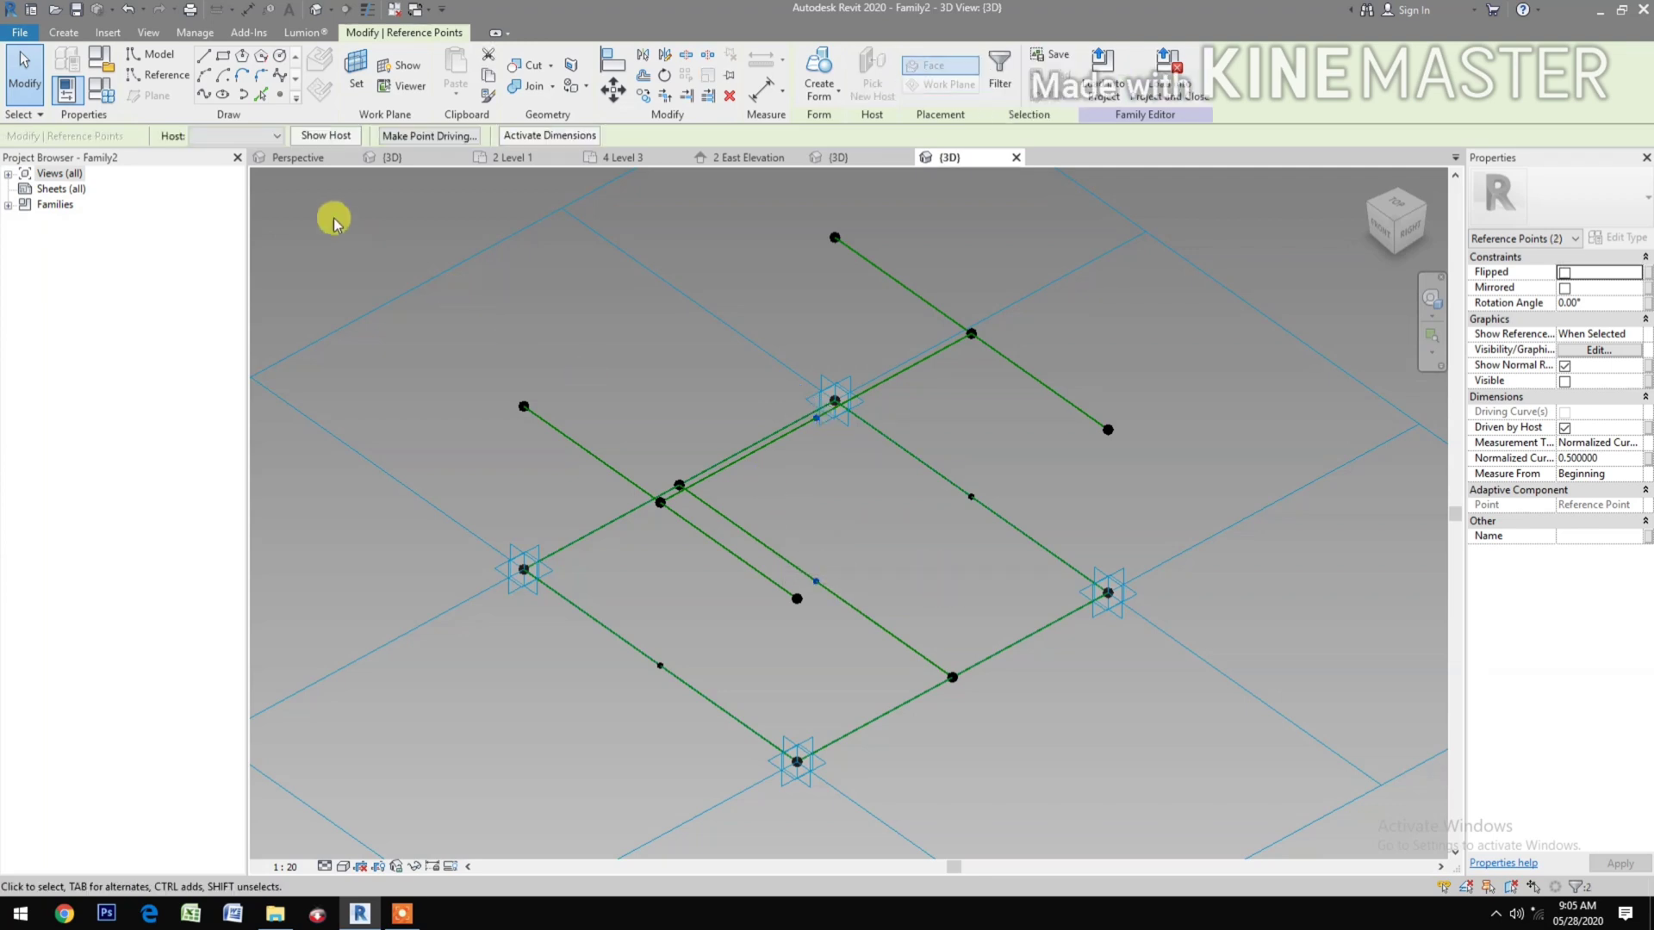
left_click(205, 96)
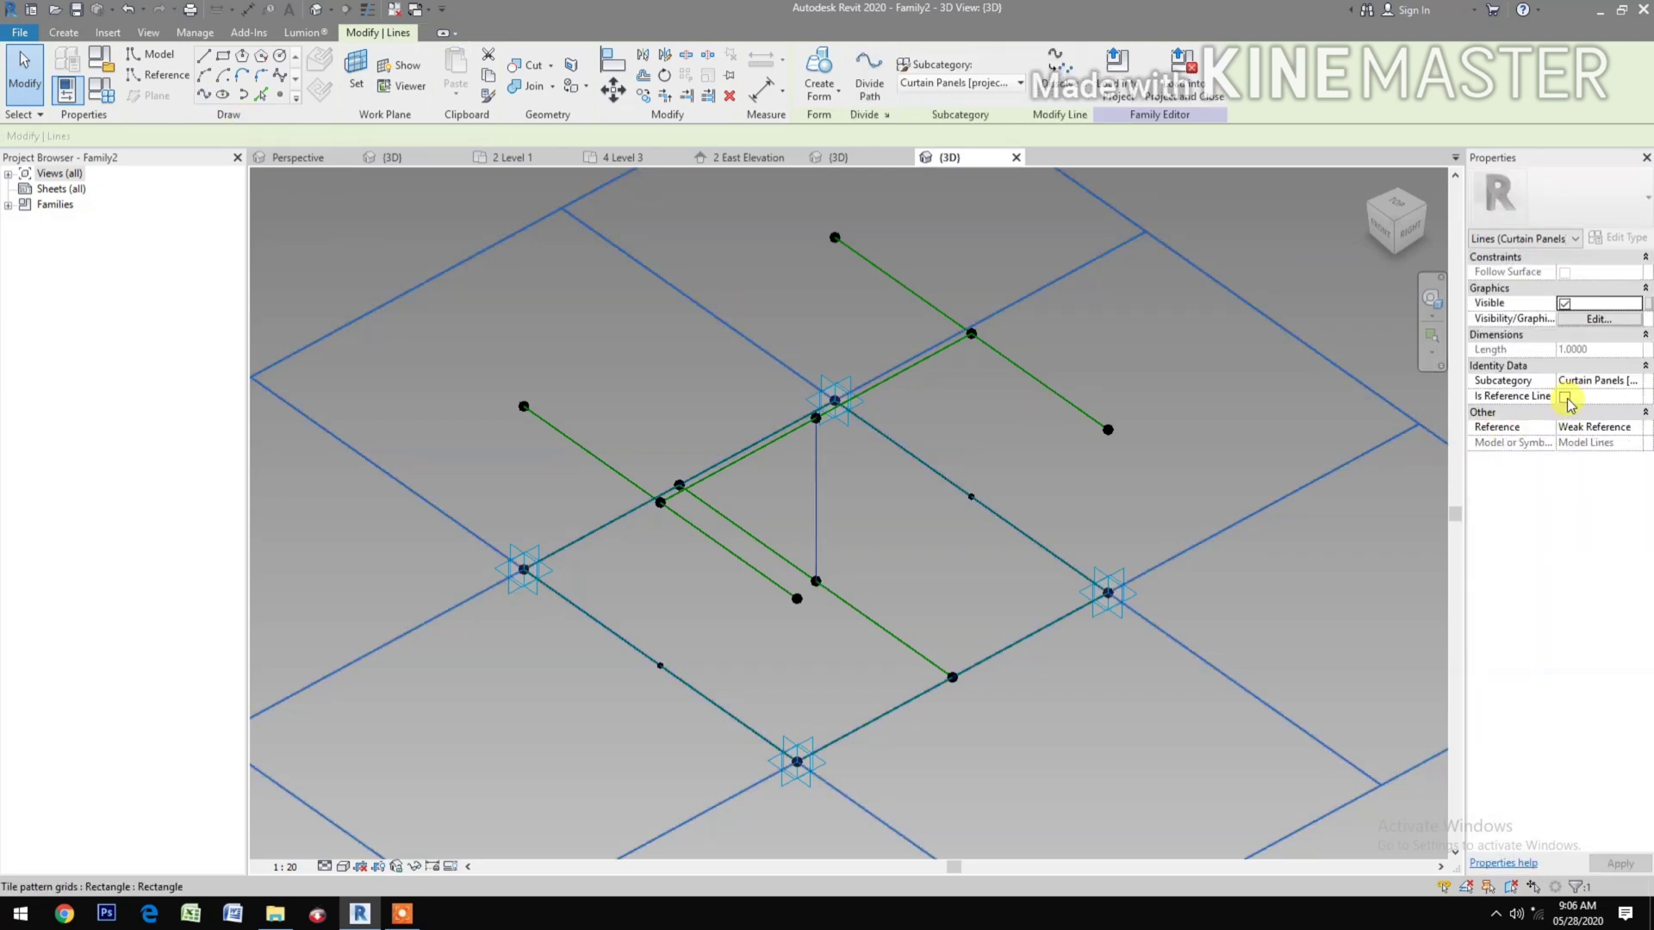
left_click(1564, 397)
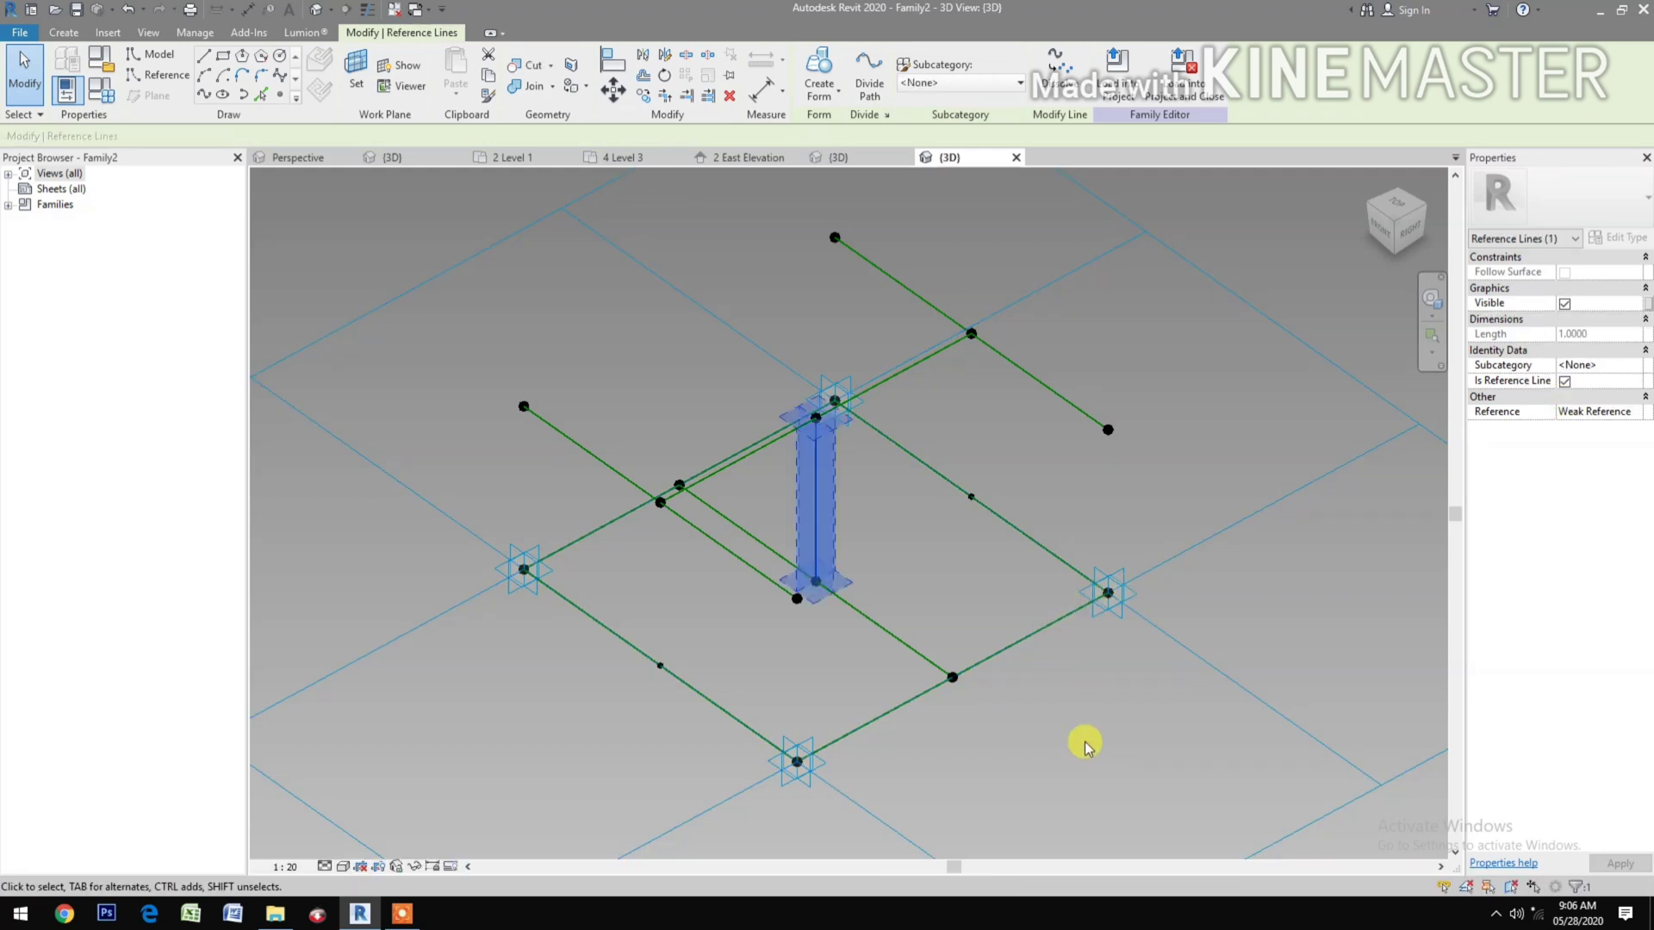
left_click(892, 558)
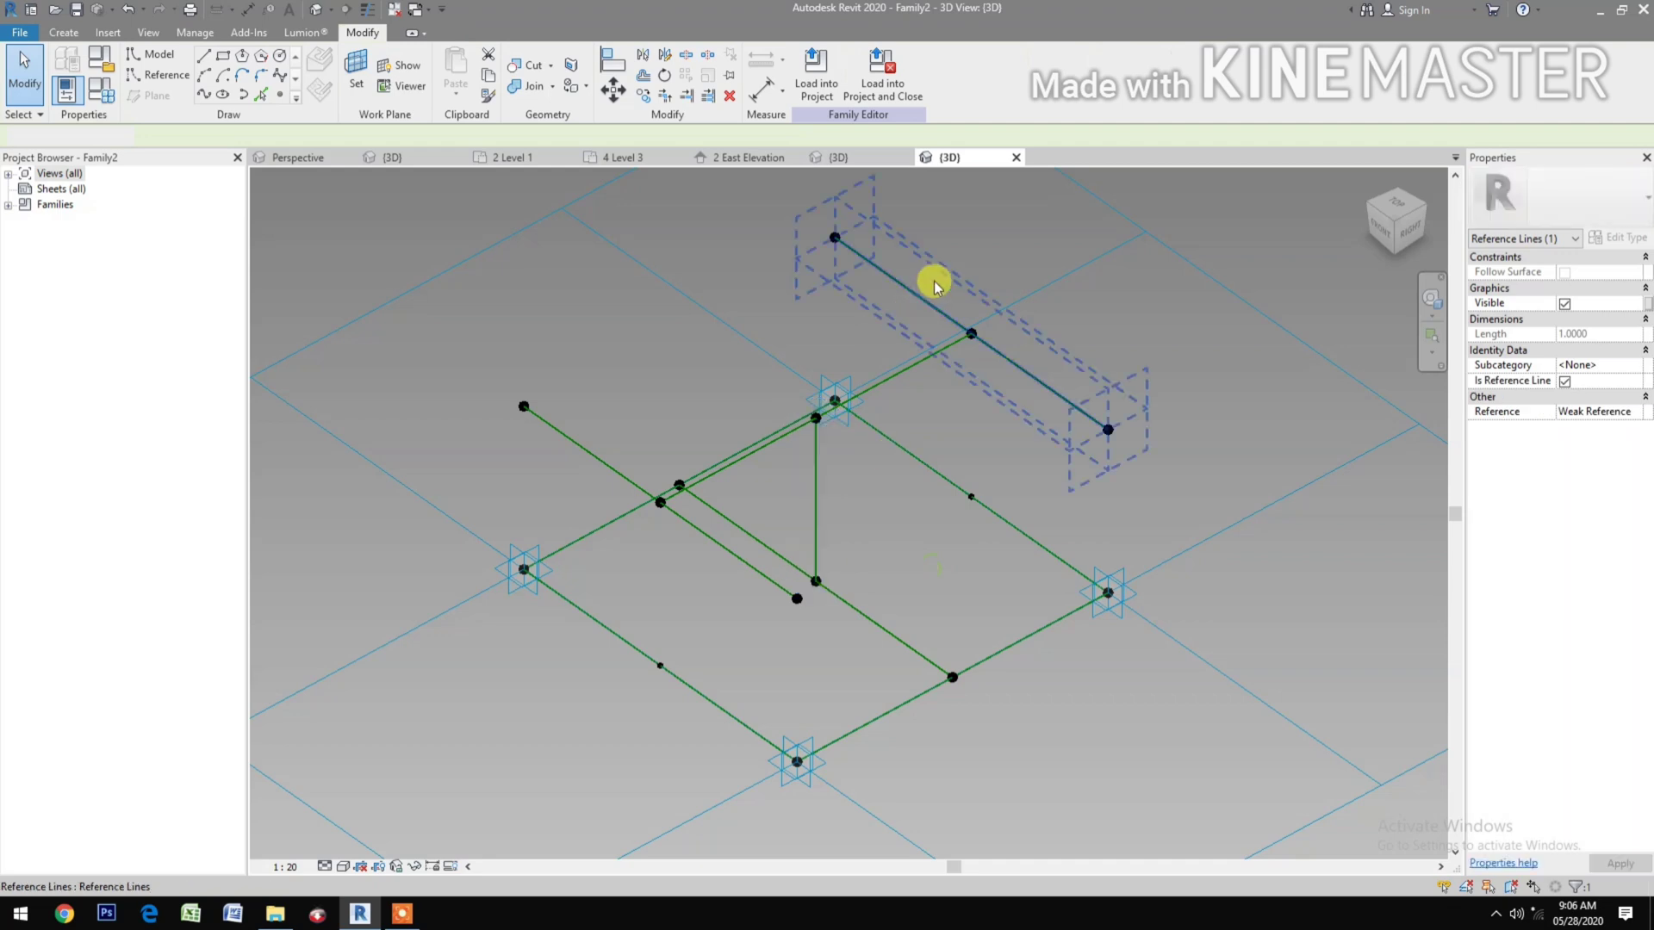
Step: Connect the far raised line's midpoint to the base midpoint directly below it with a spline through points, and make it a reference line
left_click_drag(943, 268, 985, 556)
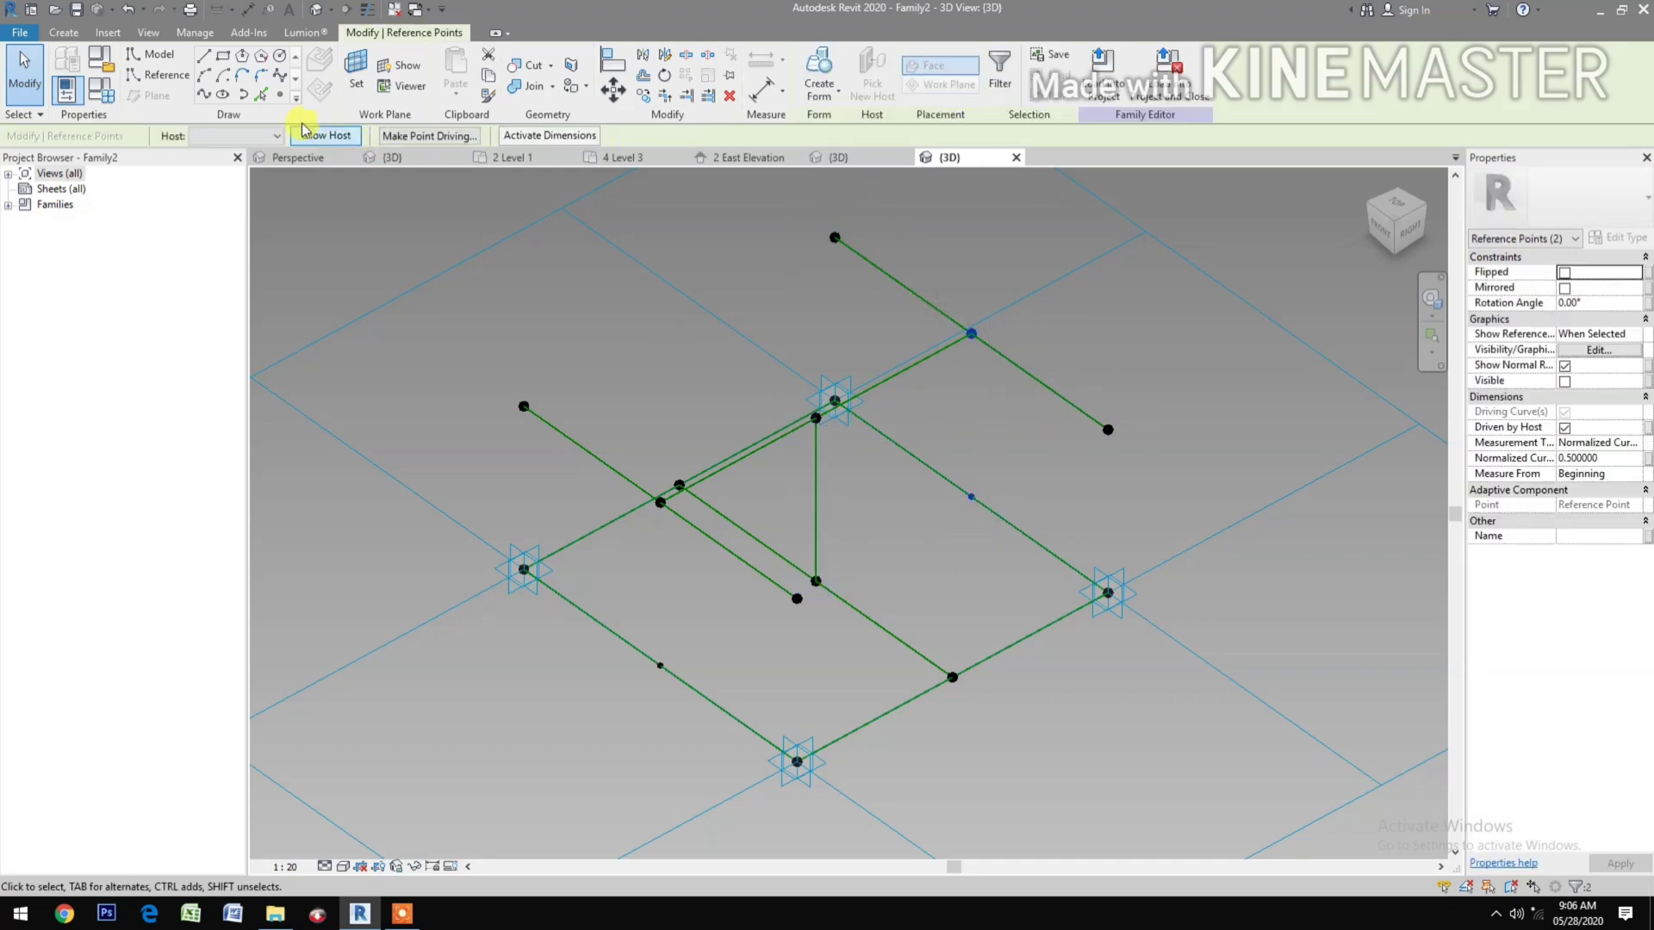
left_click(204, 95)
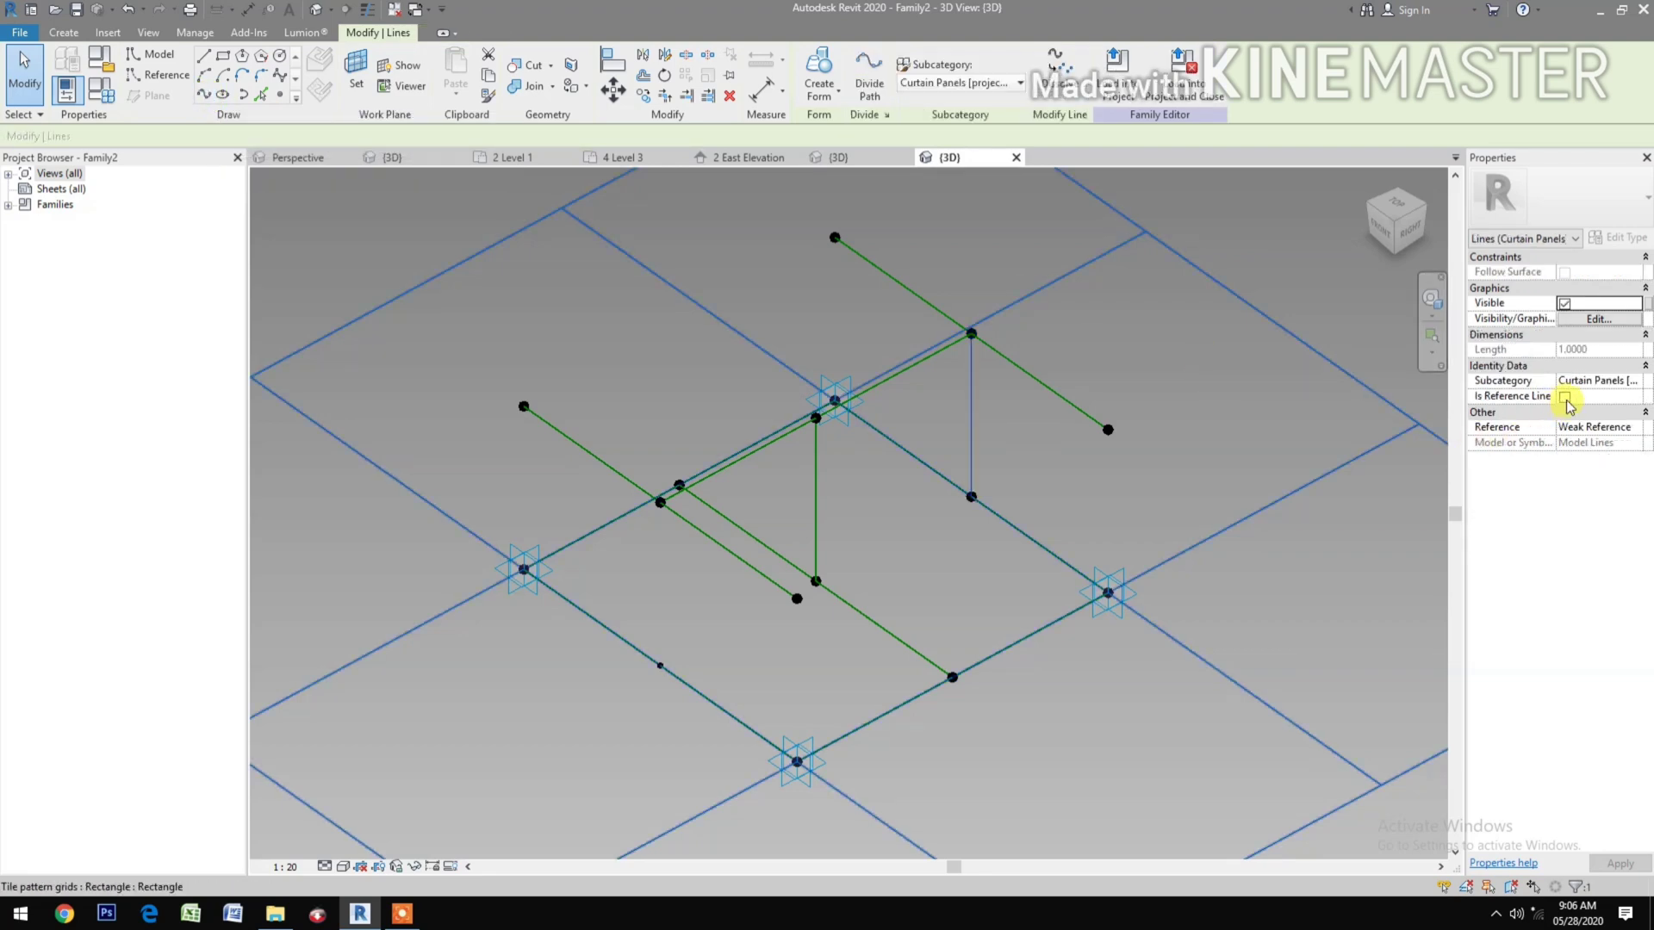
left_click(1565, 397)
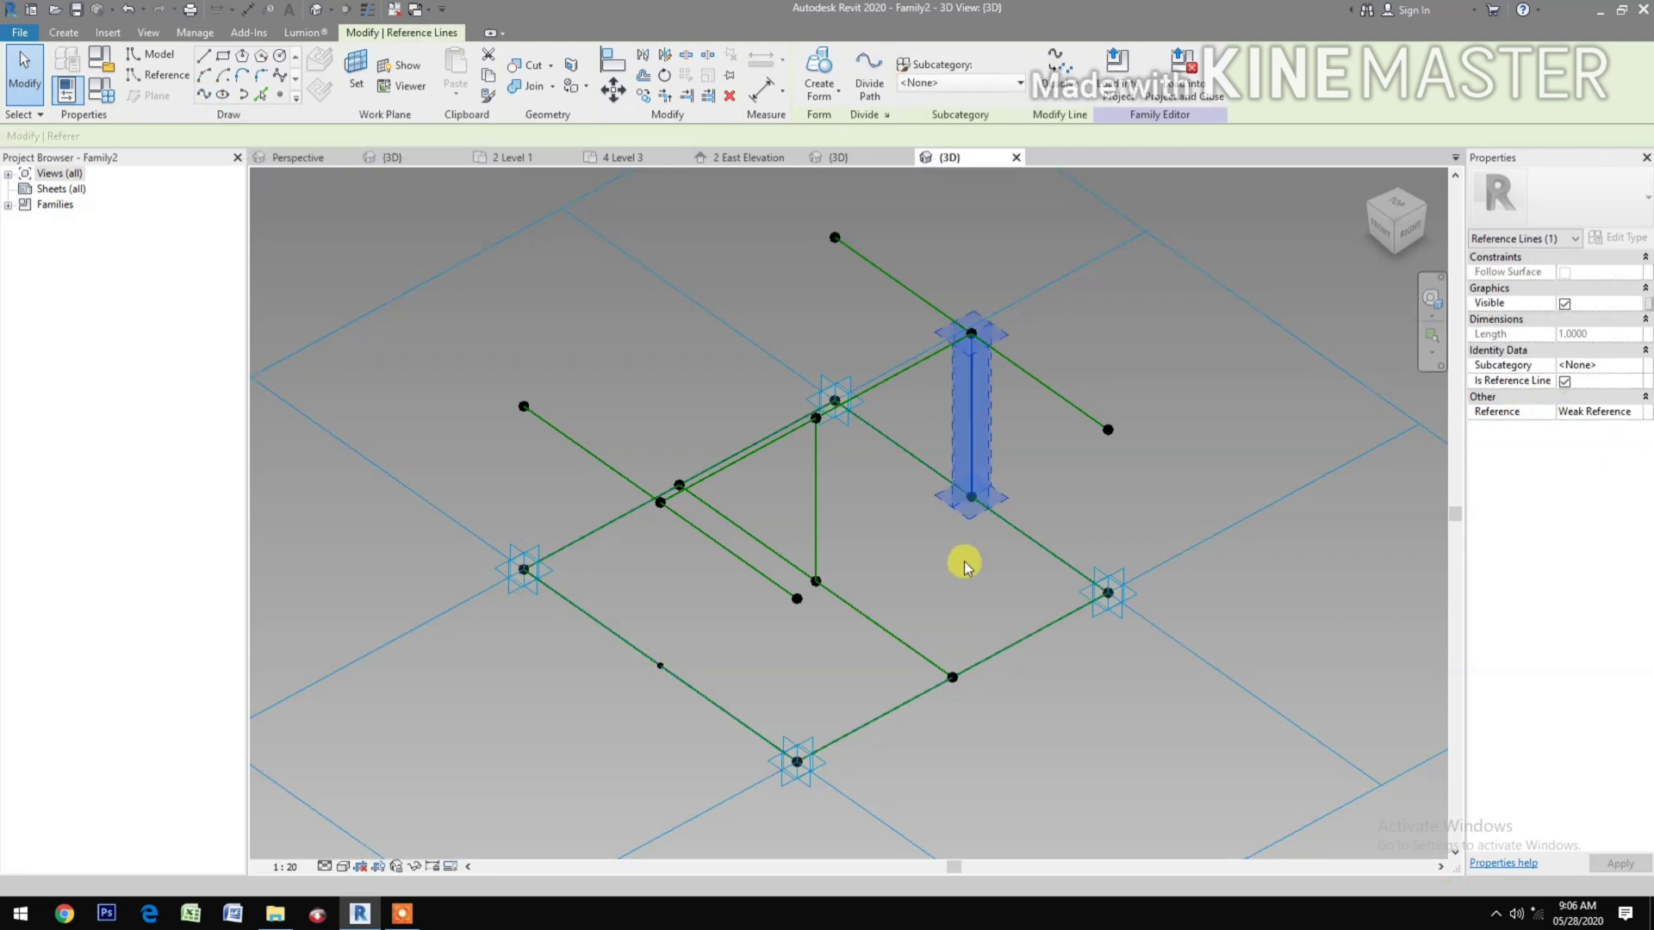
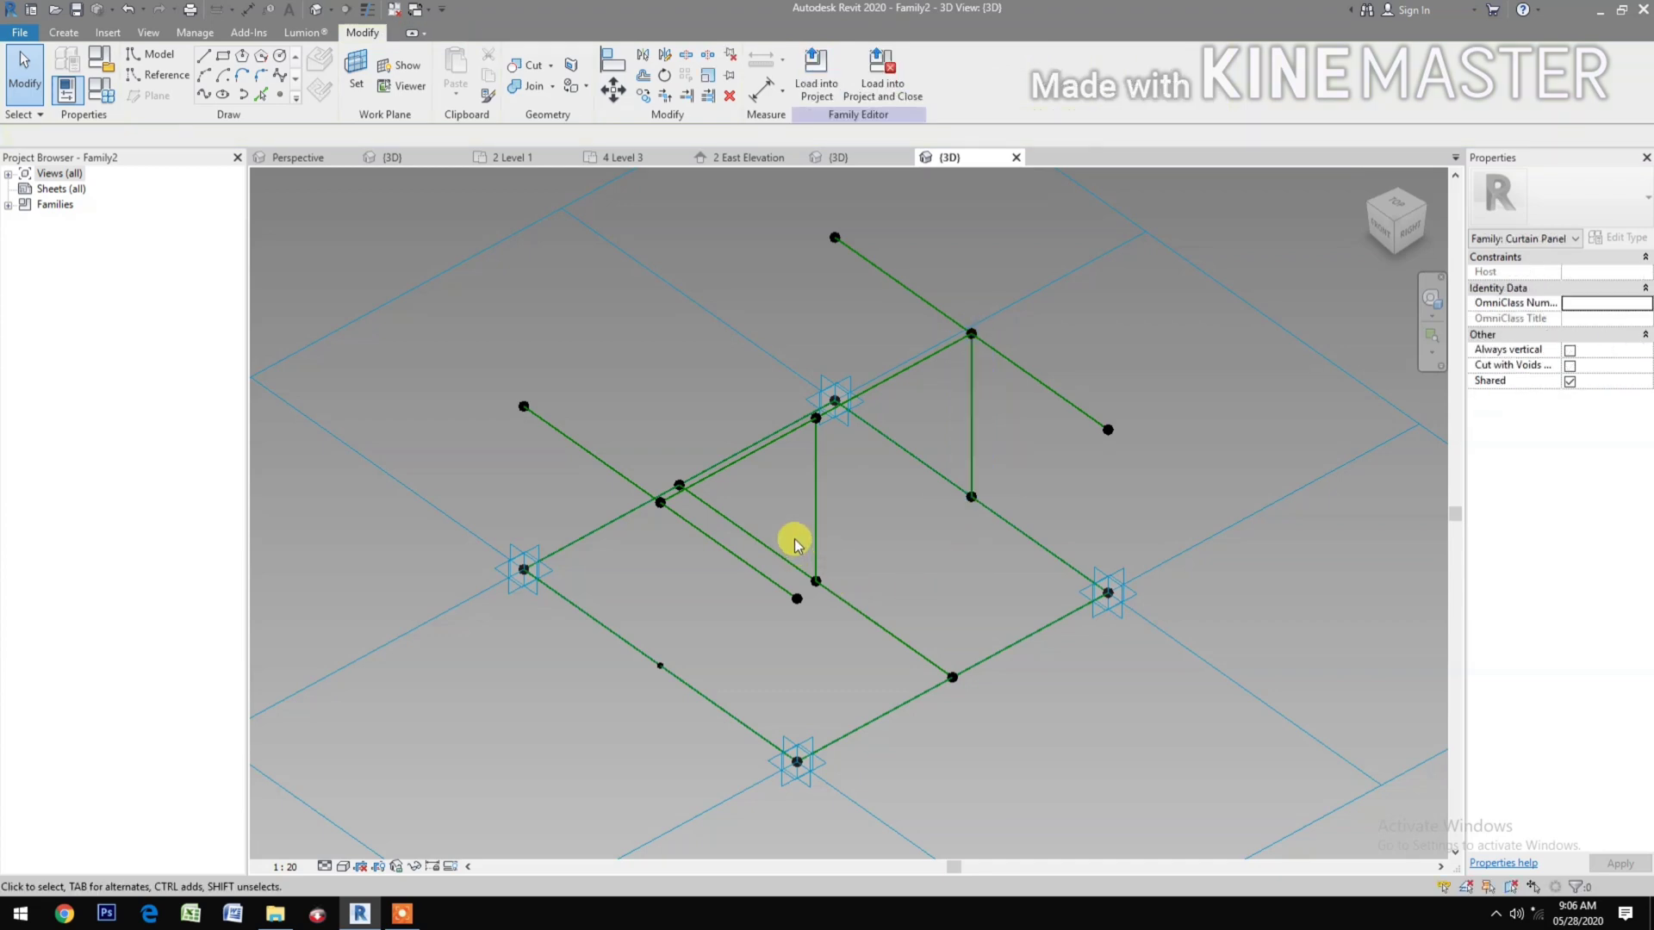
Step: Connect the base centre point to the right end of the far raised line with a spline through points and make it a reference line
left_click_drag(795, 540, 846, 591)
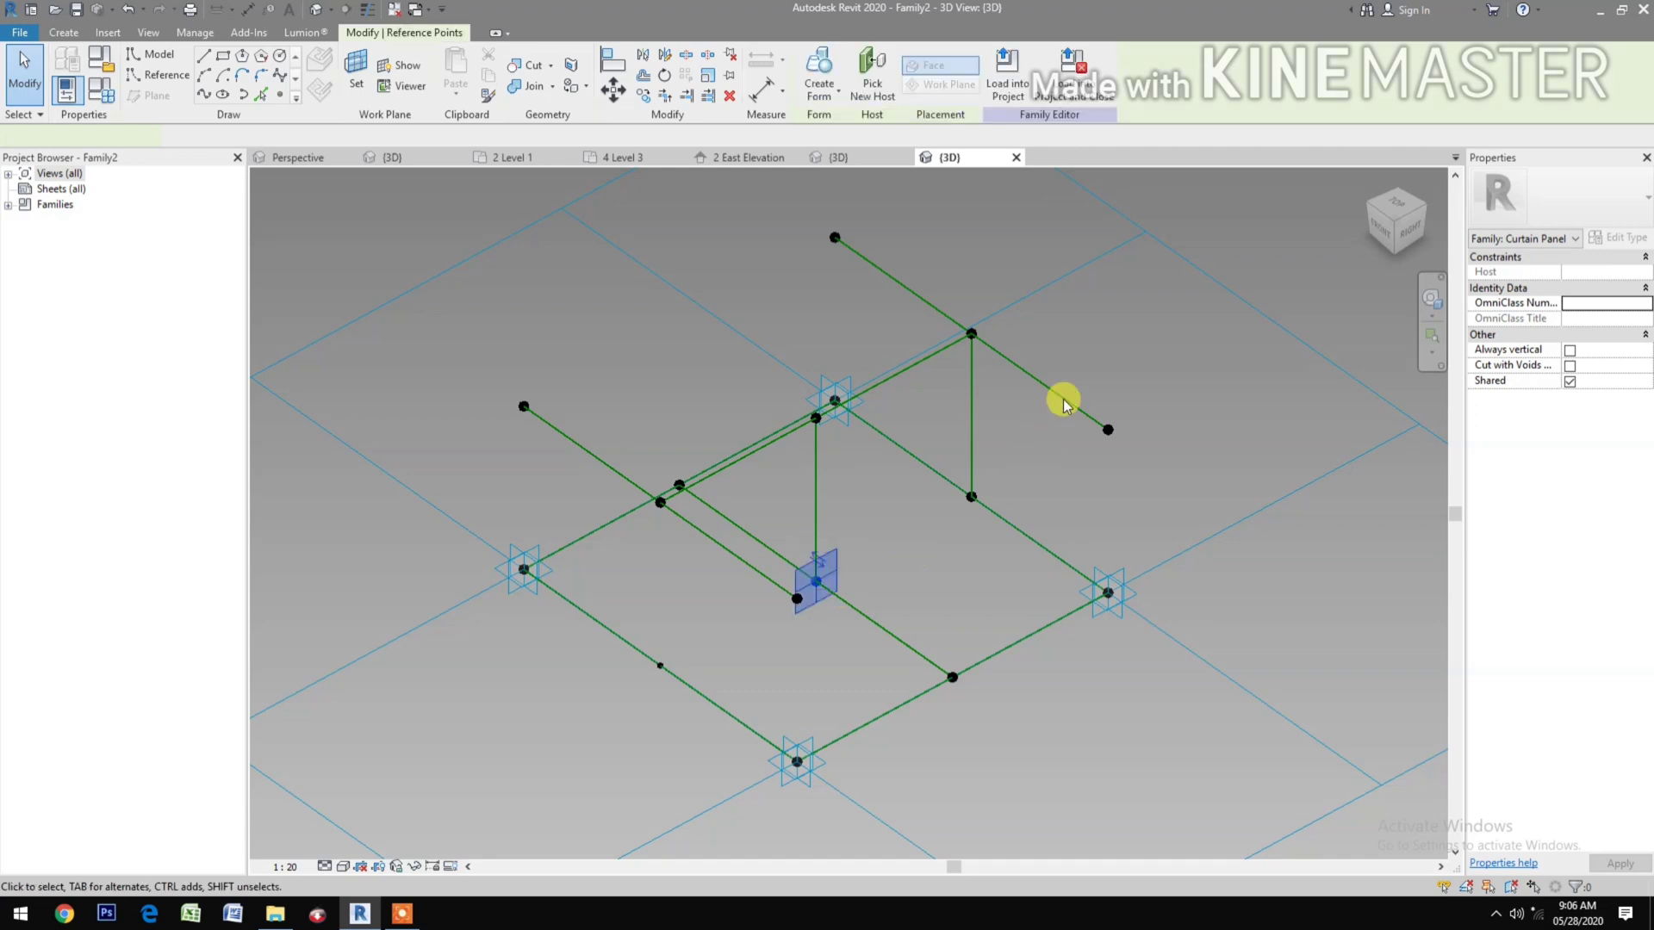
left_click_drag(1075, 364, 1123, 460)
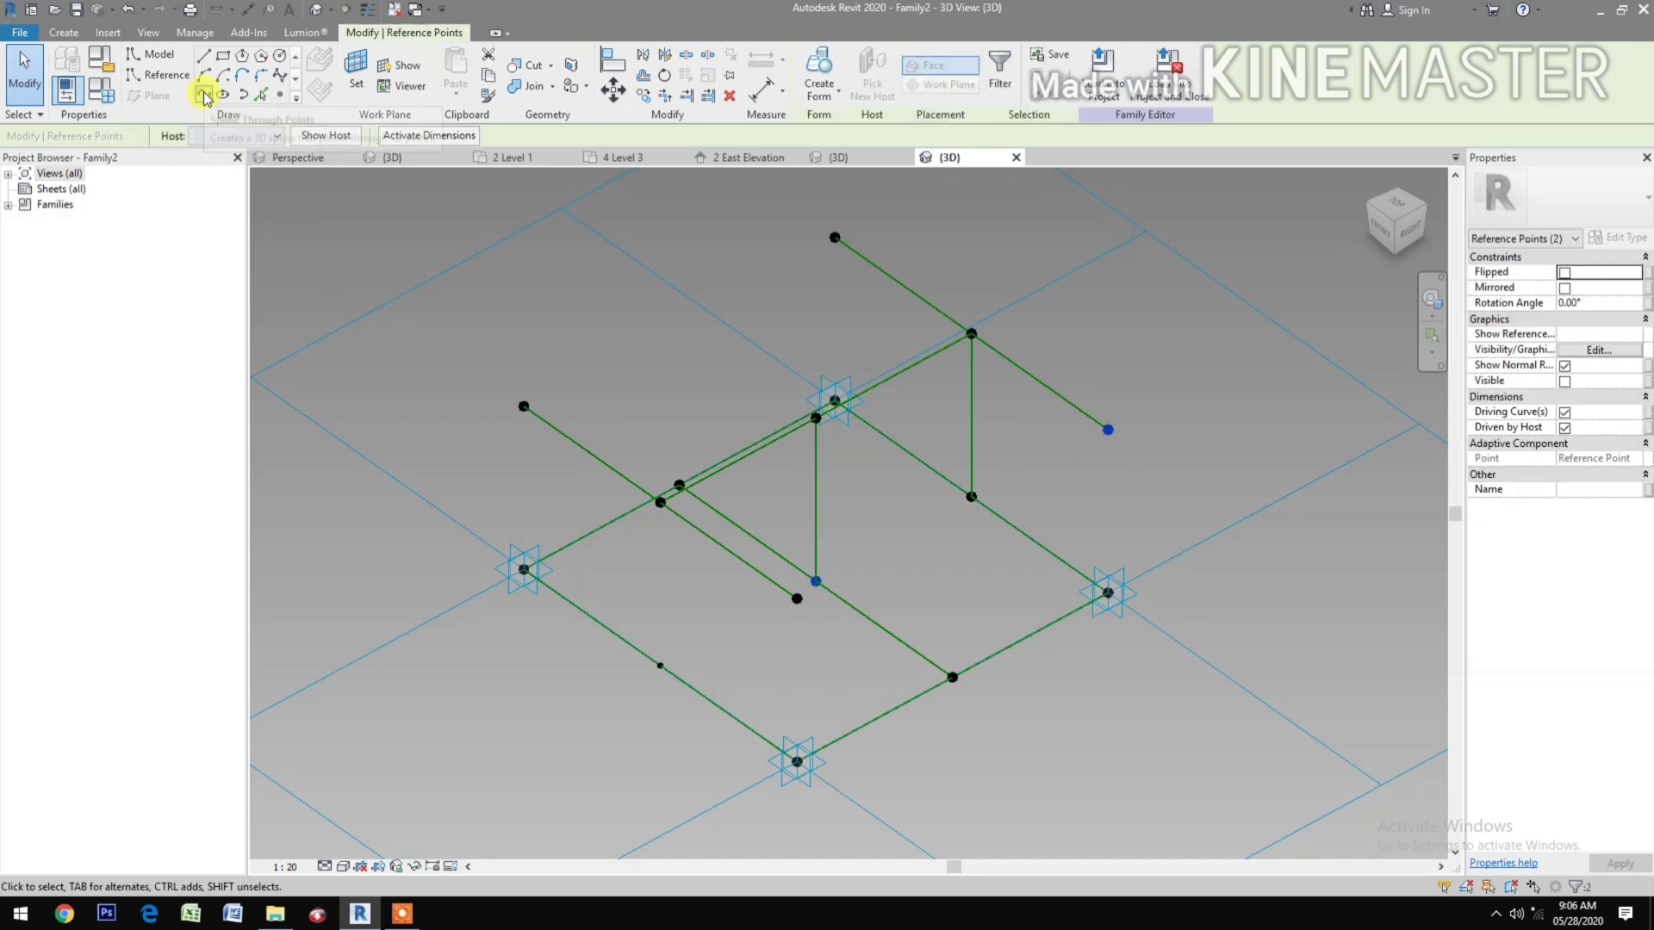
key("s")
key("p")
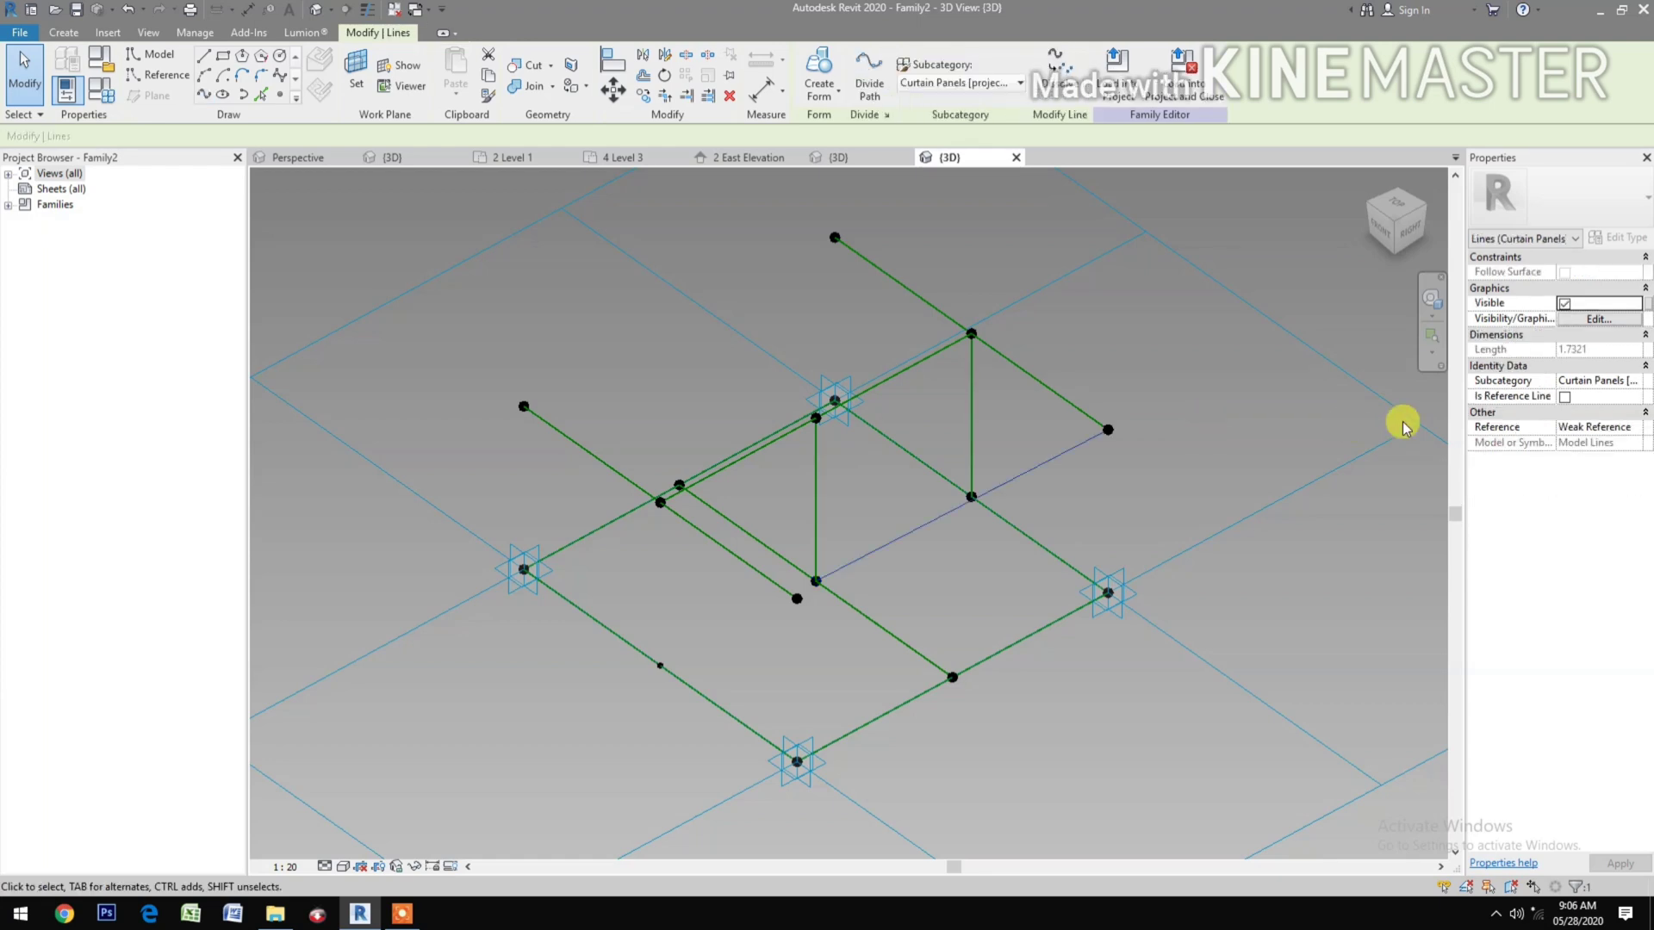
left_click(1564, 397)
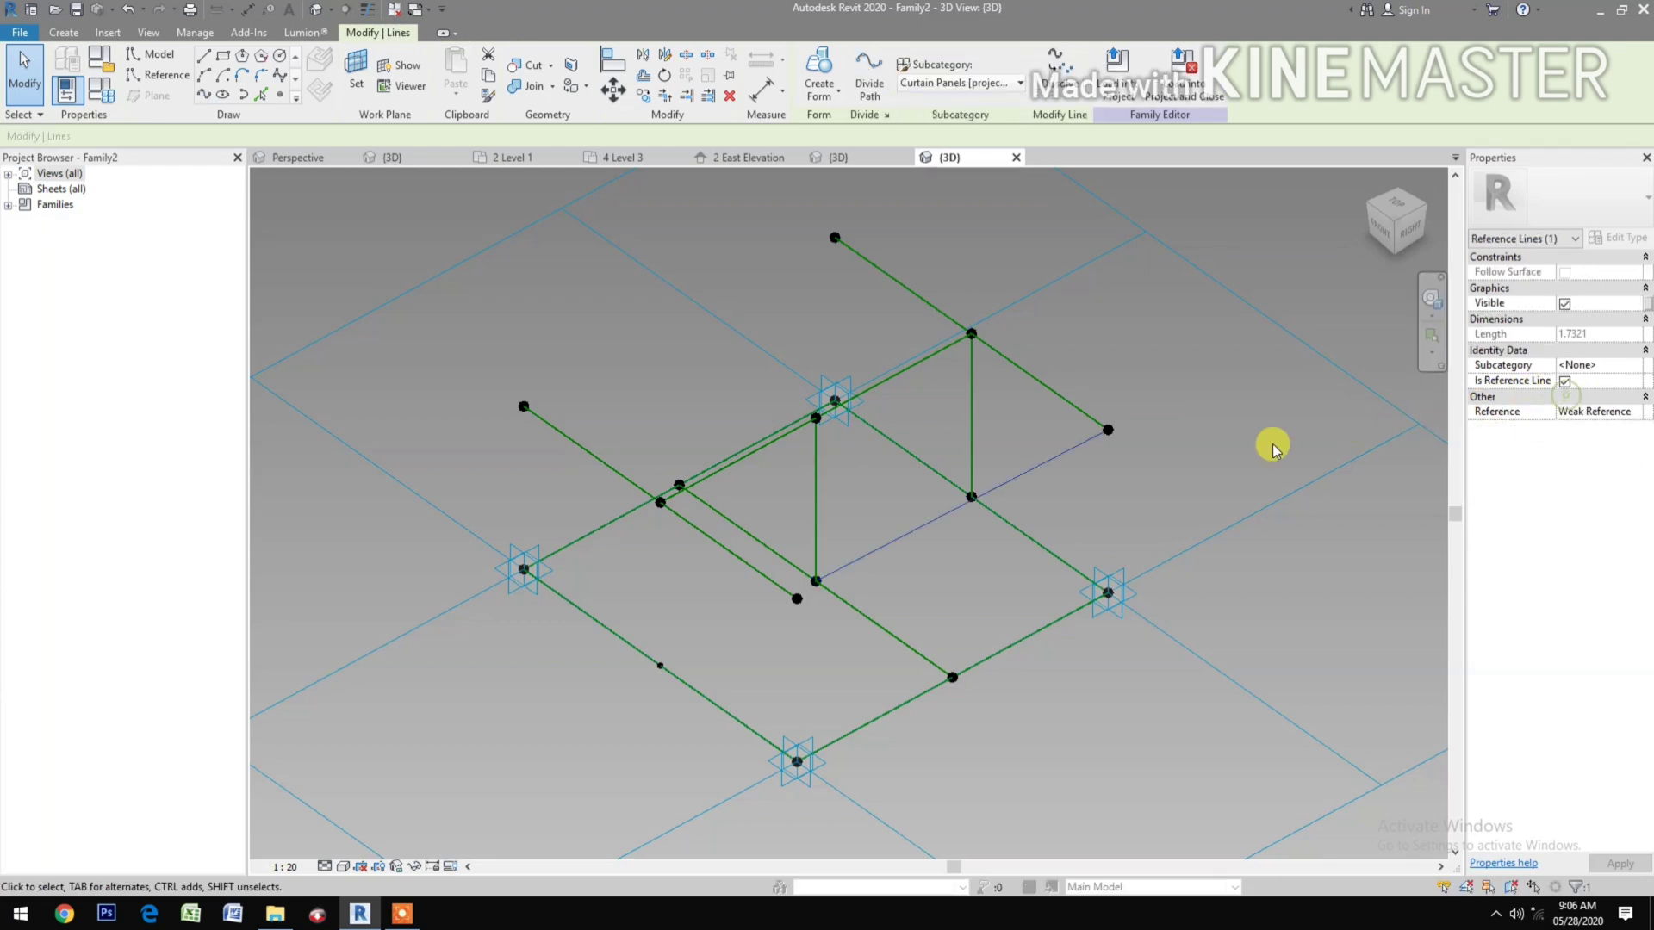
left_click(804, 251)
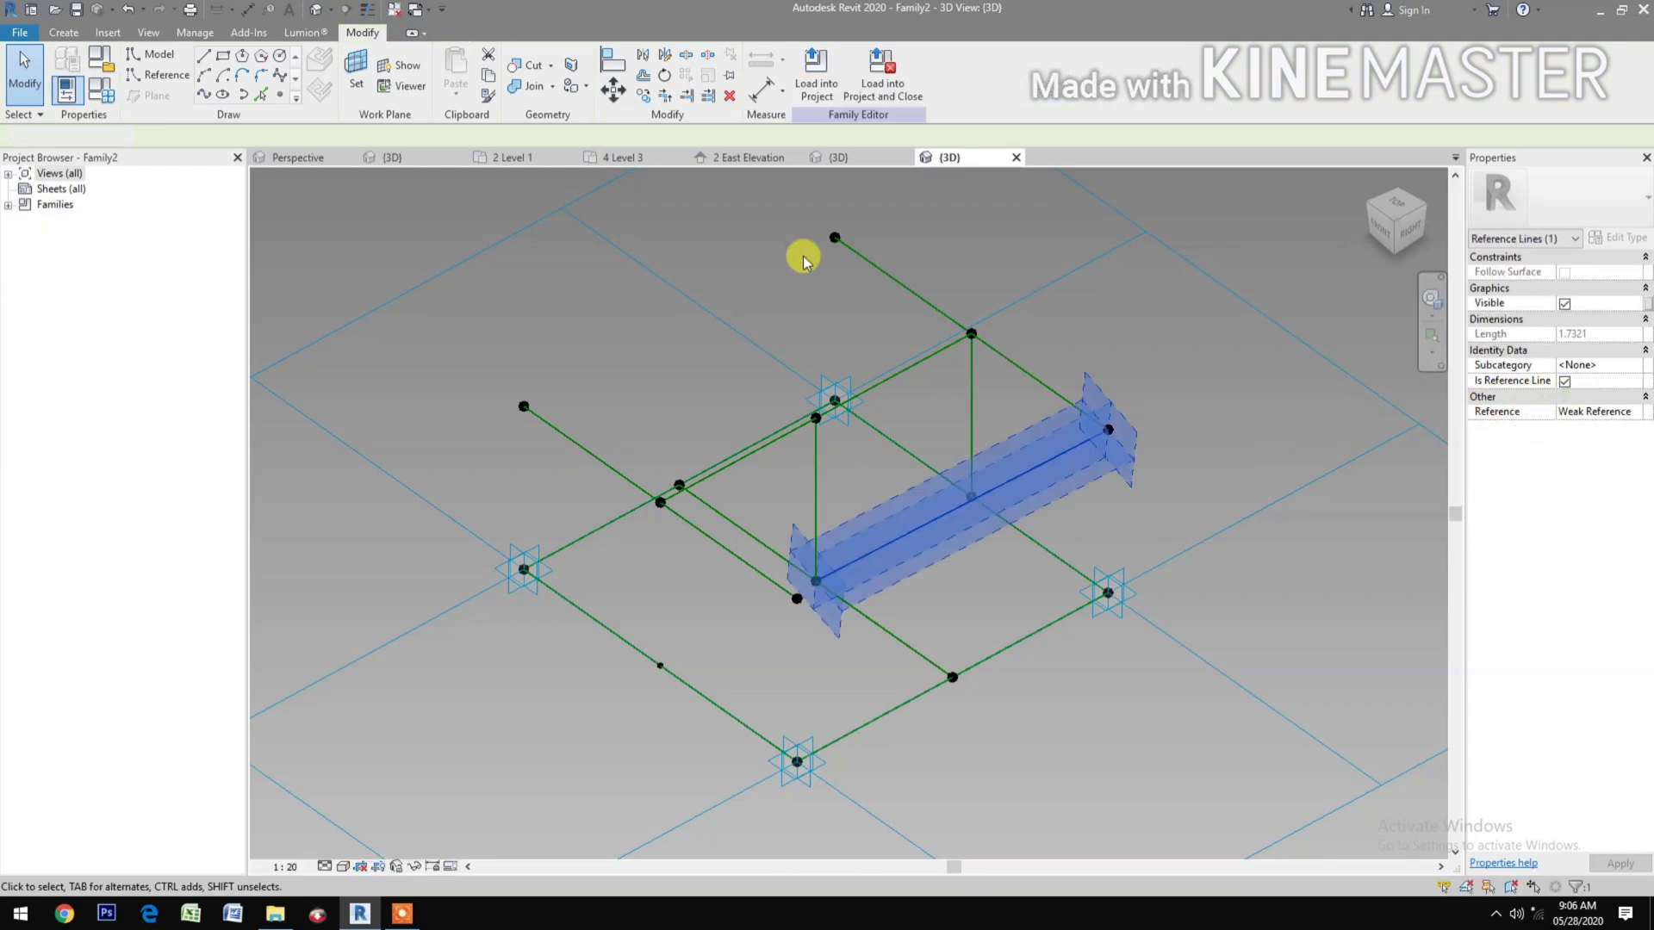
Step: Connect the base centre point to the left end of the far raised line with a spline through points and make it a reference line
left_click_drag(772, 211, 857, 287)
left_click_drag(789, 529, 836, 575)
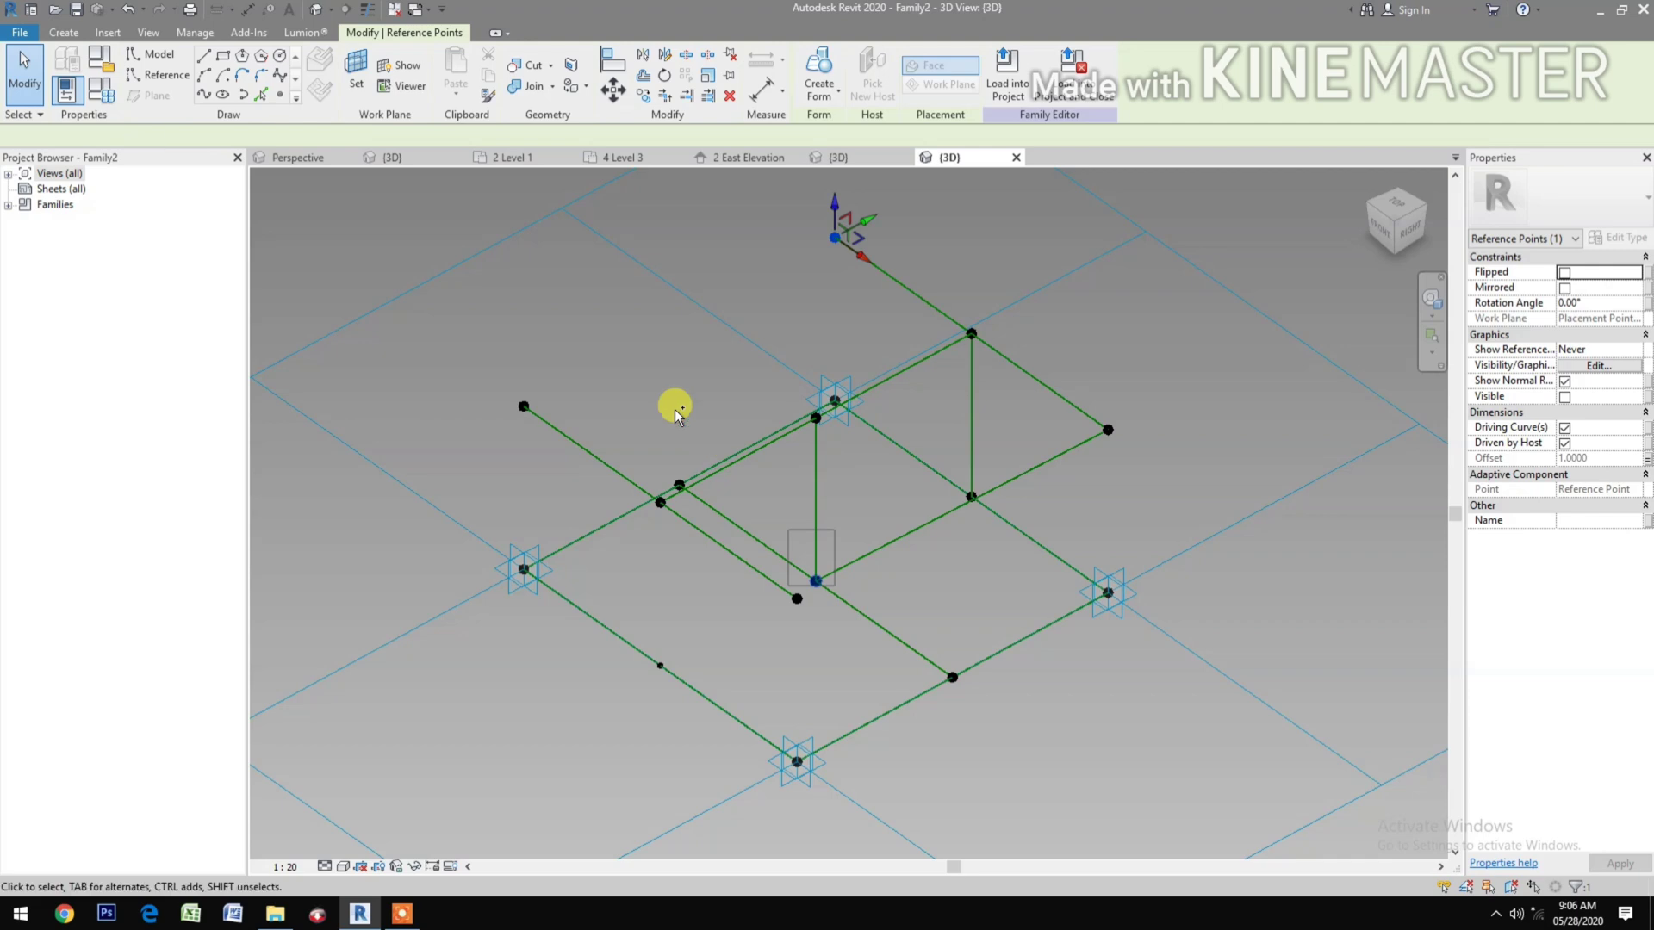
left_click(205, 95)
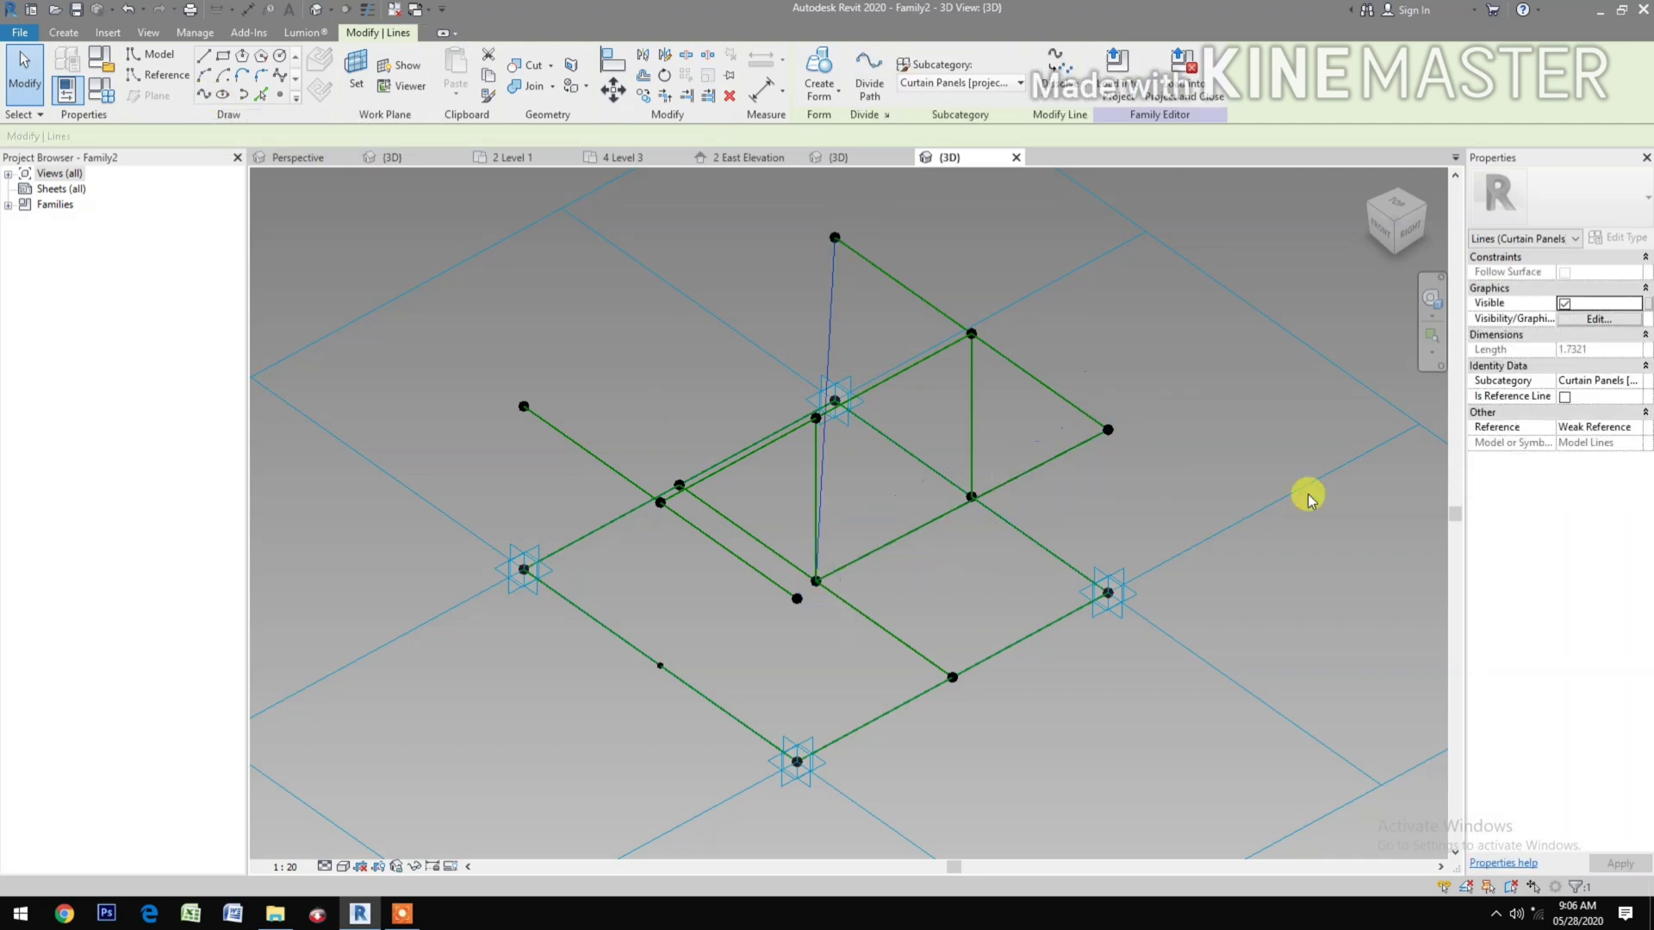
left_click(1564, 396)
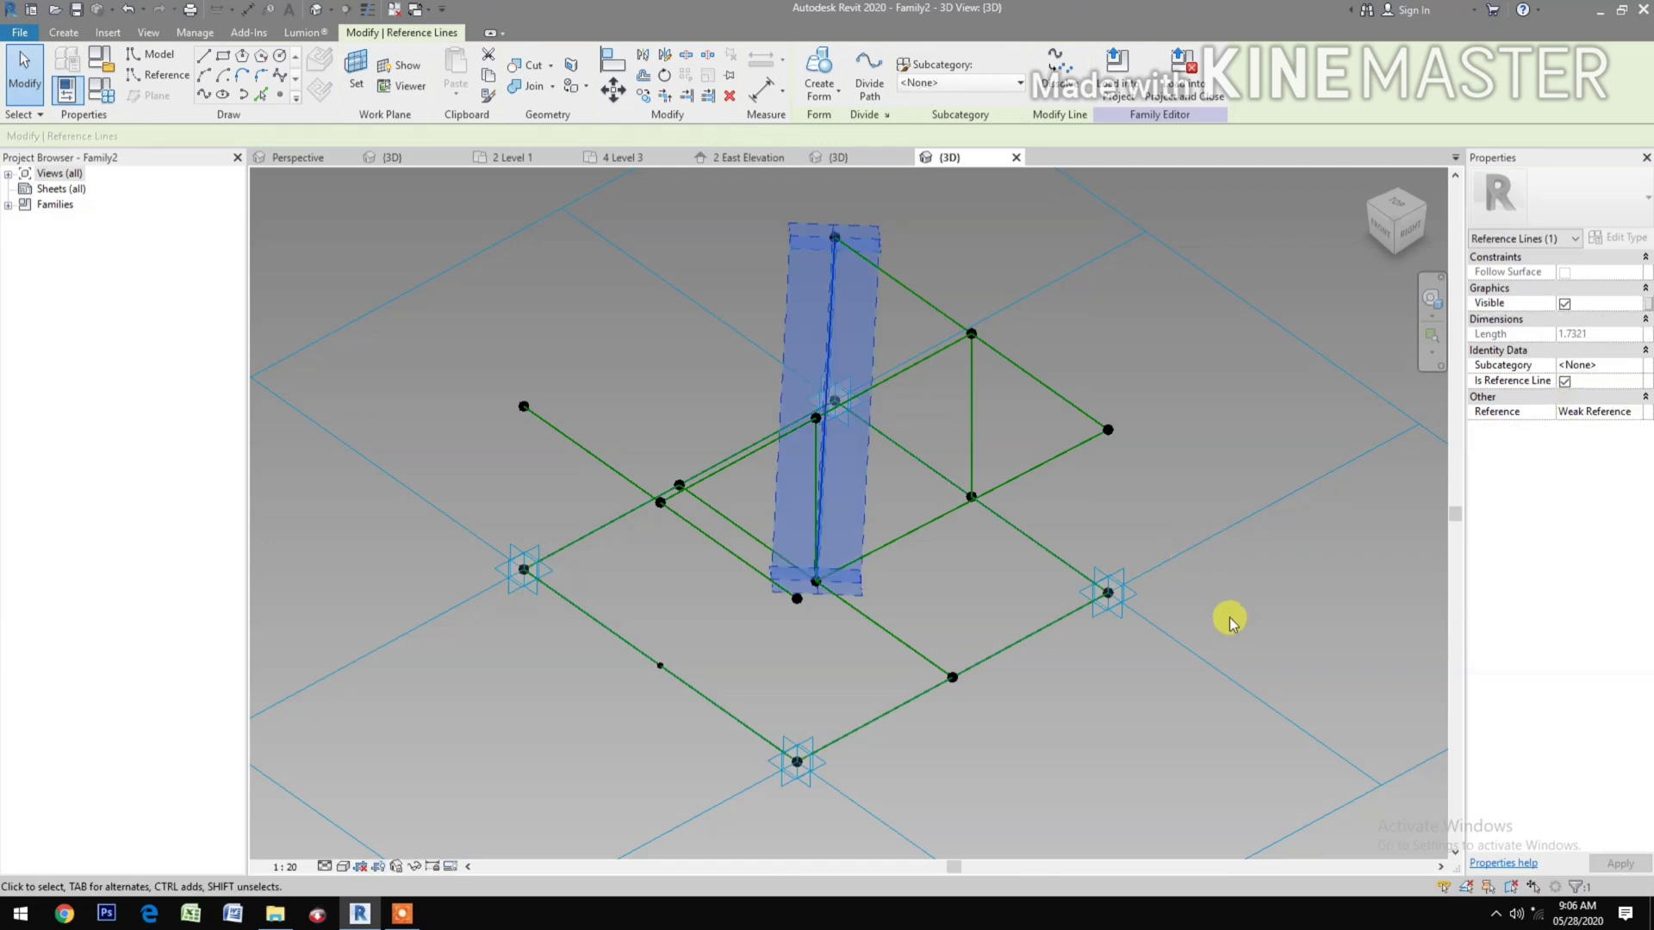
Step: Place a reference point partway up the vertical reference line beneath the far raised line's midpoint
key("Escape")
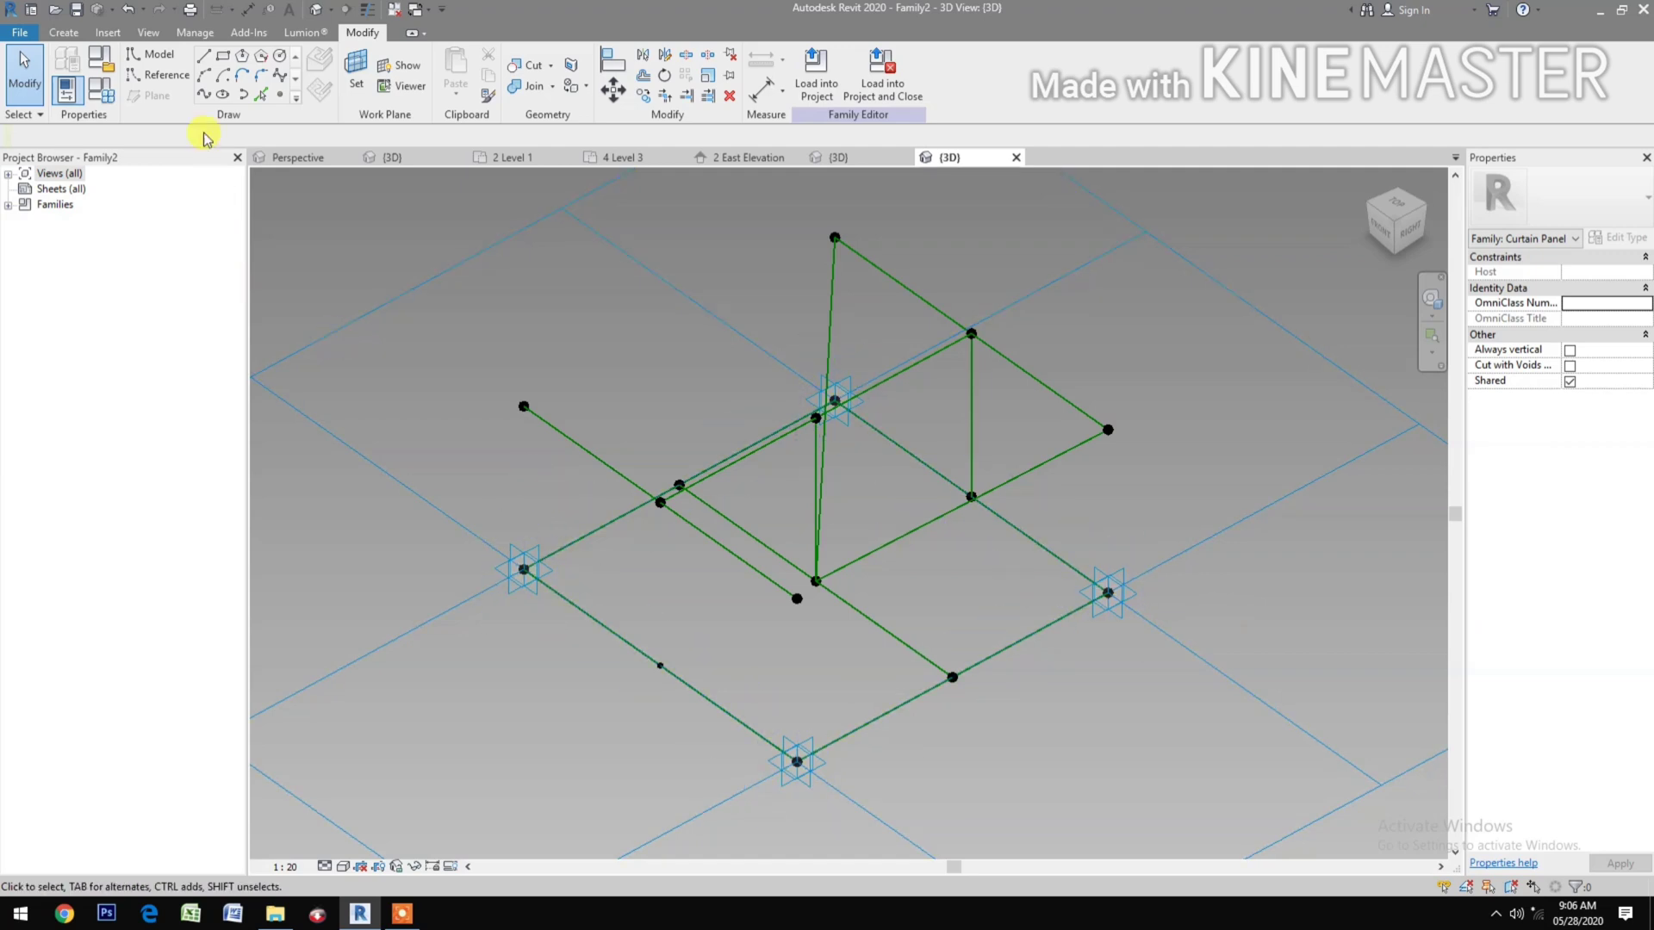
left_click(282, 95)
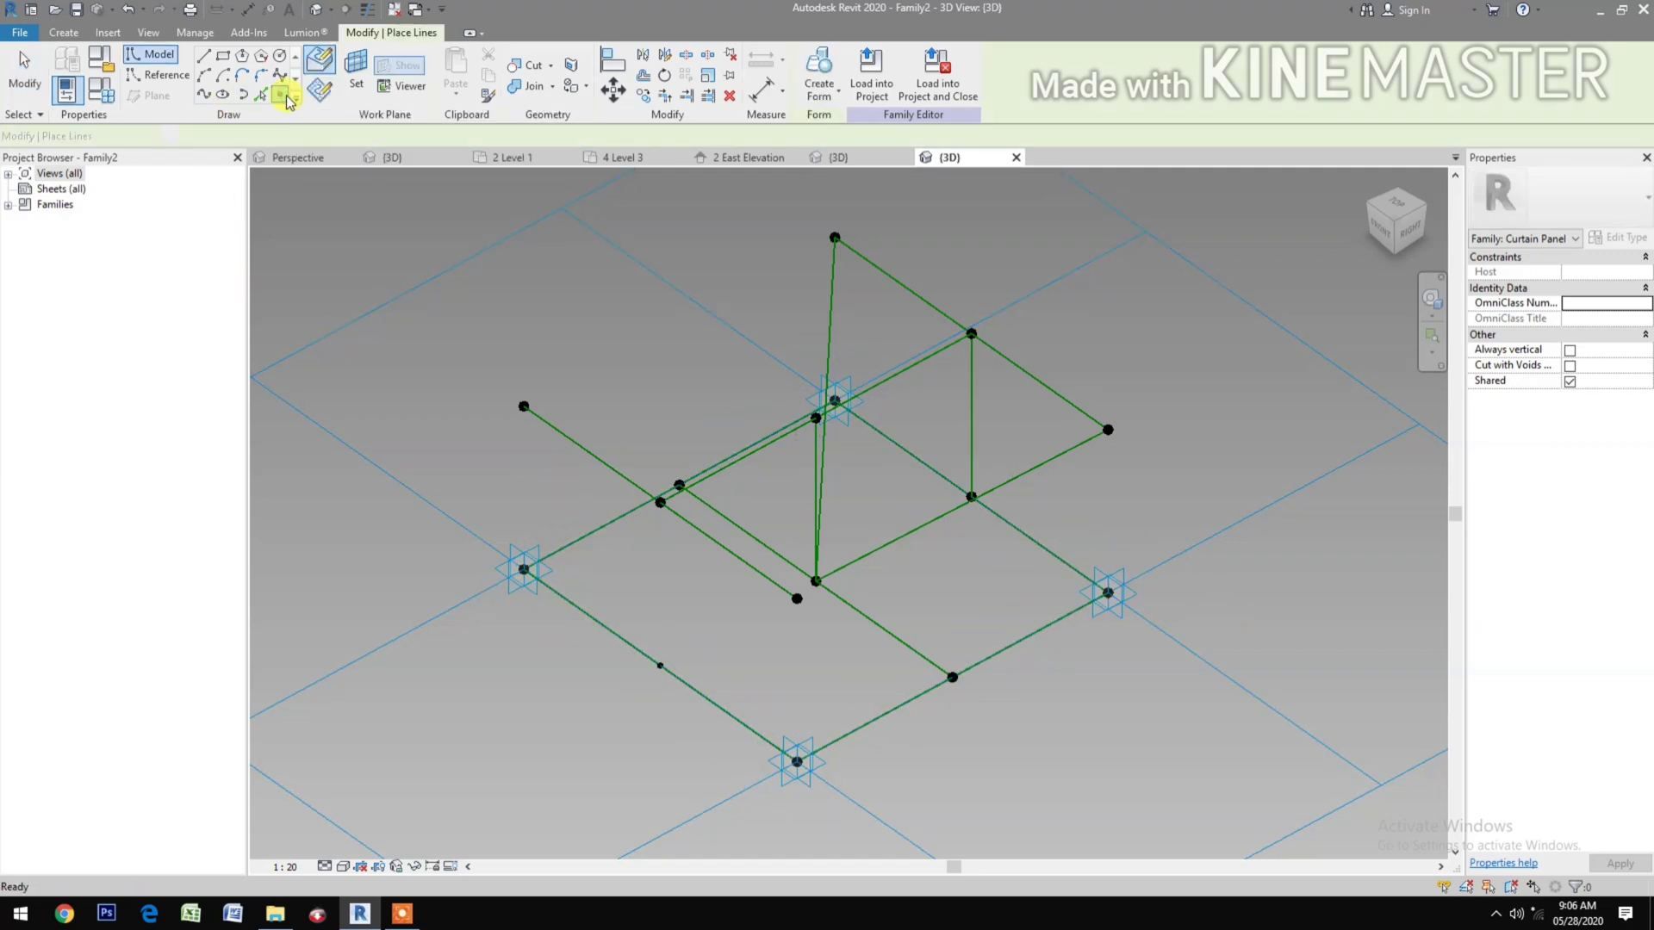
left_click(970, 392)
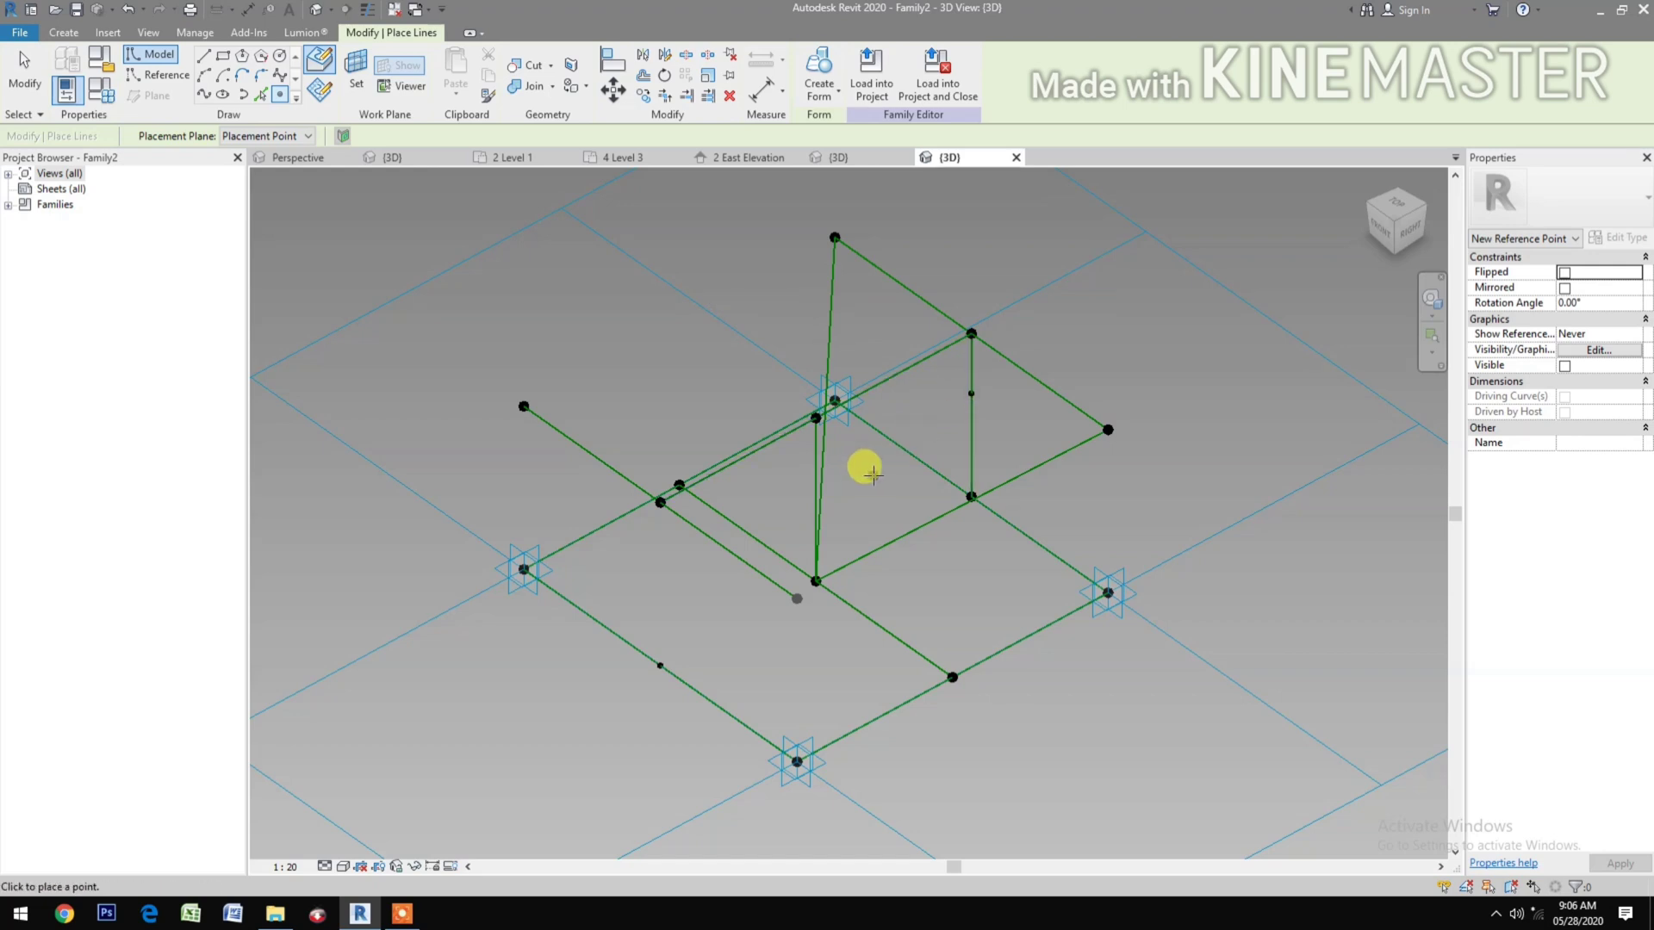
key("Escape")
key("Escape")
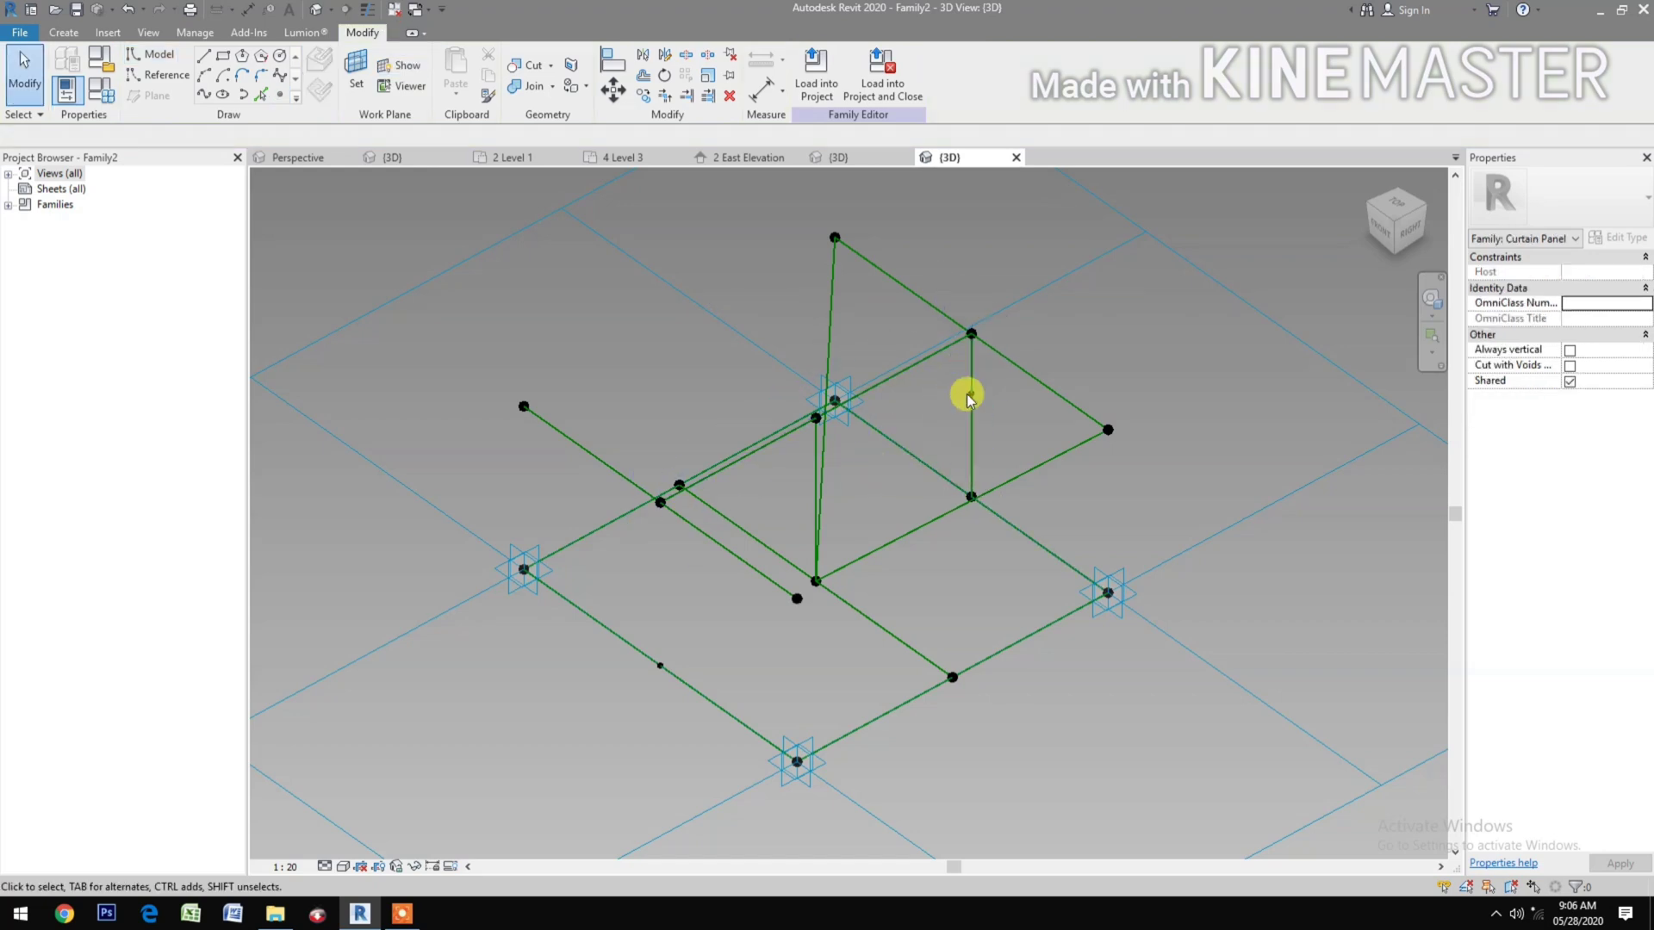
Step: Associate the far vertical line's point's Normalized Curve Parameter with a new family type parameter named NCP1
left_click(971, 394)
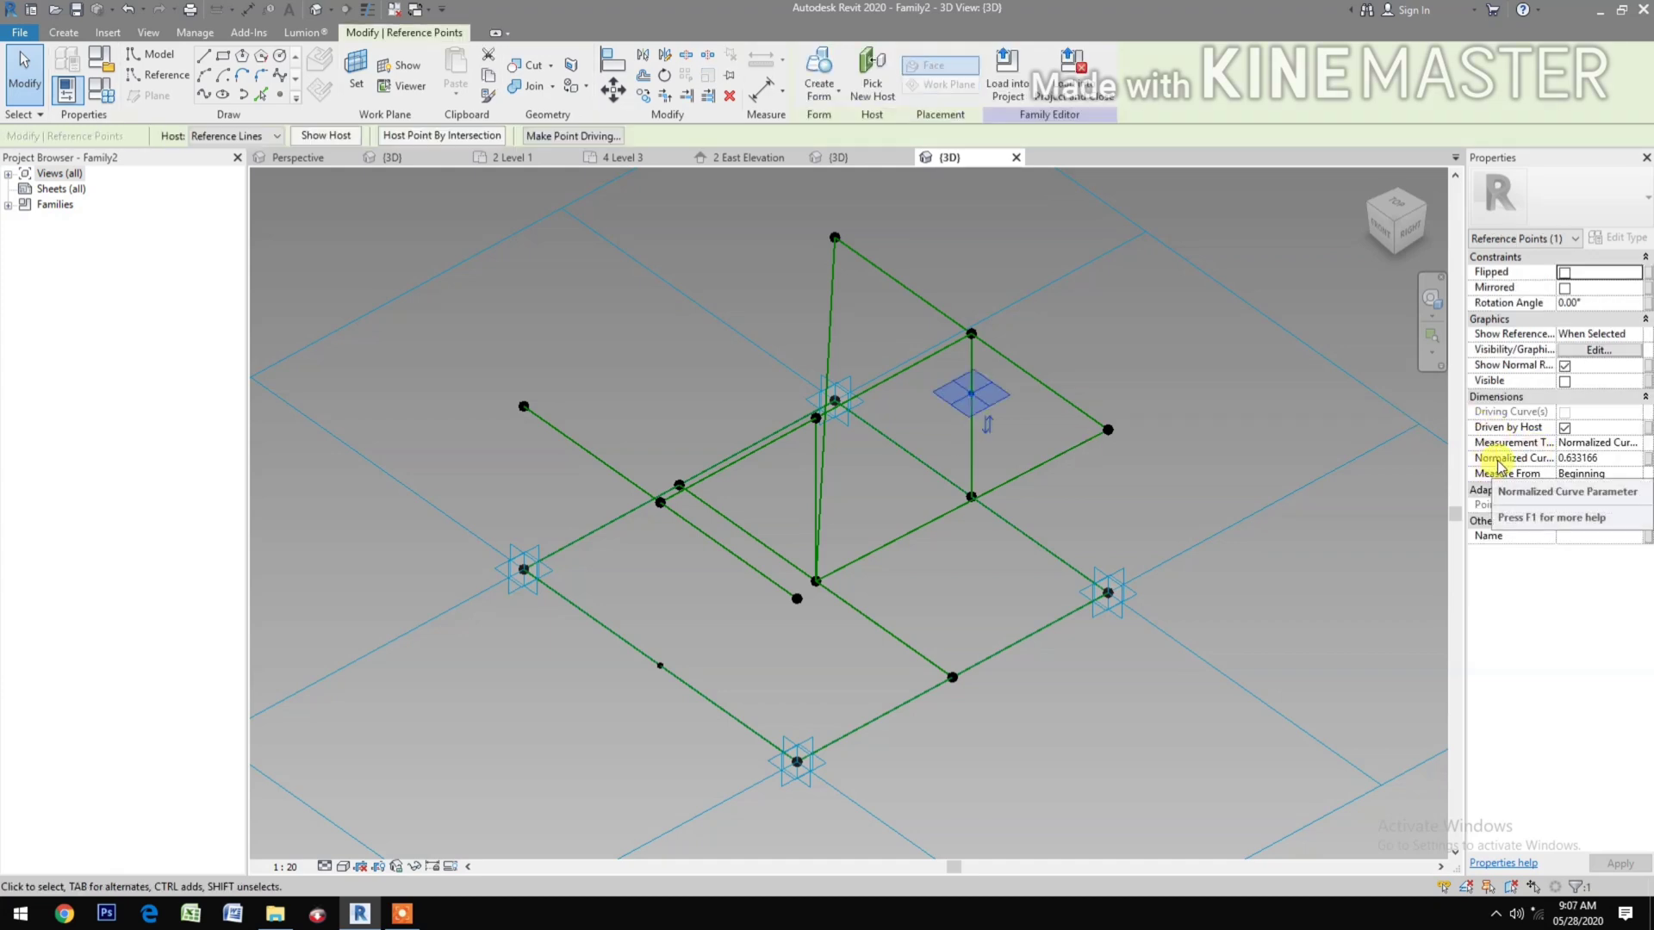
left_click(1646, 459)
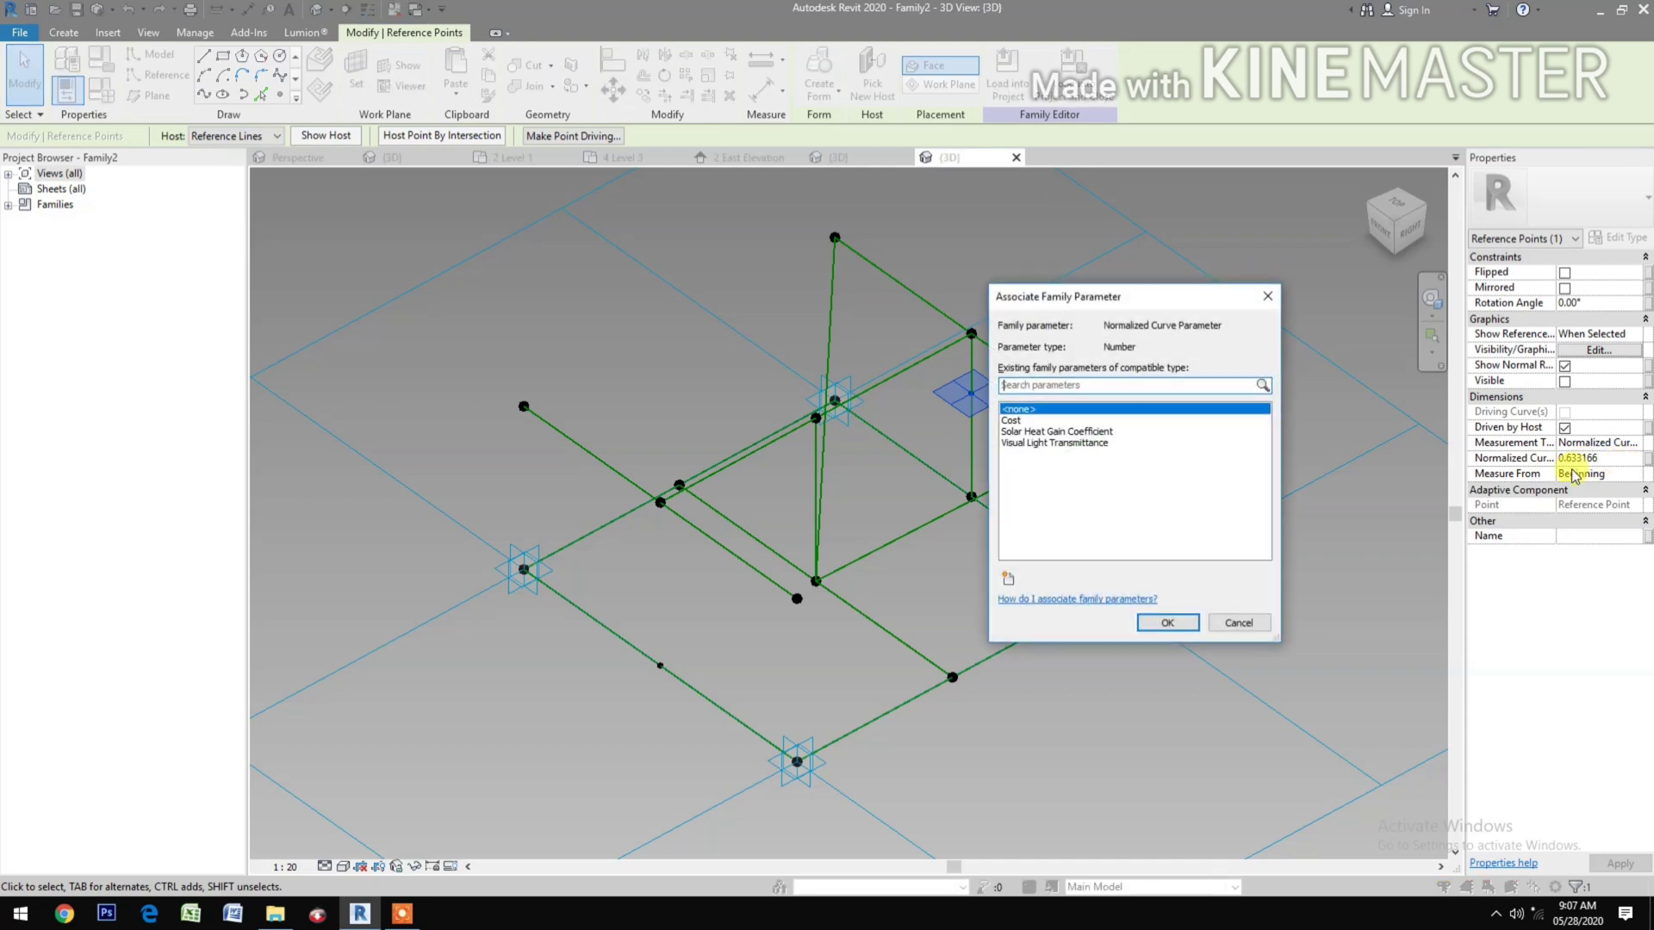
left_click(1006, 579)
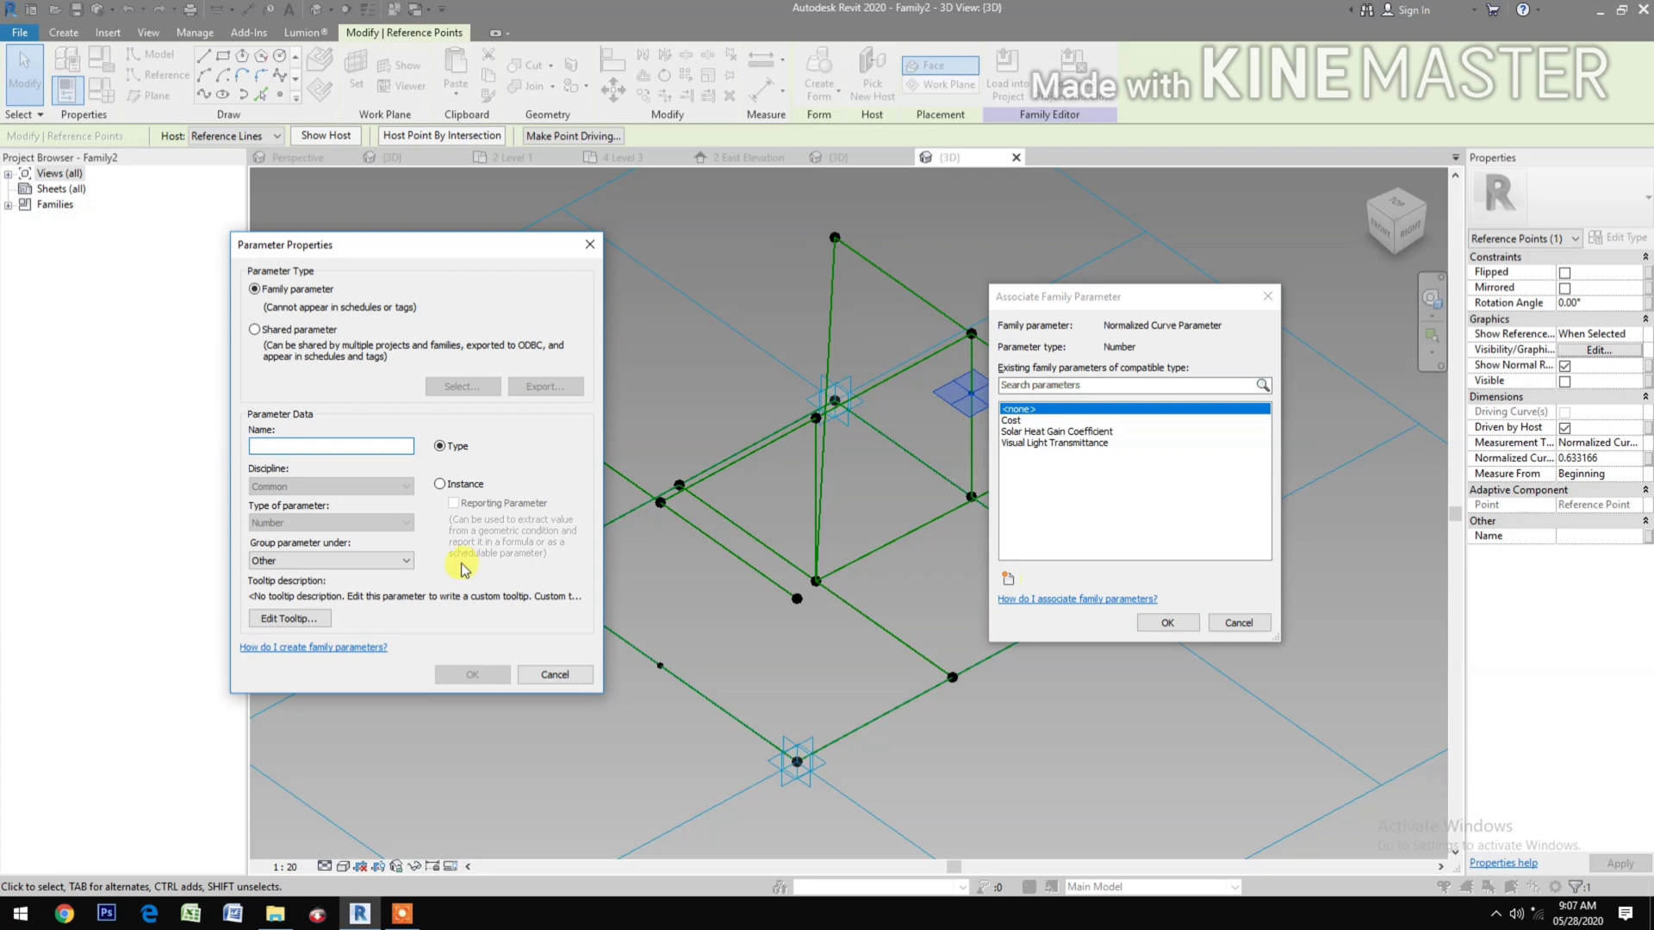
type("NC")
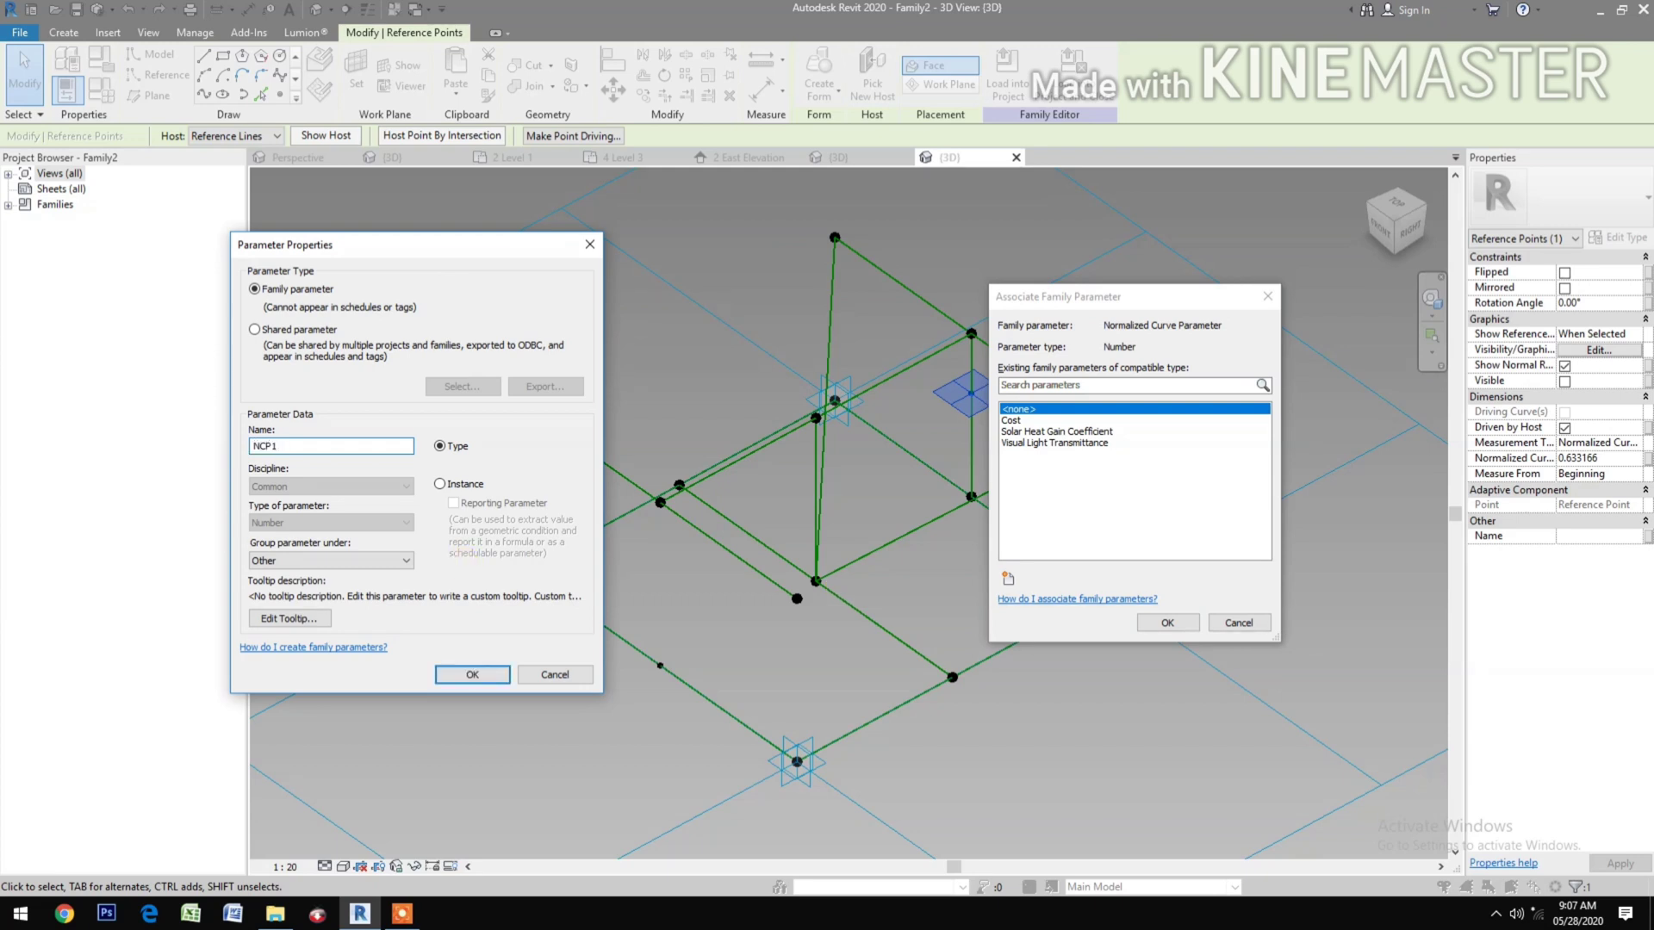
type("P1")
left_click(472, 675)
left_click(1166, 622)
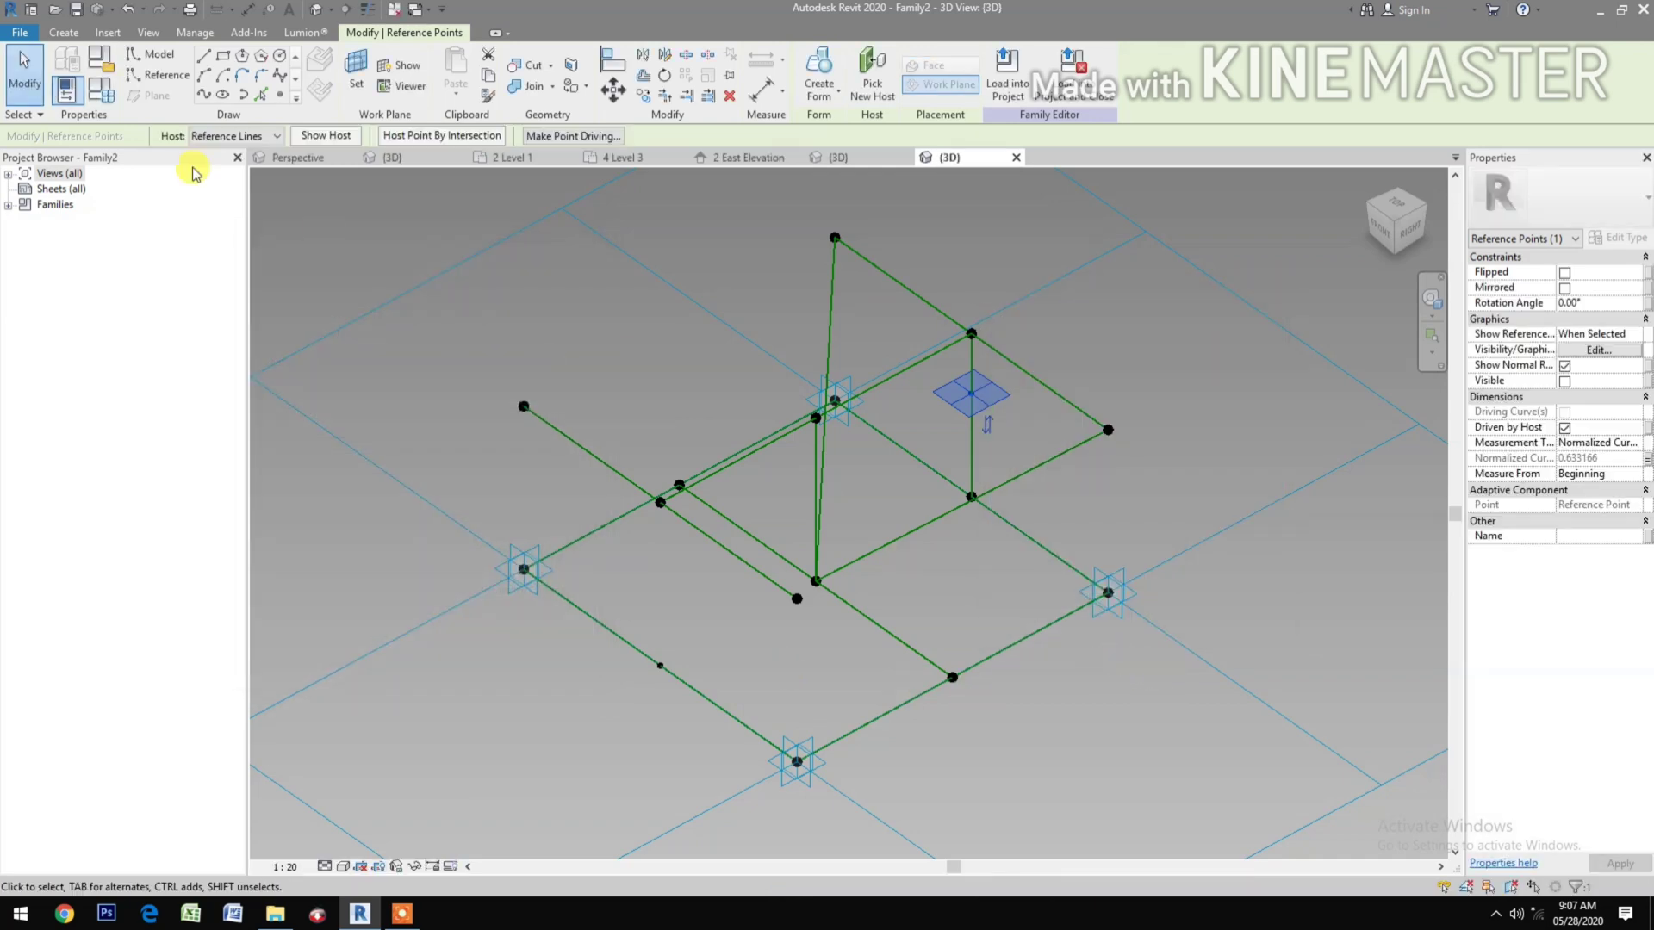
left_click(1171, 360)
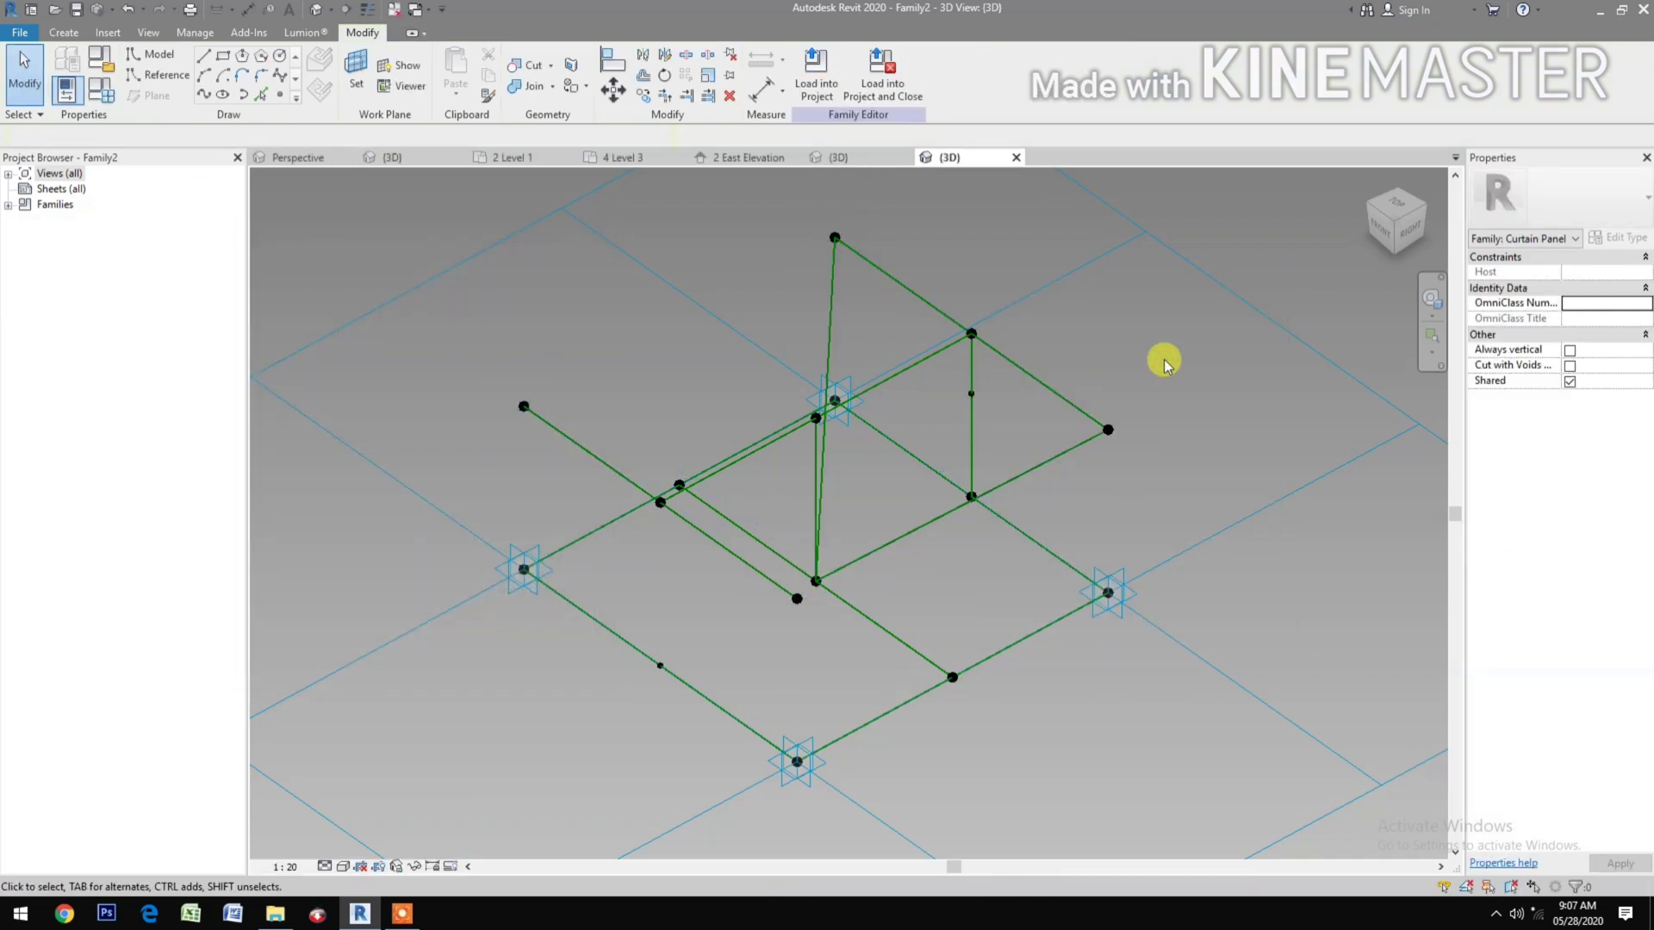
Step: Place a reference point near the upper end of the central vertical reference line
left_click(281, 97)
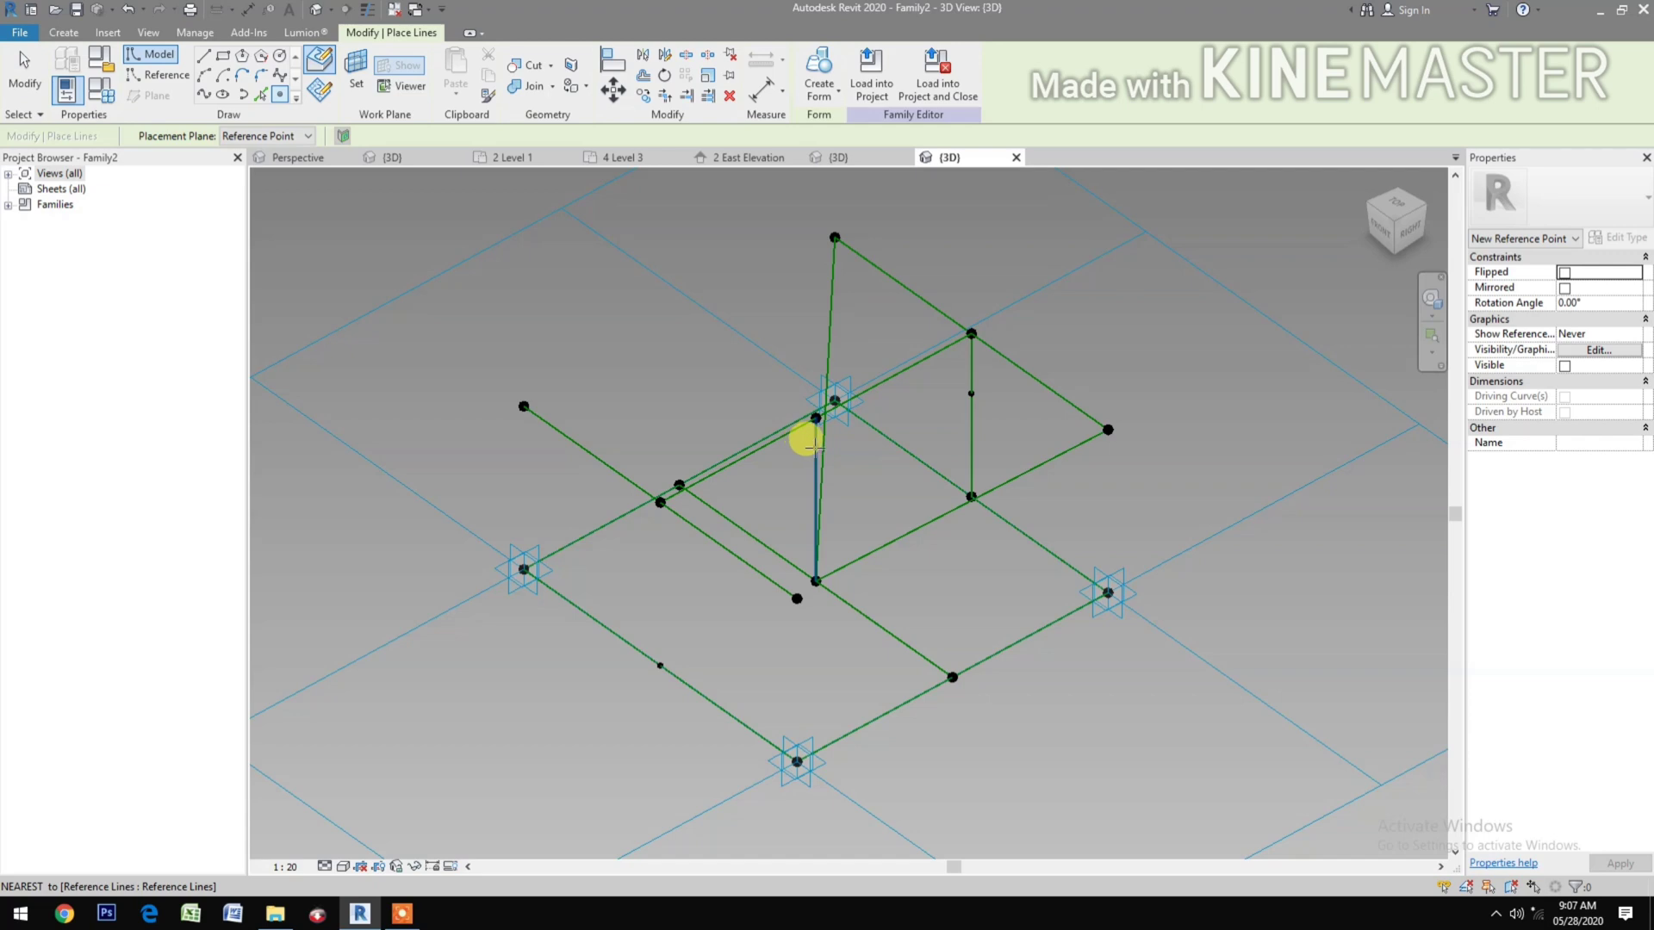
left_click(815, 447)
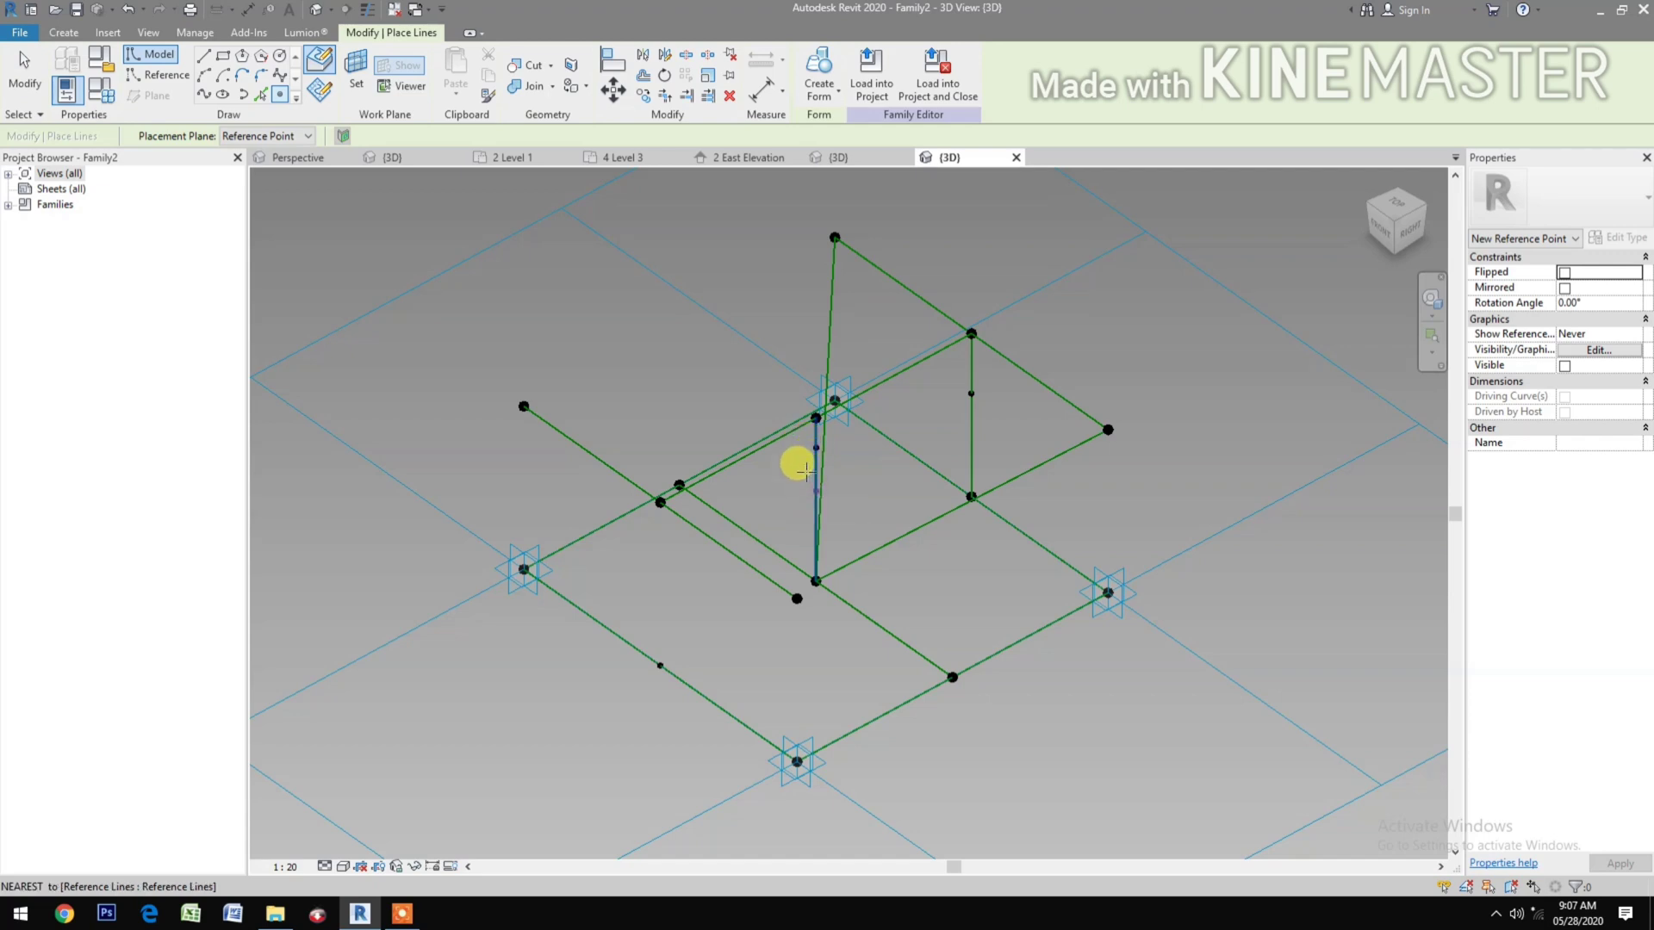
key("Escape")
key("Escape")
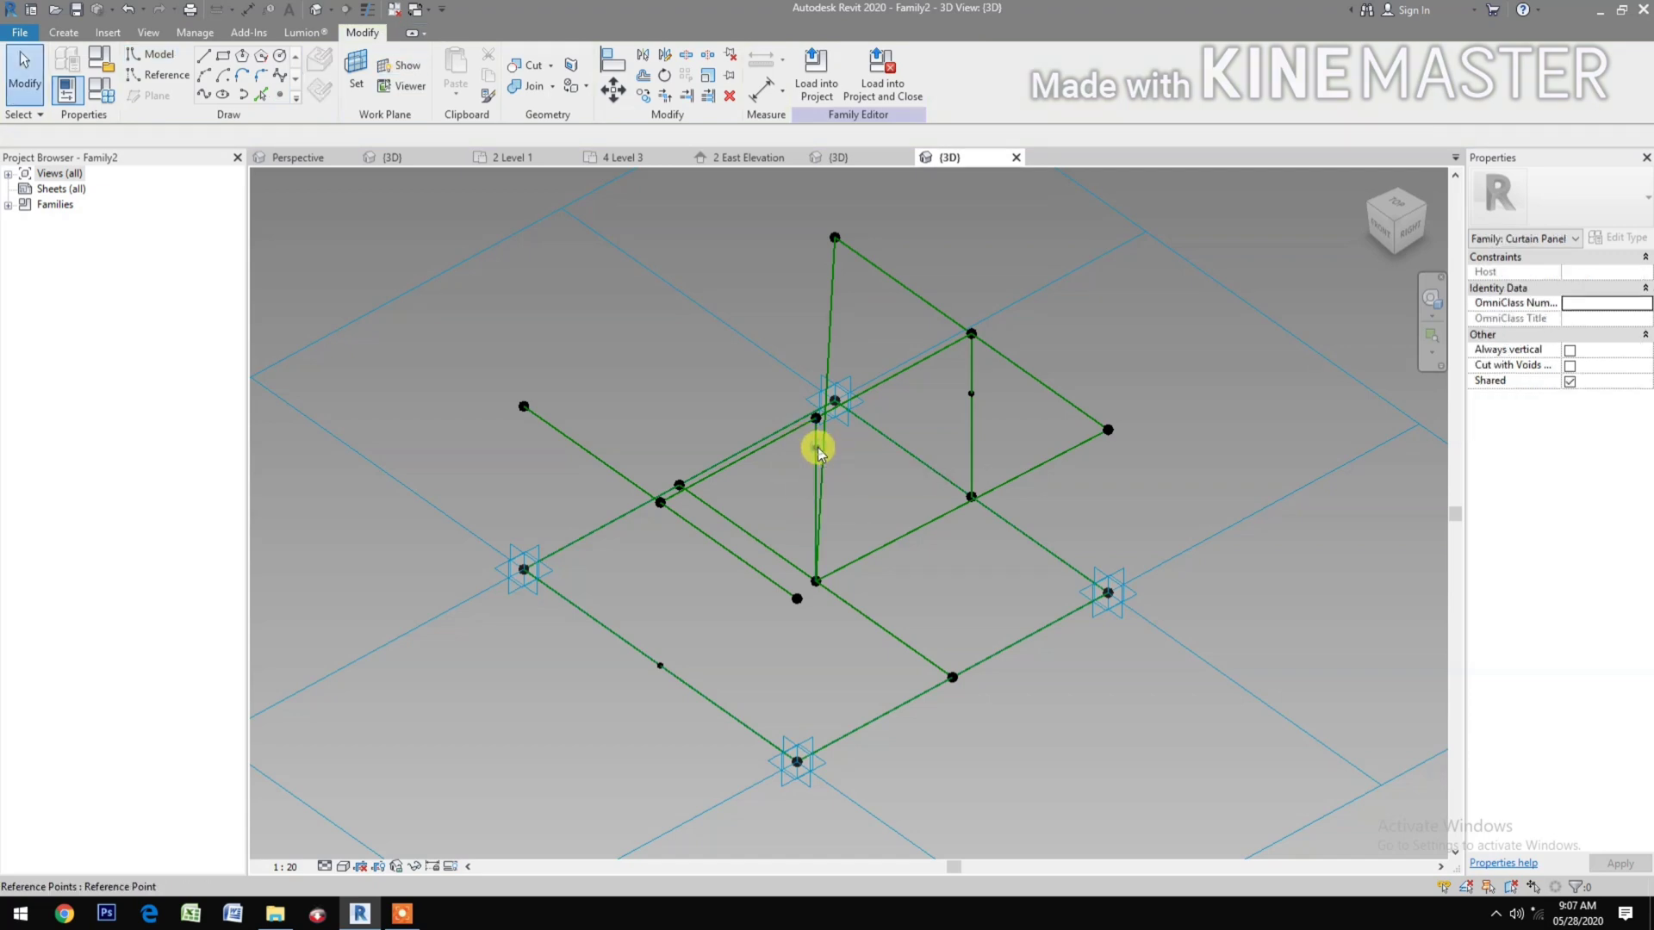
Step: Associate the central vertical line's point's Normalized Curve Parameter with a new family type parameter named NCP2
left_click(818, 447)
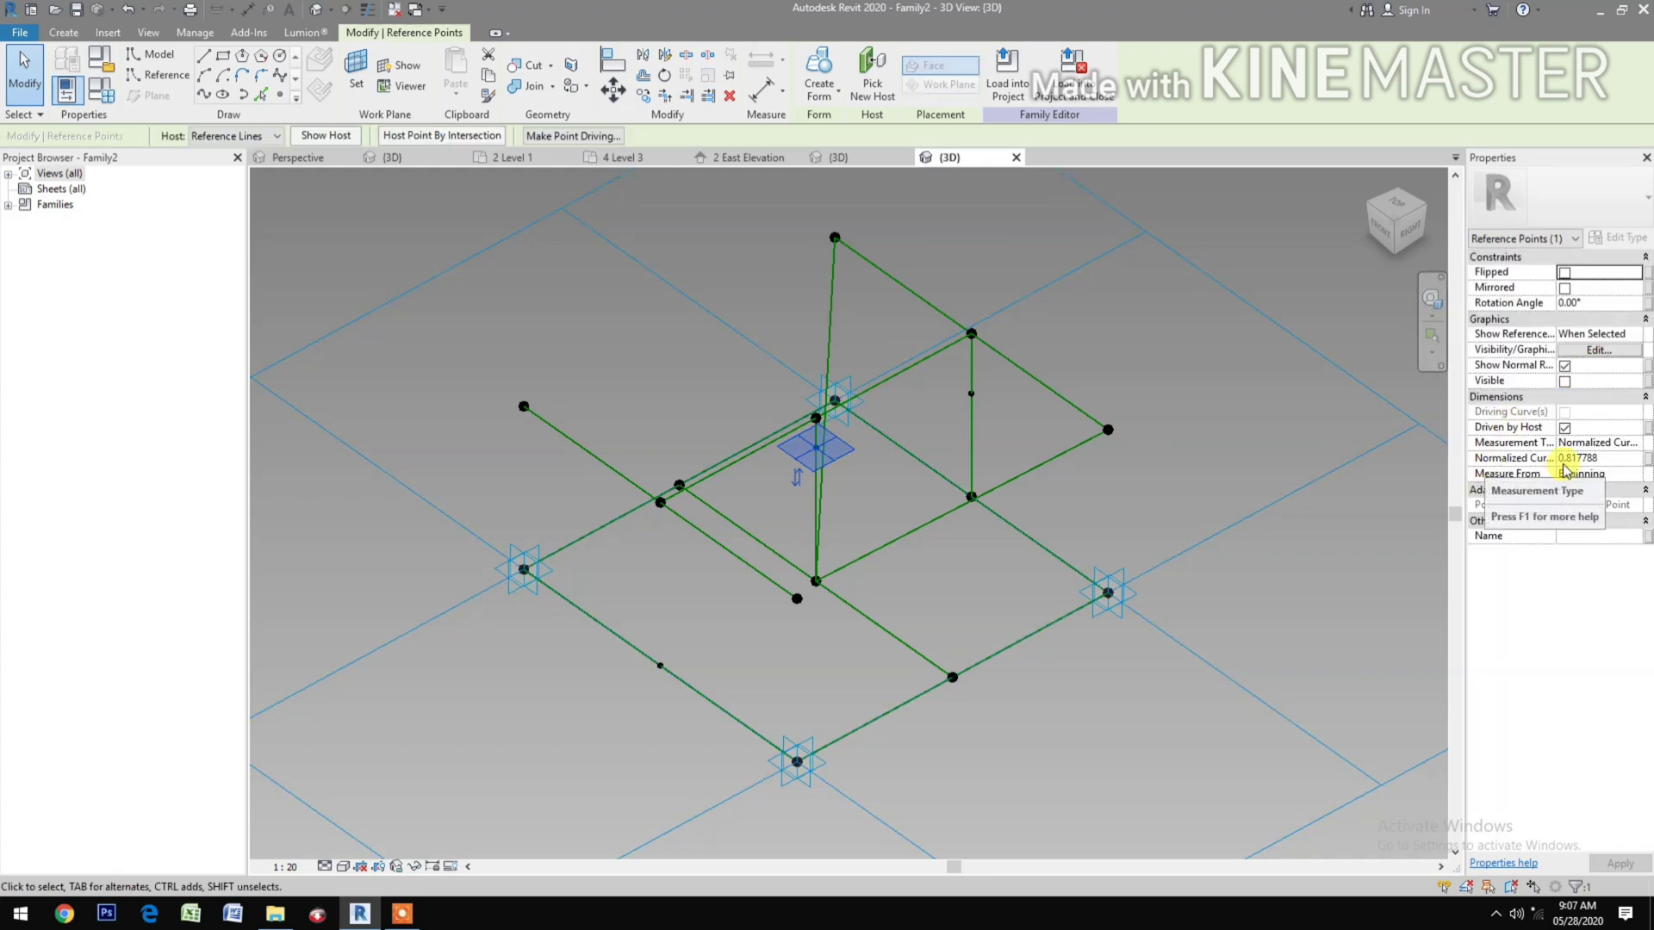
left_click(1648, 459)
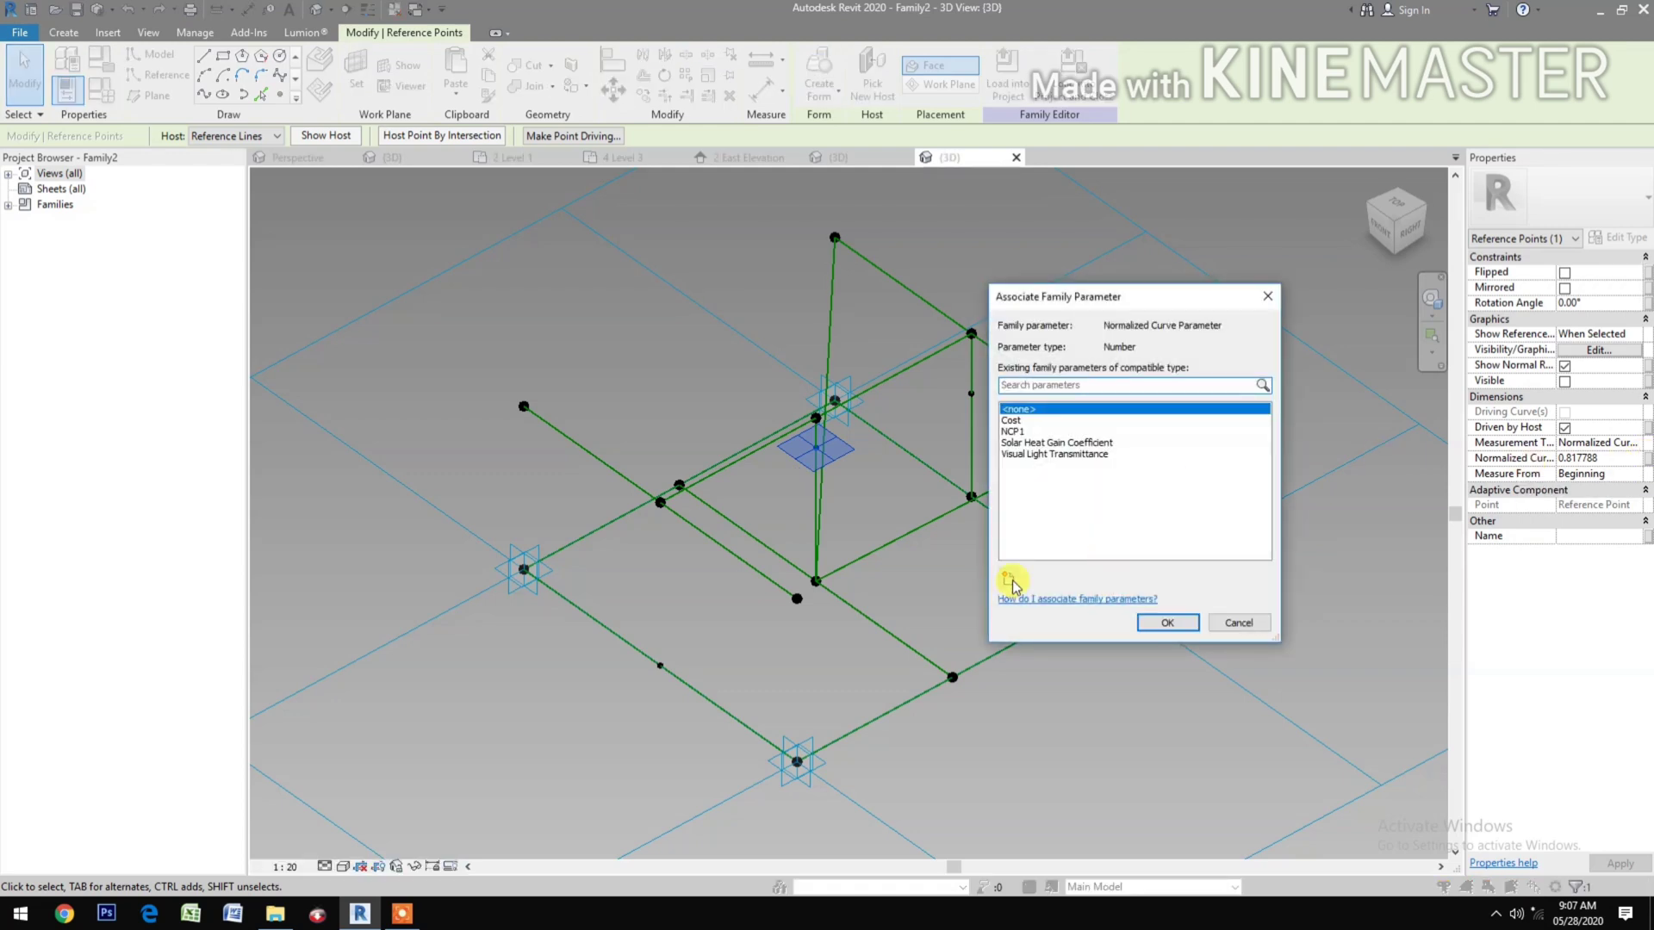
left_click(1009, 578)
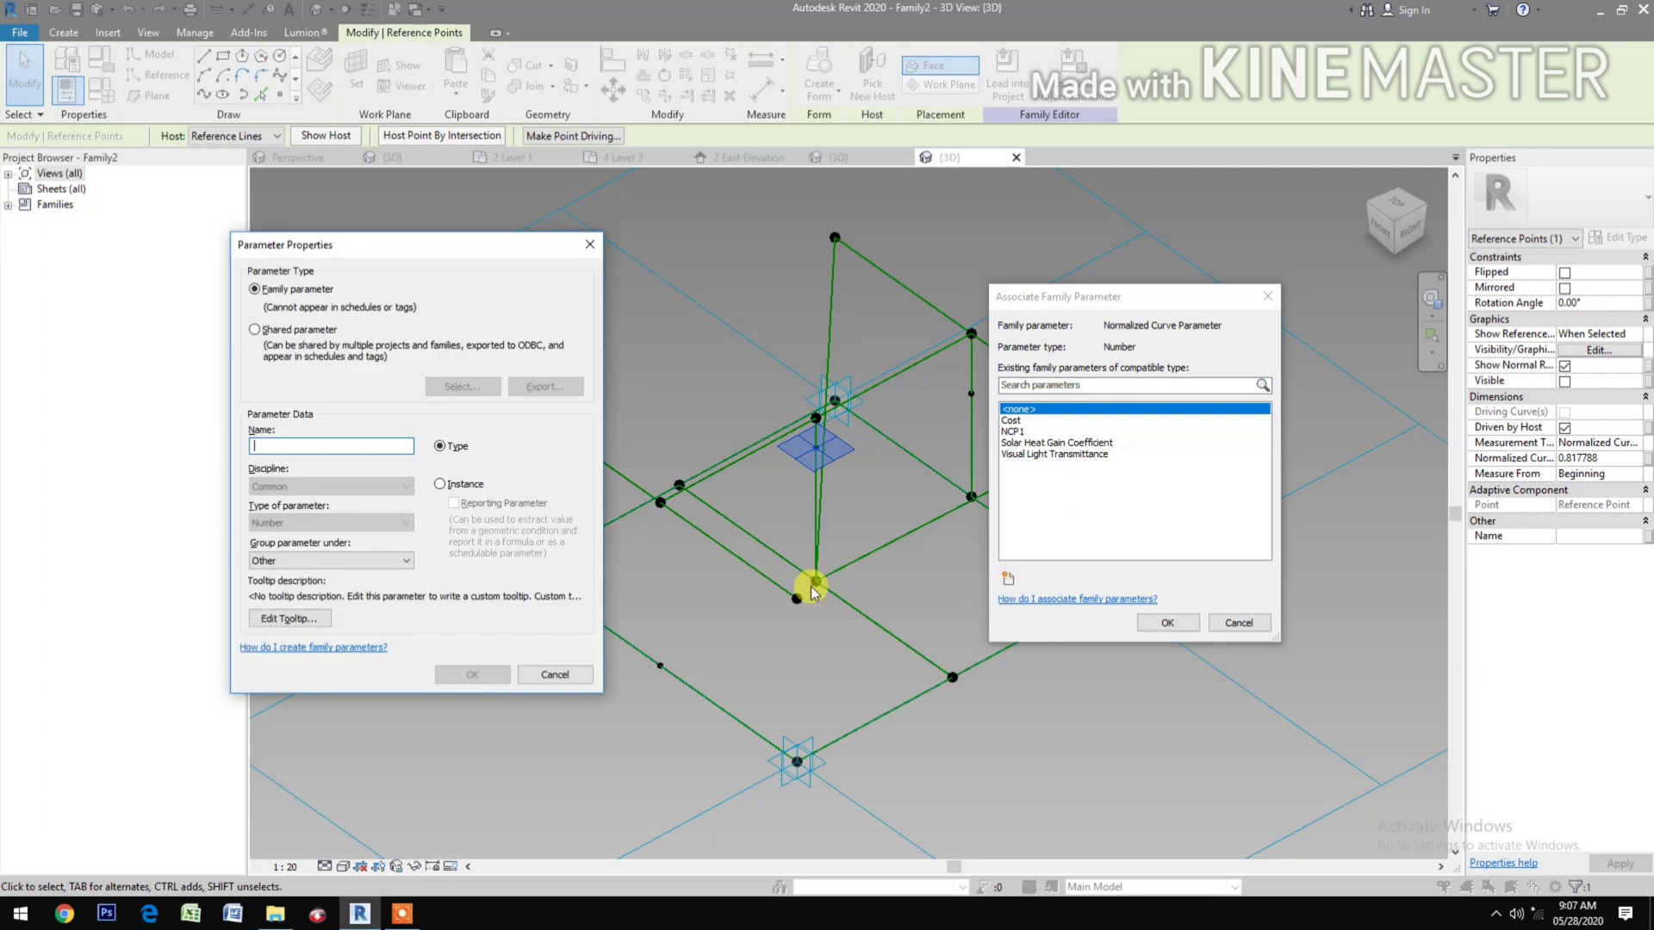
type("NCP2")
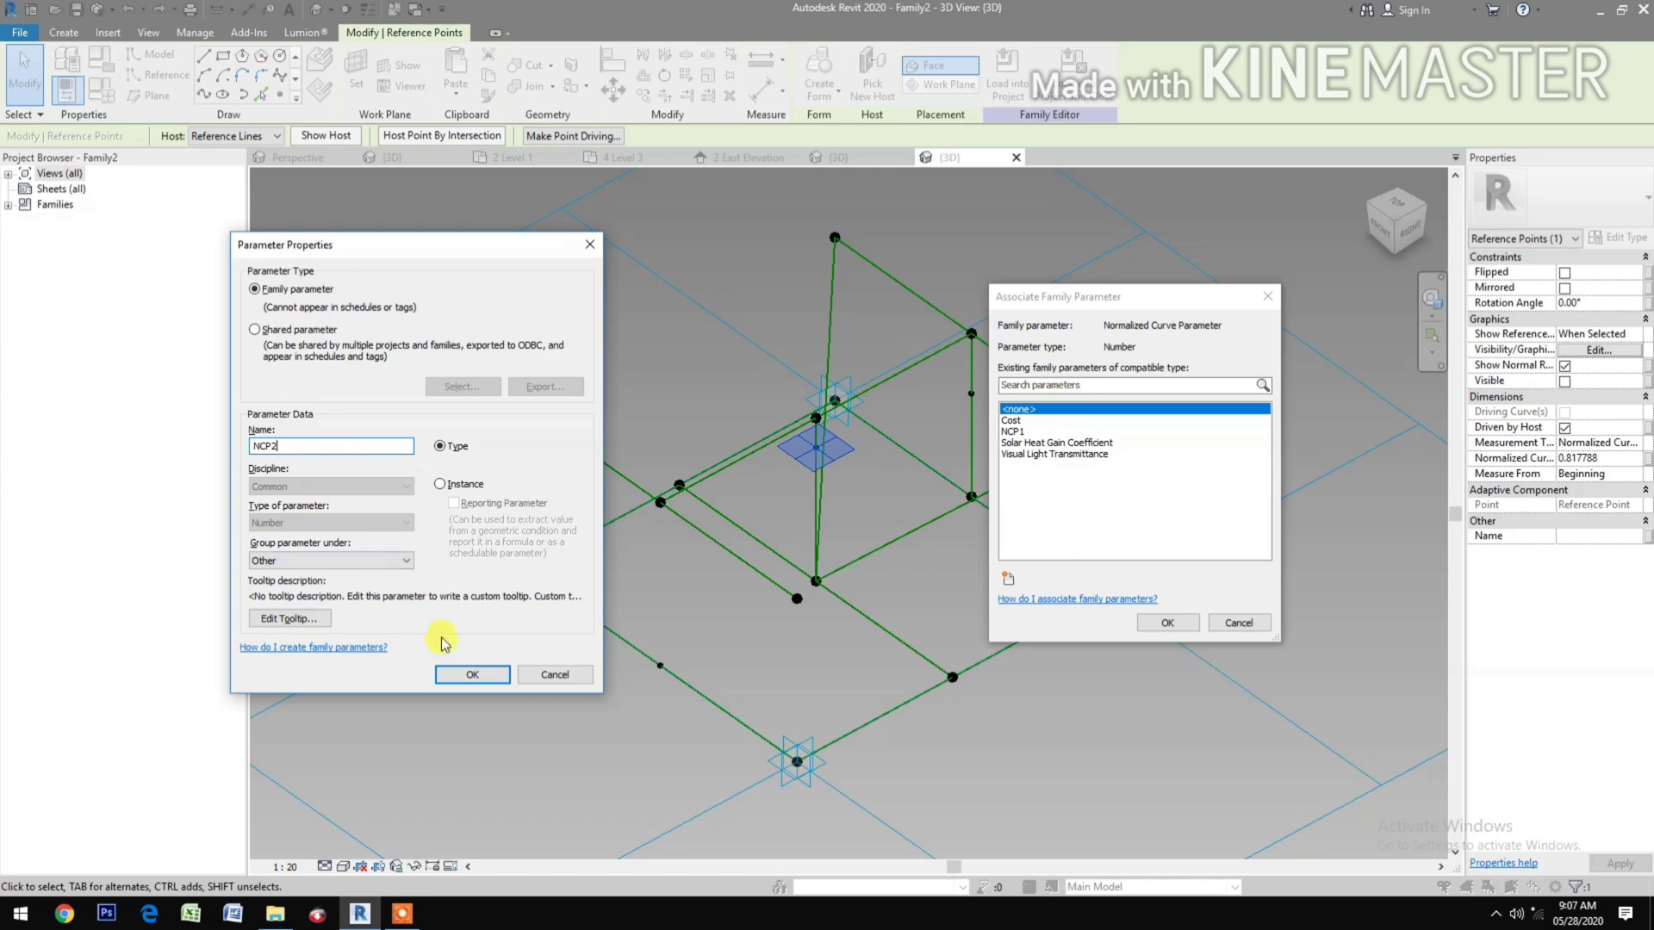
left_click(472, 674)
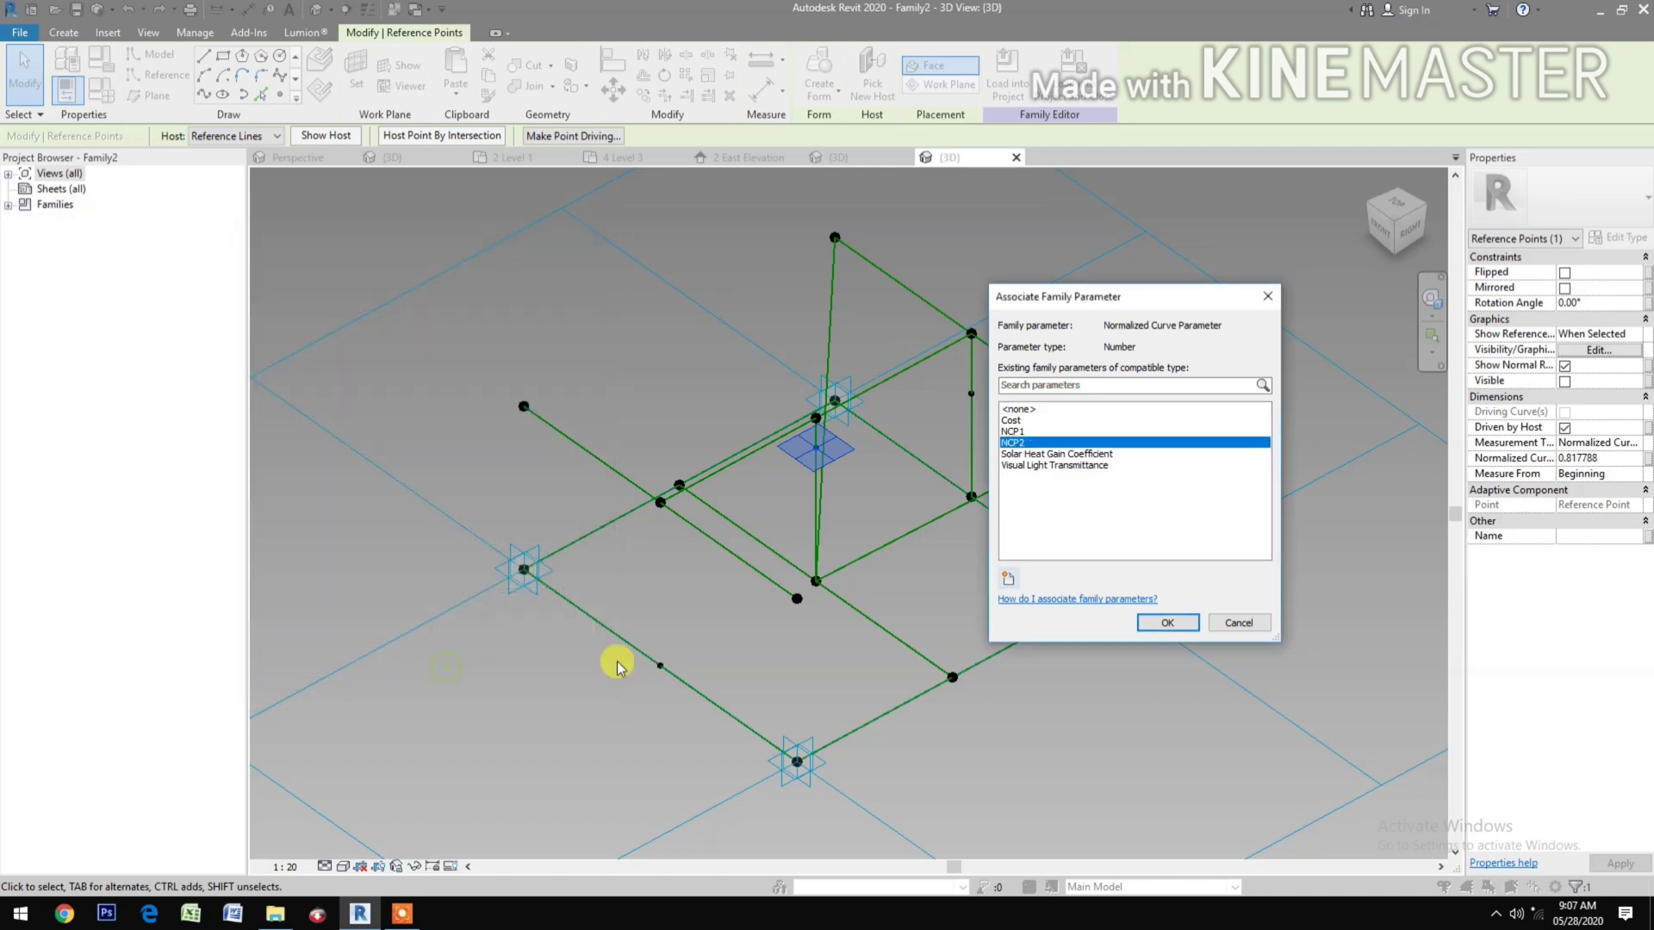
left_click(1163, 622)
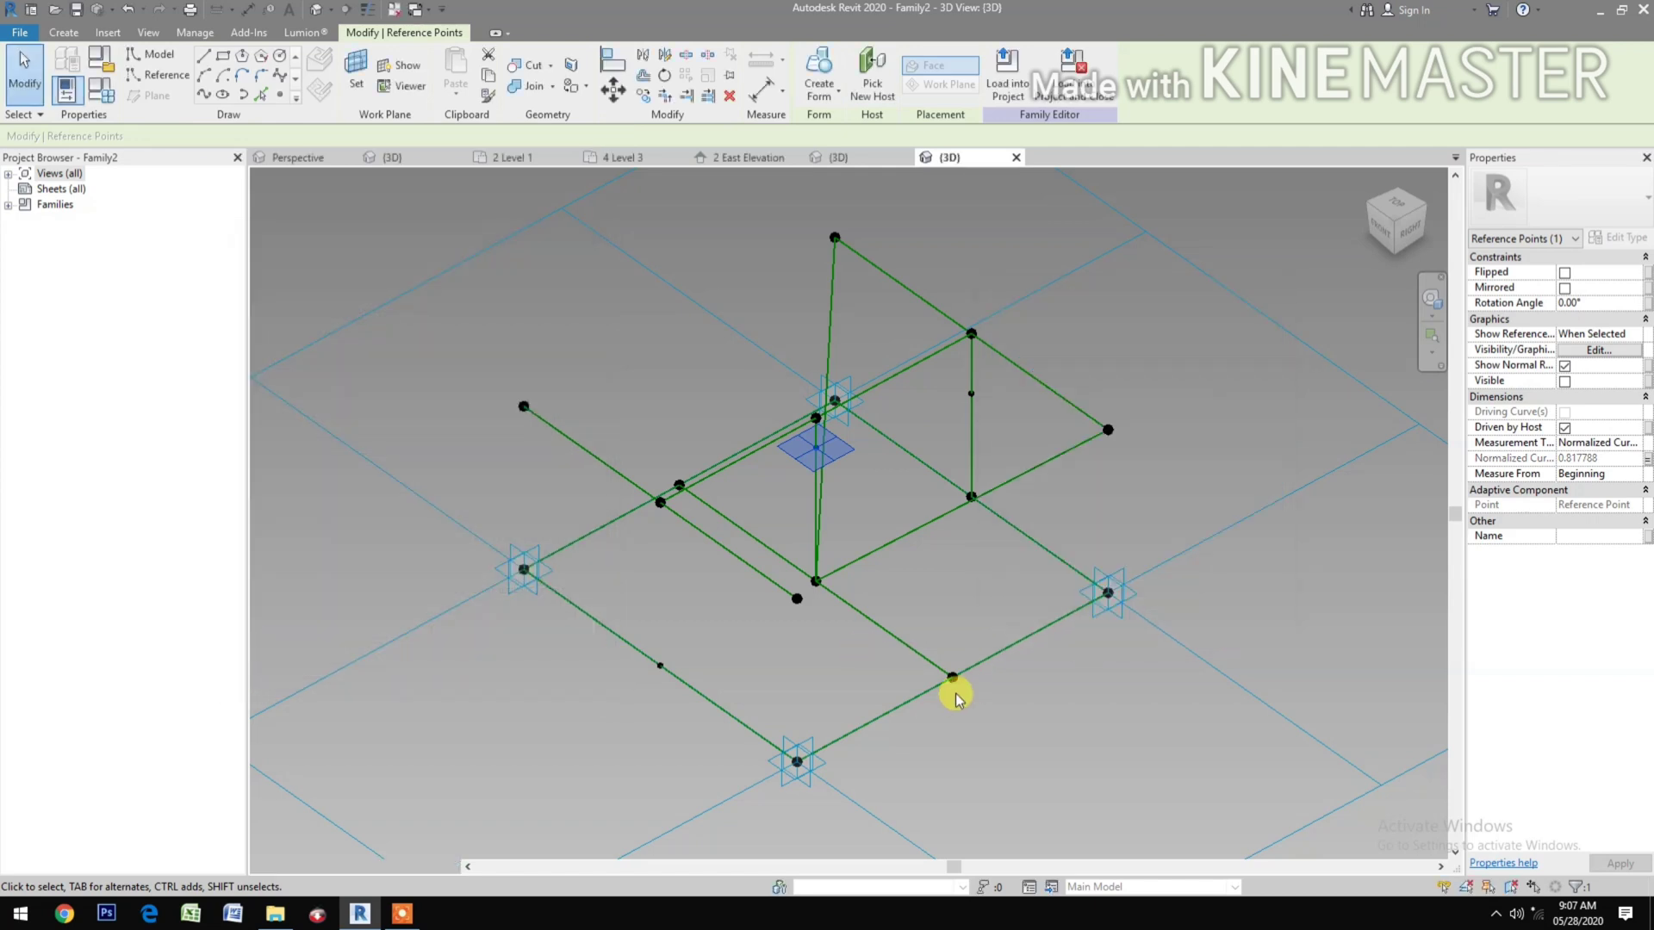
left_click(1009, 731)
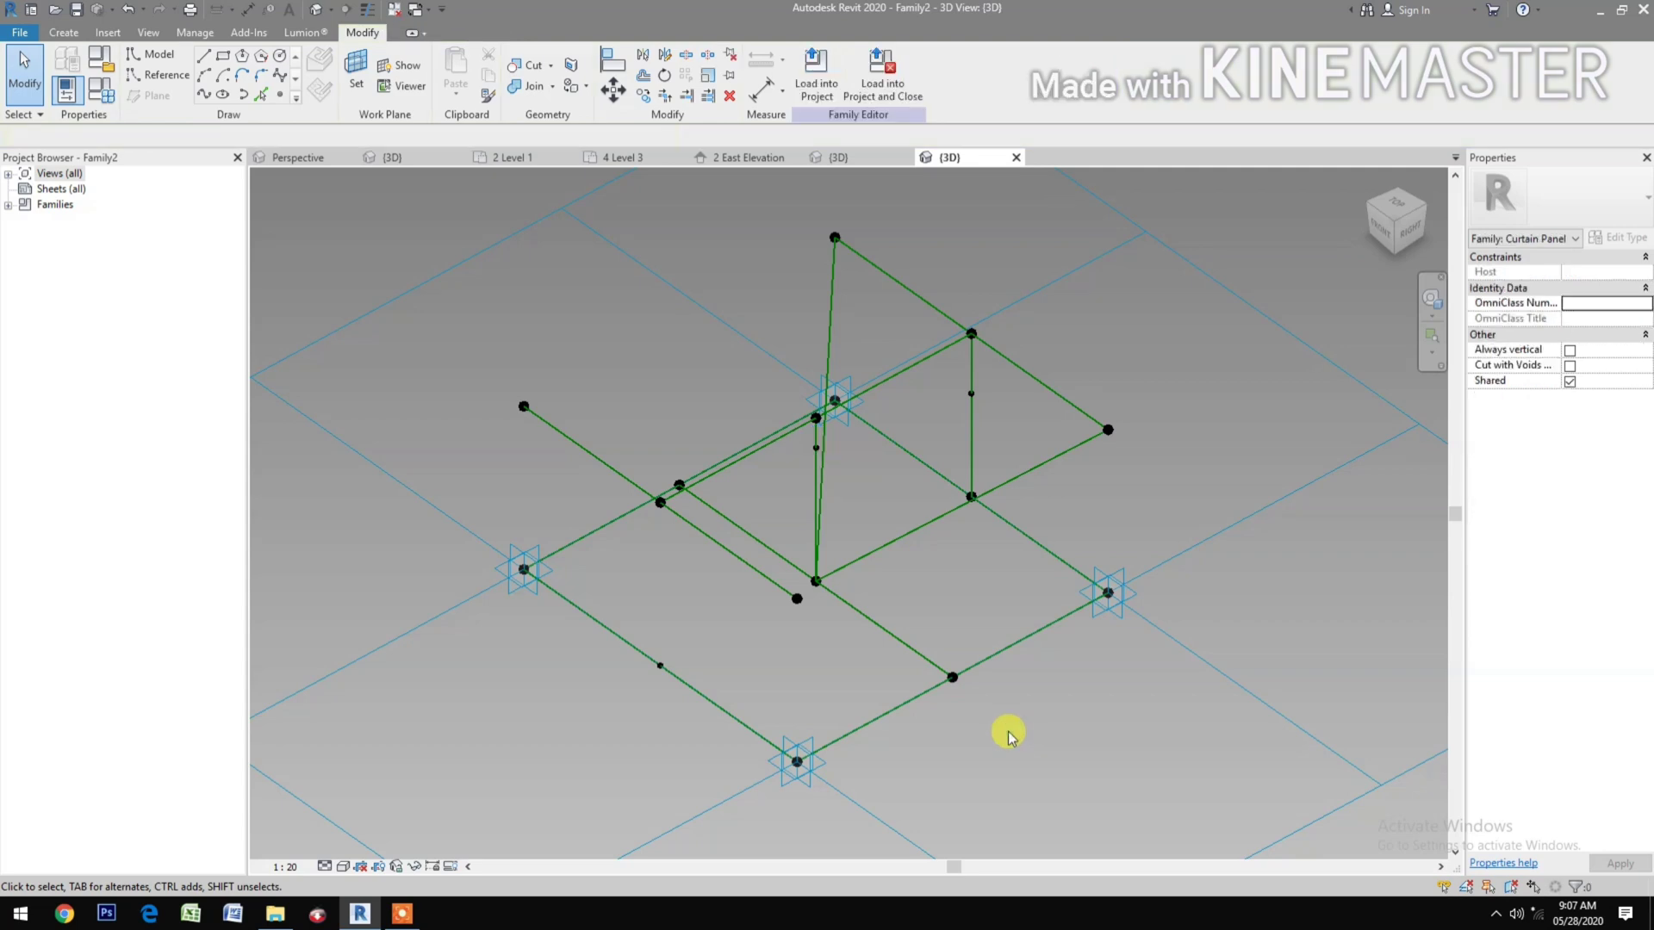
Step: Place a reference point on each of the two lines running from the base centre to the far raised line's ends
left_click(282, 99)
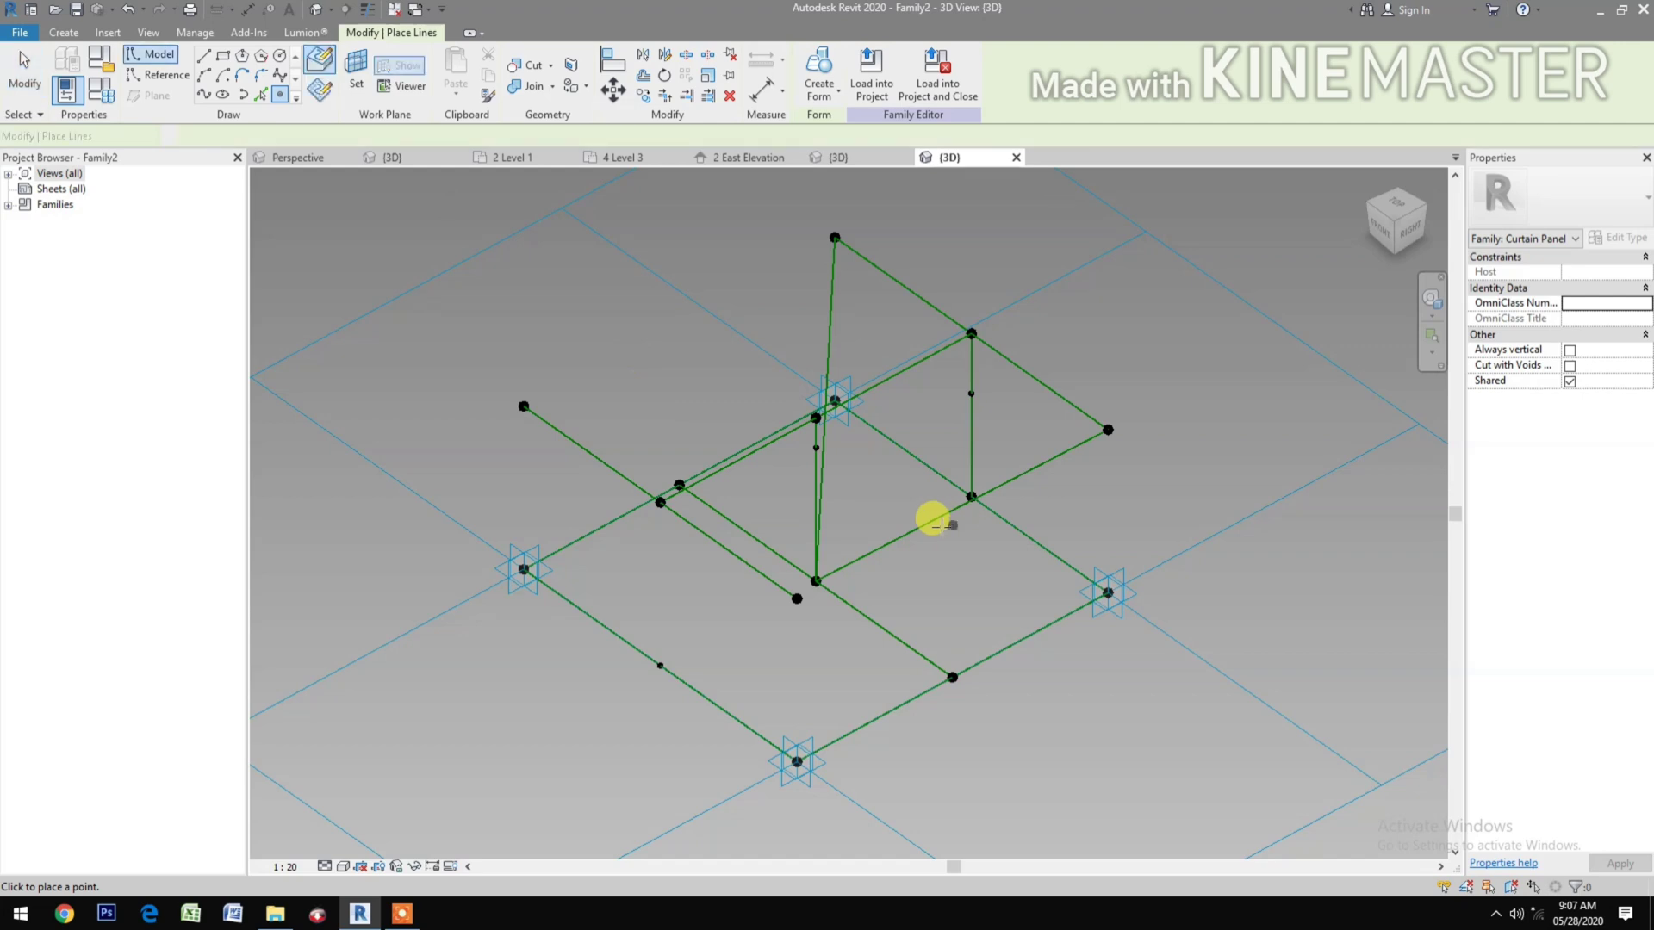
left_click(1021, 473)
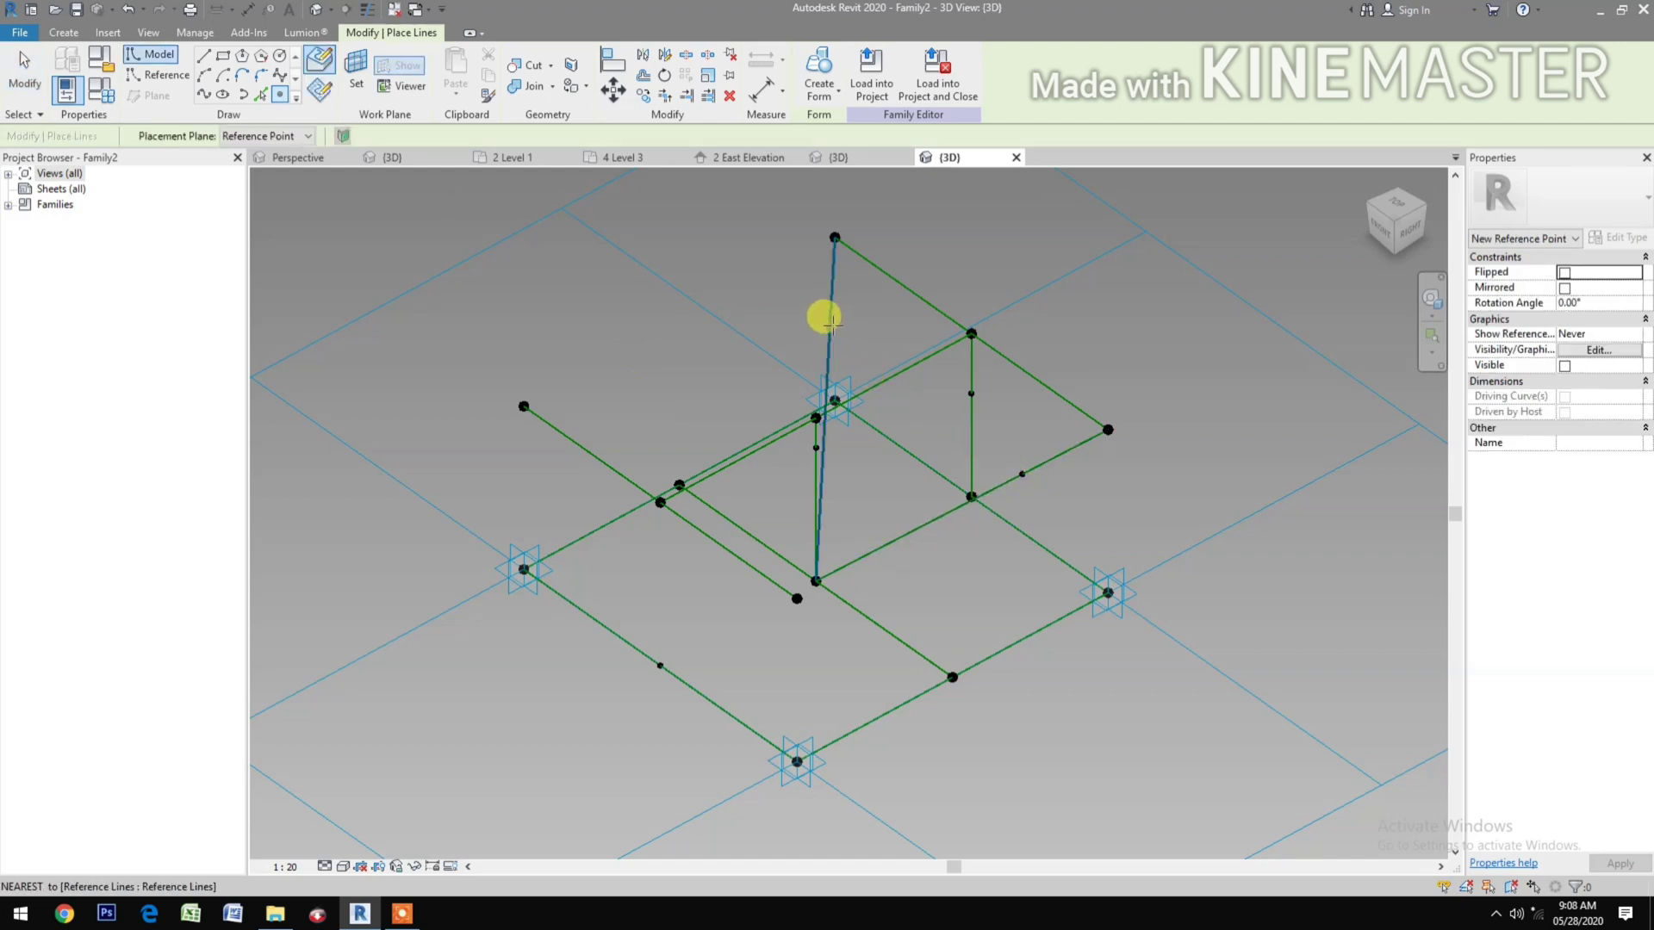
key("Escape")
key("Escape")
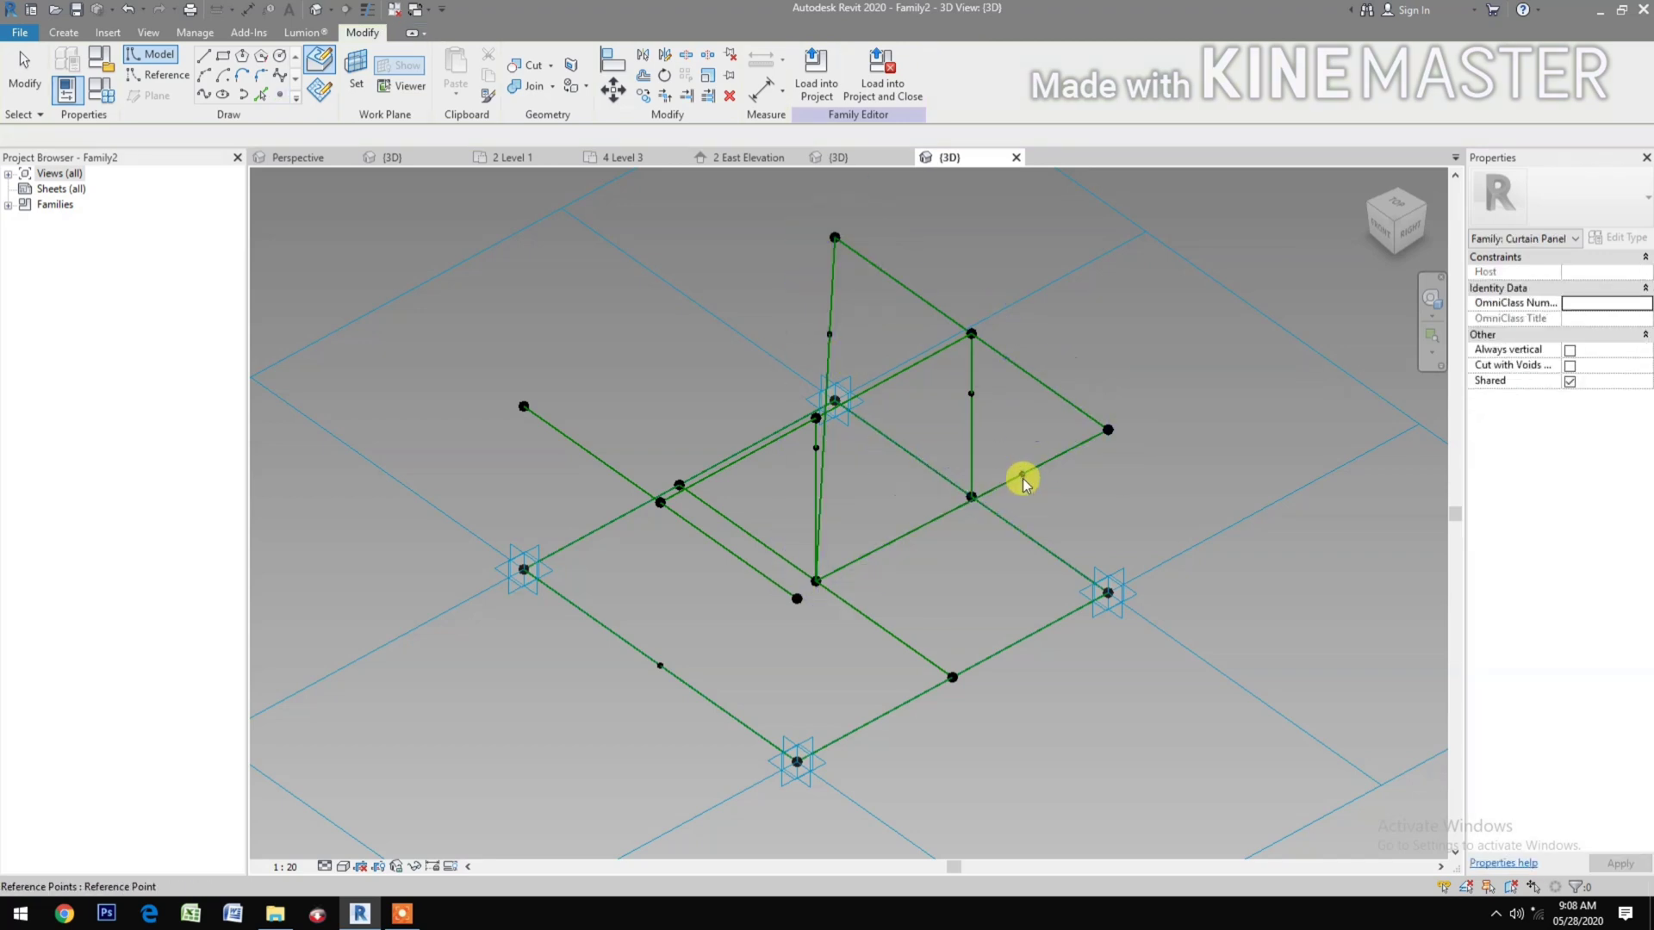
Step: Associate the Normalized Curve Parameter of both points on the lines to the far raised ends with a new type parameter named NCP3
left_click(1021, 475)
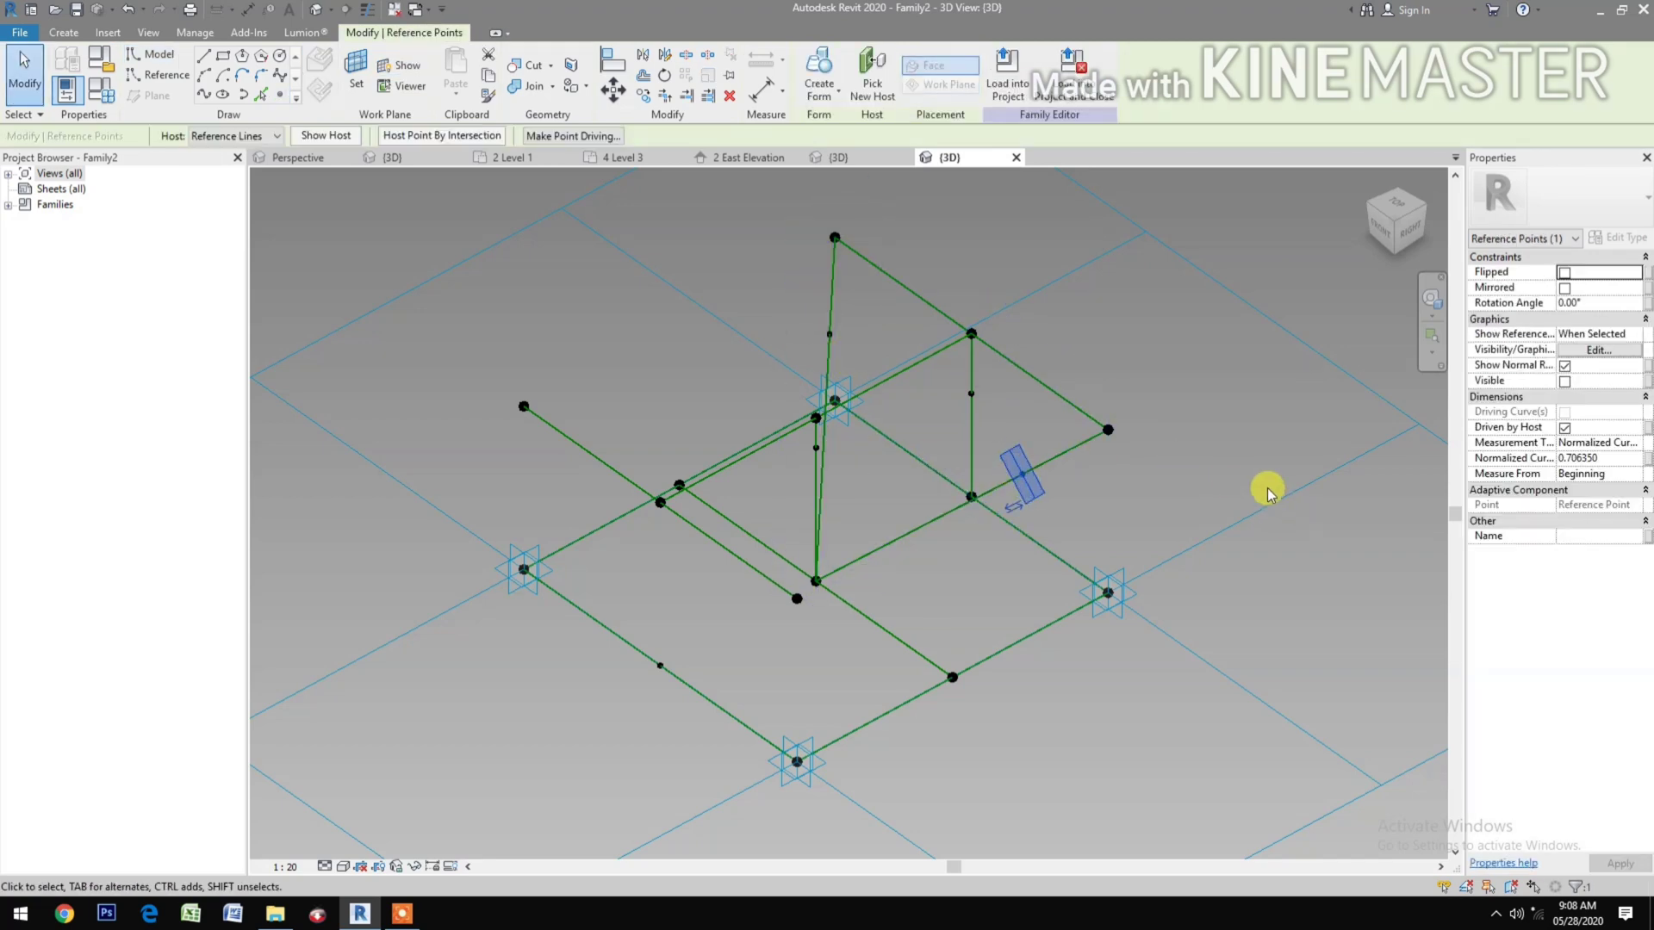
left_click(830, 336, "ctrl")
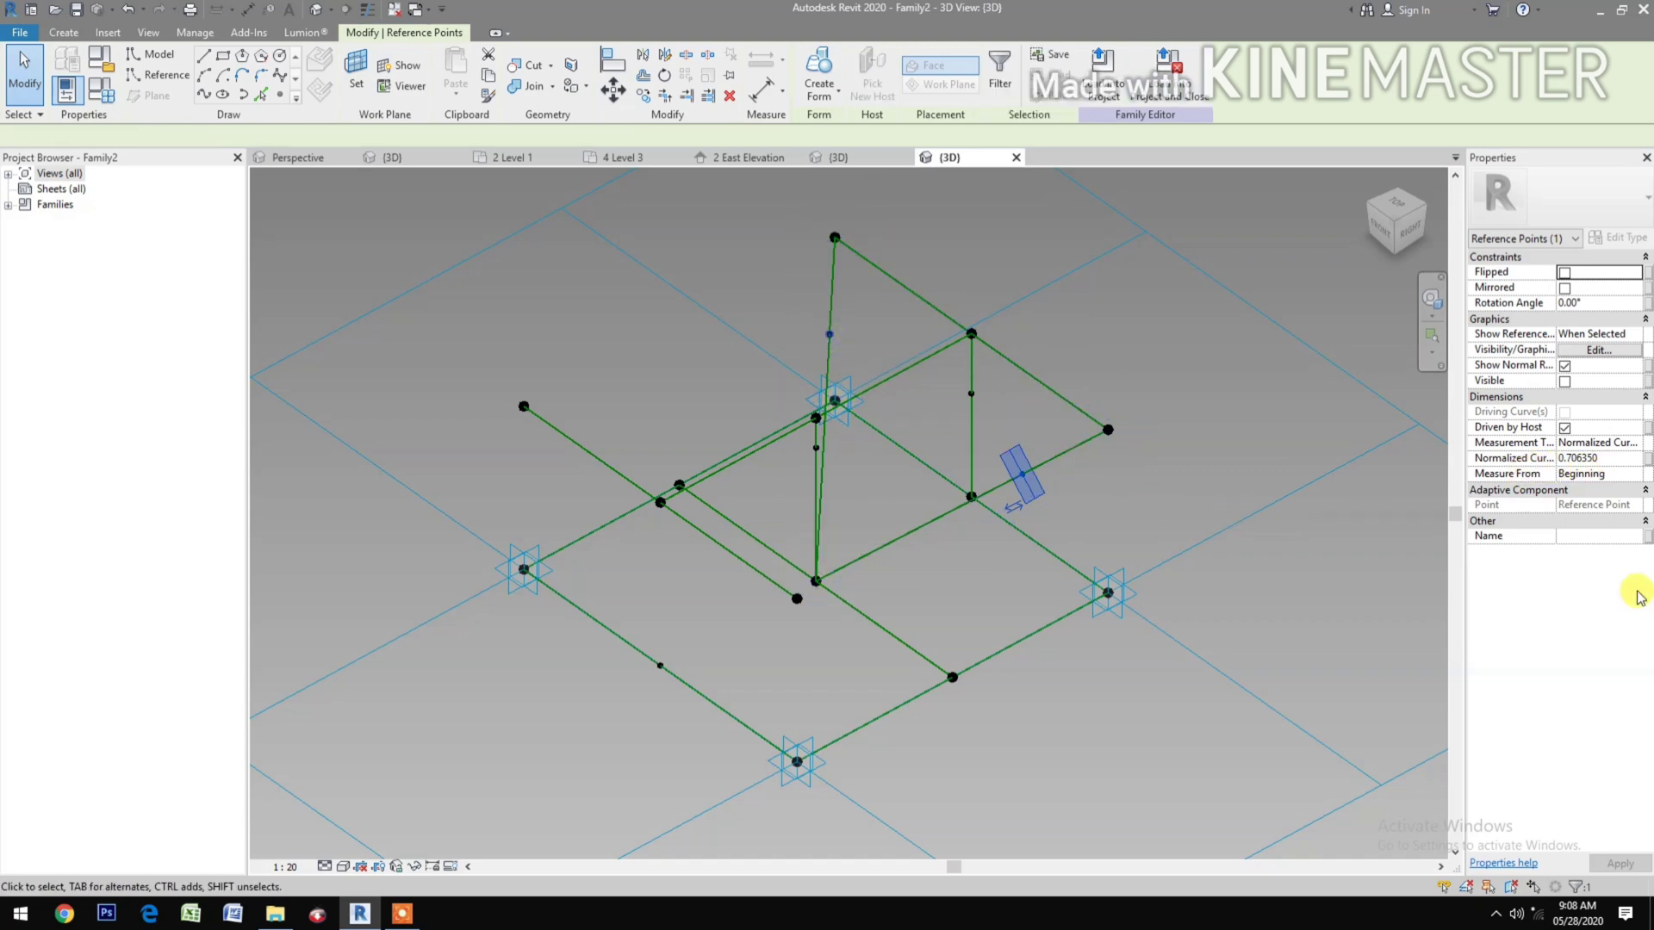
left_click(1647, 459)
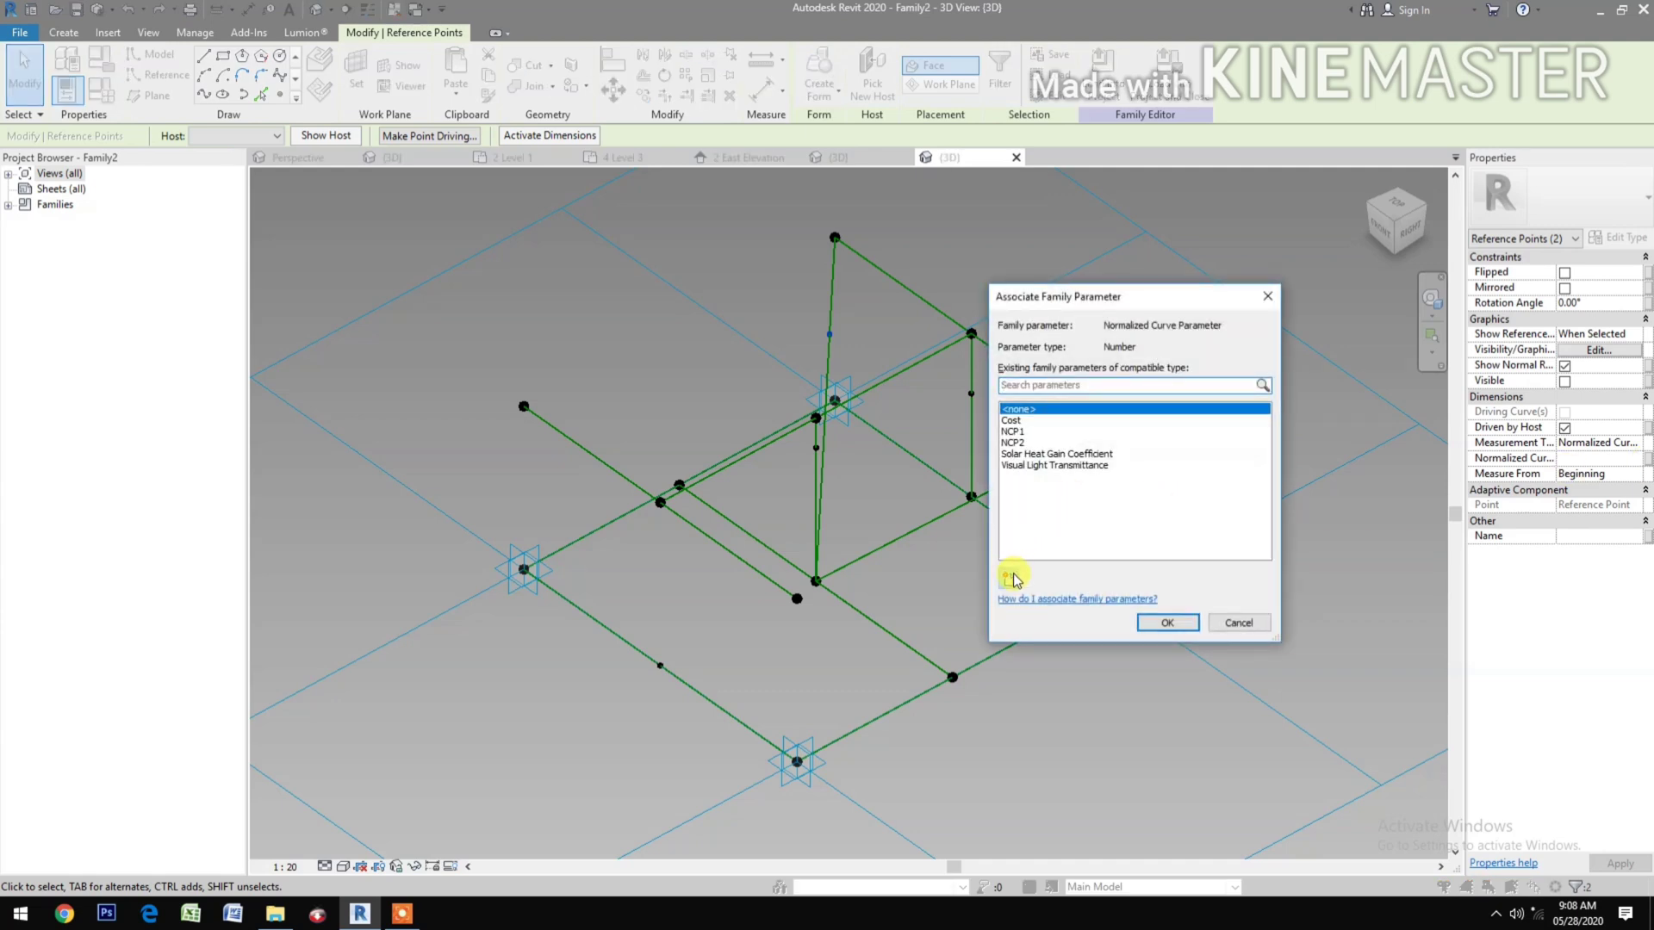
left_click(1010, 577)
type("NCP3")
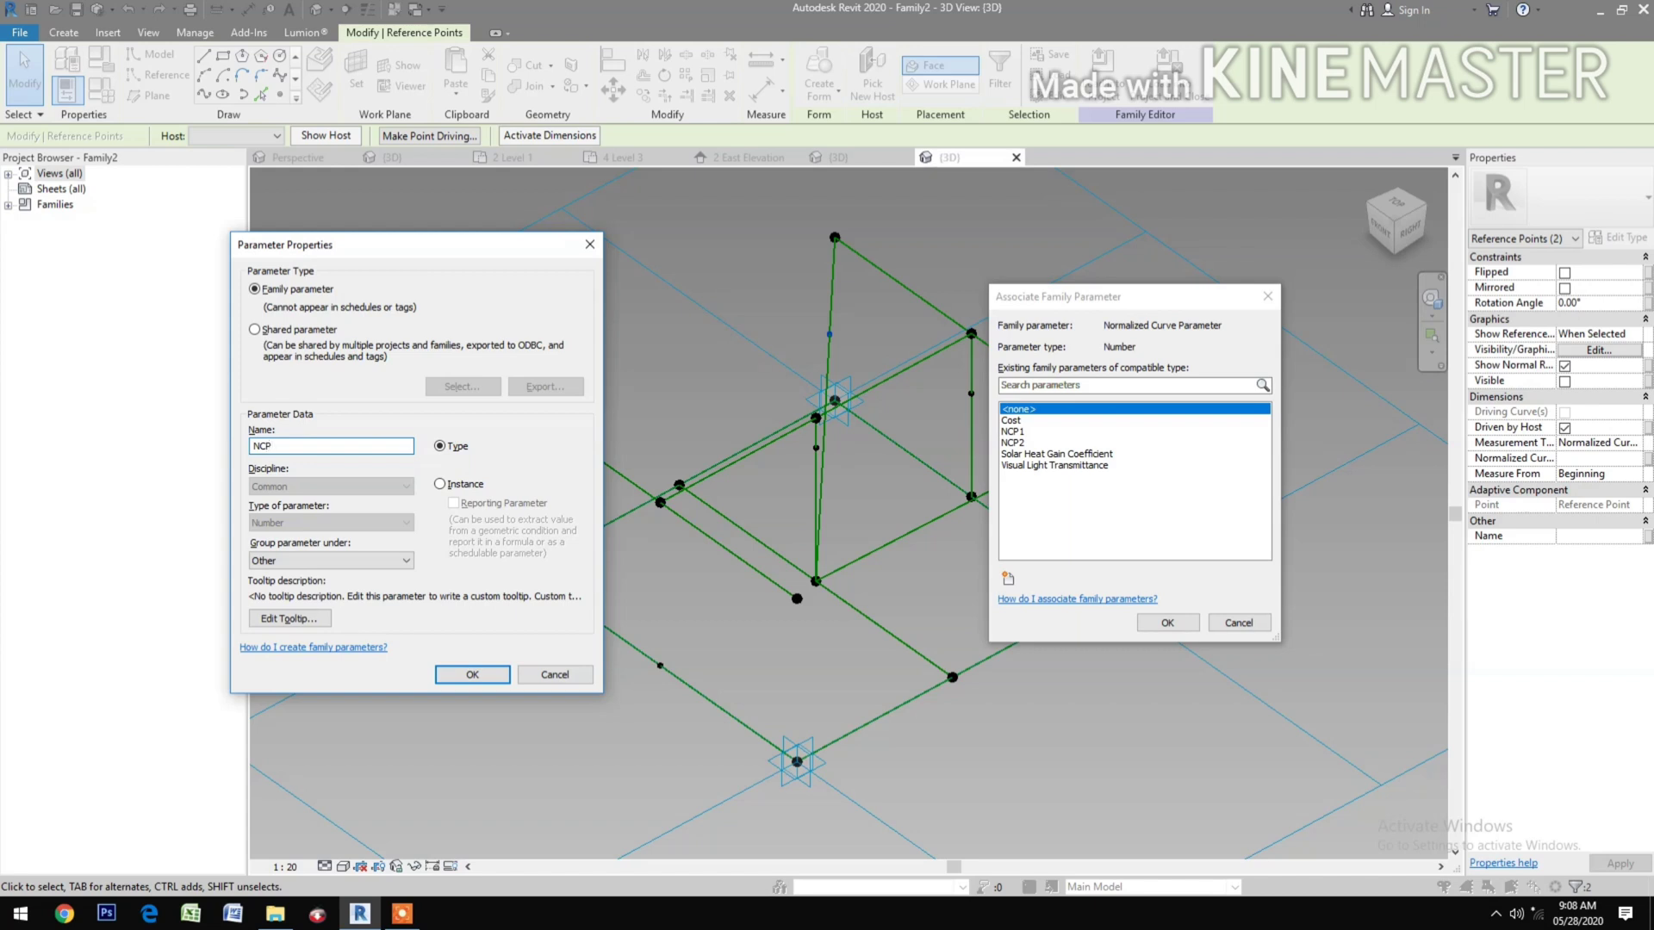
left_click(449, 673)
left_click(1167, 622)
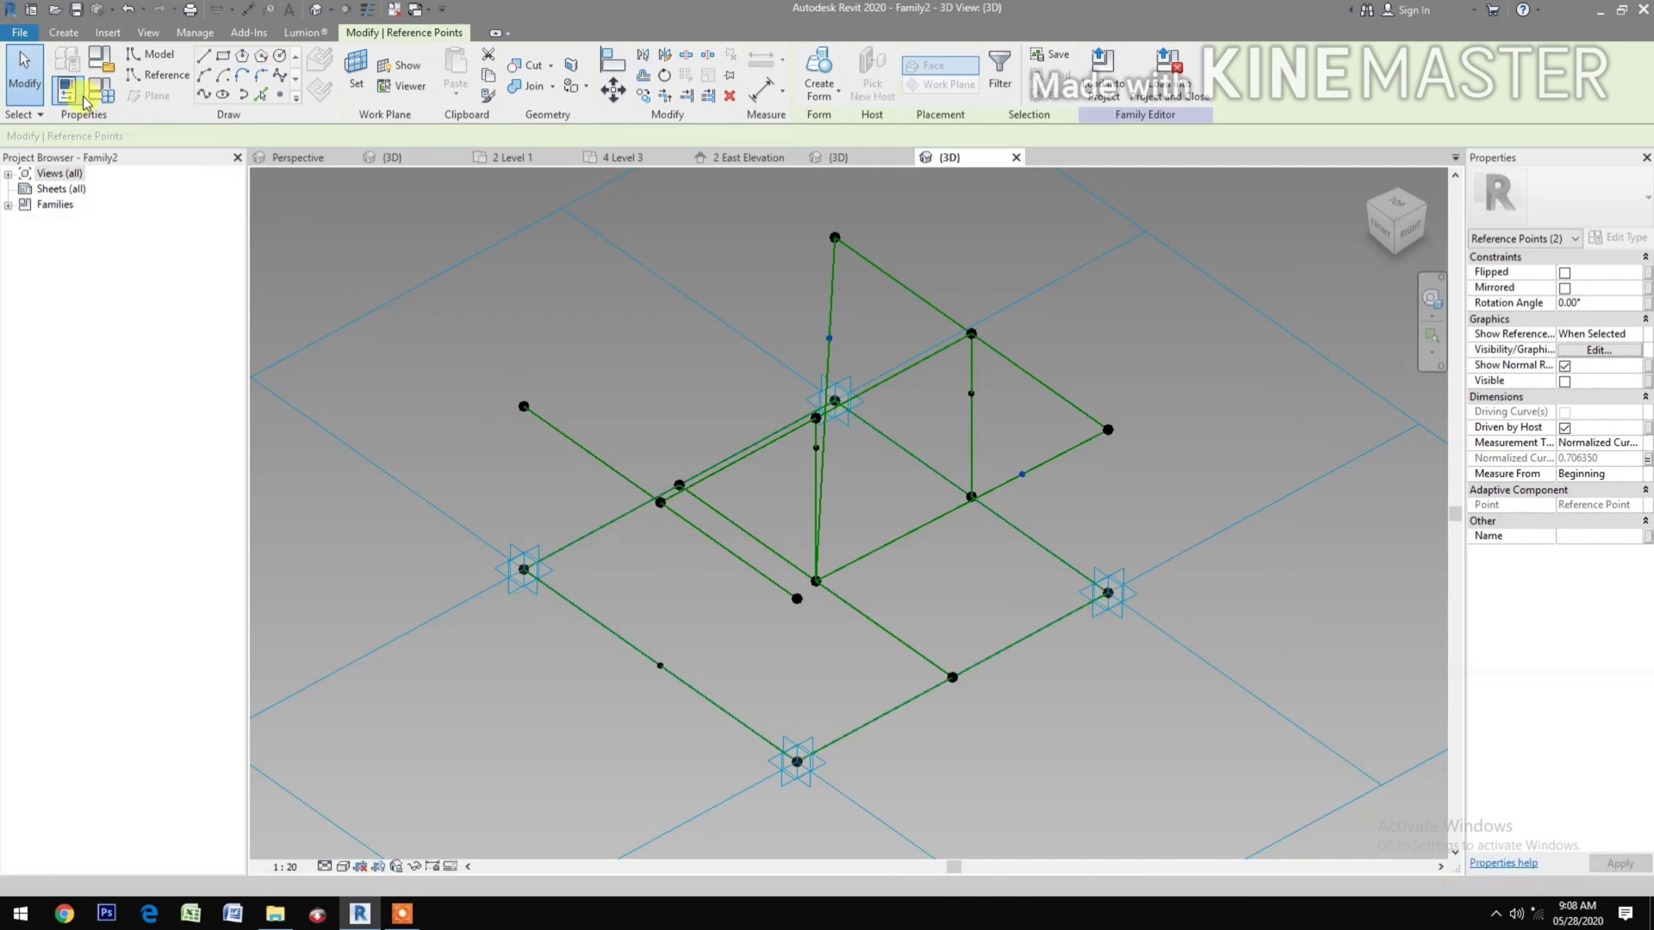
Step: Test NCP3 at 0.5 in the family types, and set it to 0.6
left_click(102, 102)
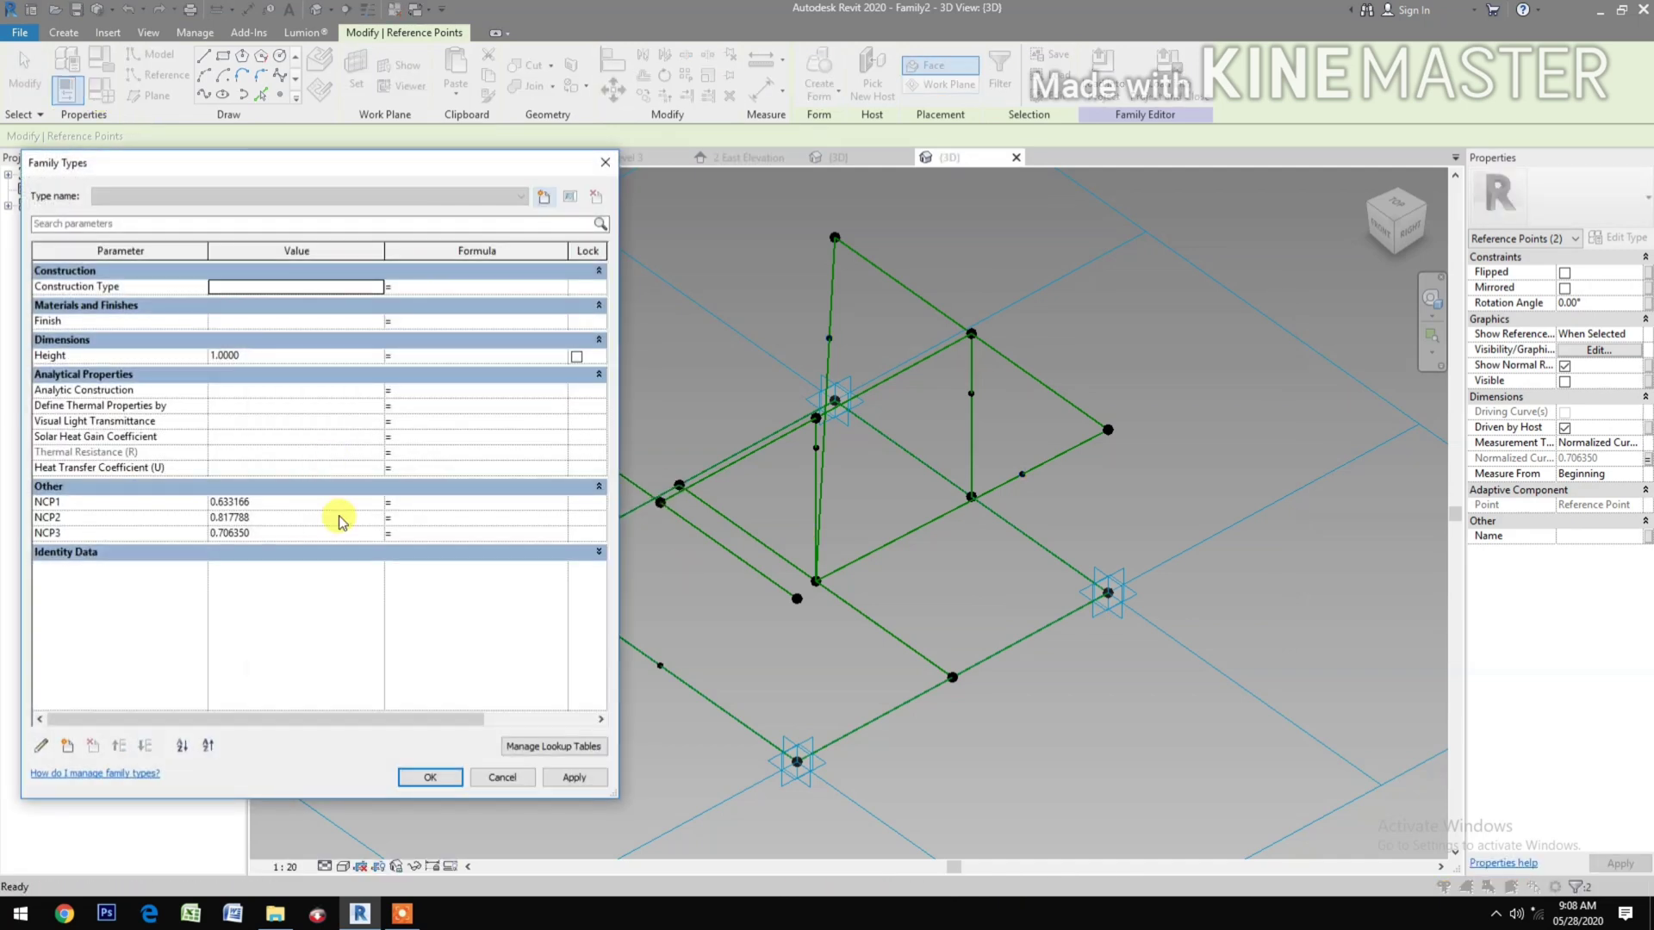
left_click(310, 529)
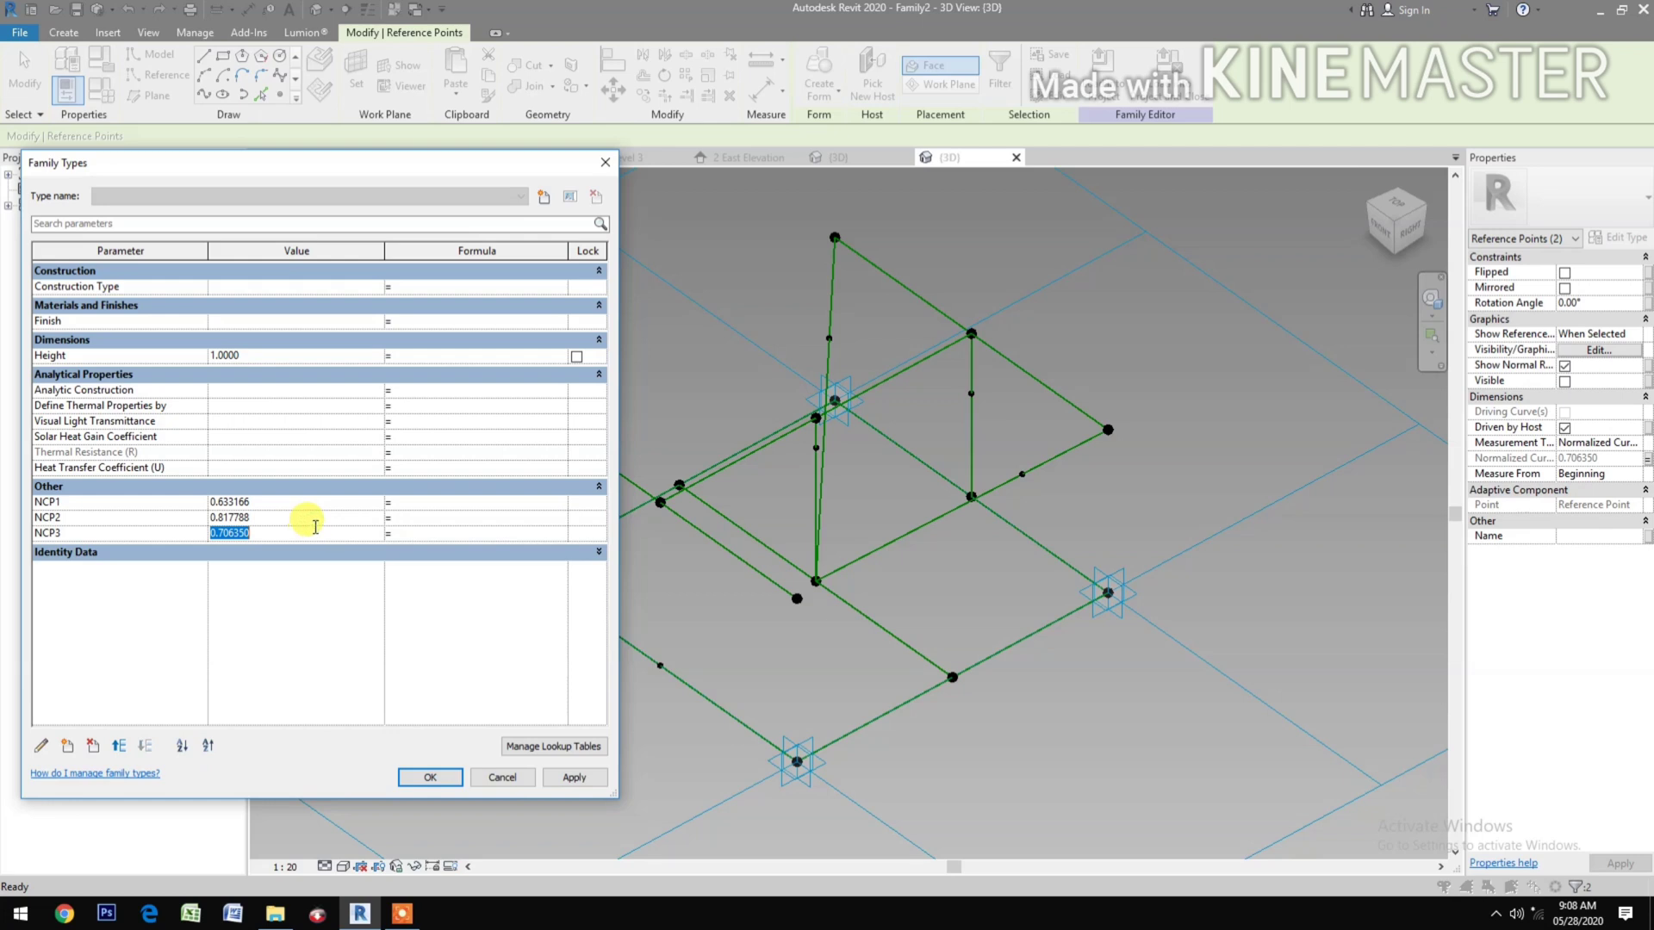
type(".5")
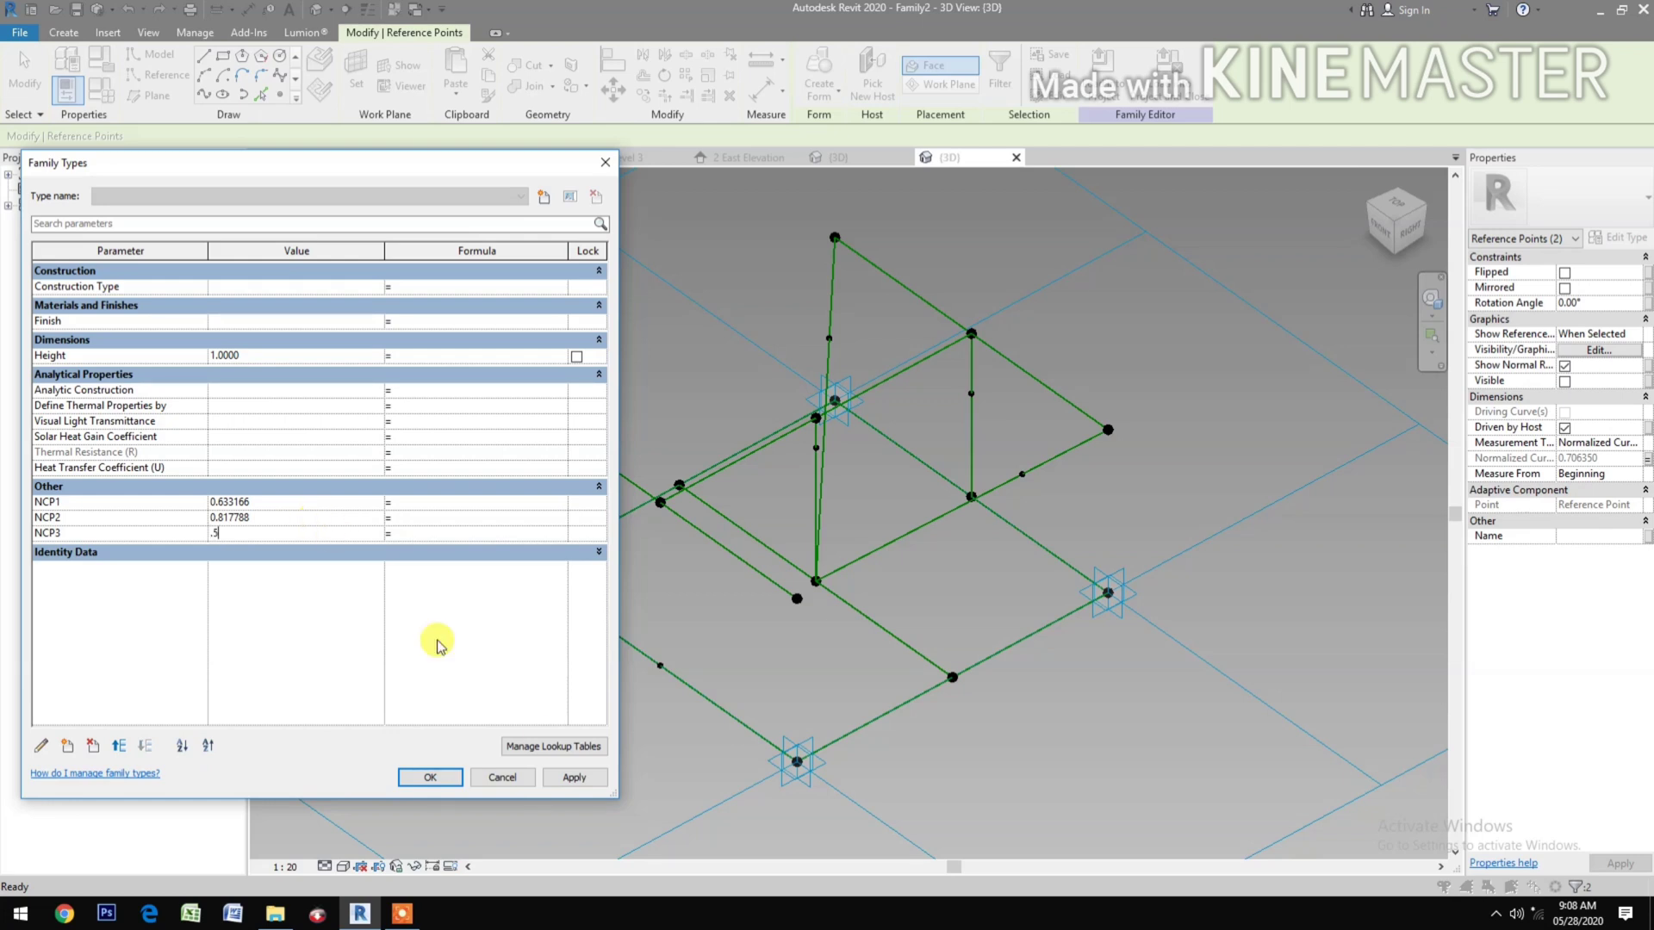
left_click(575, 779)
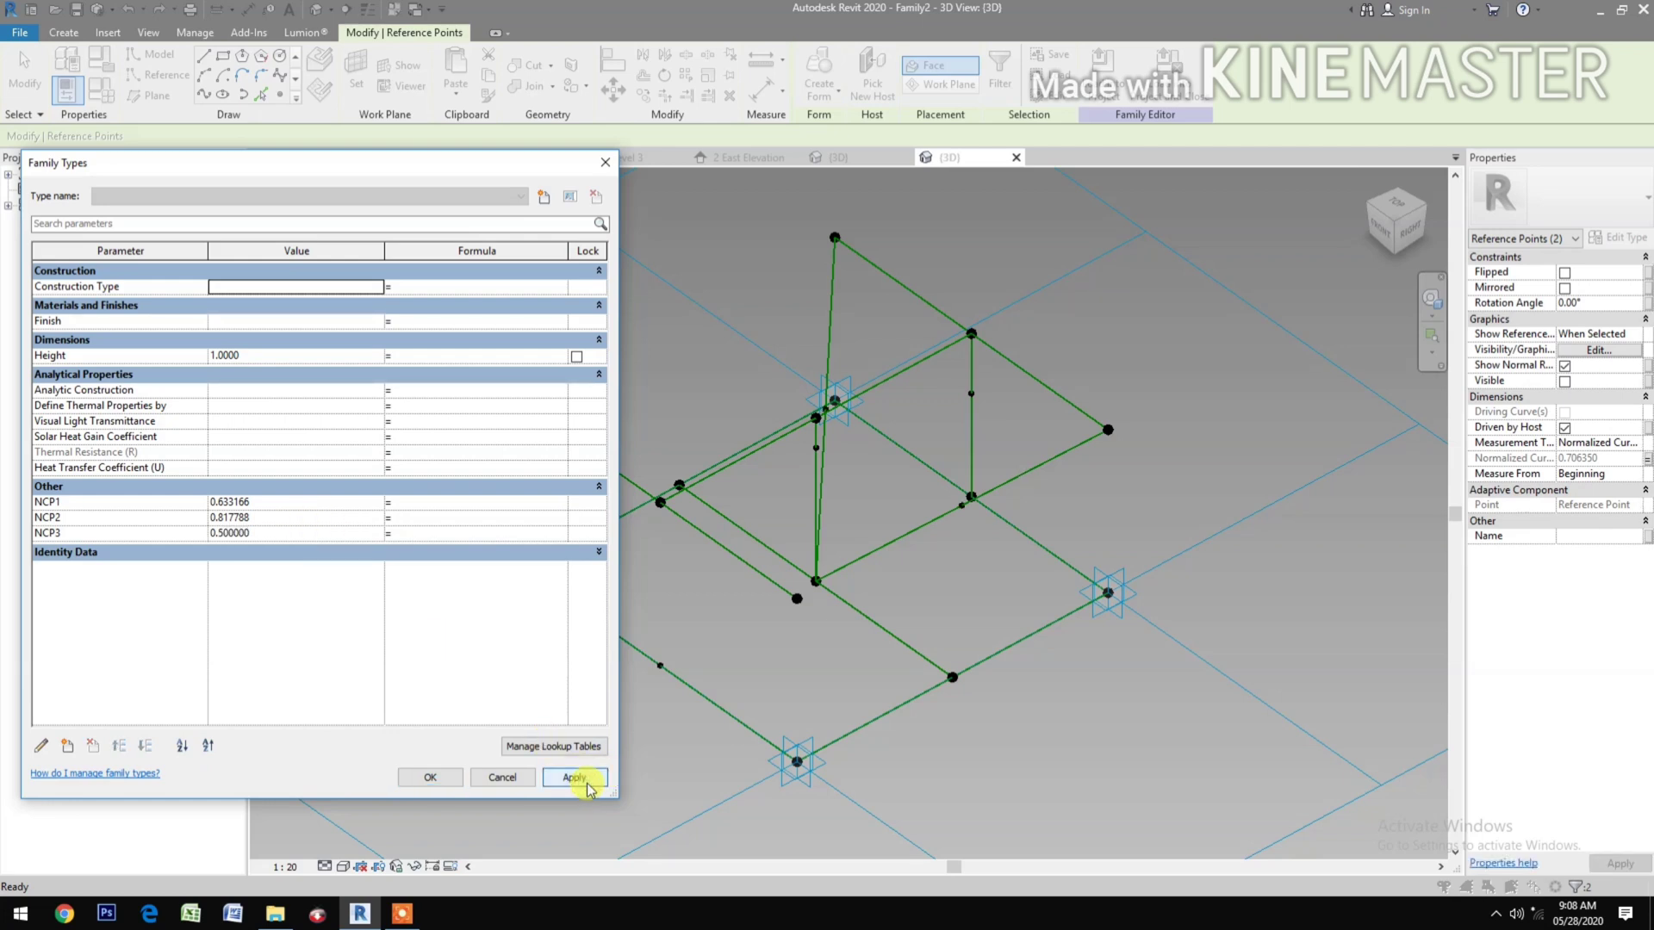
left_click(292, 534)
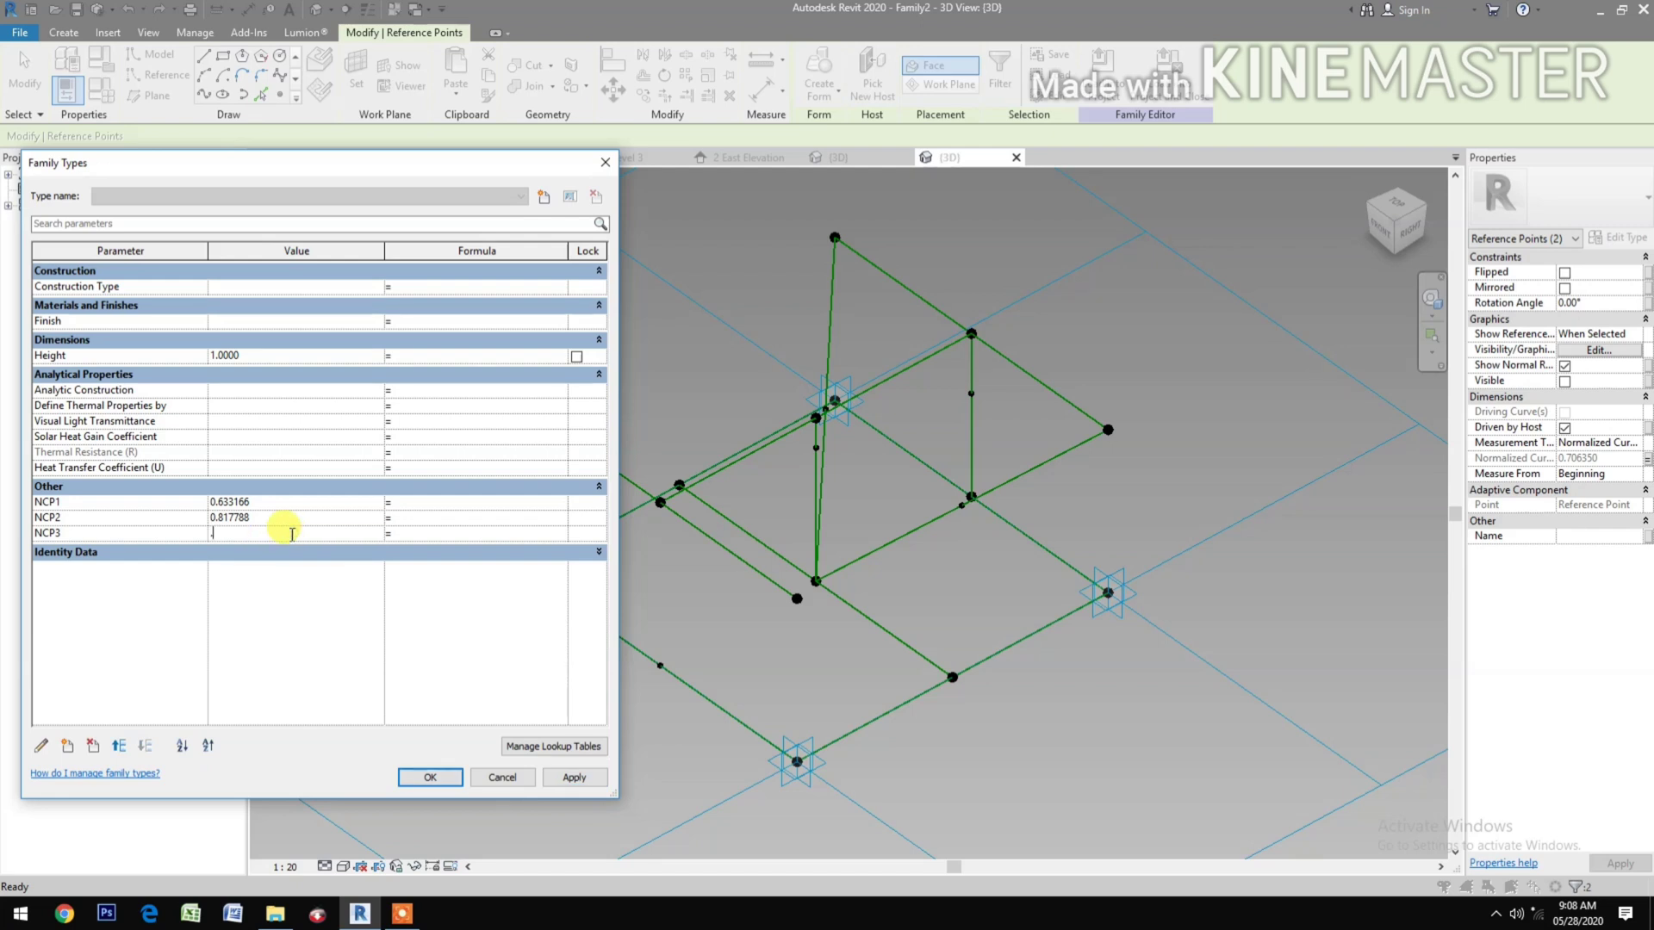
left_click(575, 778)
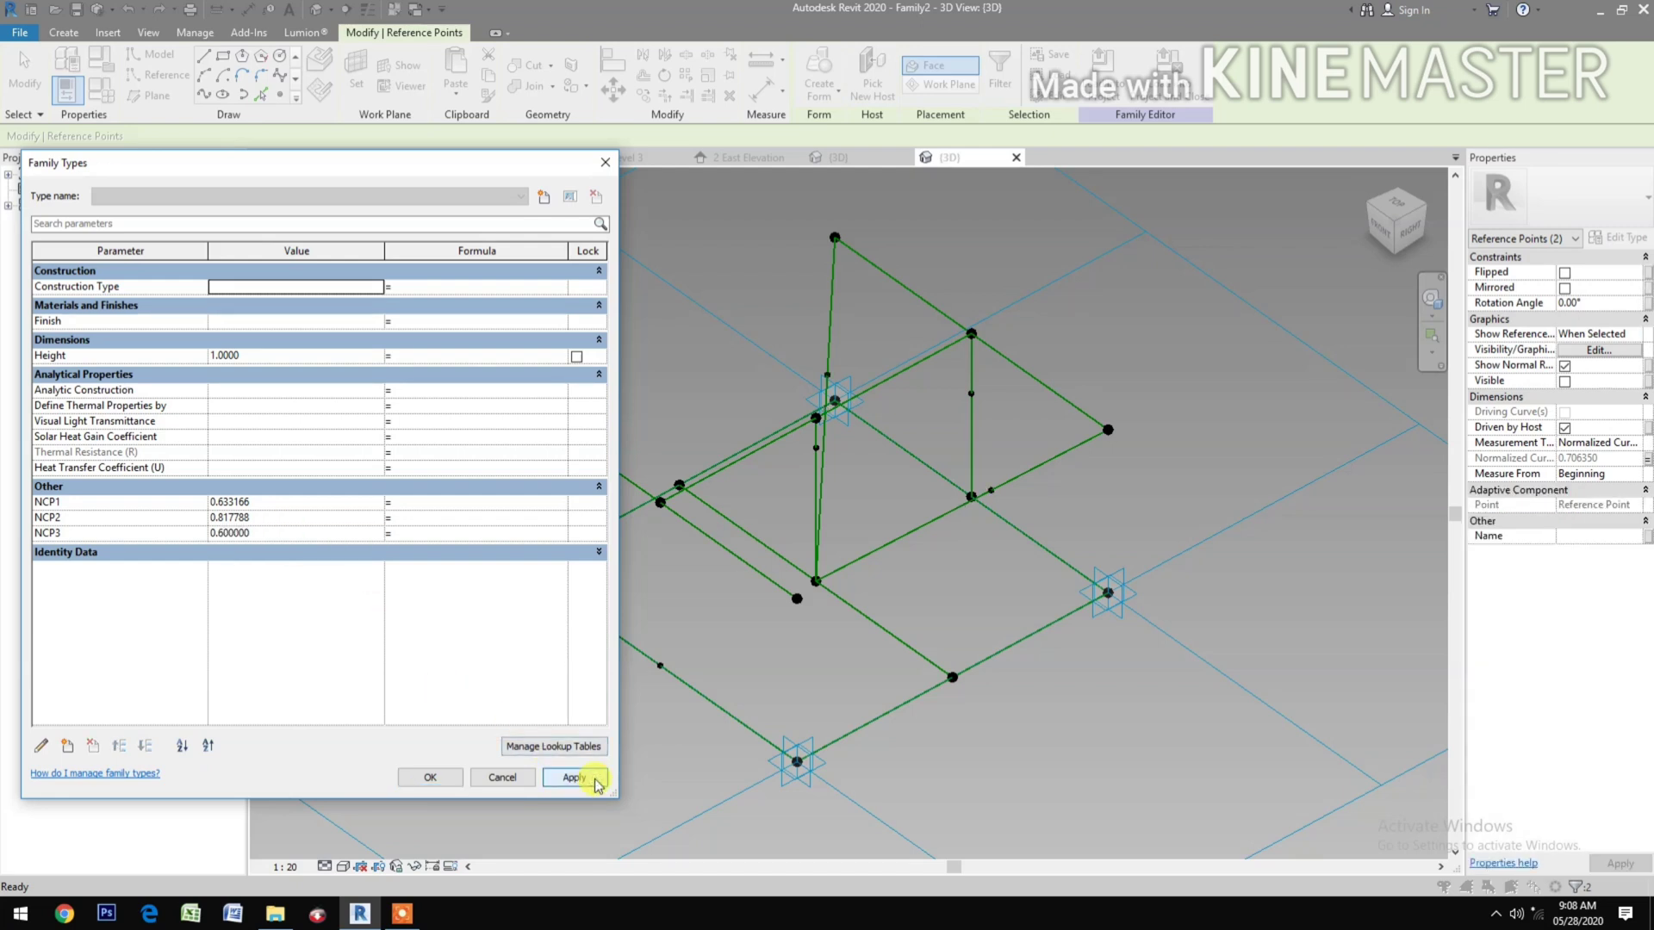
Step: Set NCP1 to 0.6 and NCP2 to 0.9 in the family types and accept the changes
left_click(285, 504)
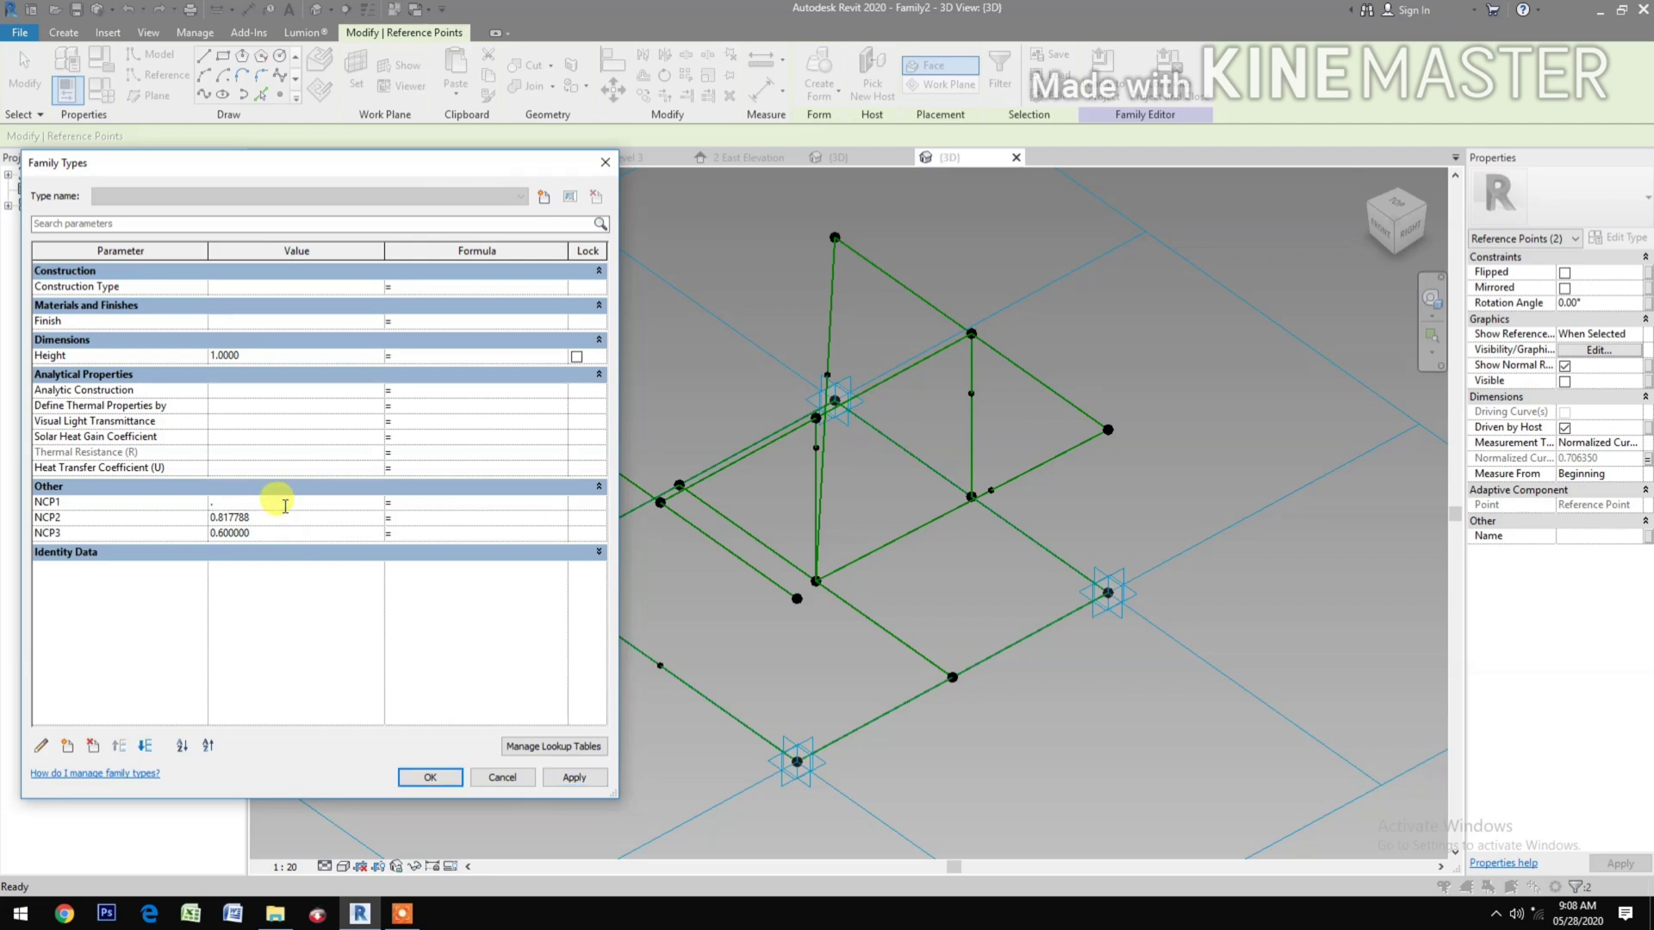
type(".6")
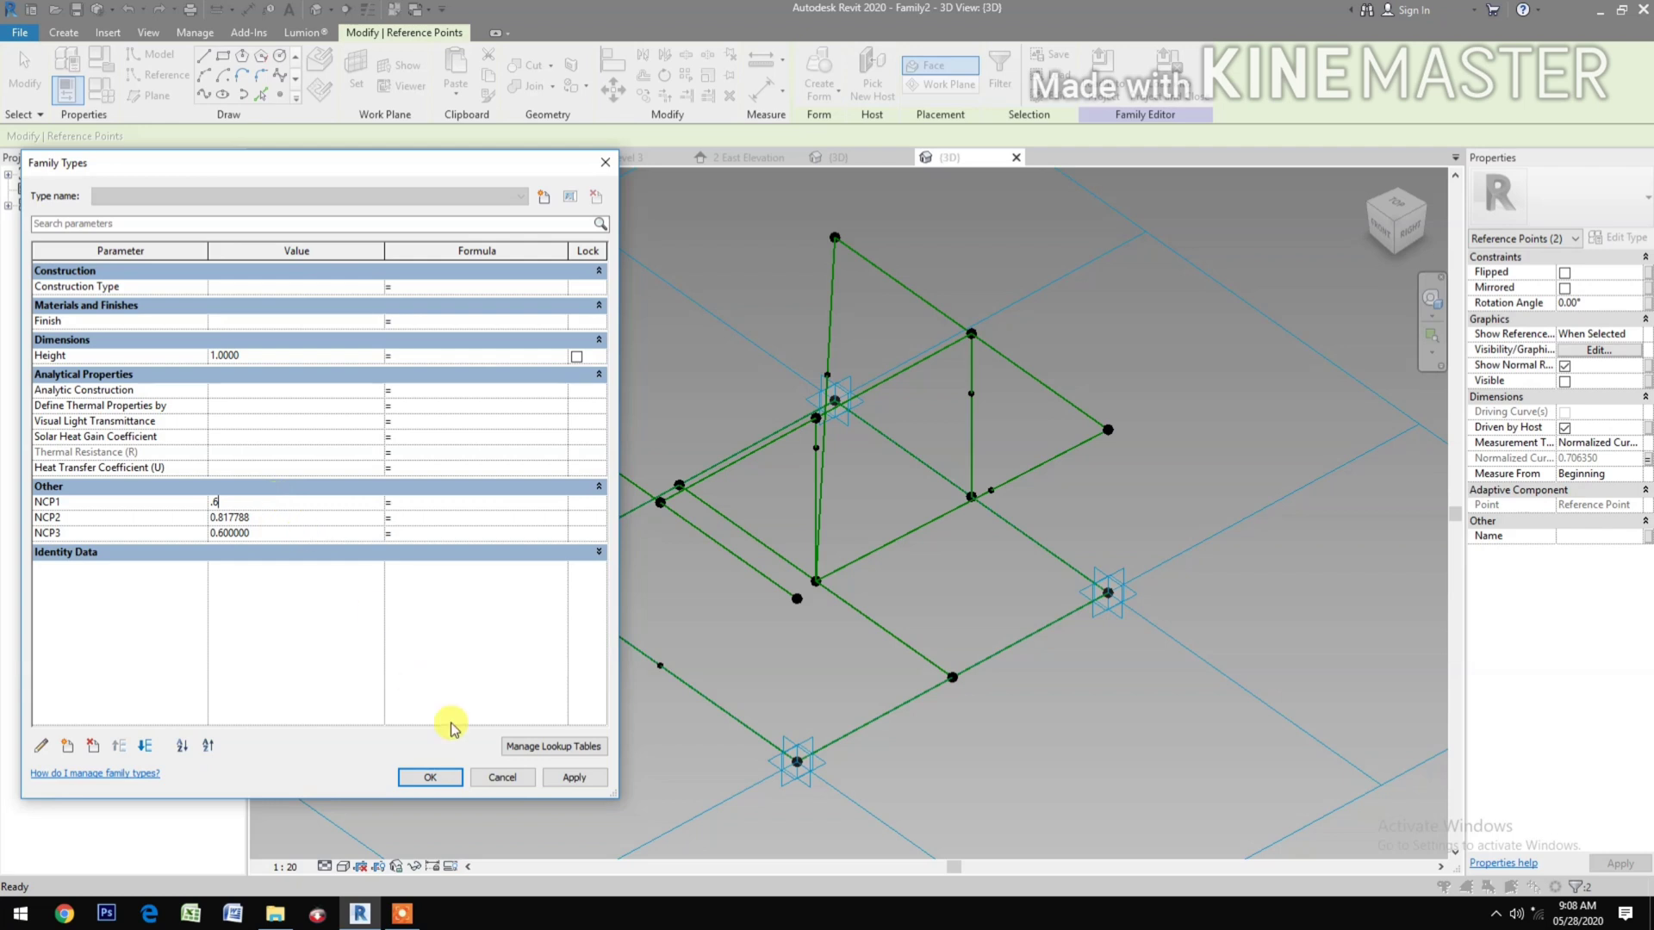
left_click(589, 786)
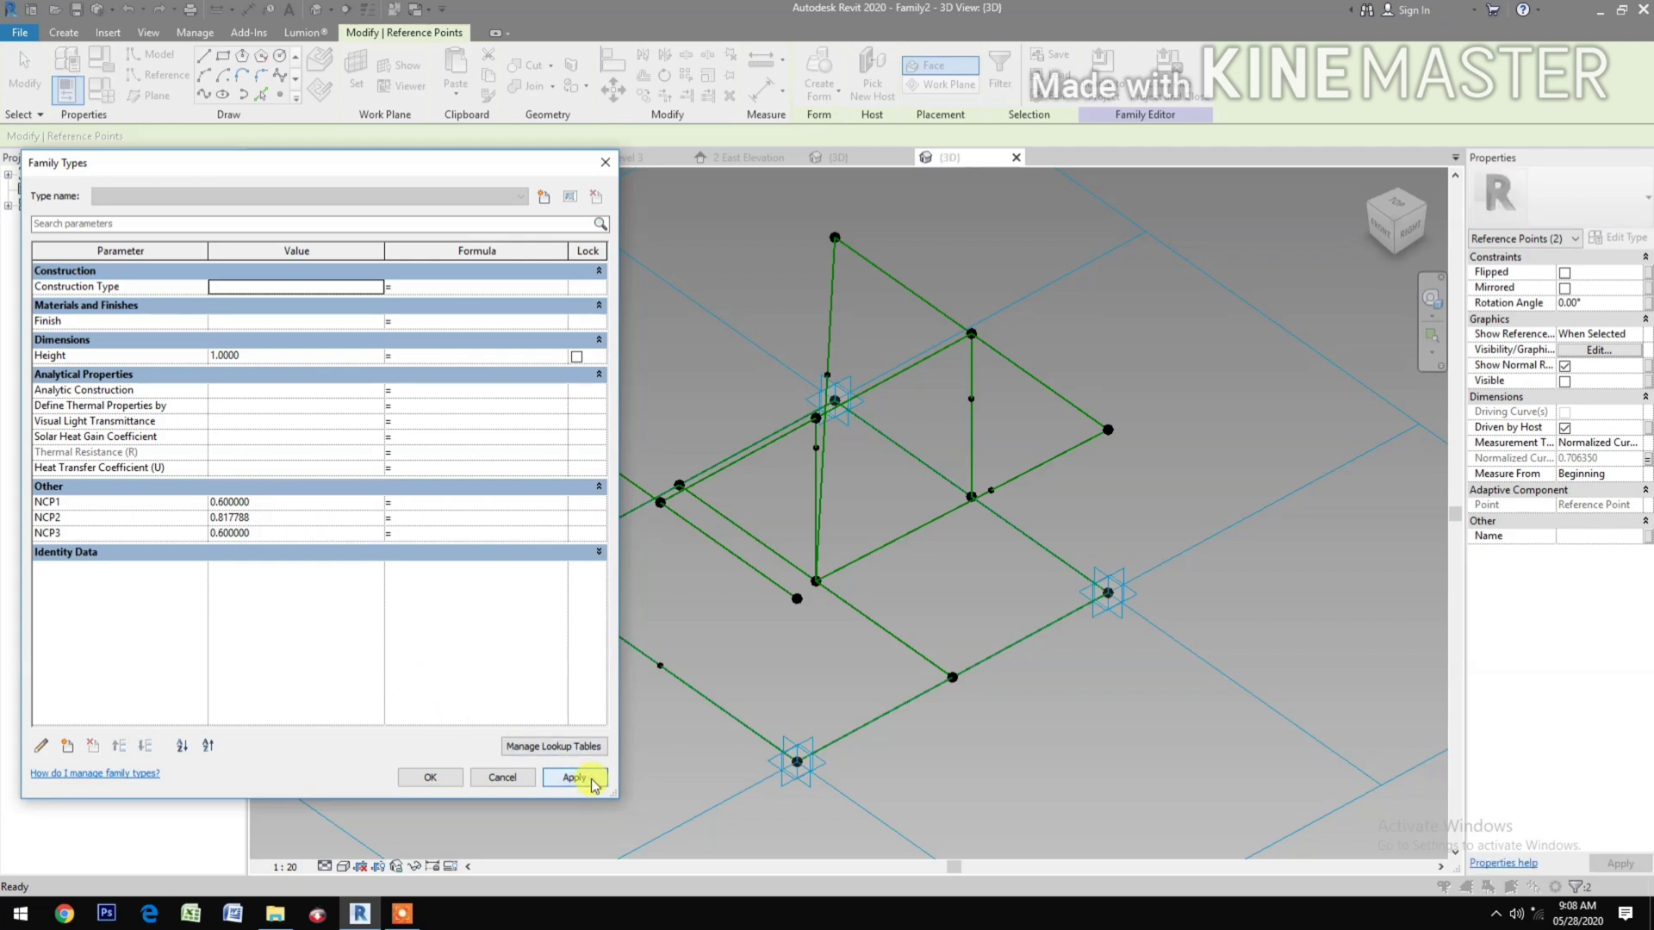
left_click(298, 516)
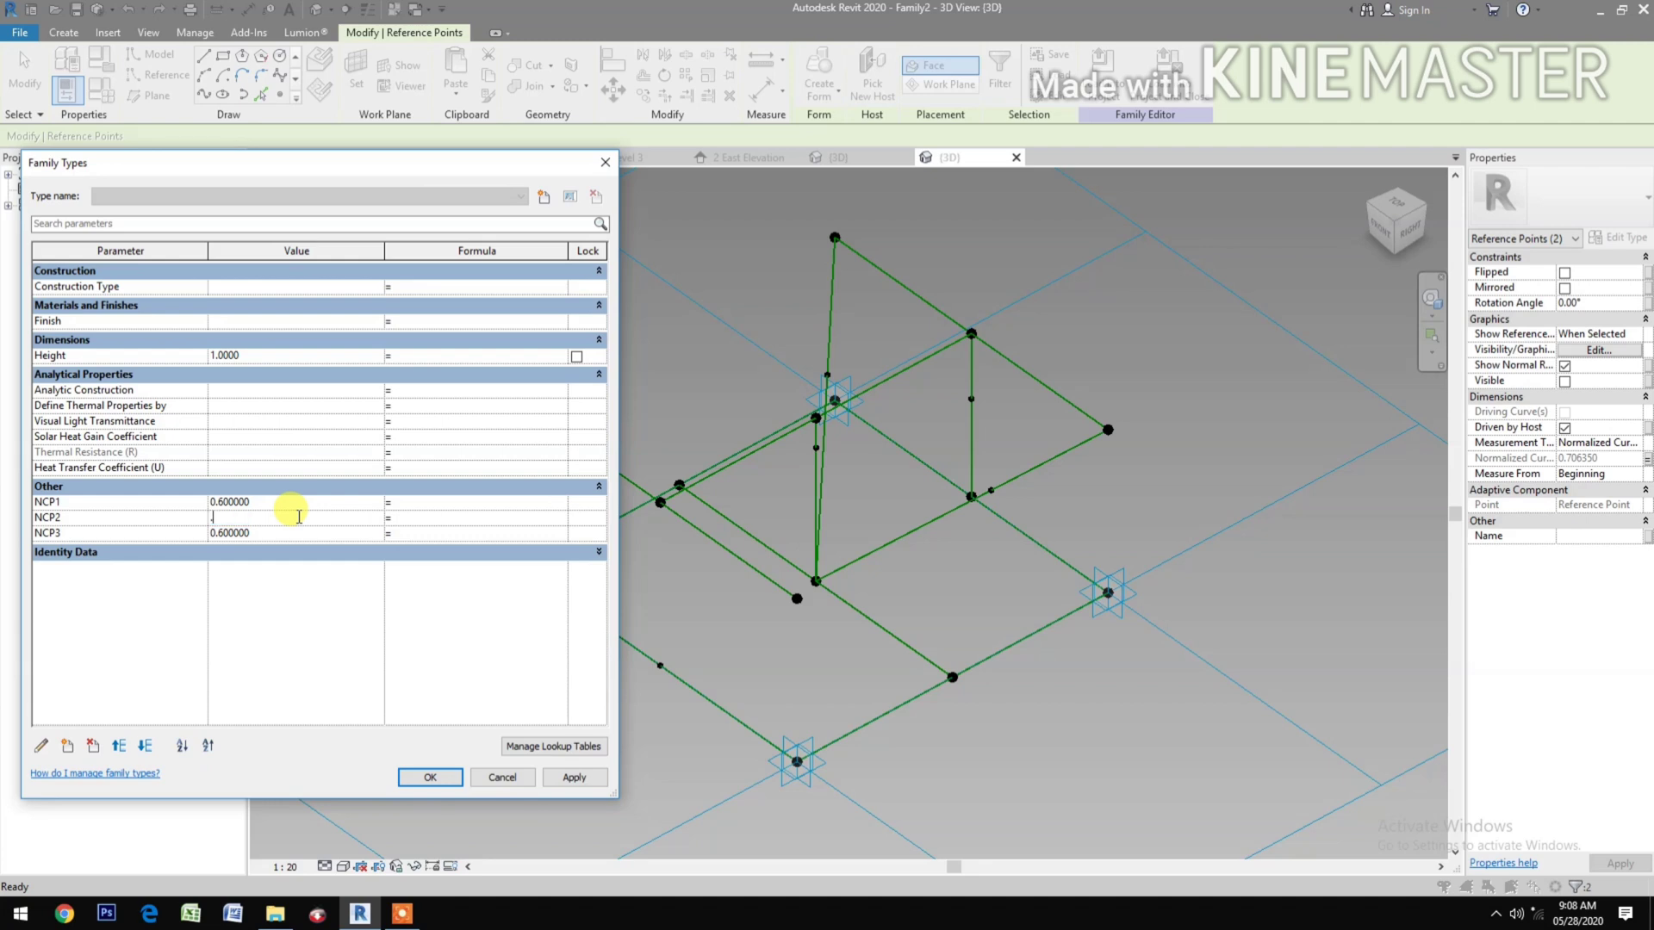
type(".9")
left_click(575, 778)
left_click(441, 774)
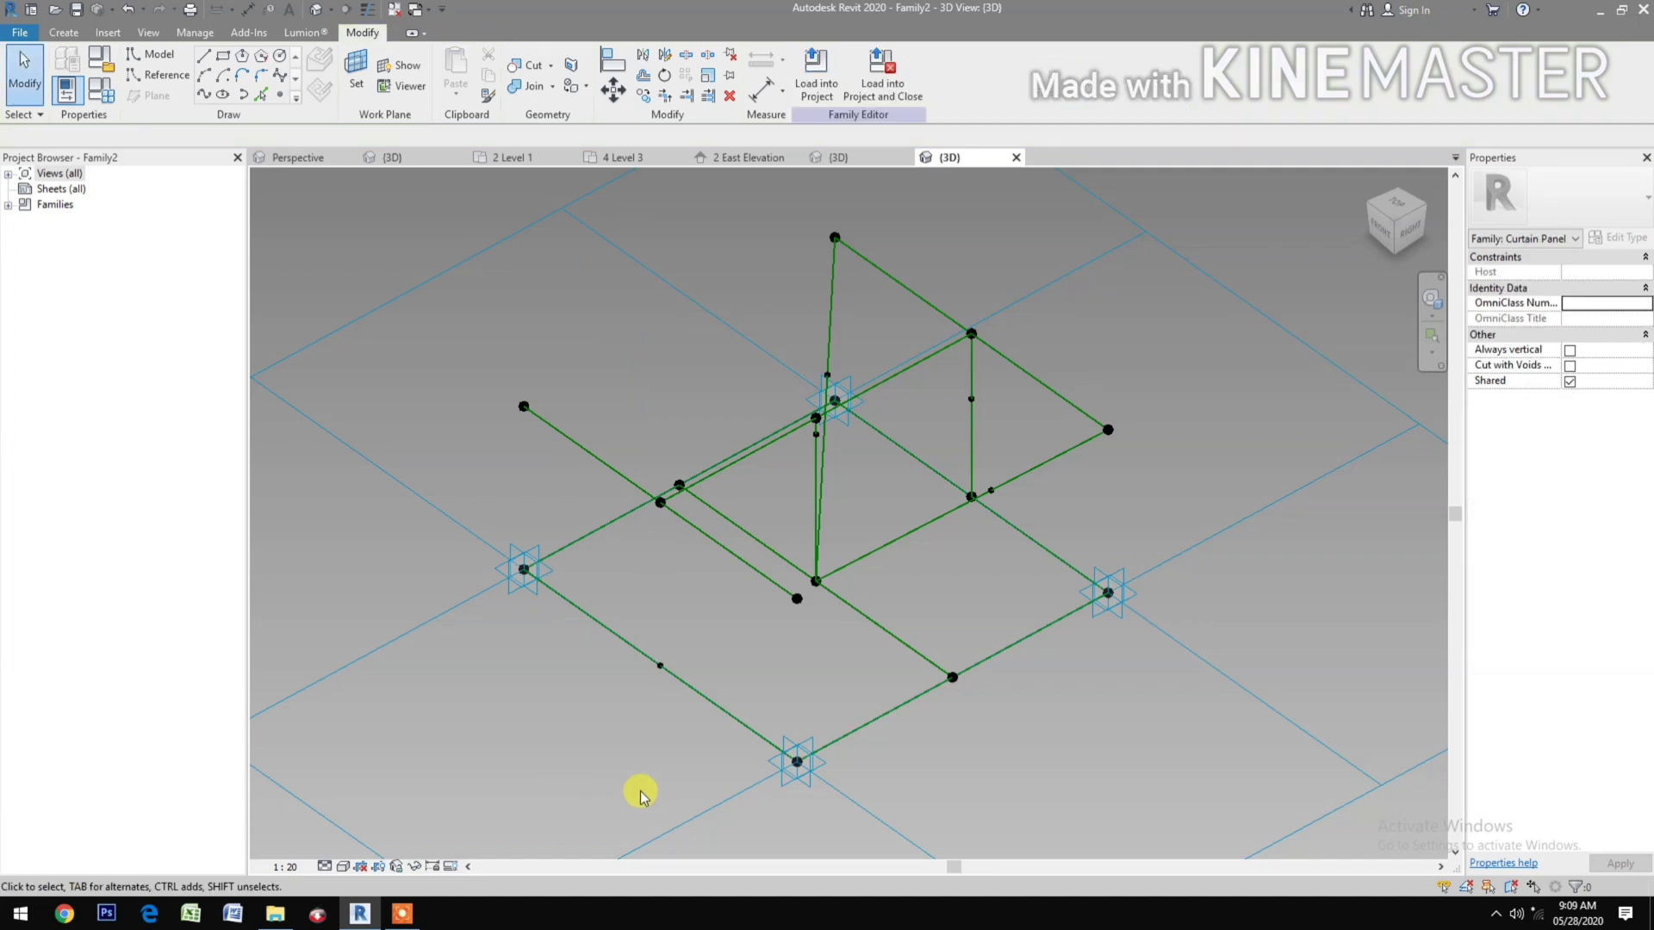
Step: Draw a spline from the near base edge's midpoint through the central vertical line's NCP2 point to the far vertical line's point, as a reference line
left_click(205, 97)
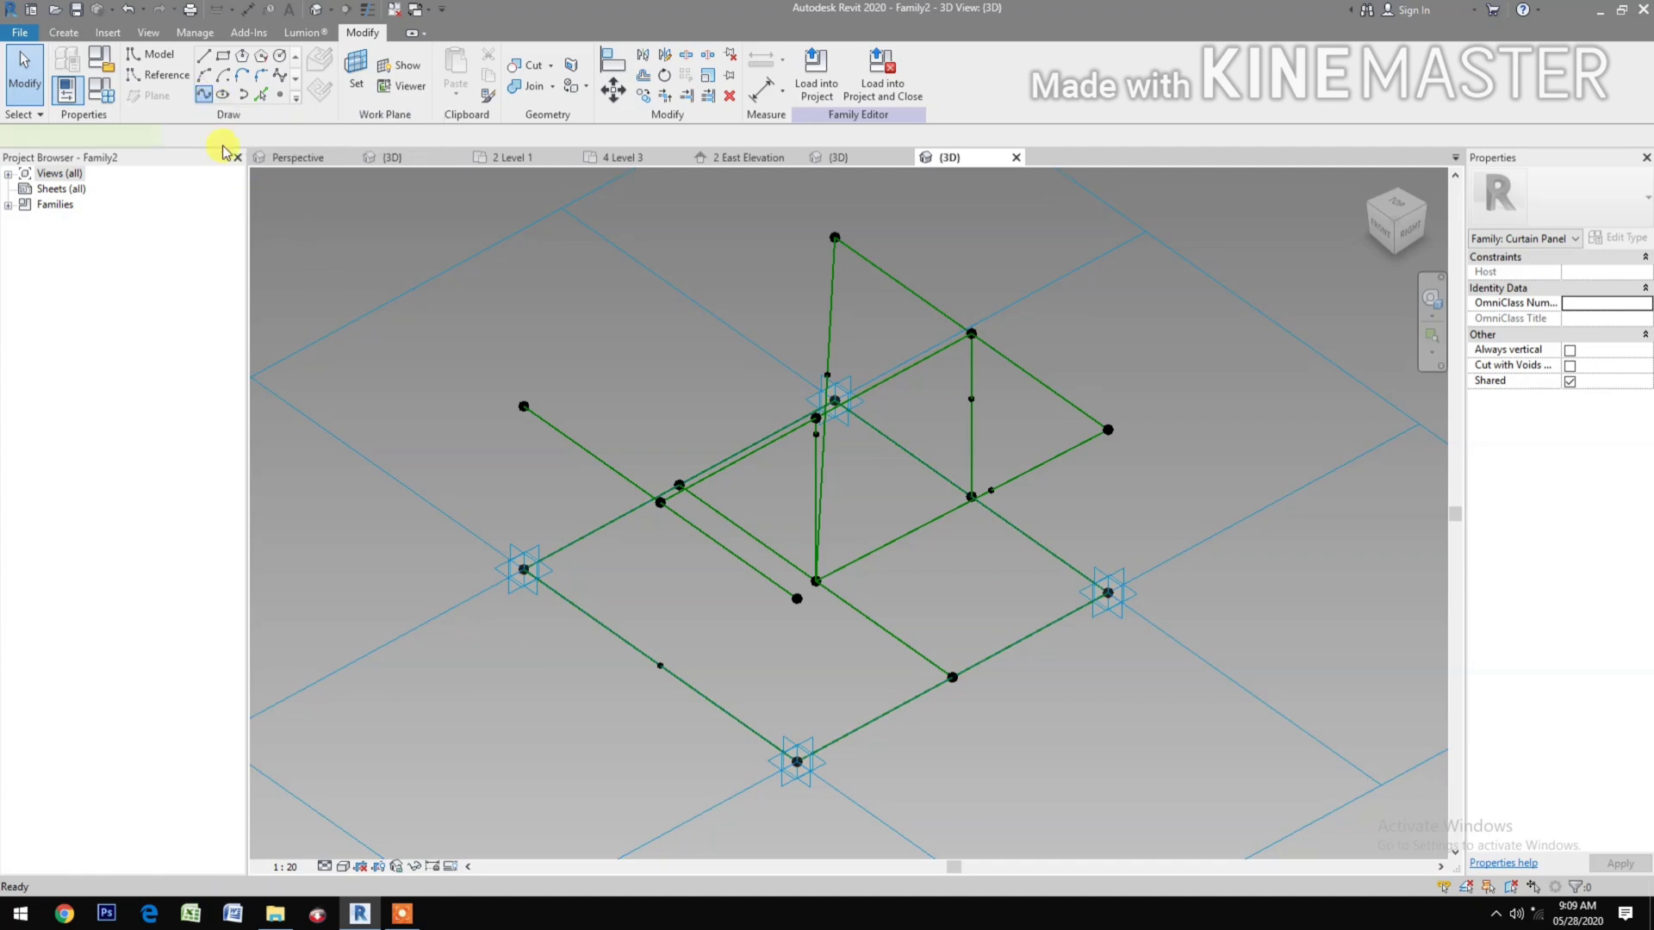
left_click(659, 665)
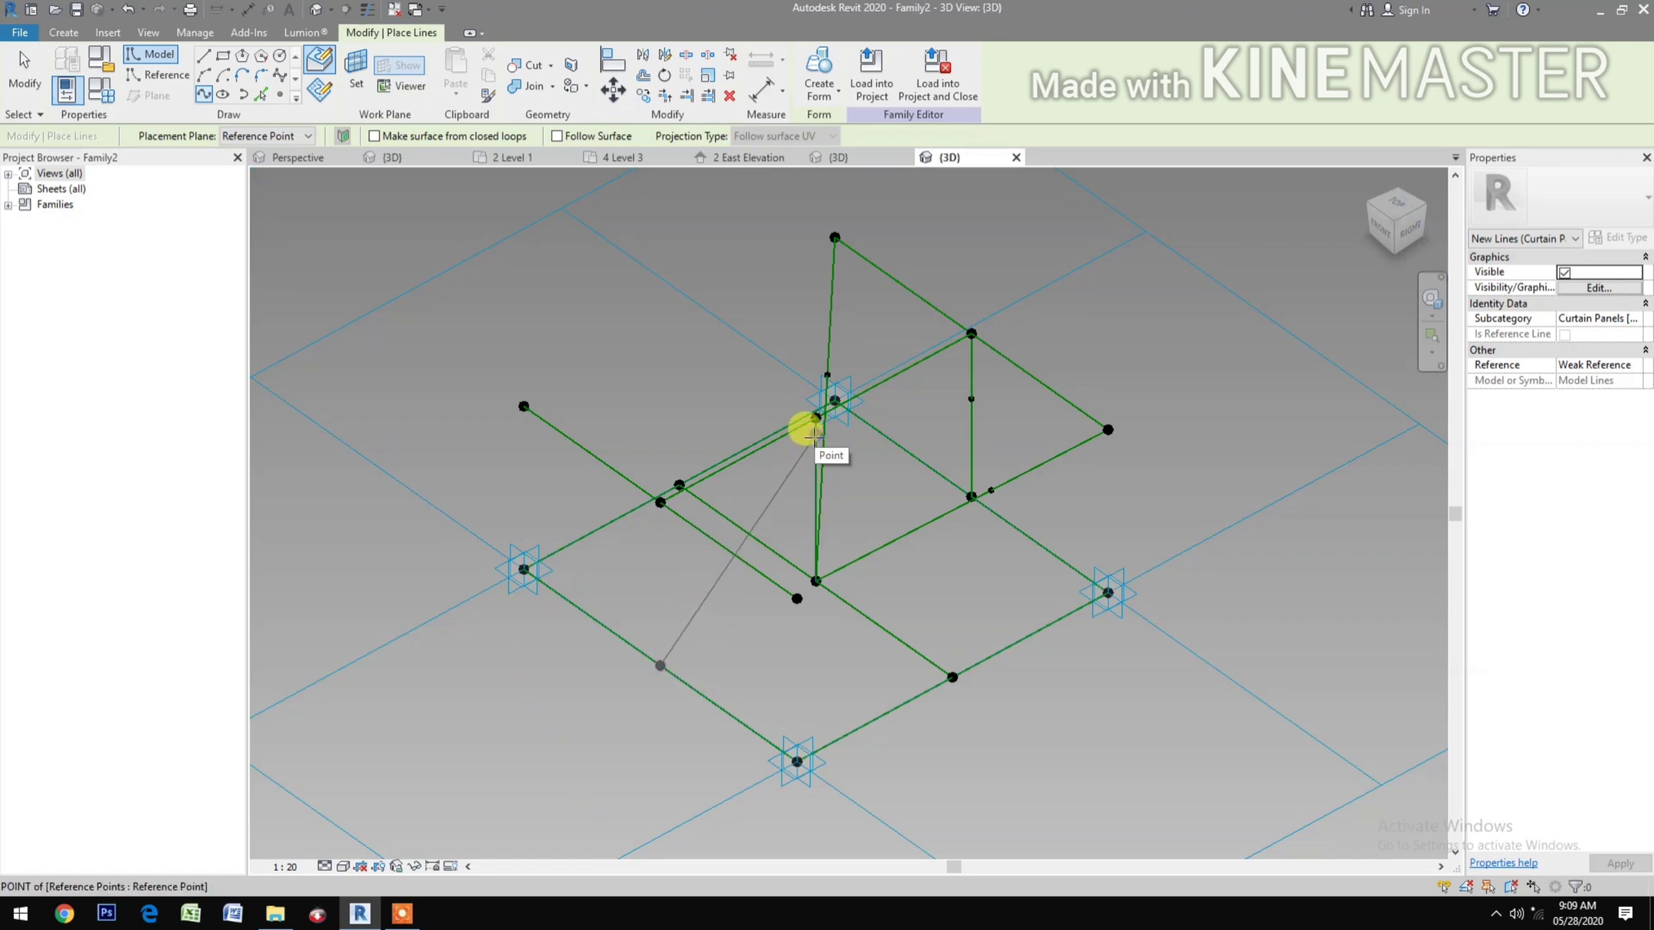
left_click(815, 433)
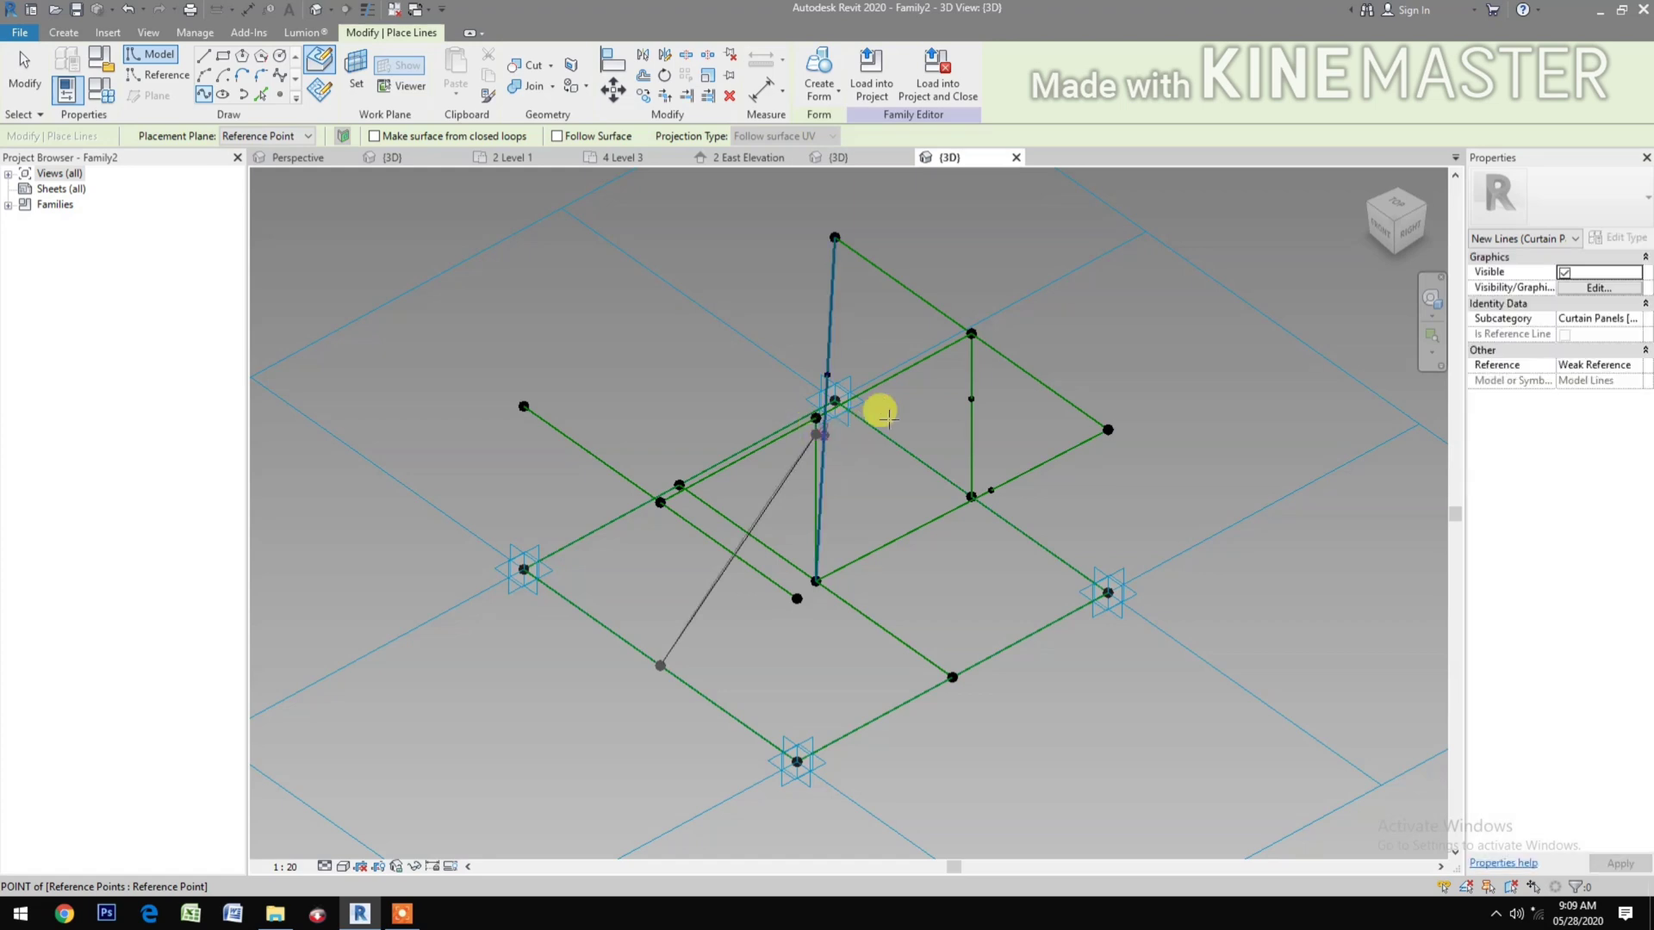
left_click(972, 398)
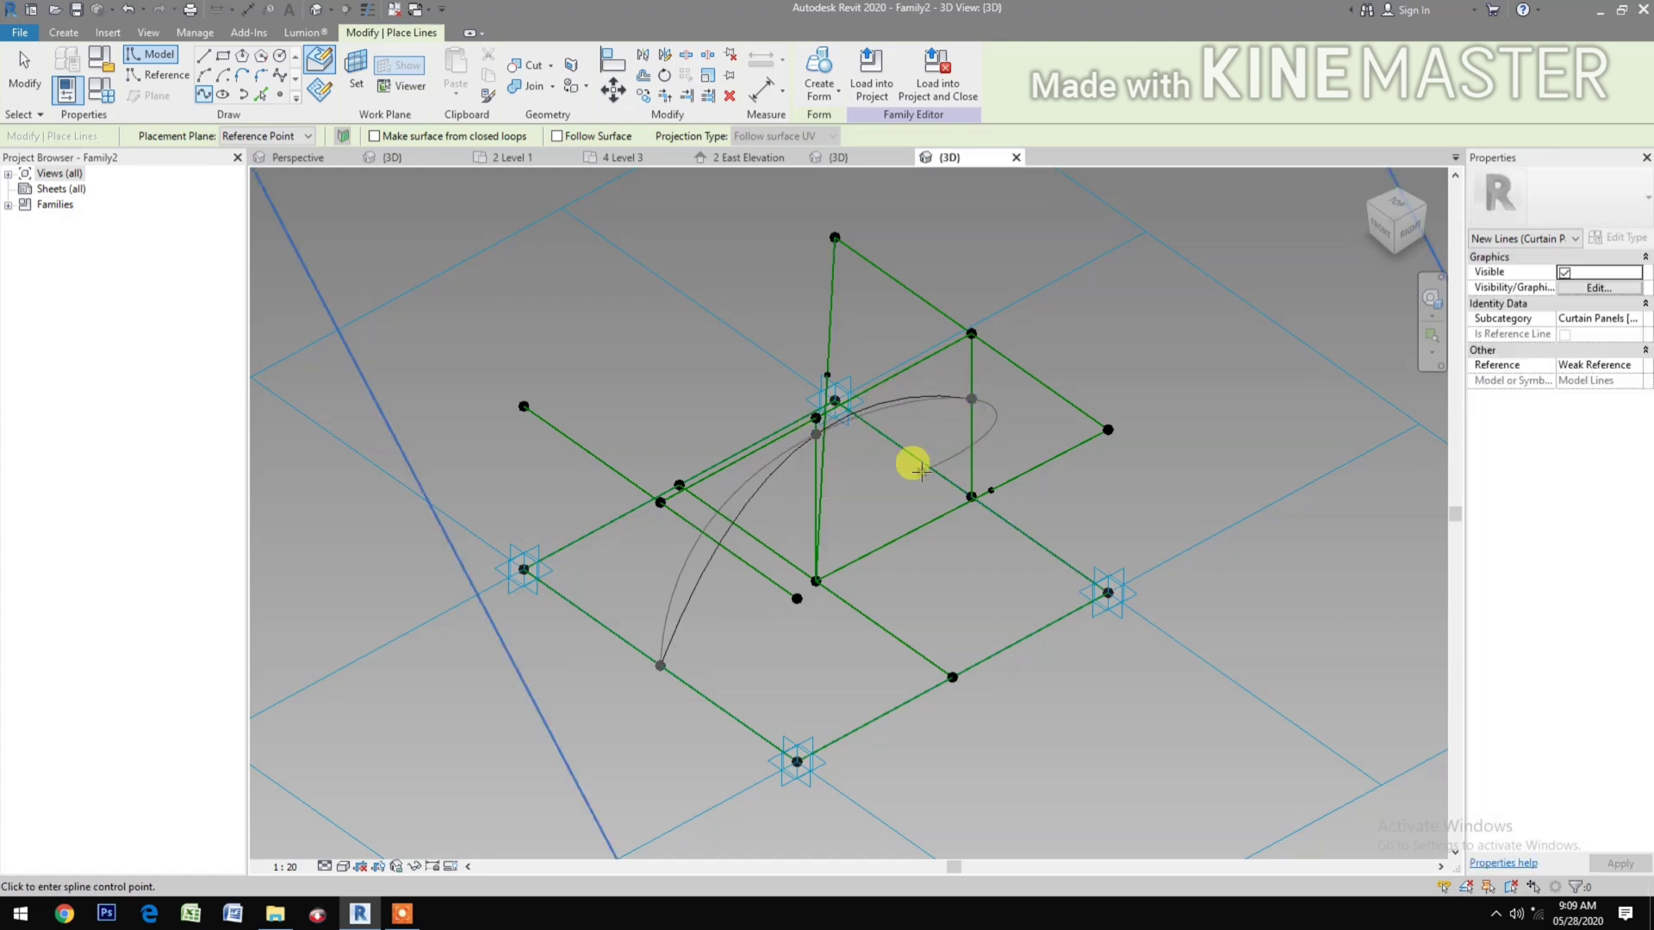
key("Escape")
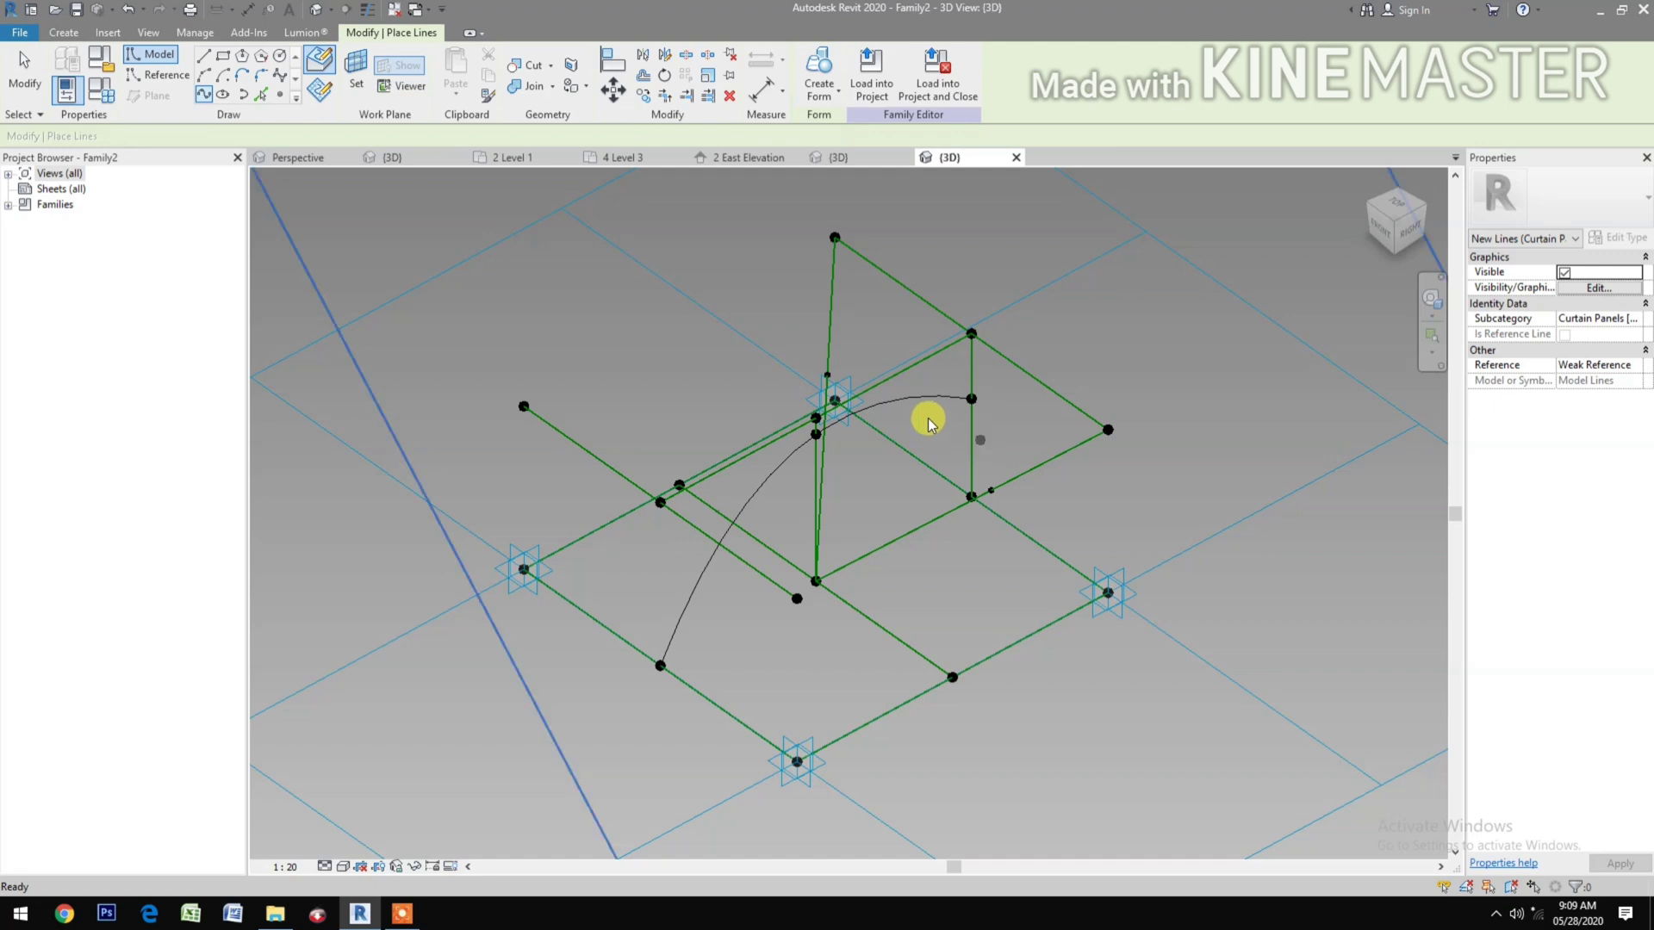
key("Escape")
left_click(927, 401)
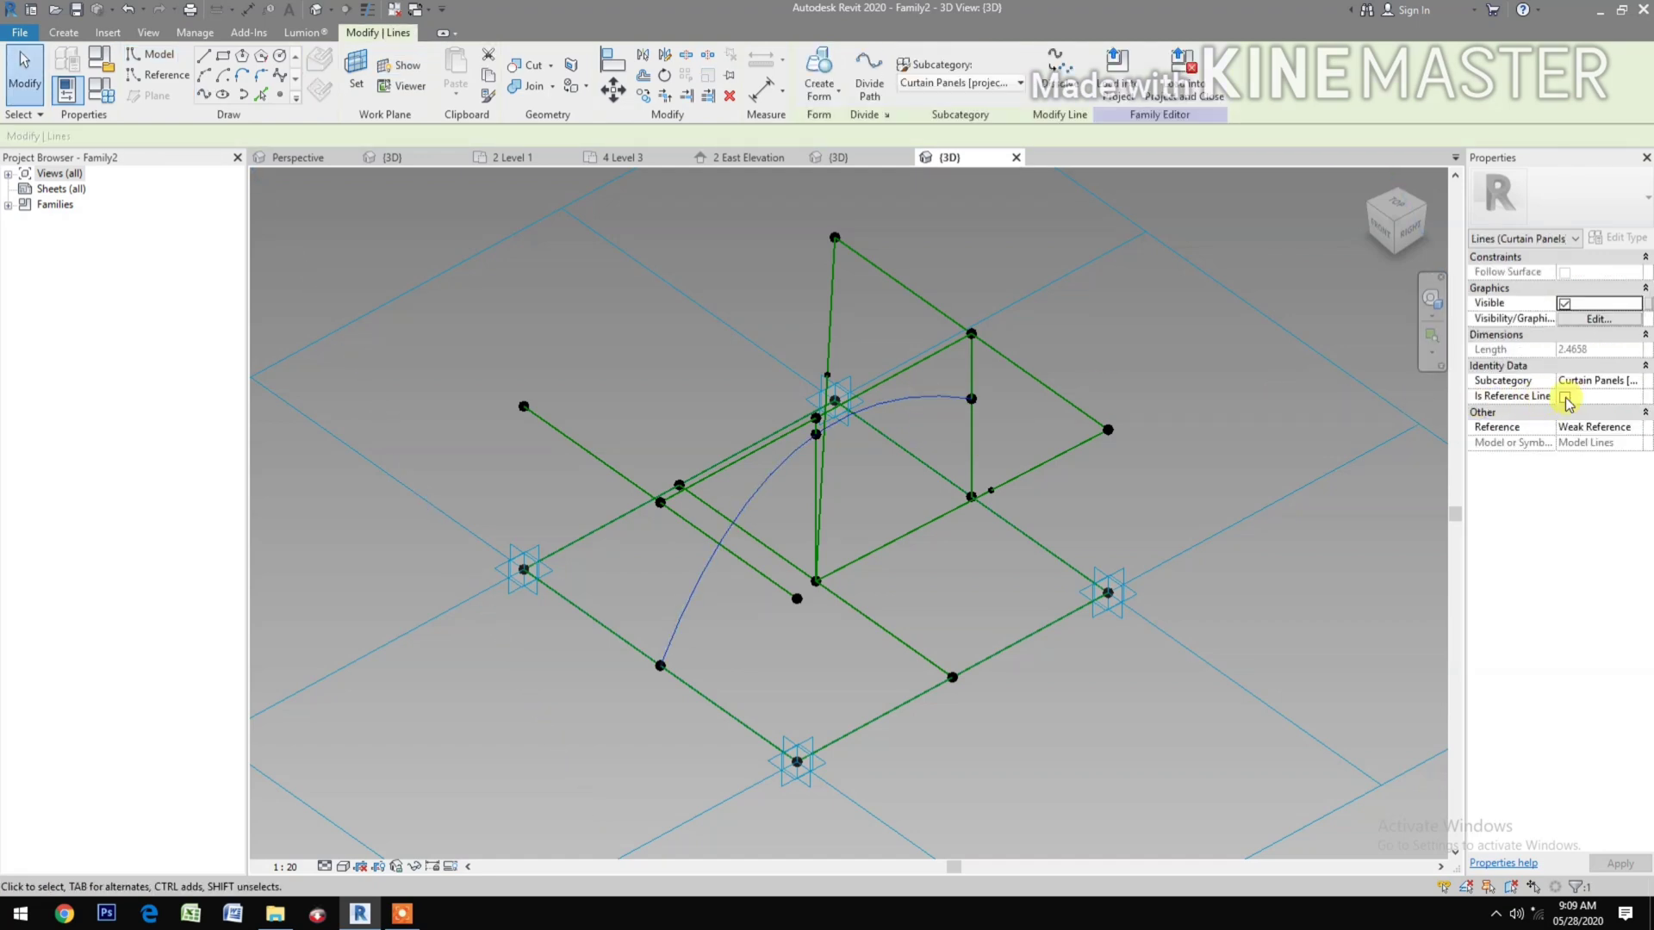
left_click(1565, 397)
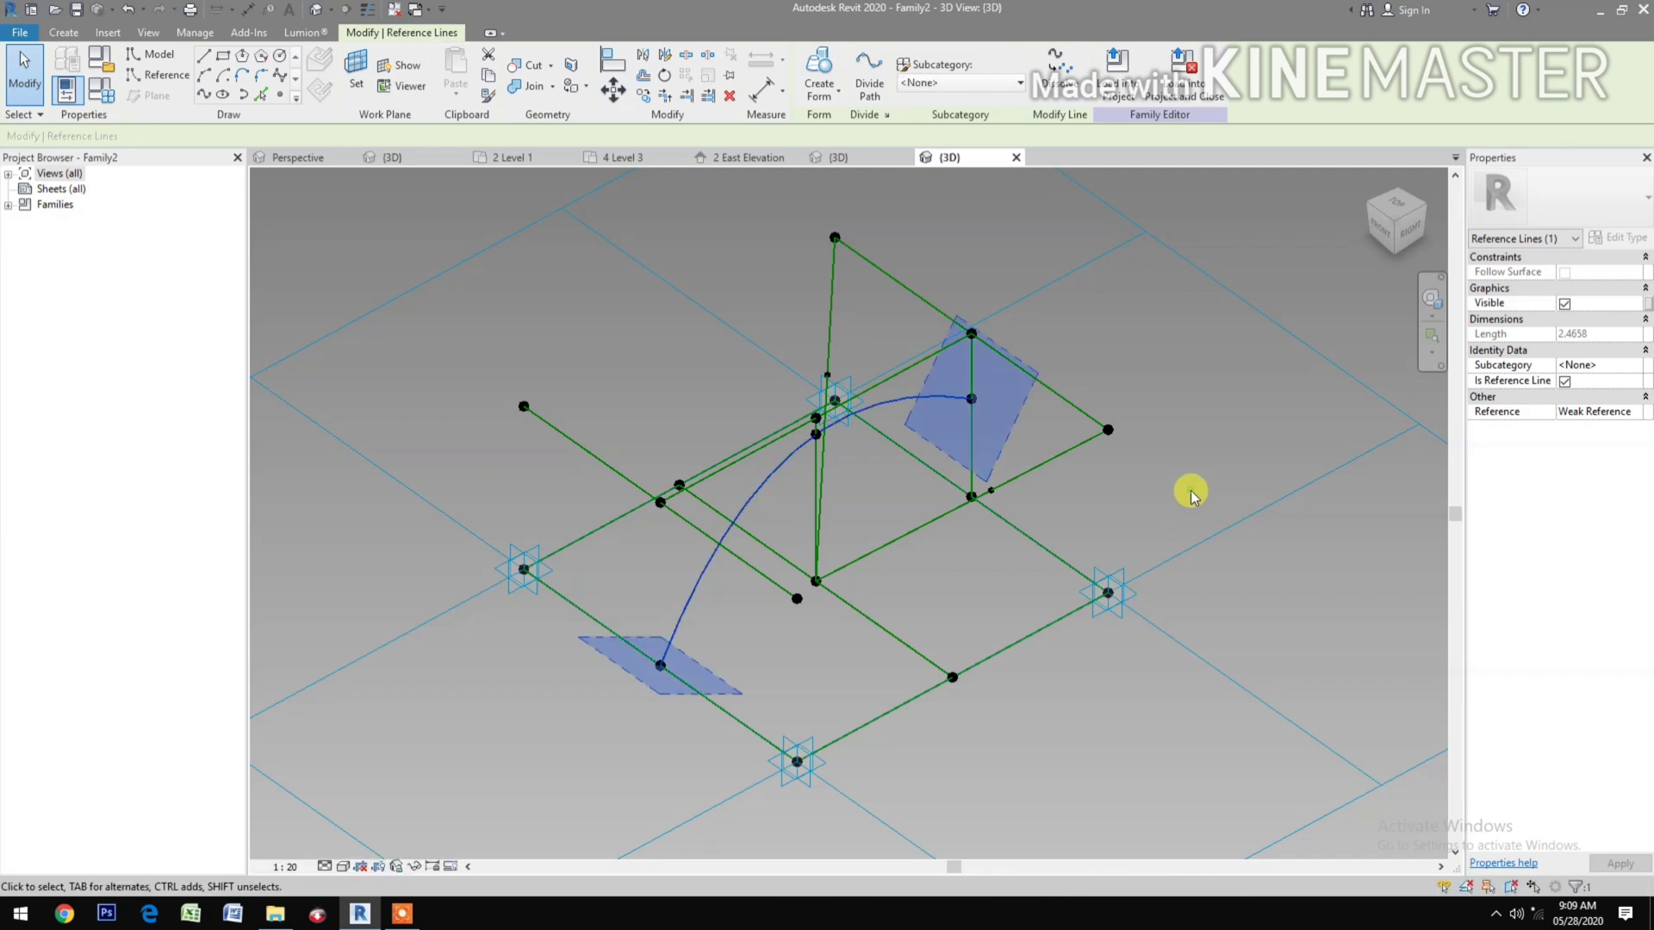
key("Escape")
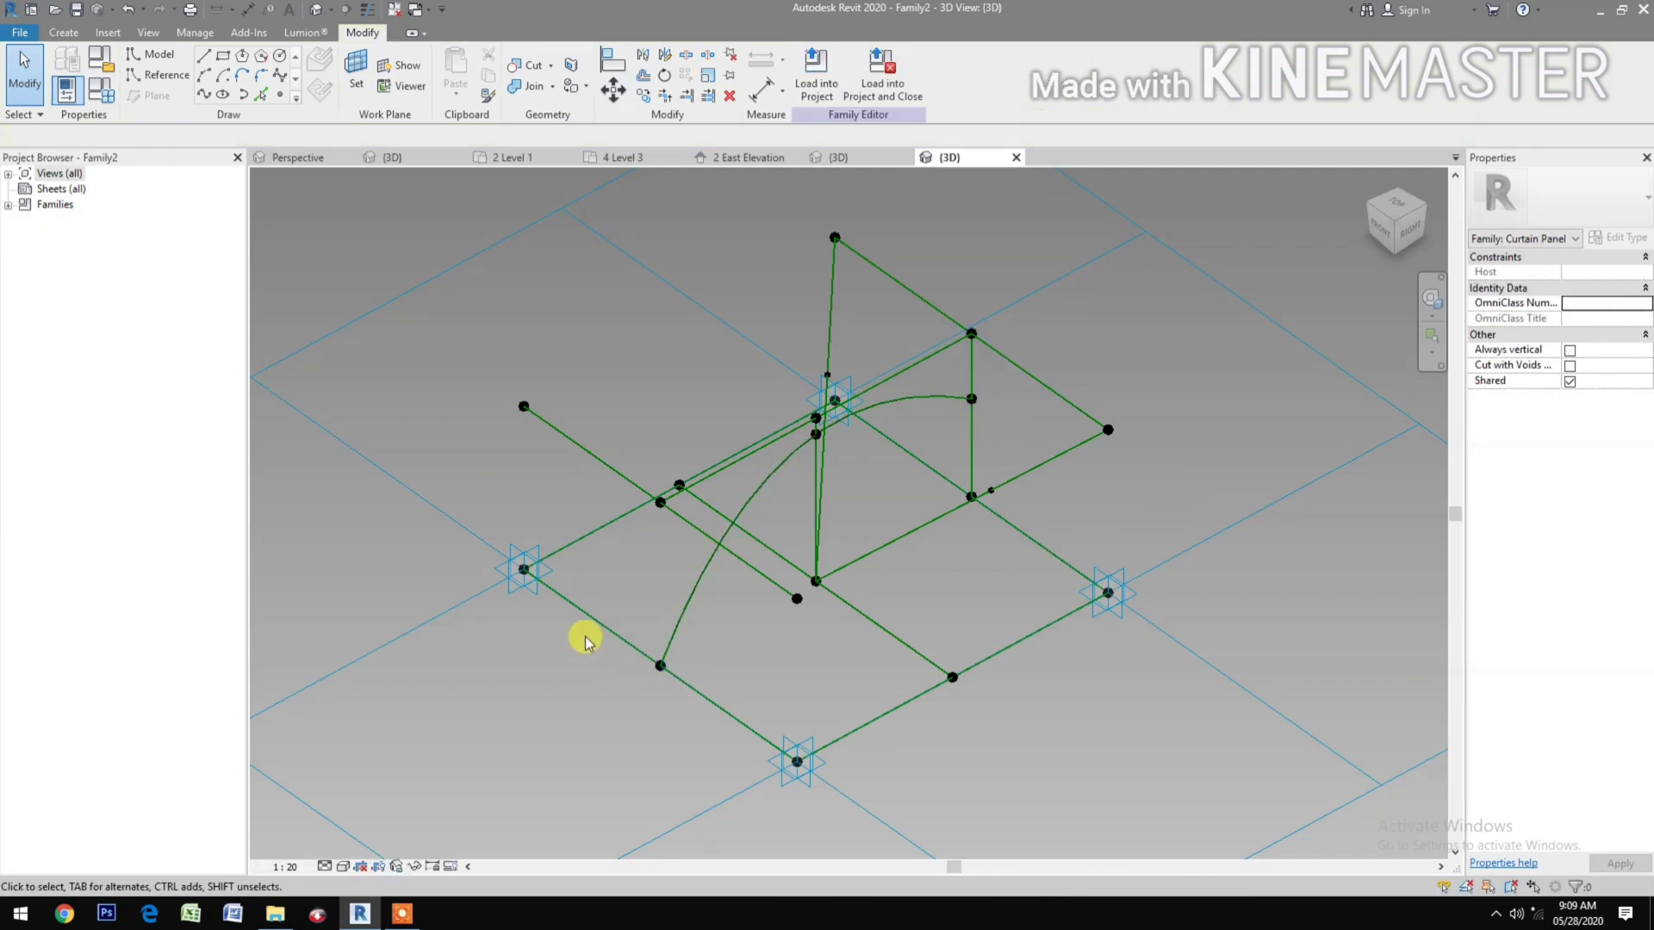
Step: Connect the midpoints of the near base edge and the adjacent right-hand side edge with a spline, and make it a reference line
left_click_drag(595, 741, 714, 625)
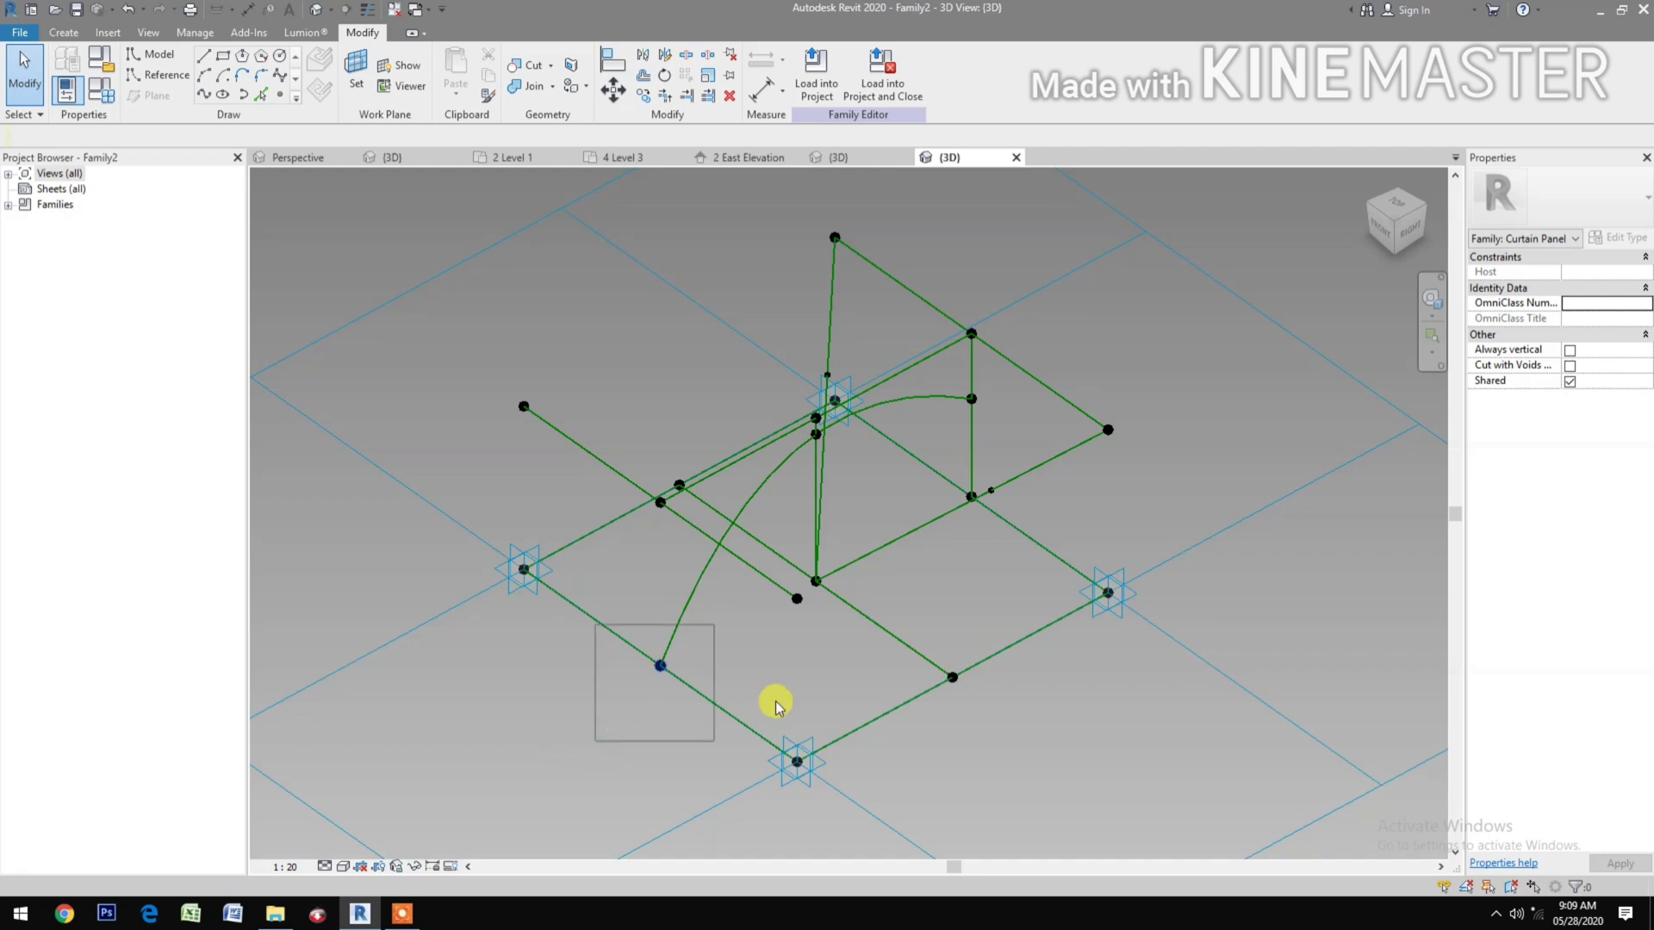
left_click_drag(903, 766, 982, 661)
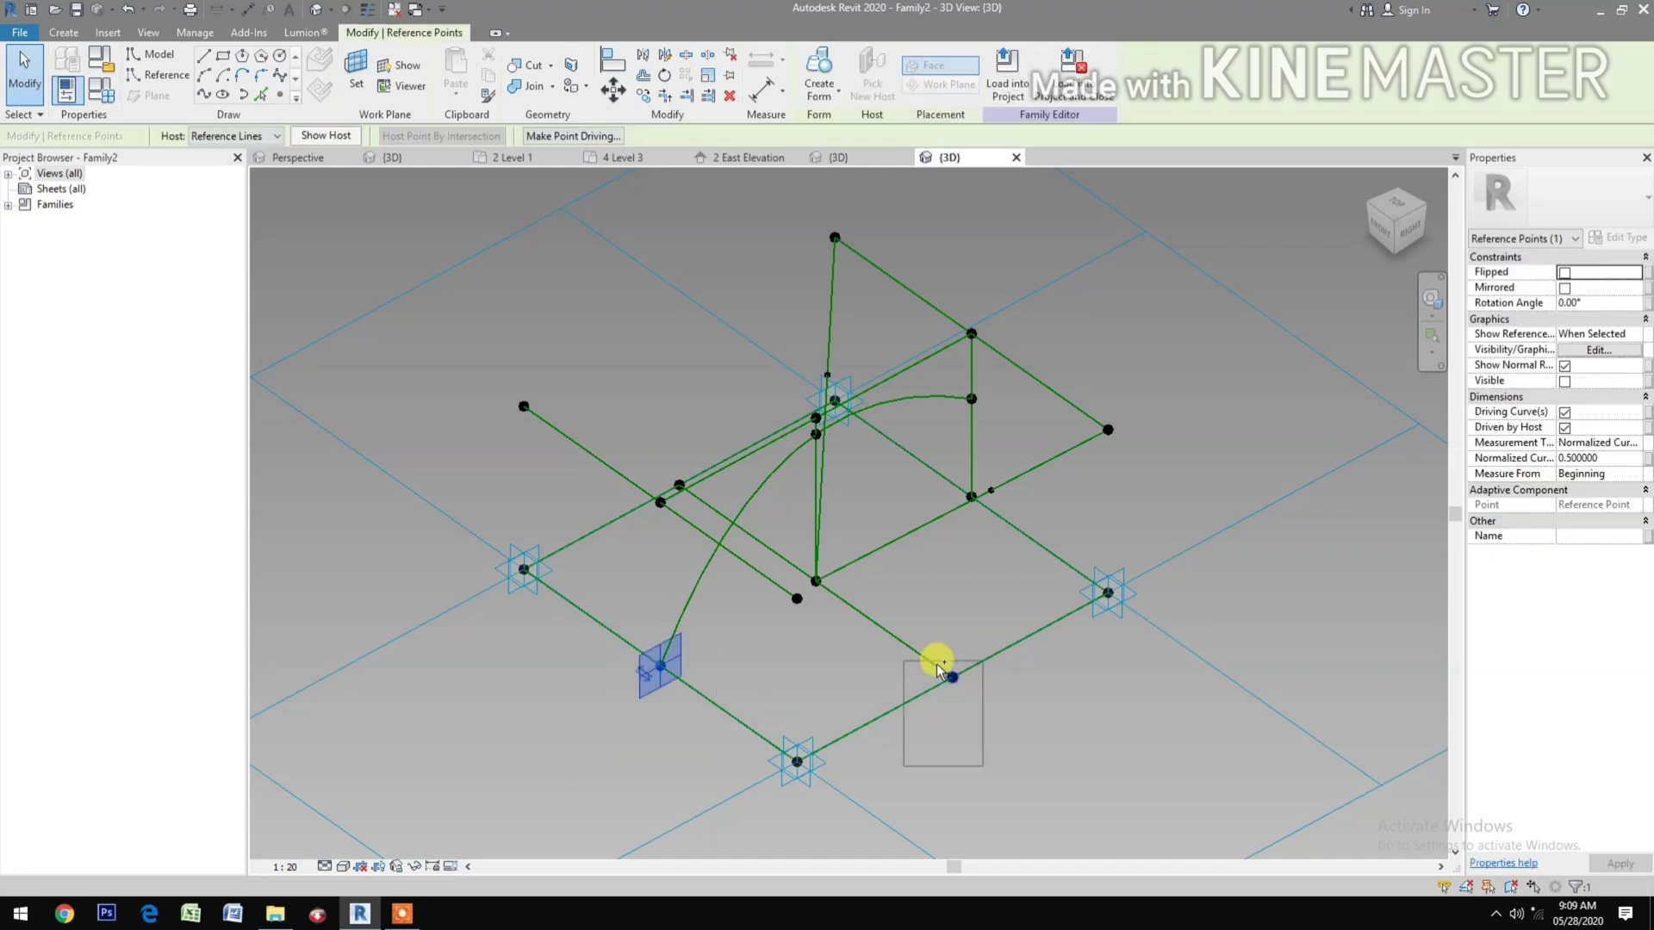
left_click(205, 96)
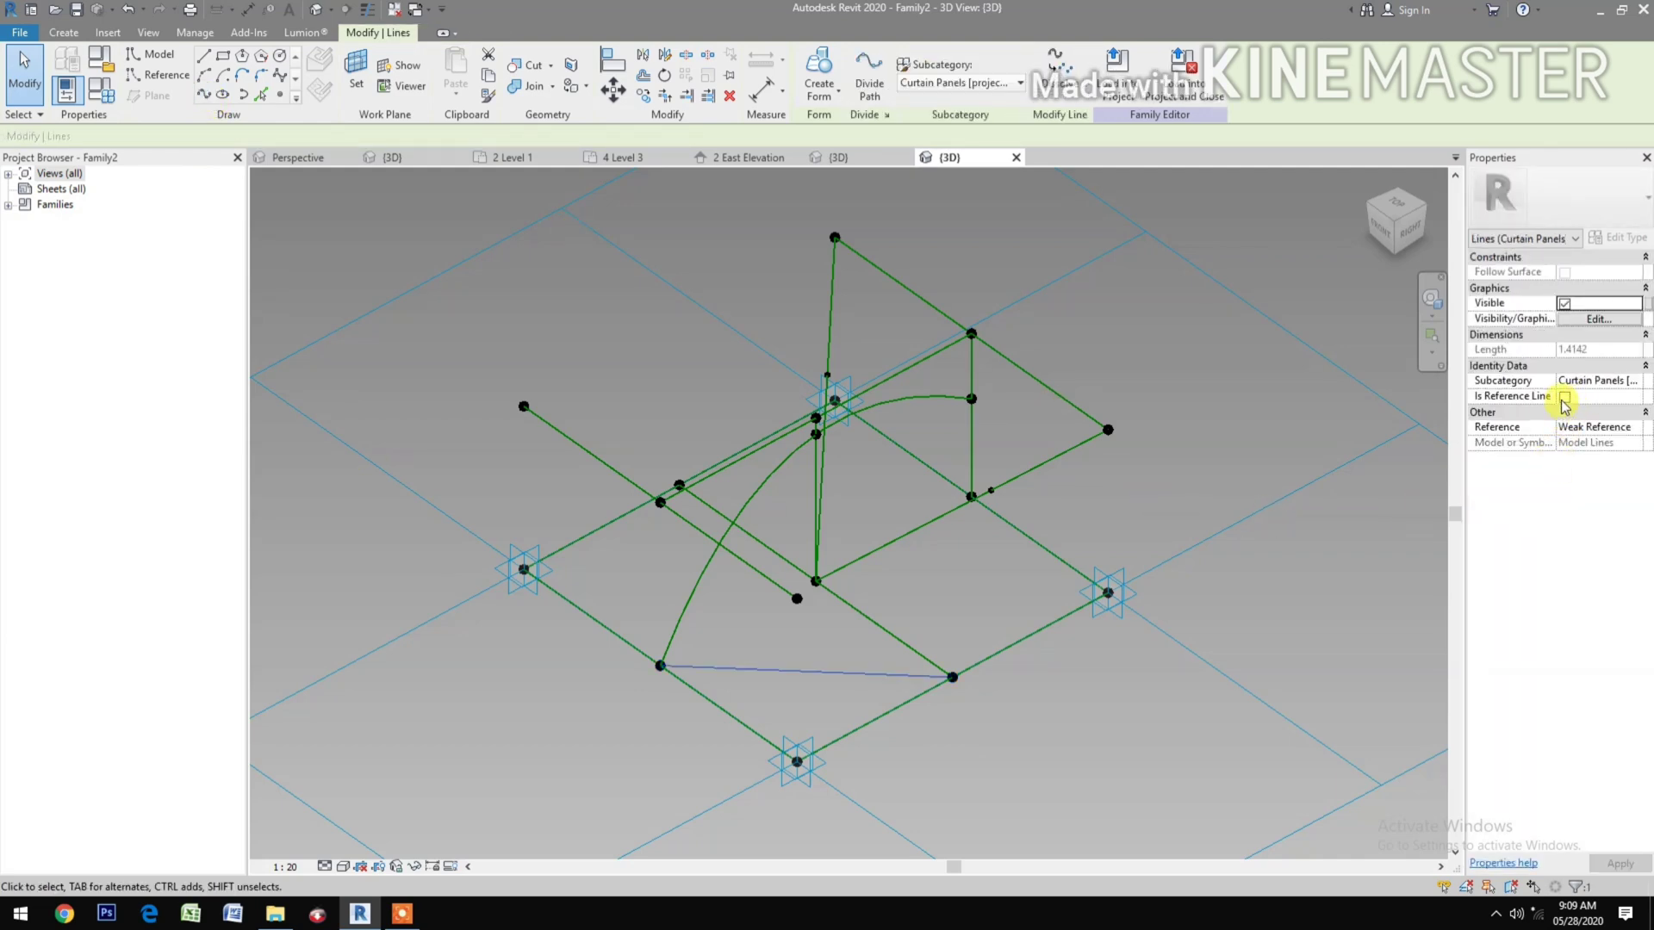
left_click(1564, 398)
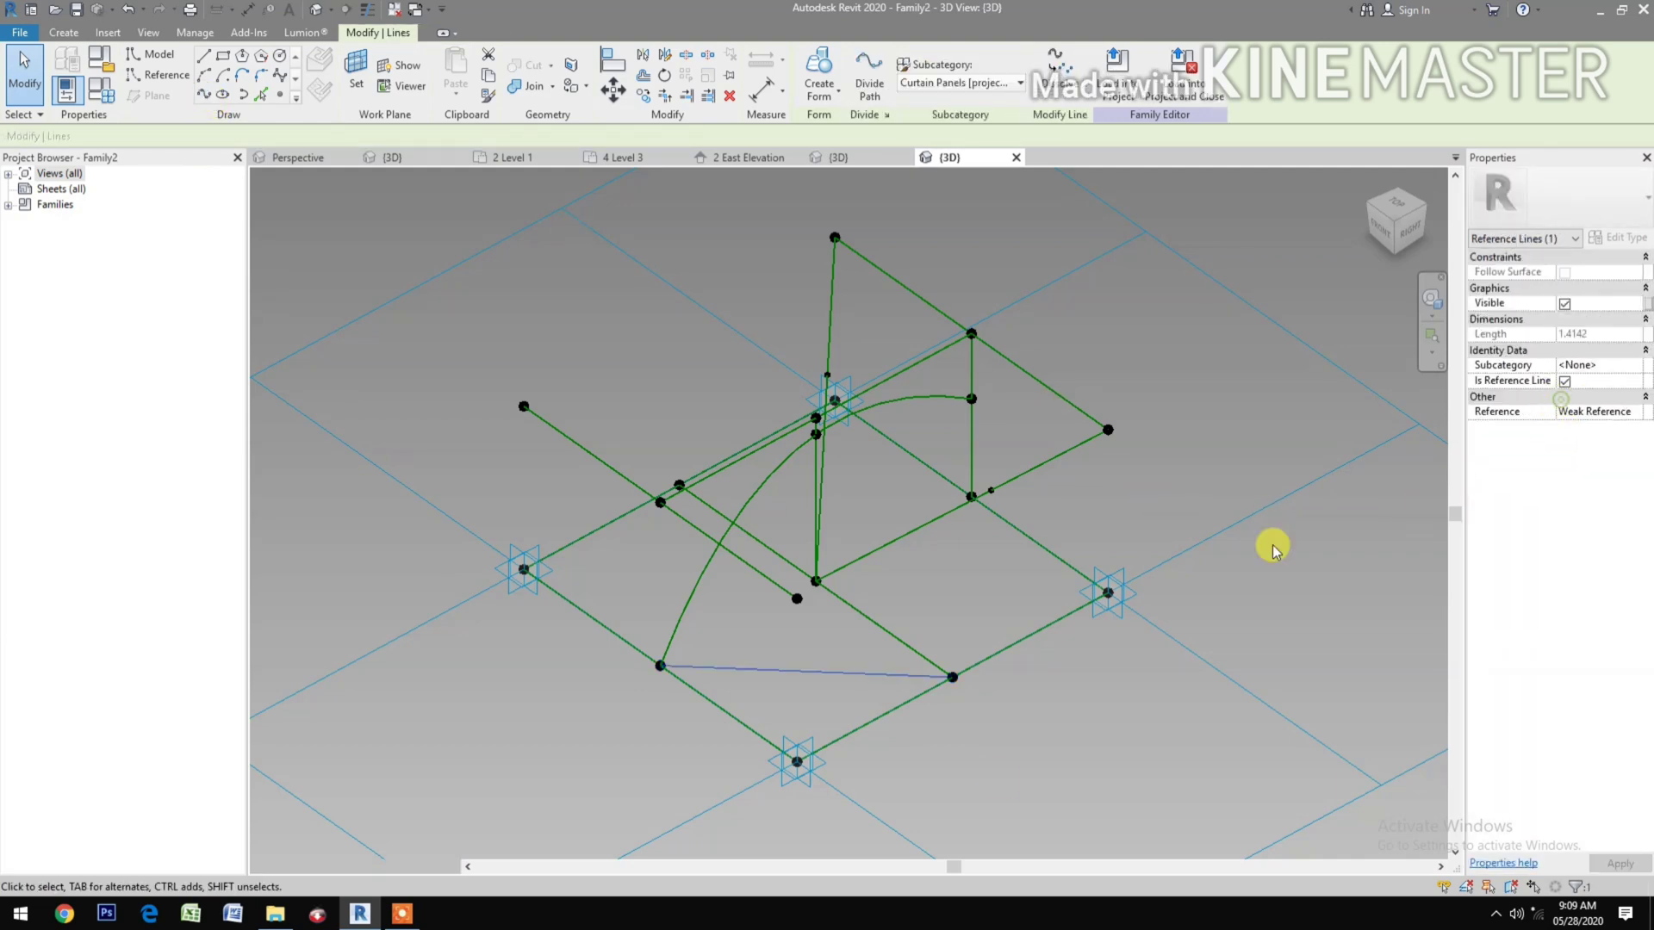
left_click(999, 784)
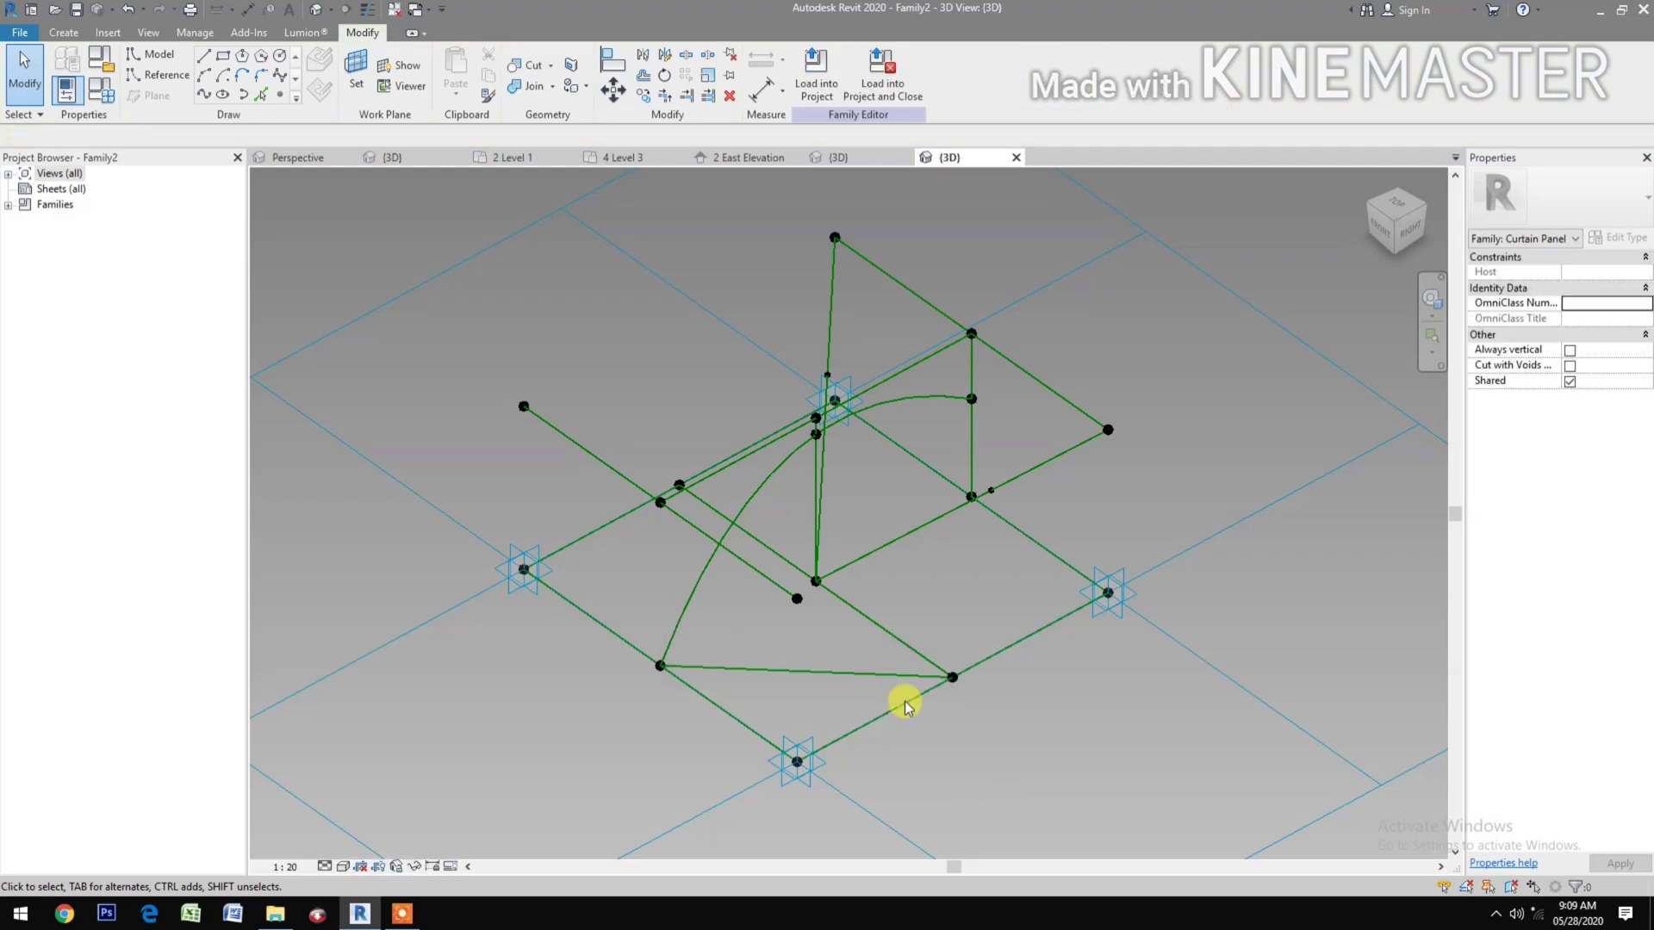
Step: Draw a spline from the right-hand side edge's midpoint through the neighbouring NCP3 point to the far vertical line's point, and make it a reference line
left_click(204, 95)
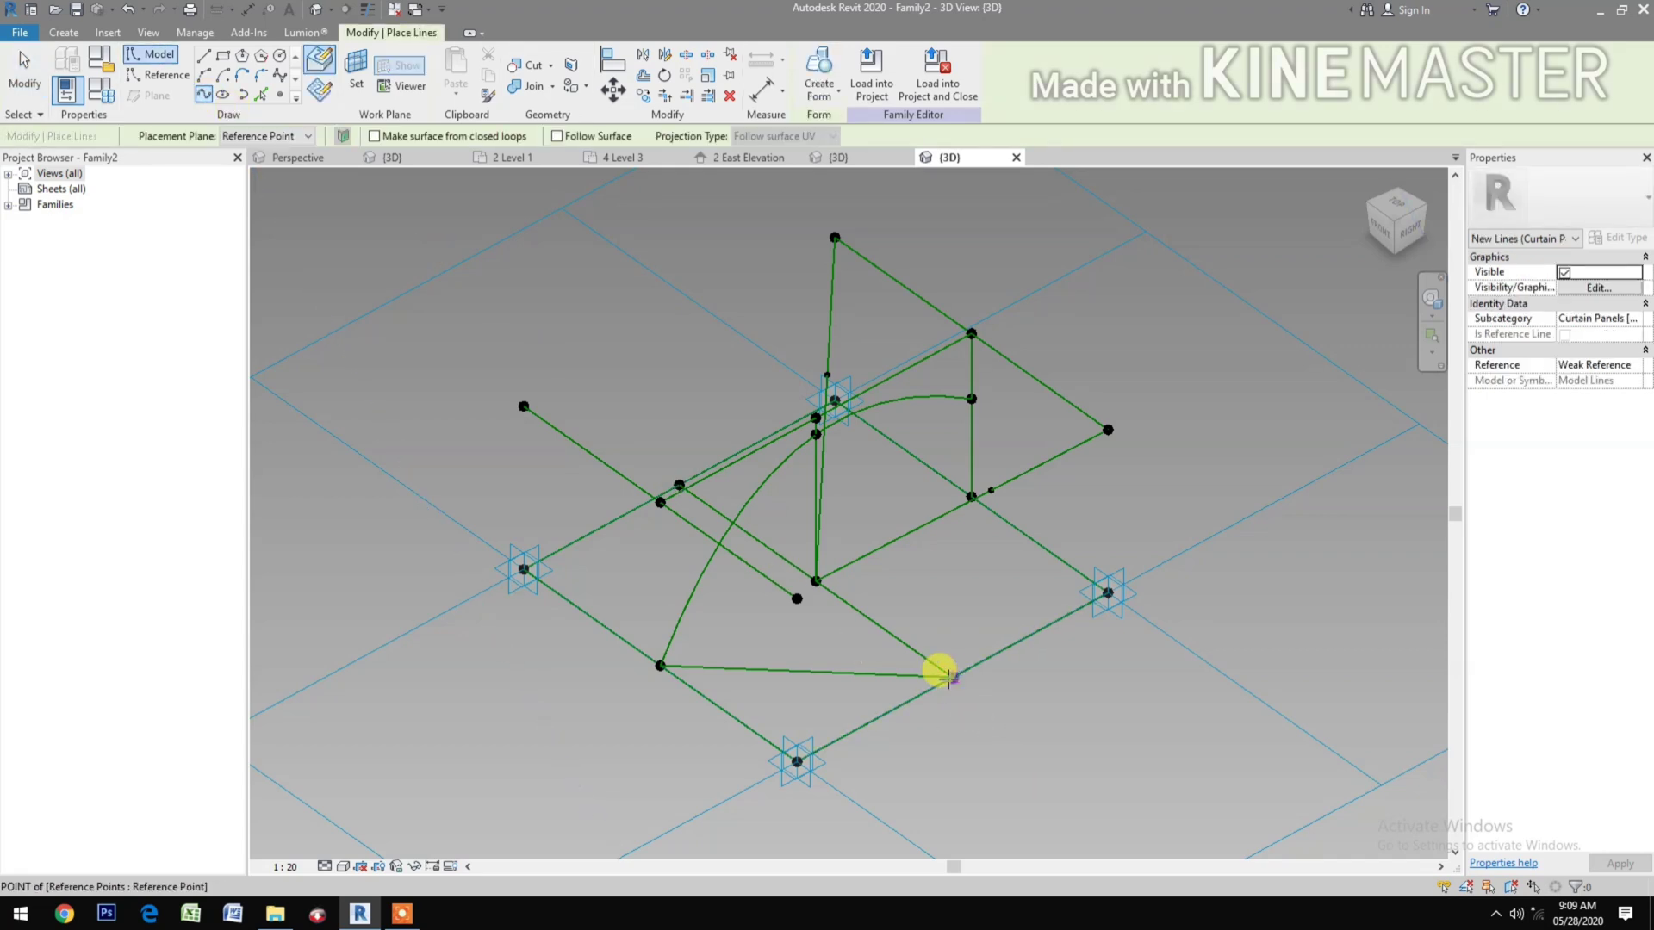
left_click(950, 677)
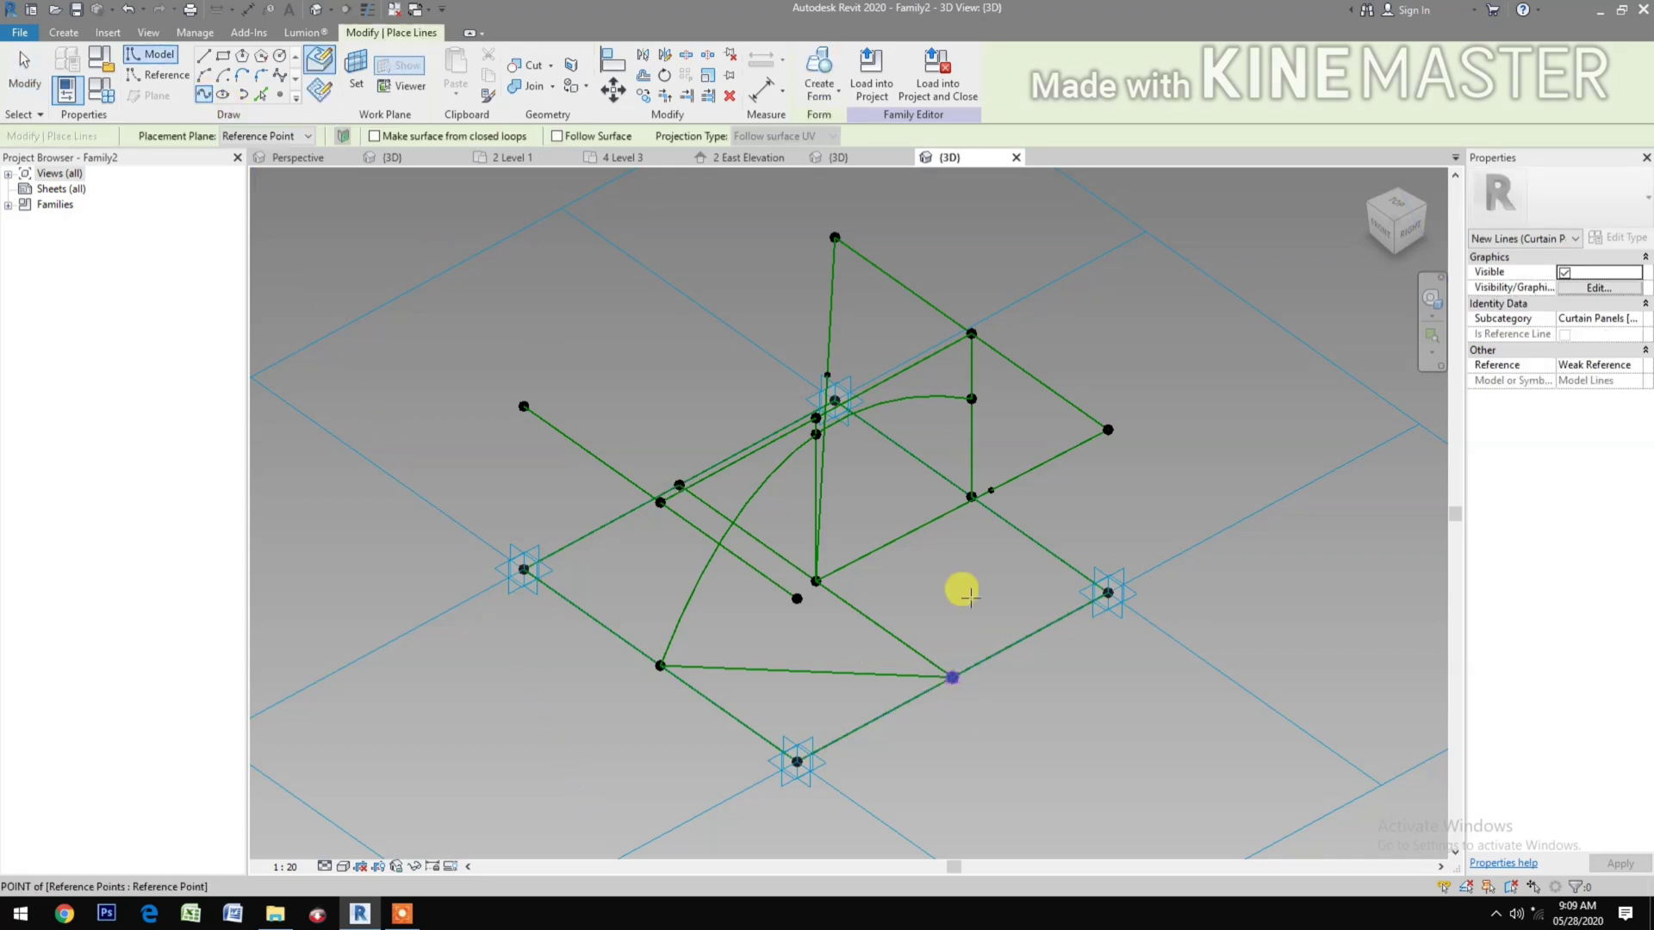
left_click(990, 490)
left_click(981, 428)
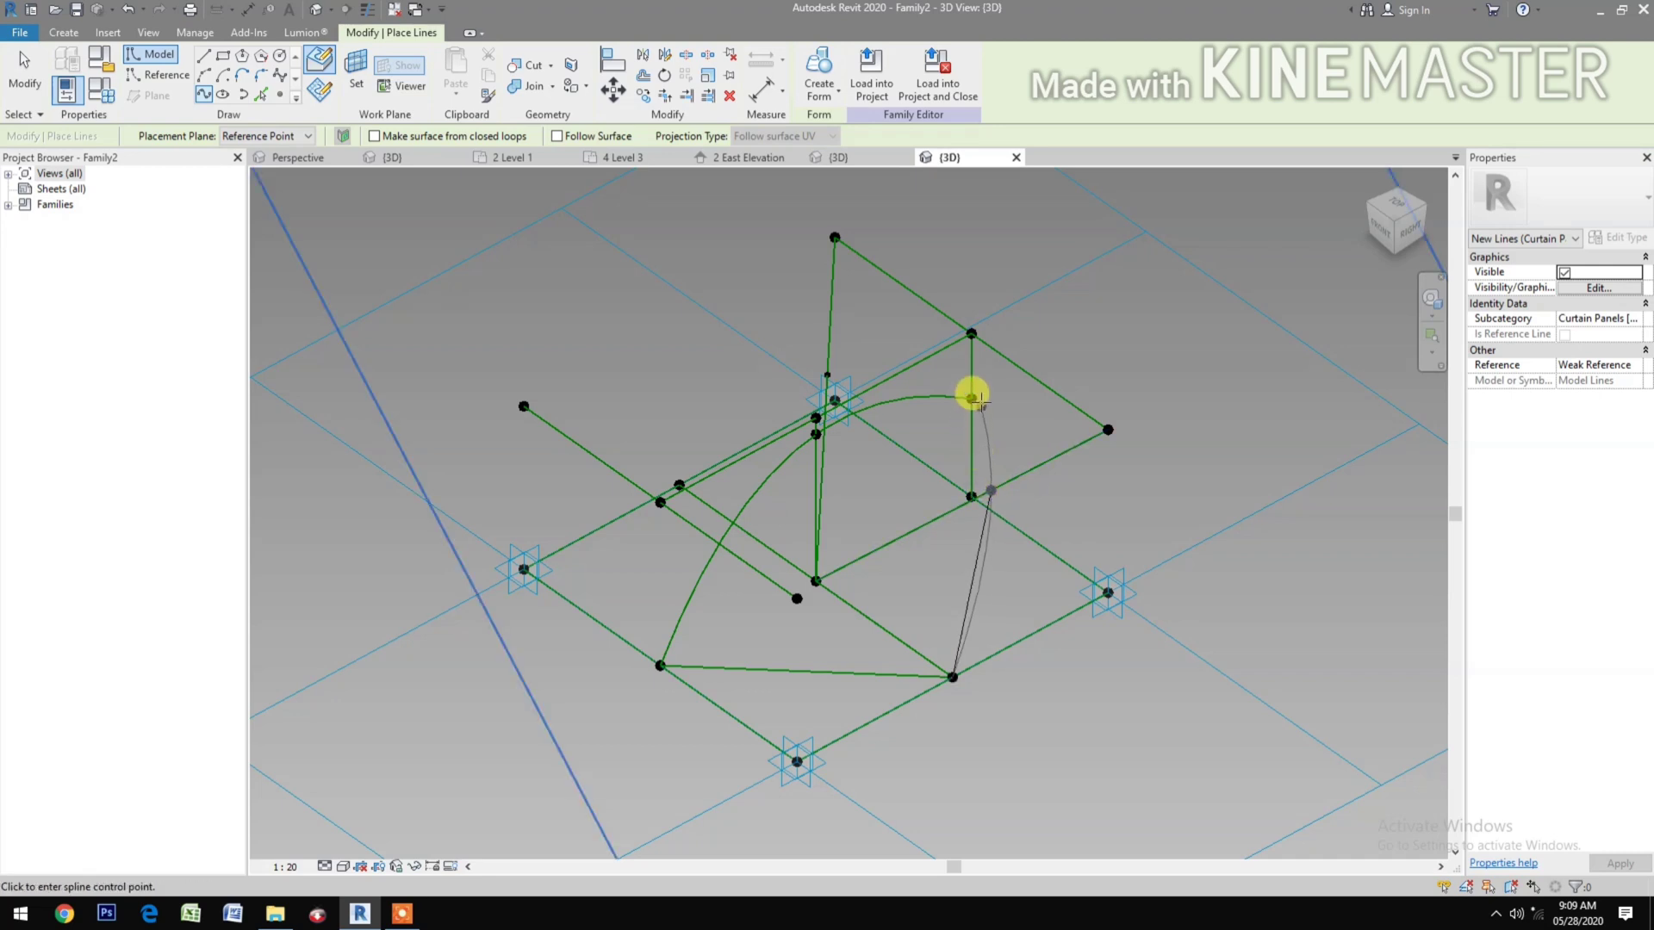
left_click(969, 399)
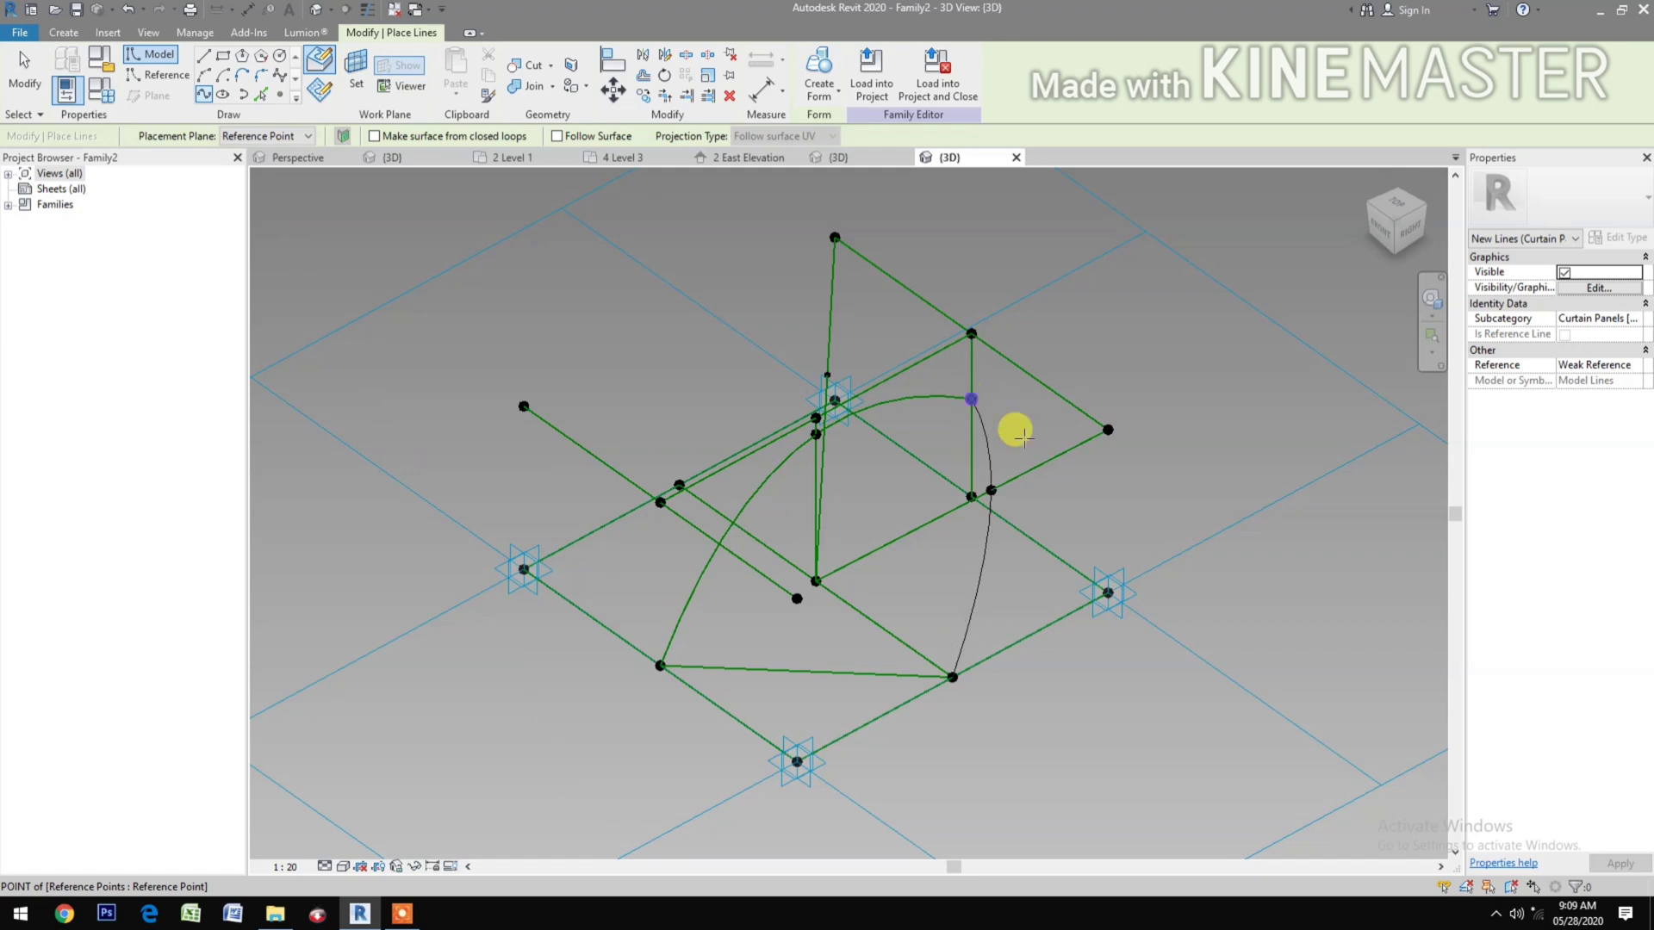
key("Escape")
key("Escape")
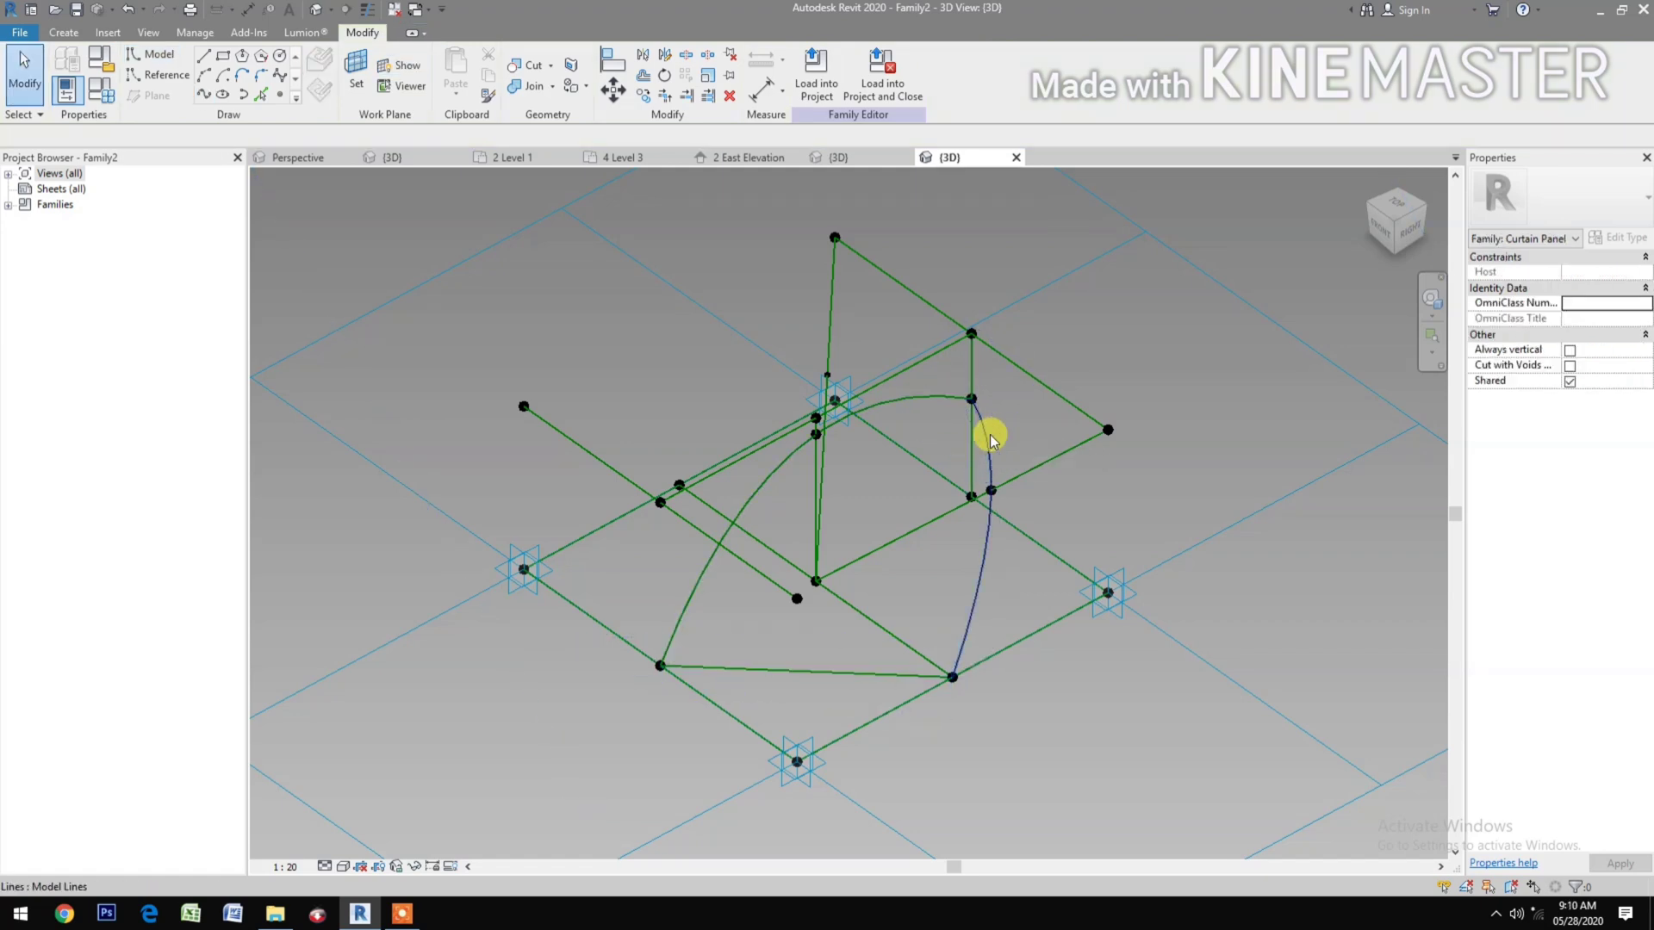
left_click(991, 440)
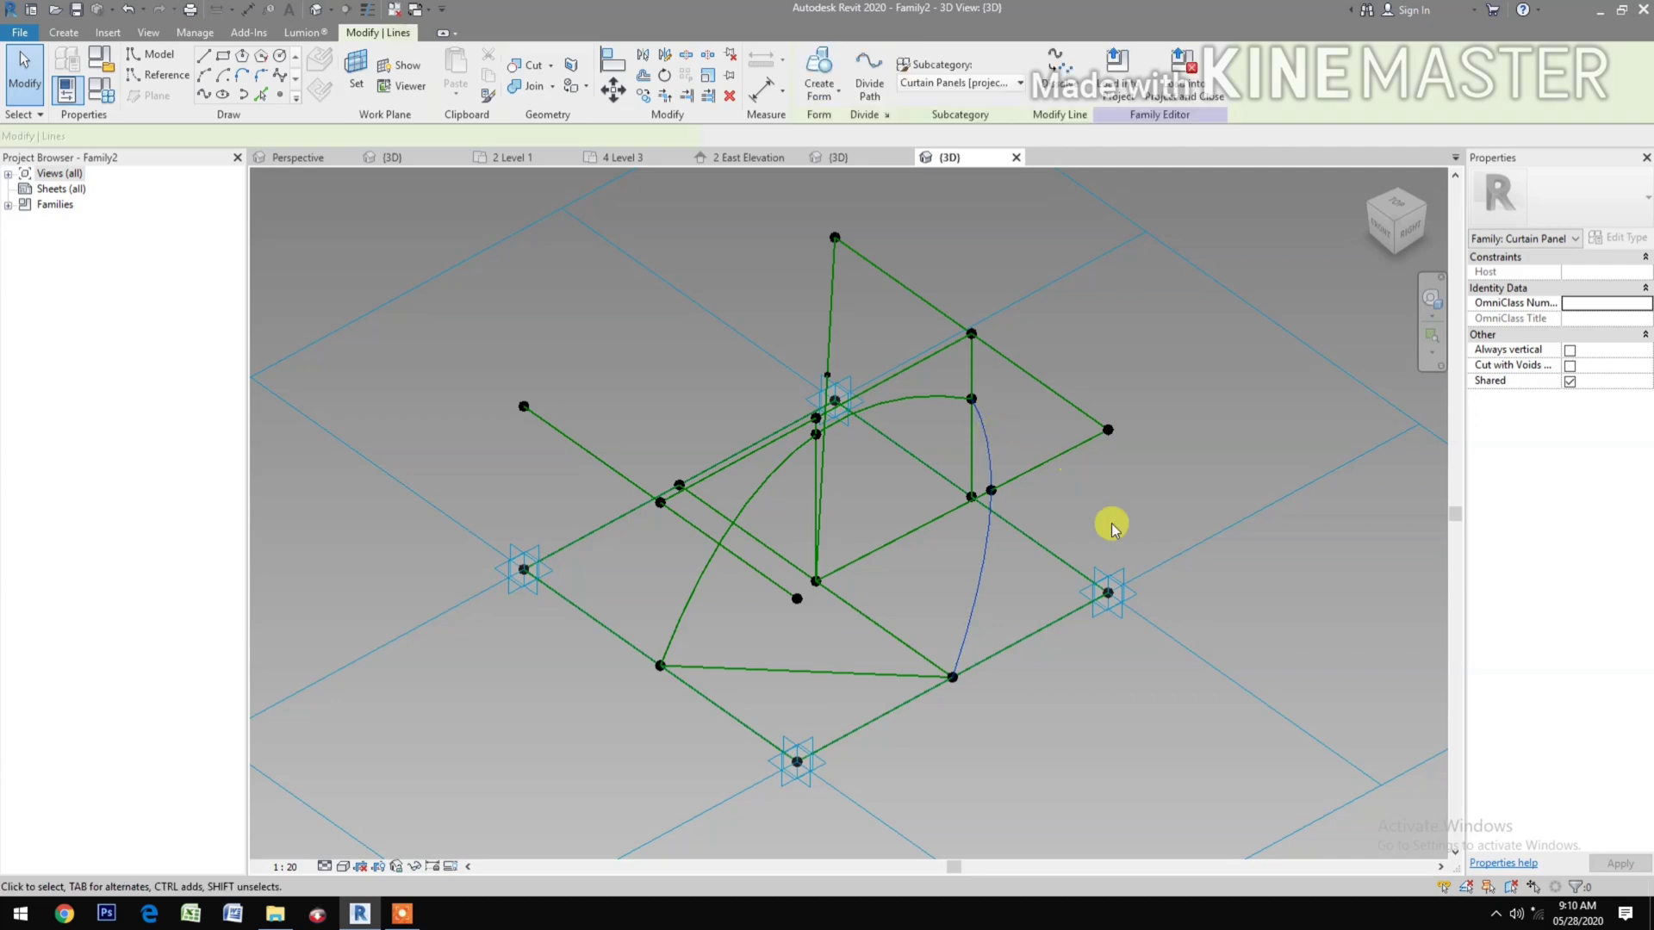
left_click(1563, 398)
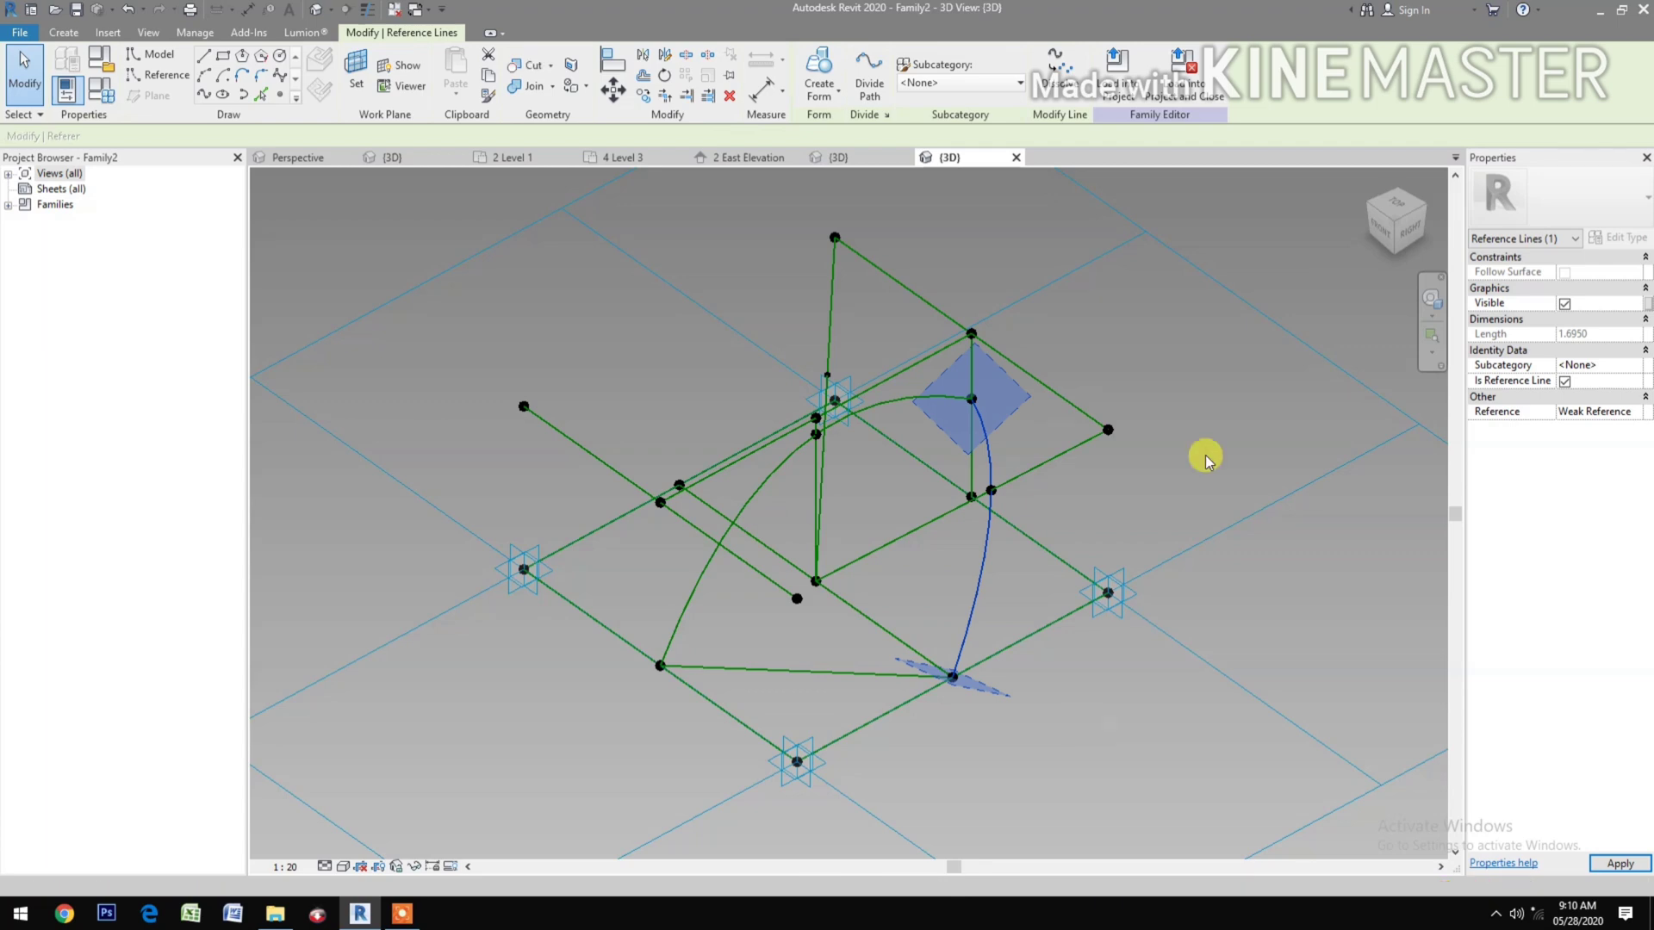
Step: Connect the midpoints of the near base edge and the other, still unconnected side edge with a spline, and make it a reference line
left_click(1369, 211)
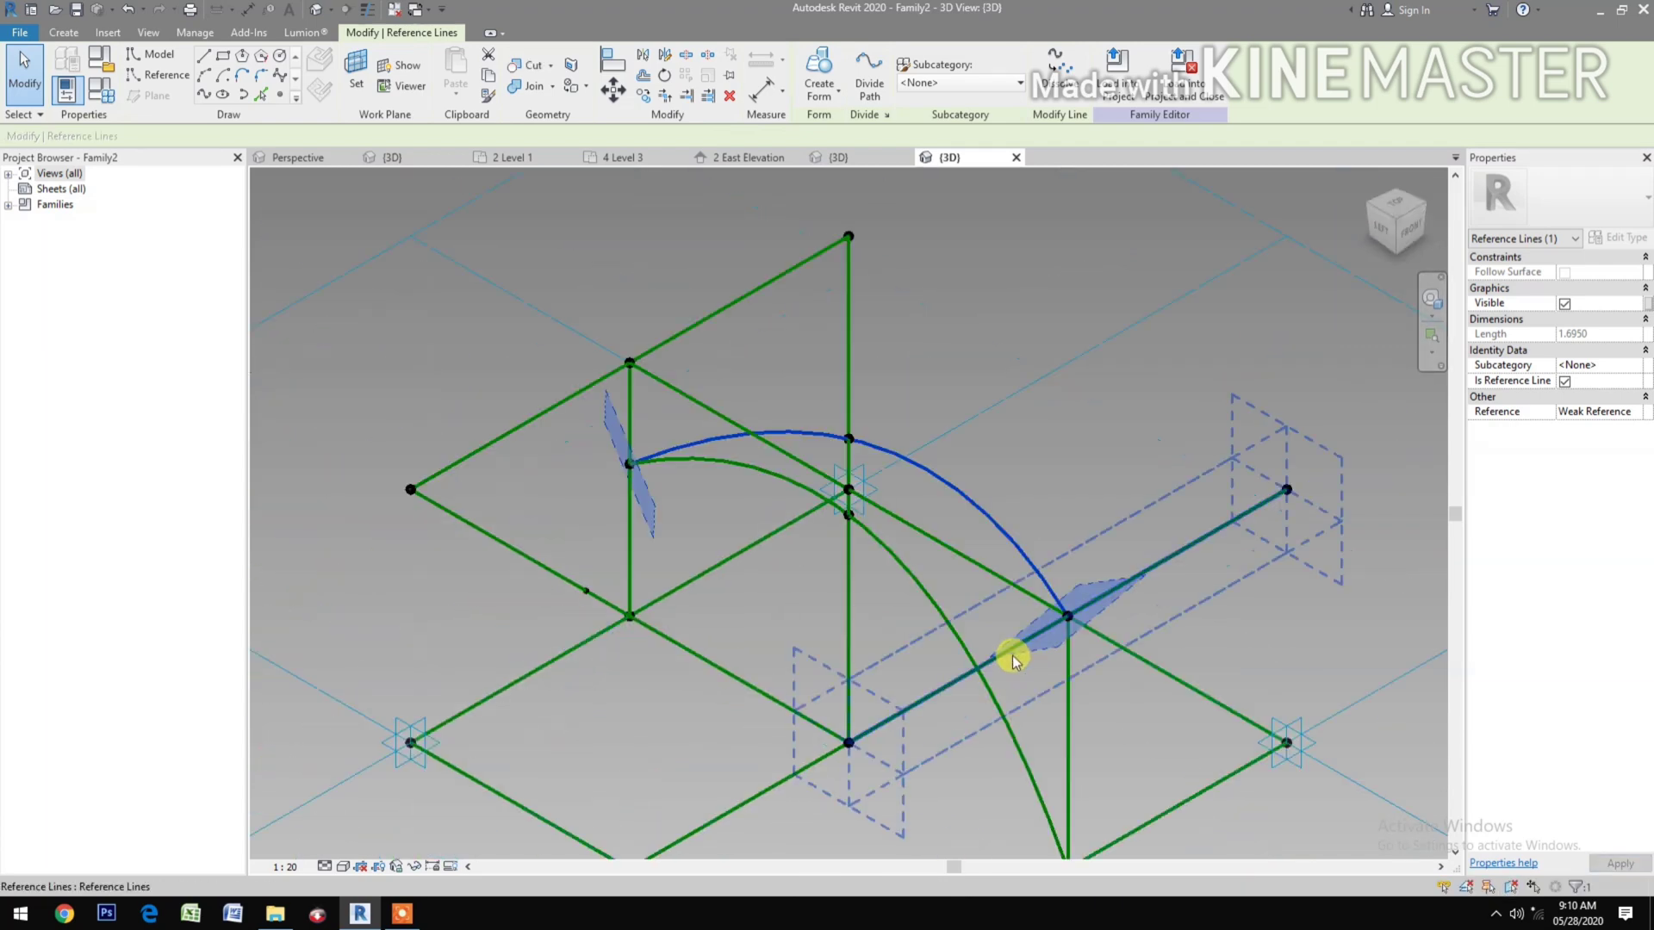
key("z")
key("f")
key("Escape")
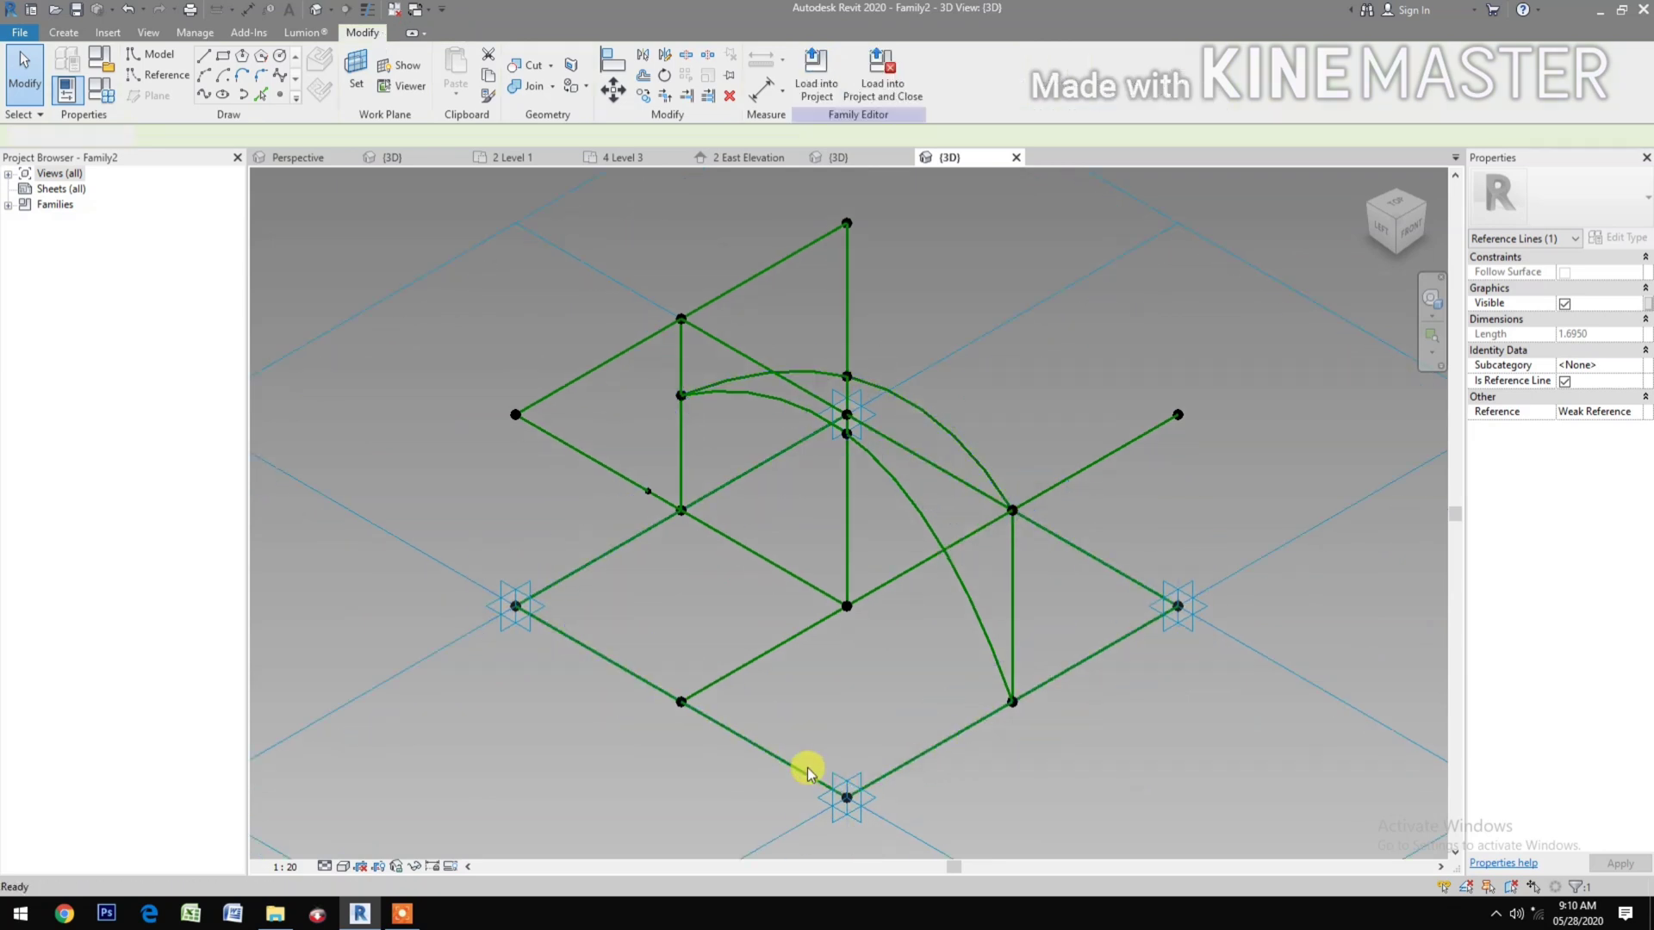
left_click(707, 682)
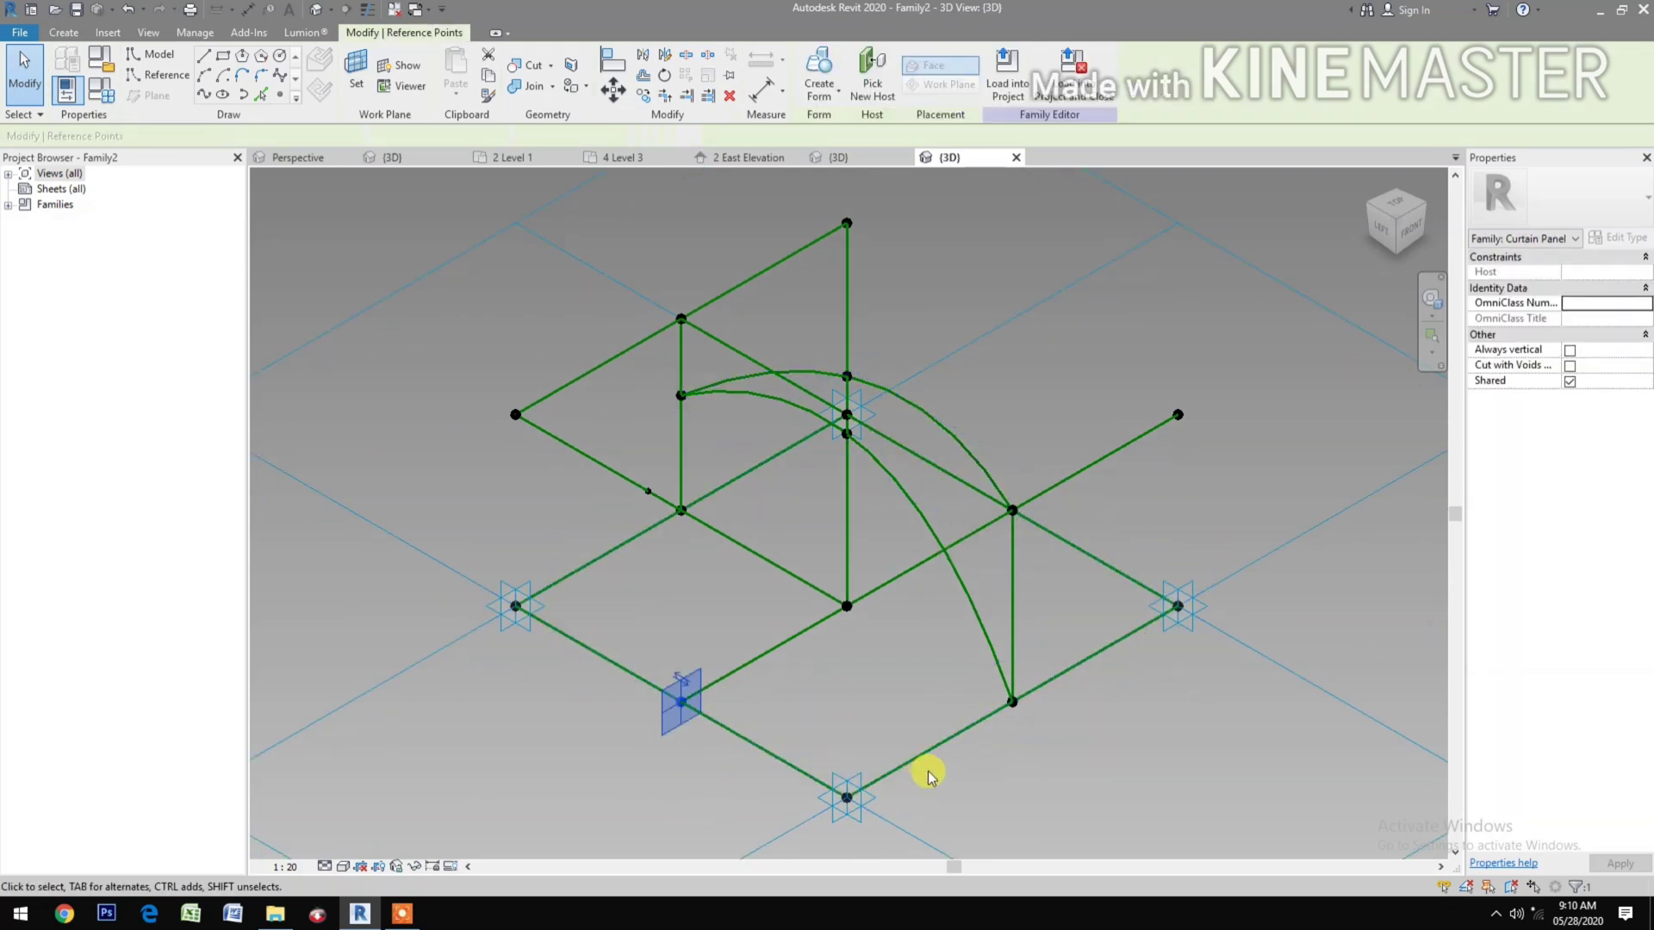
left_click_drag(951, 767, 1070, 679)
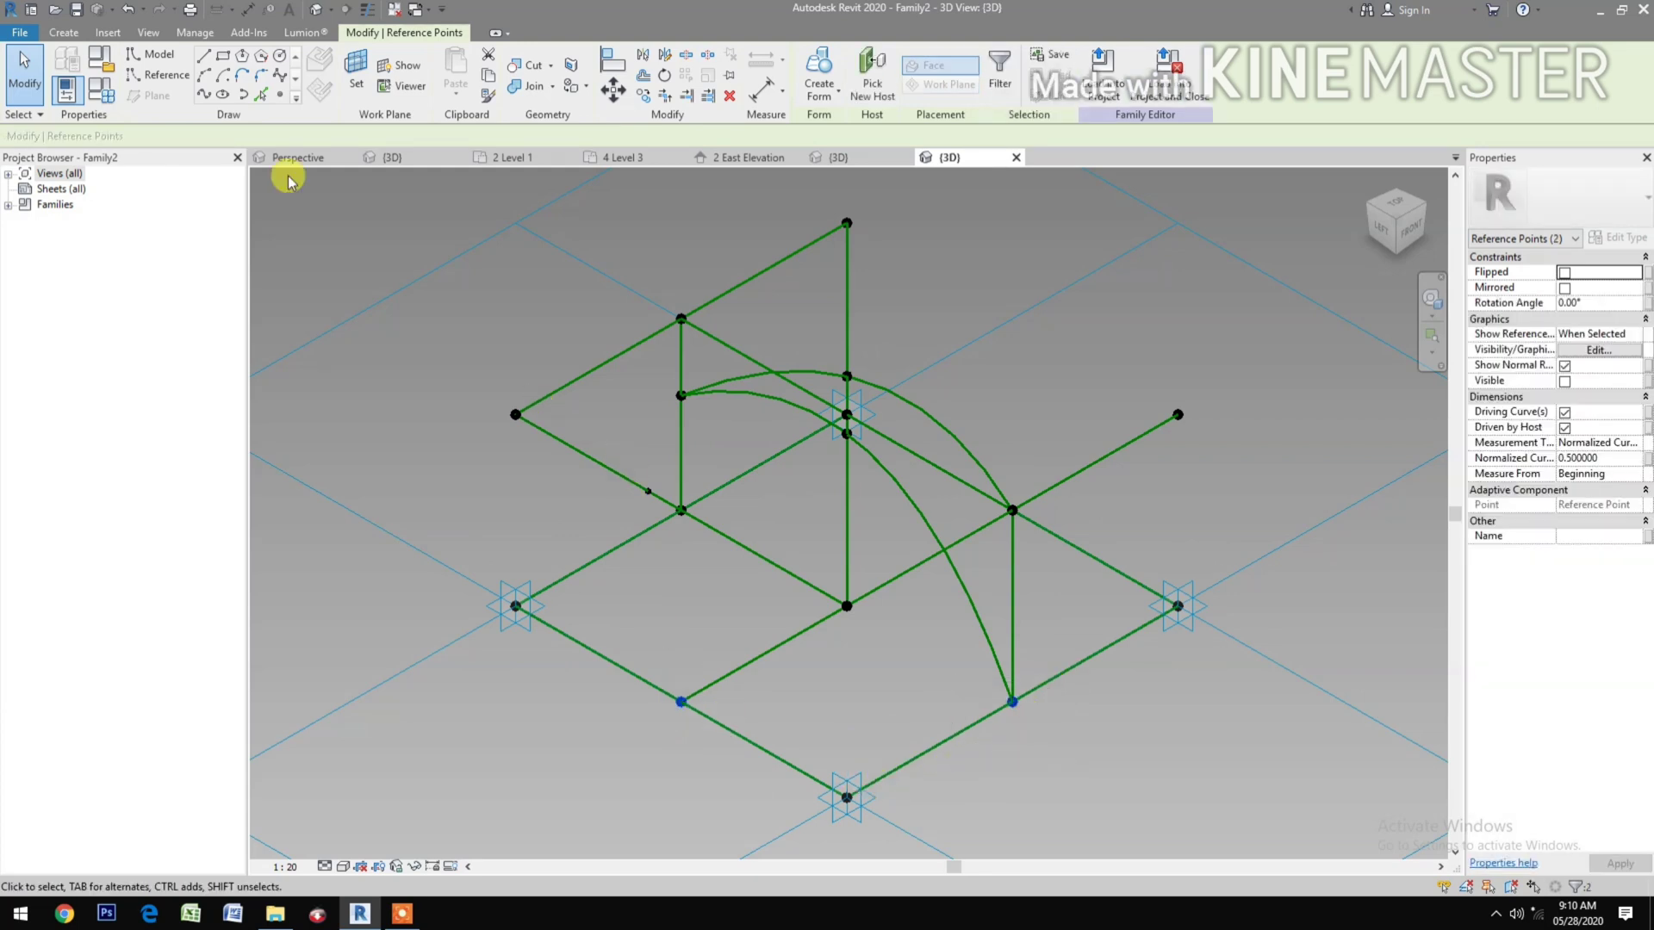
left_click(203, 95)
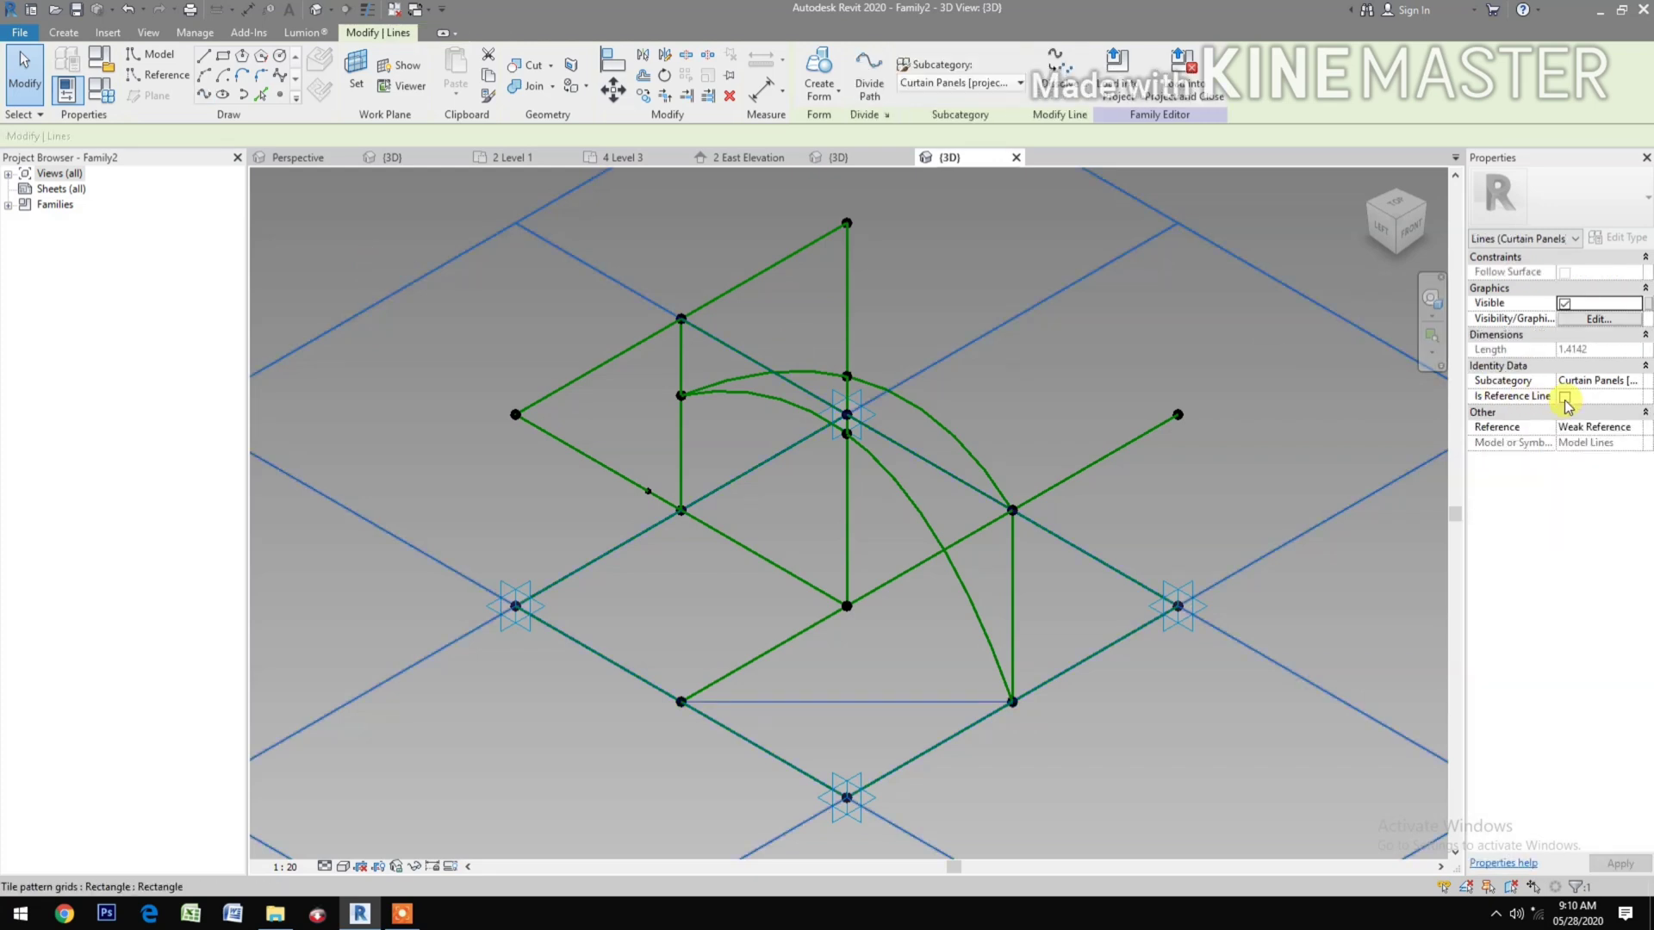
left_click(1565, 398)
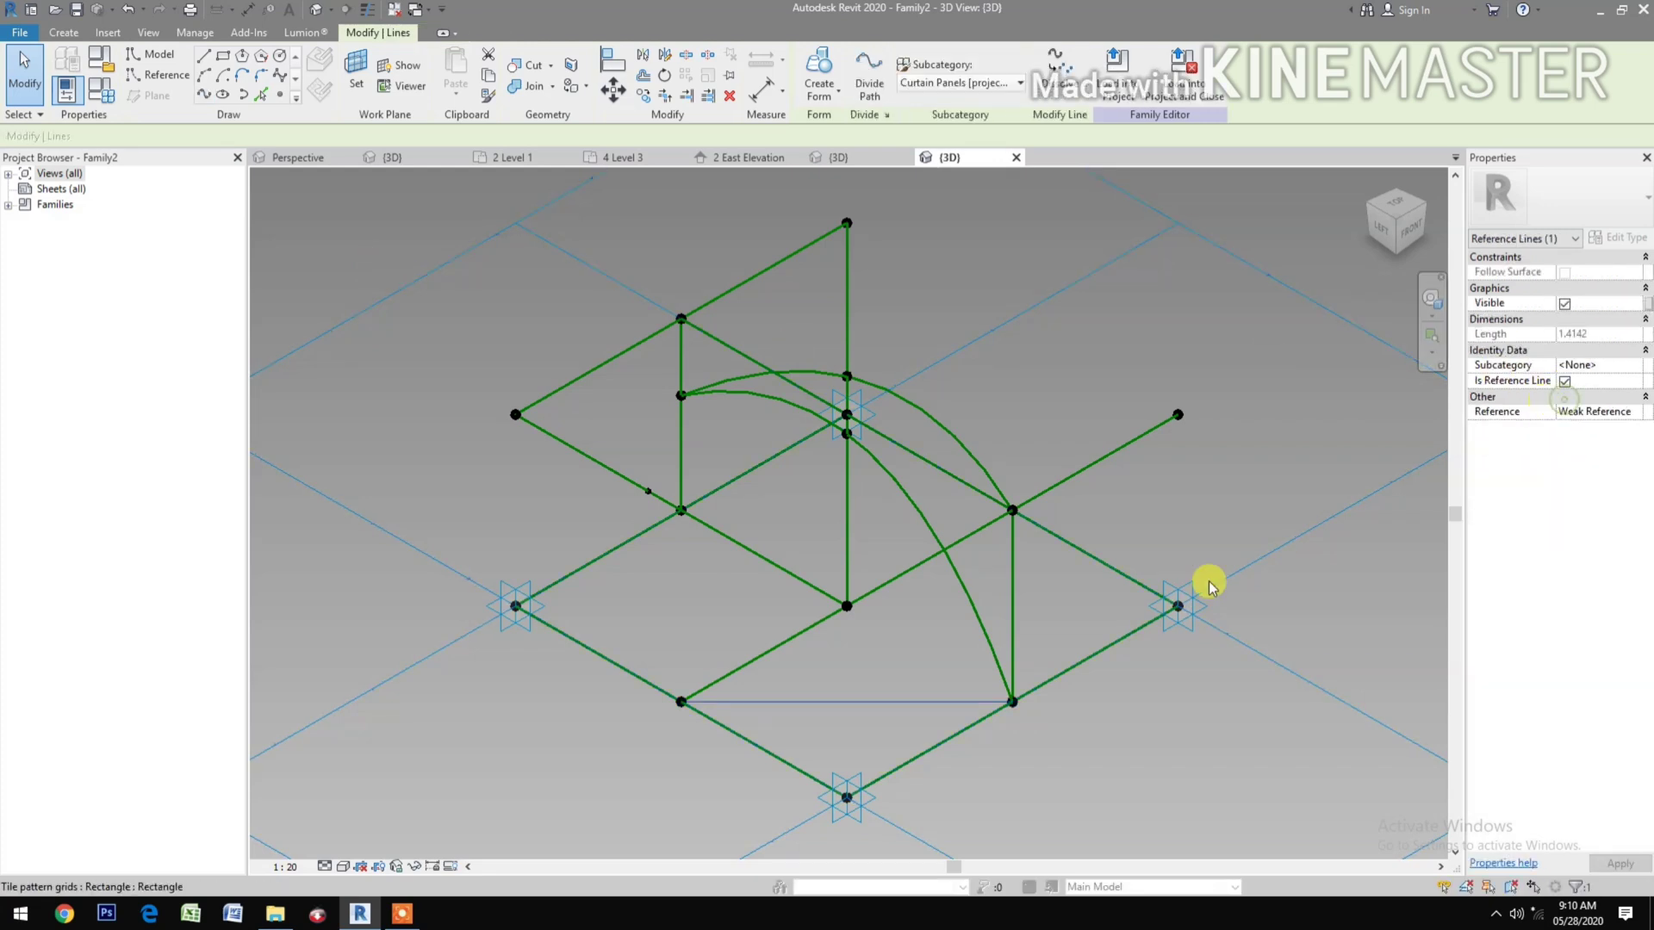
left_click(1163, 730)
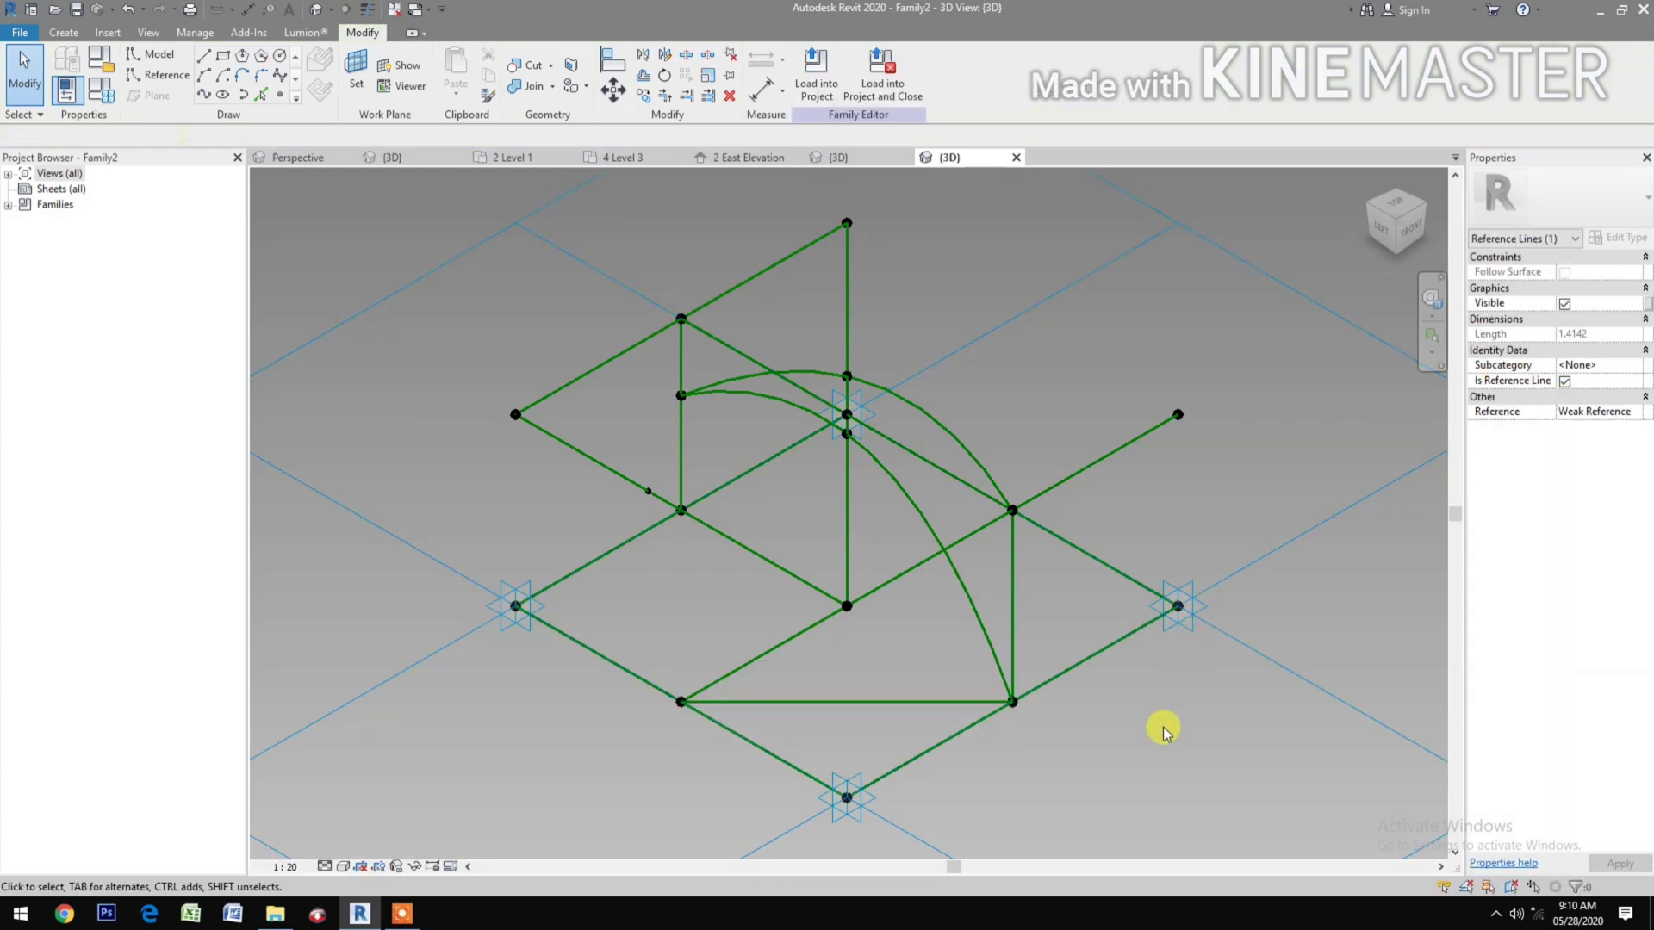
Step: Draw a spline from the second side edge's midpoint through its neighbouring NCP3 point to the point on the far vertical line
left_click(203, 95)
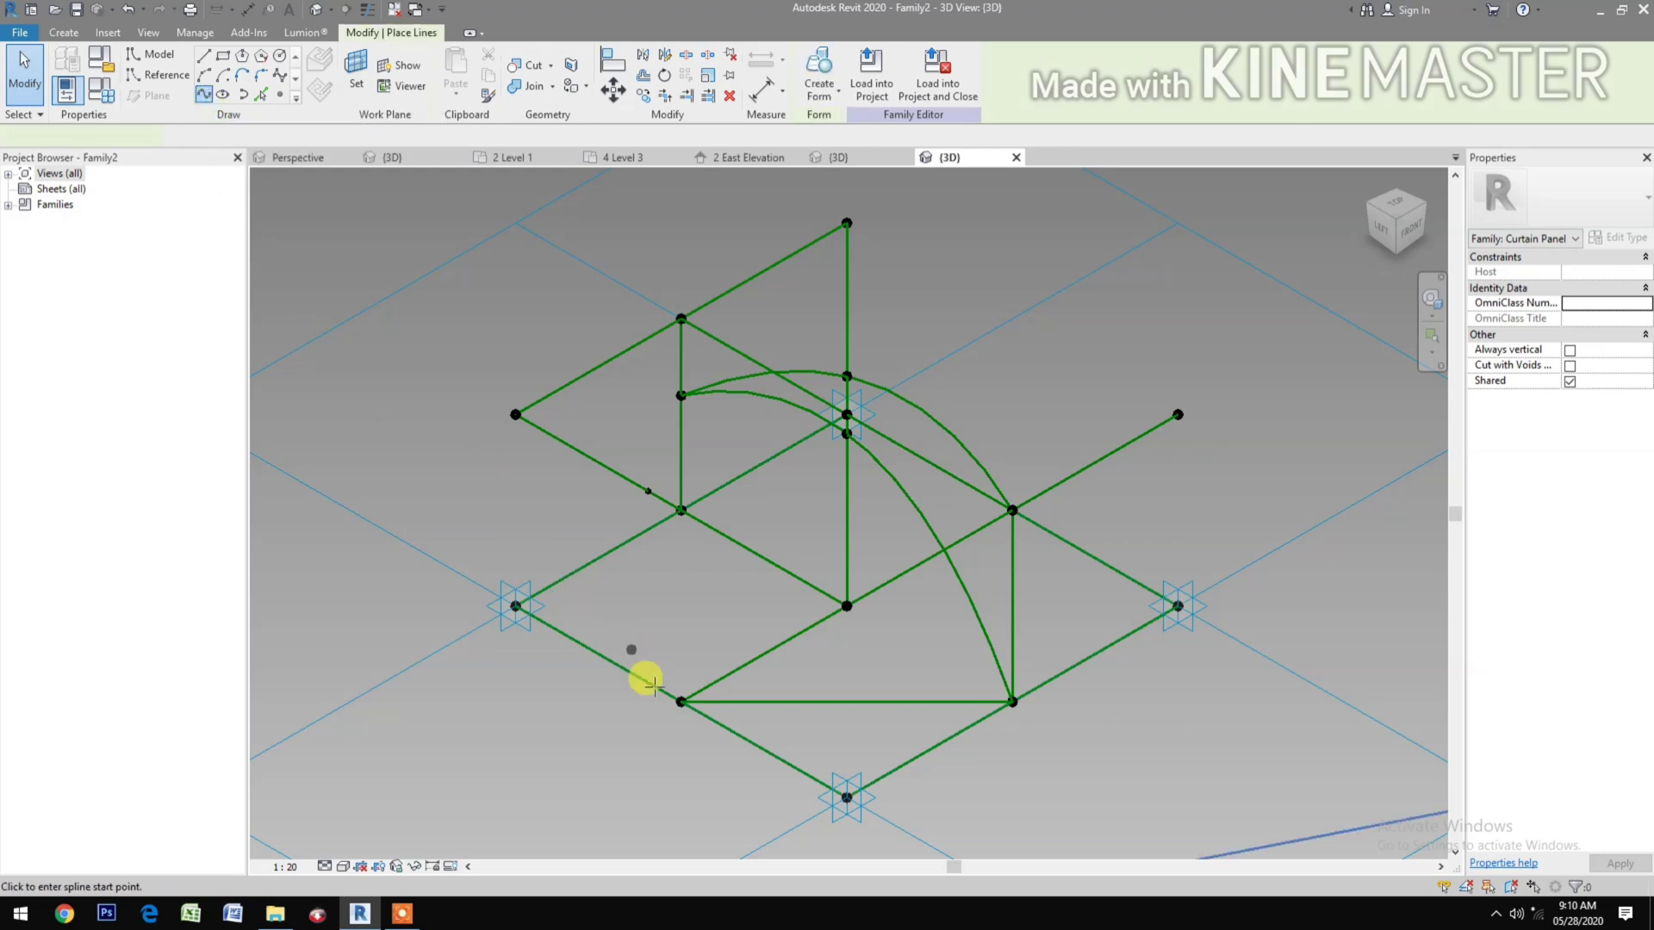
left_click(680, 701)
left_click(648, 490)
left_click(681, 395)
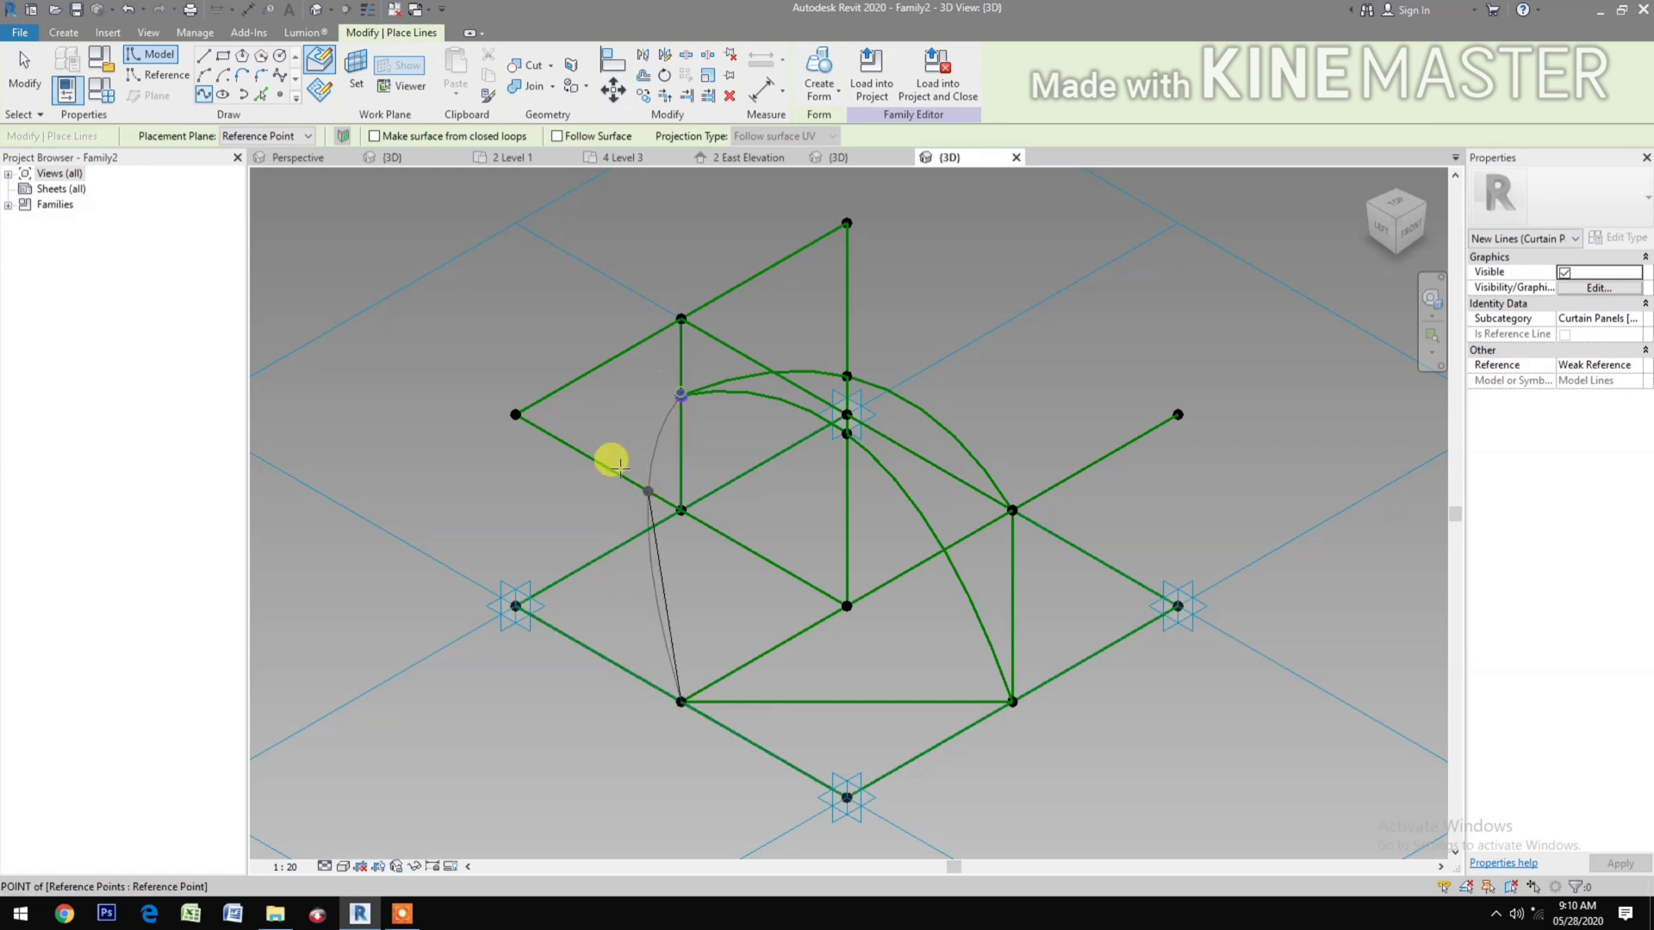
key("Escape")
key("Escape")
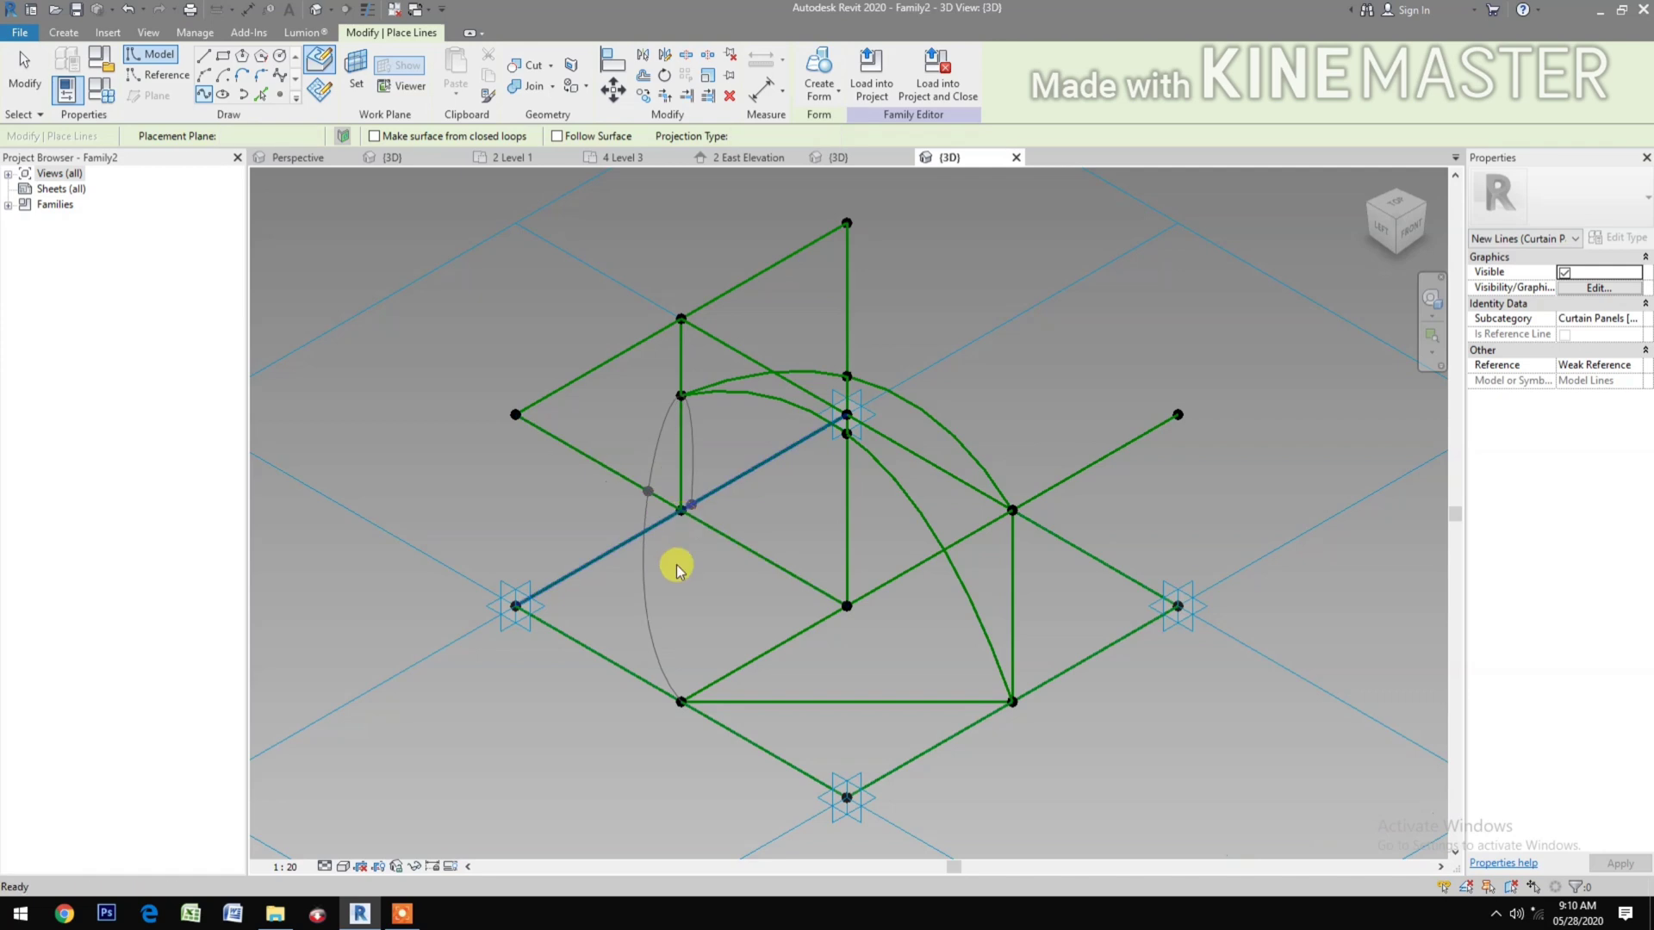
Step: Make the spline from the second side edge's midpoint to the far vertical line's point a reference line
left_click(656, 579)
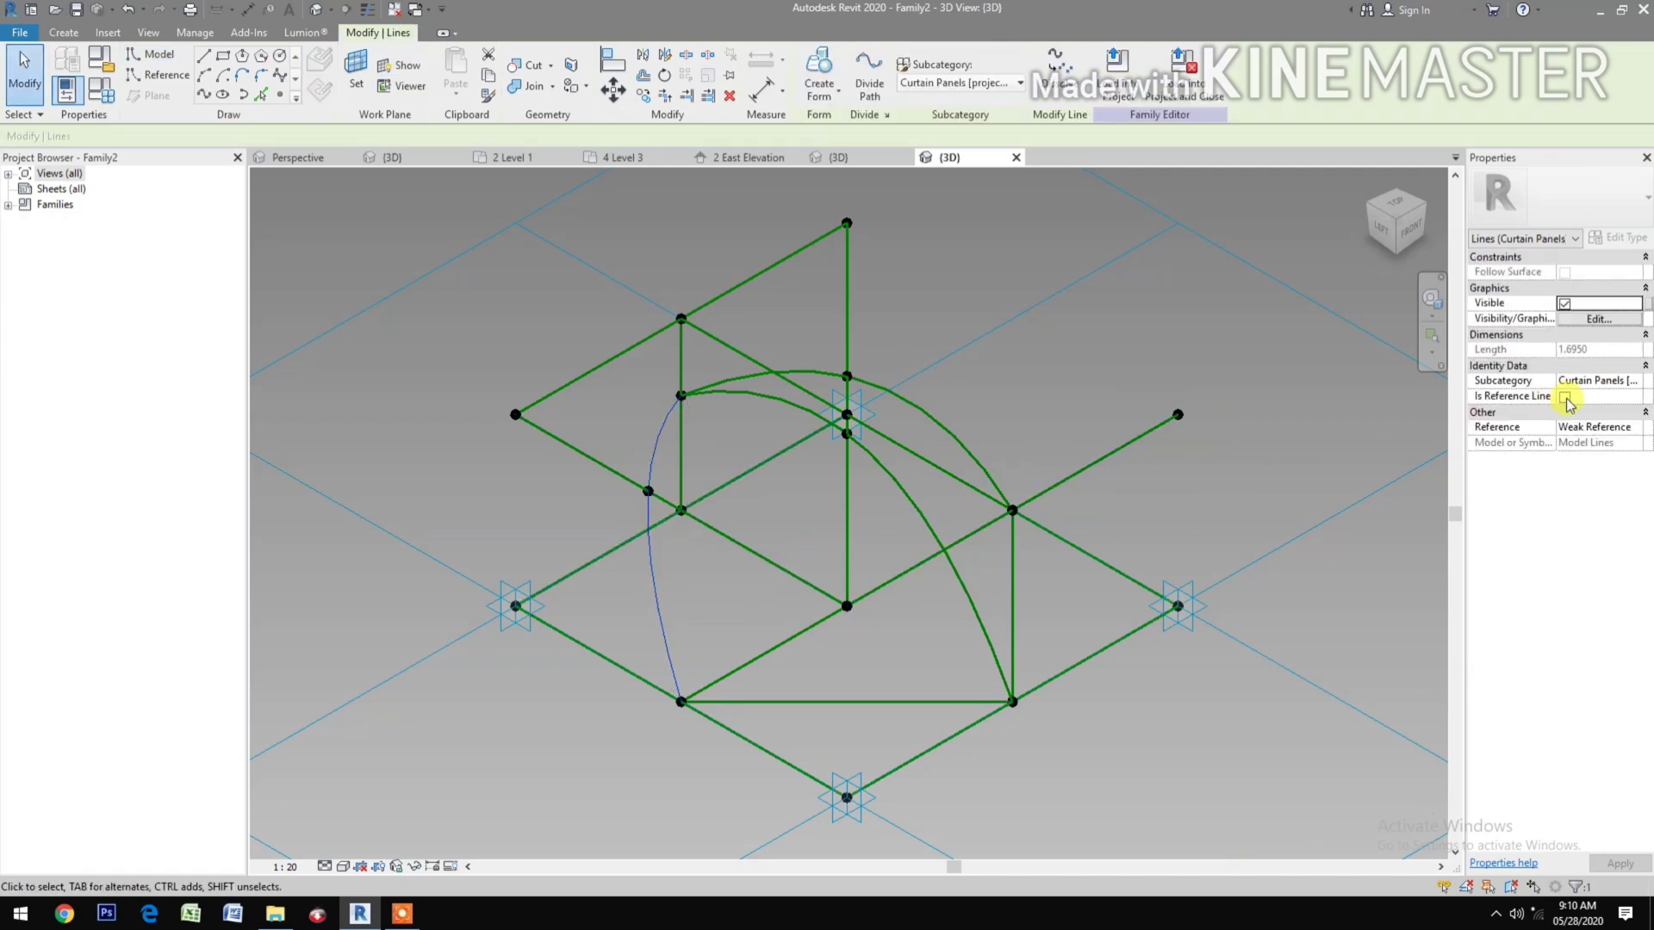
left_click(1565, 398)
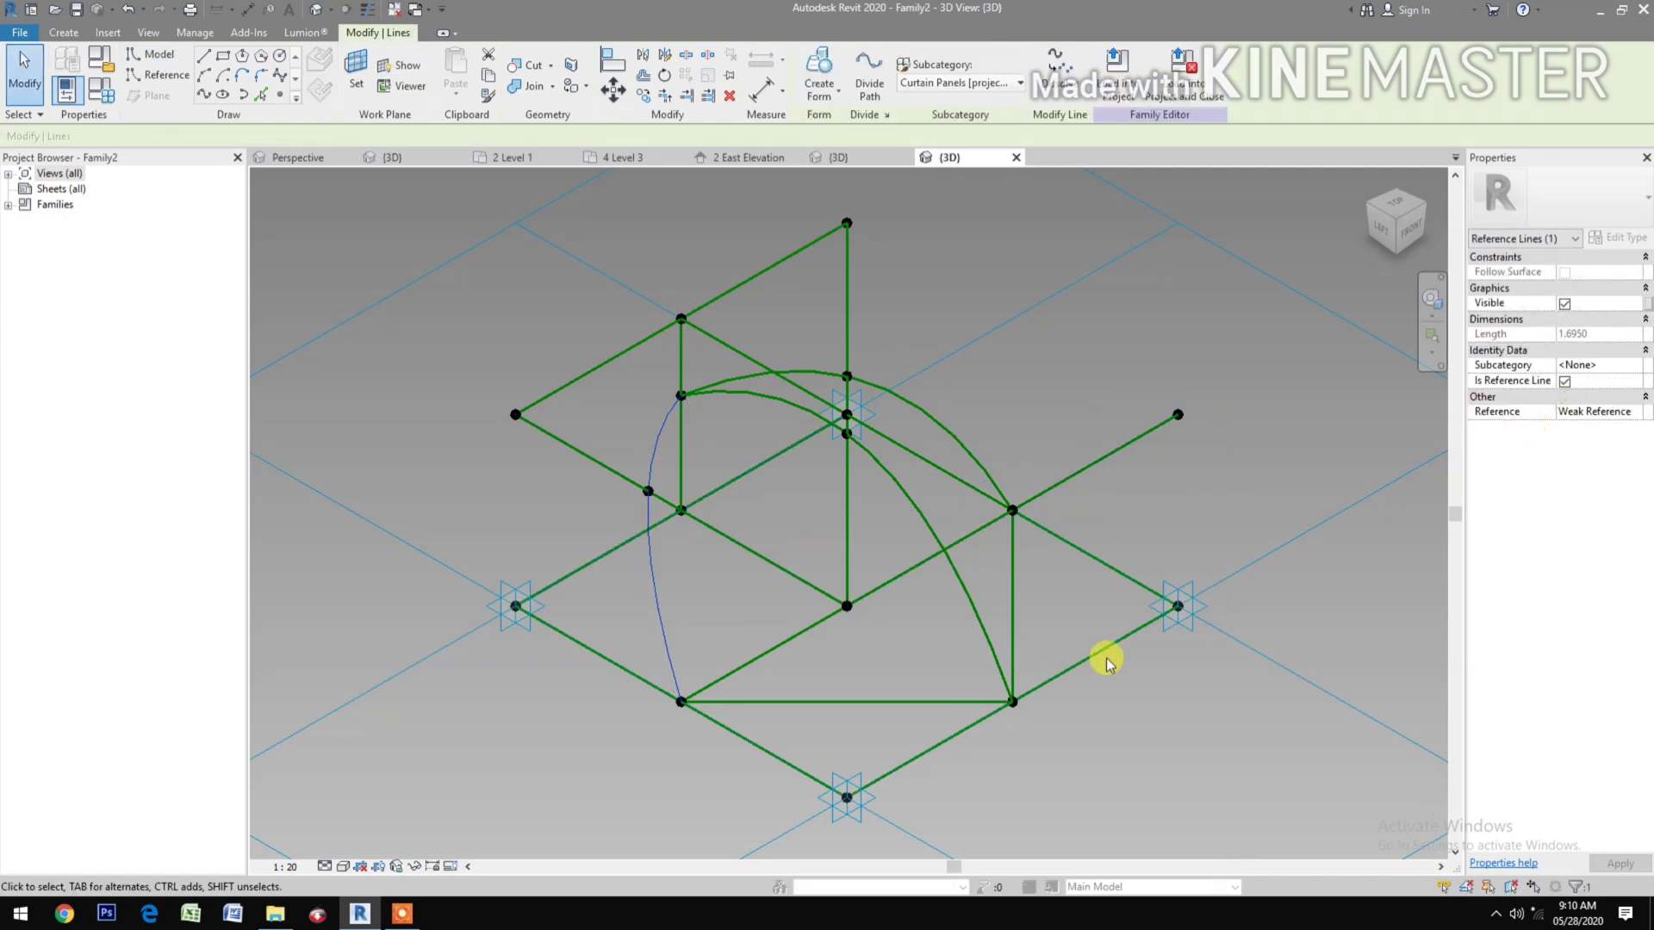
left_click(1111, 731)
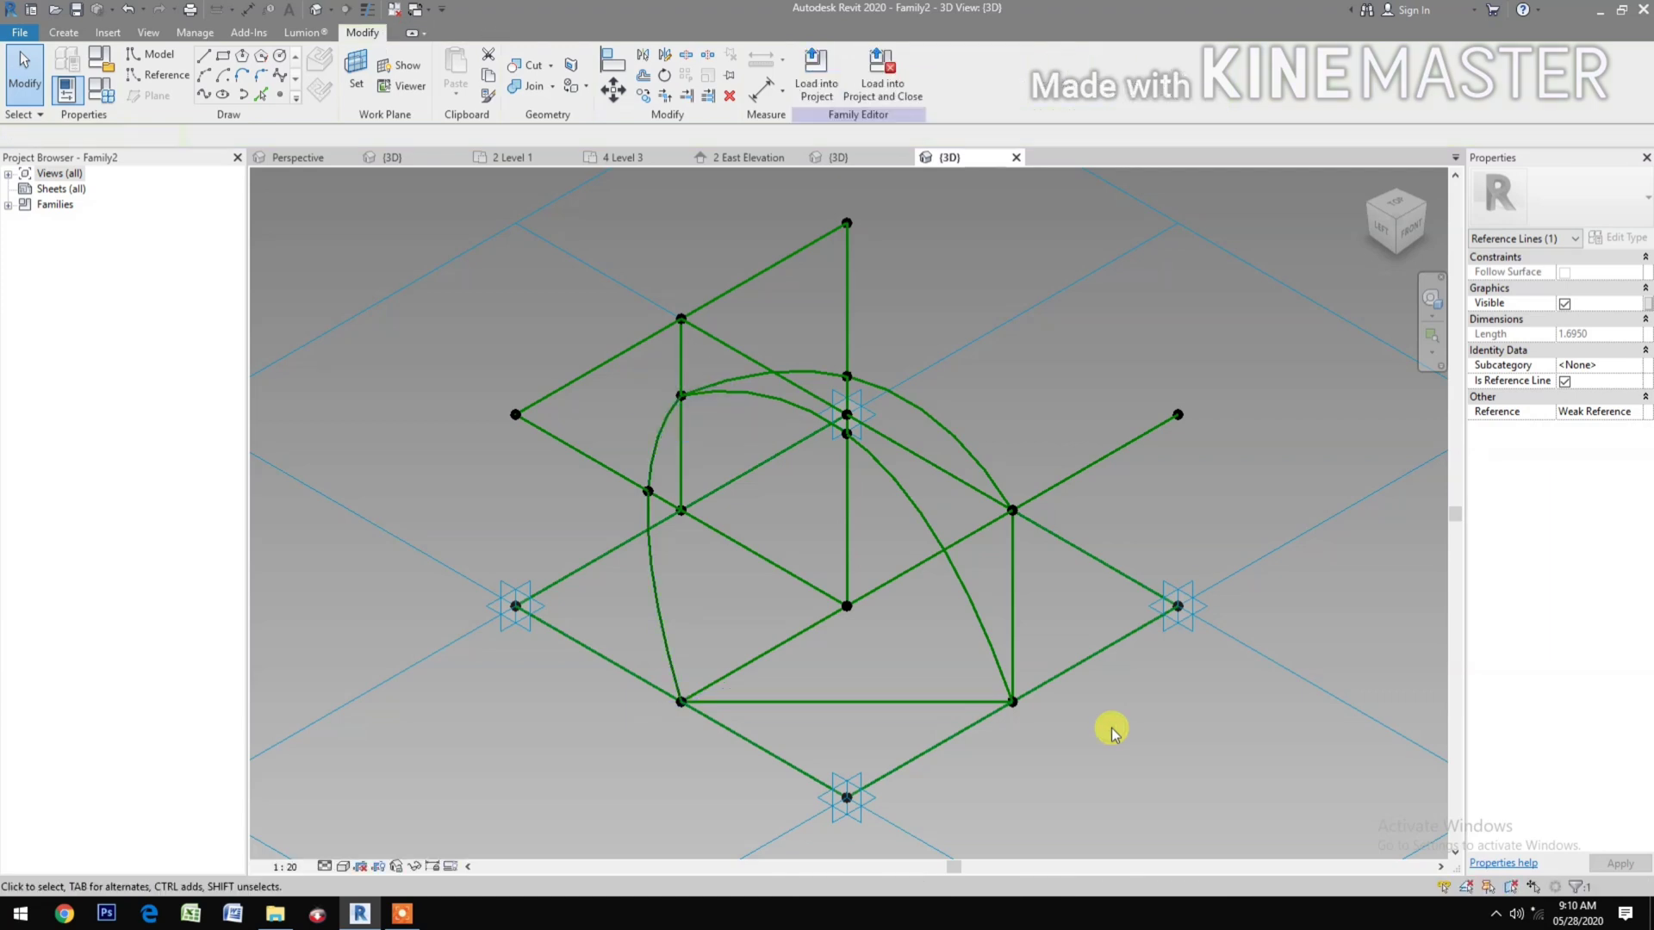
Step: Create a surface form from the second side edge's outer spline, the middle spline and the straight line between their base ends
left_click(657, 607)
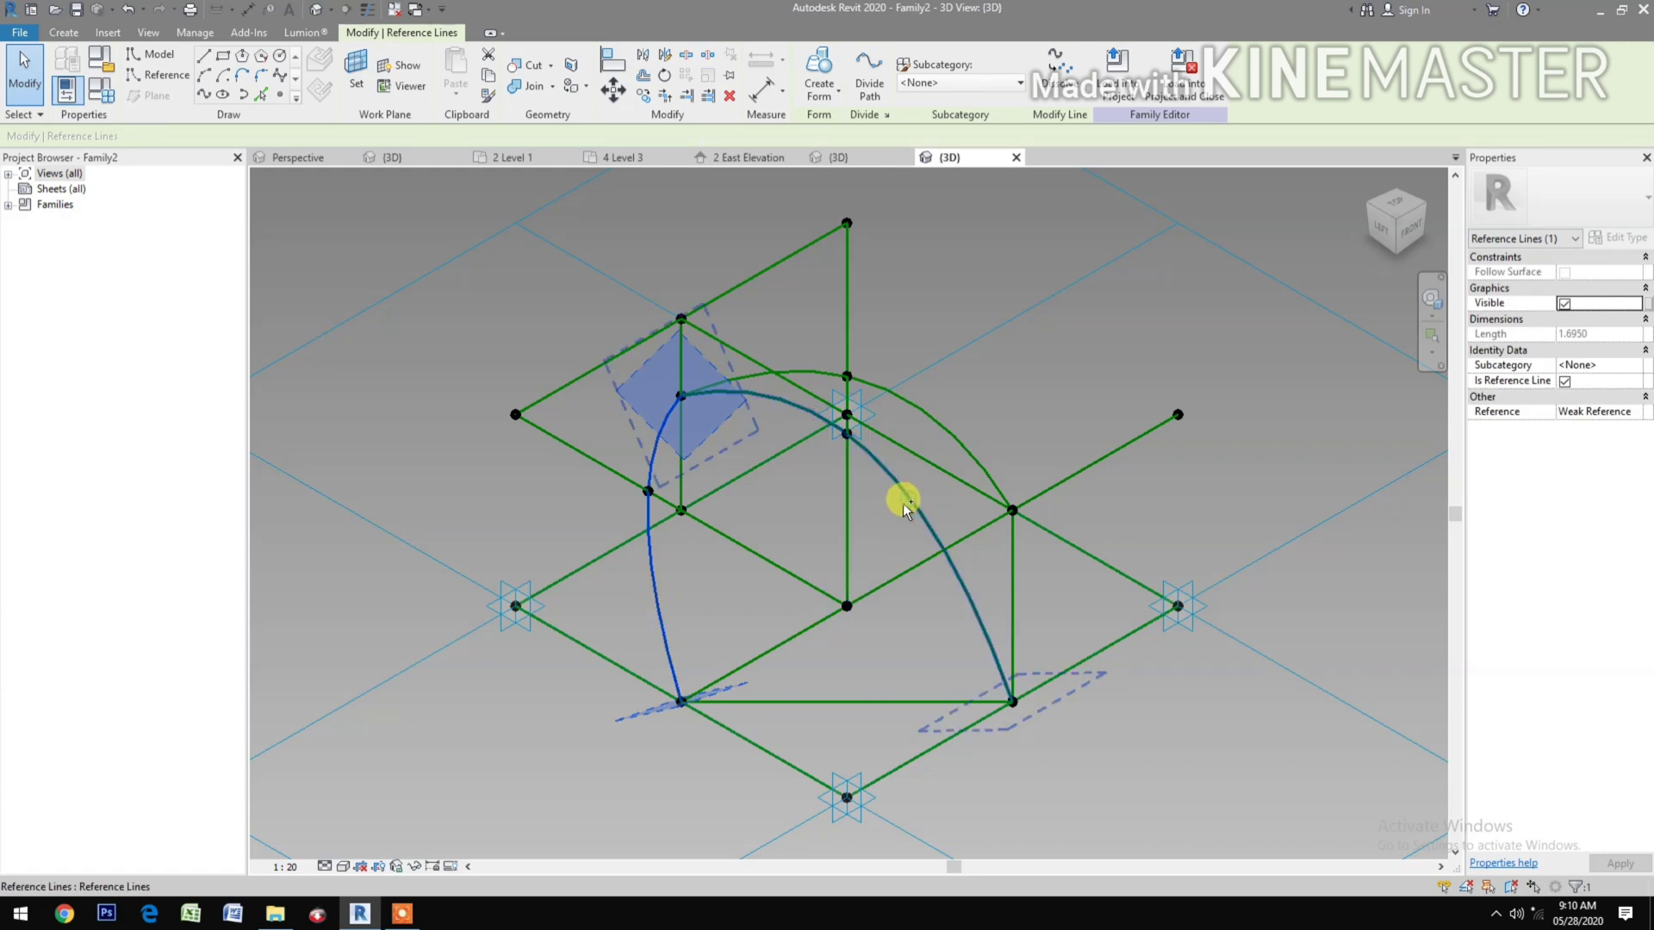
left_click(829, 658, "ctrl")
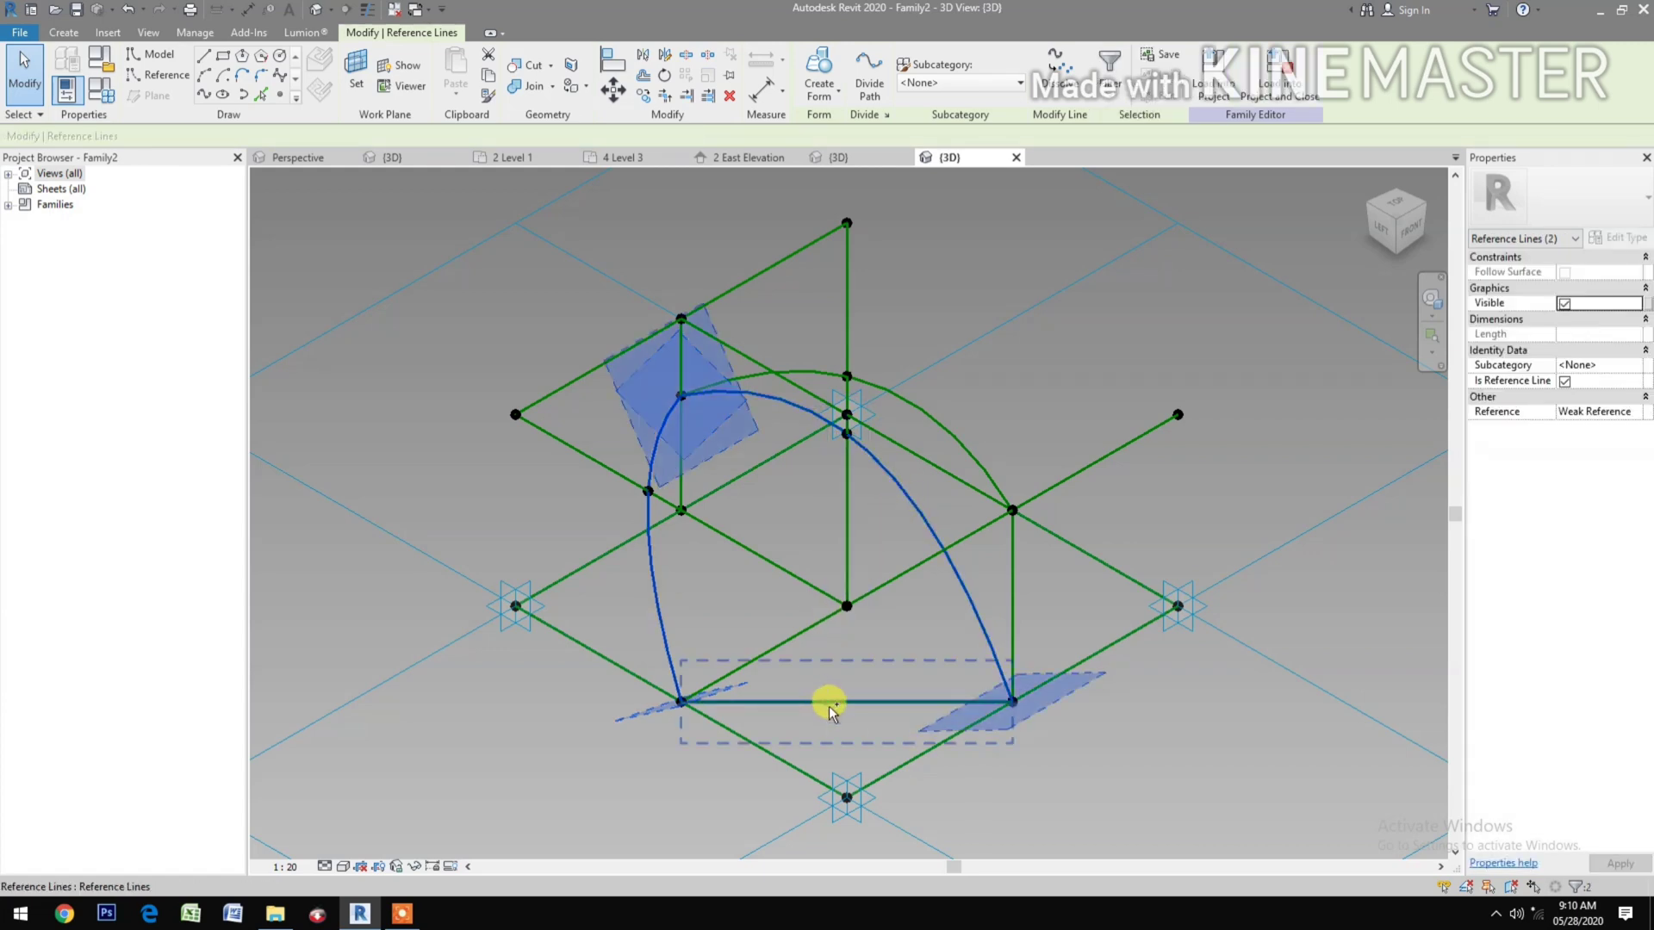
left_click(826, 701, "ctrl")
left_click(825, 79)
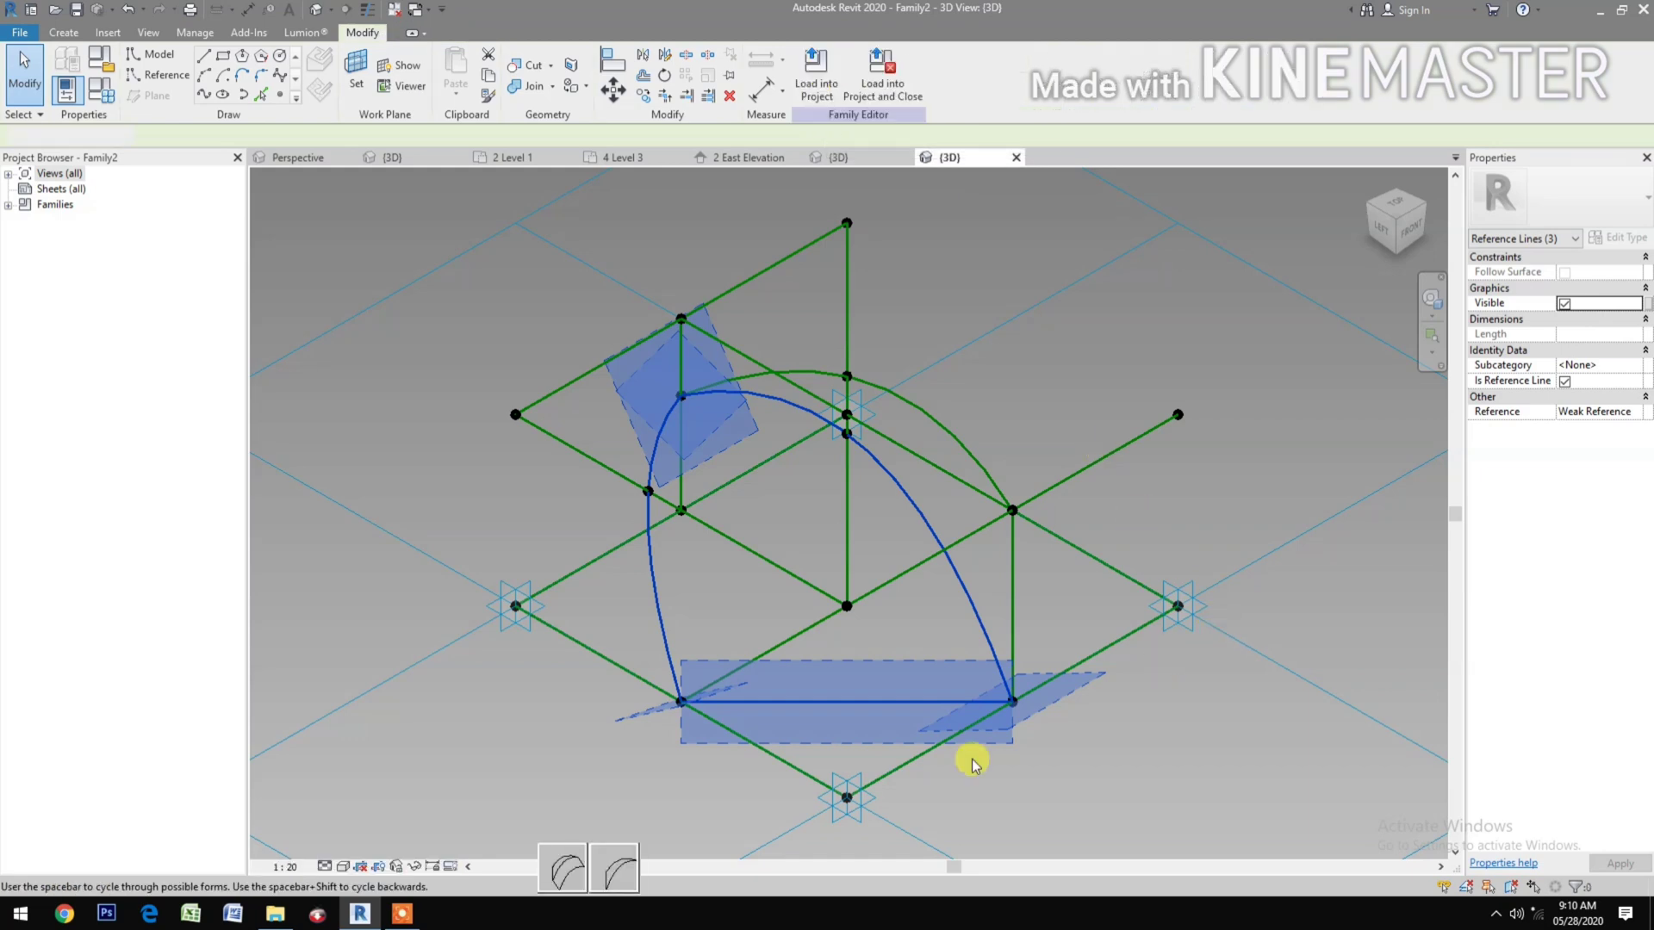
left_click(625, 878)
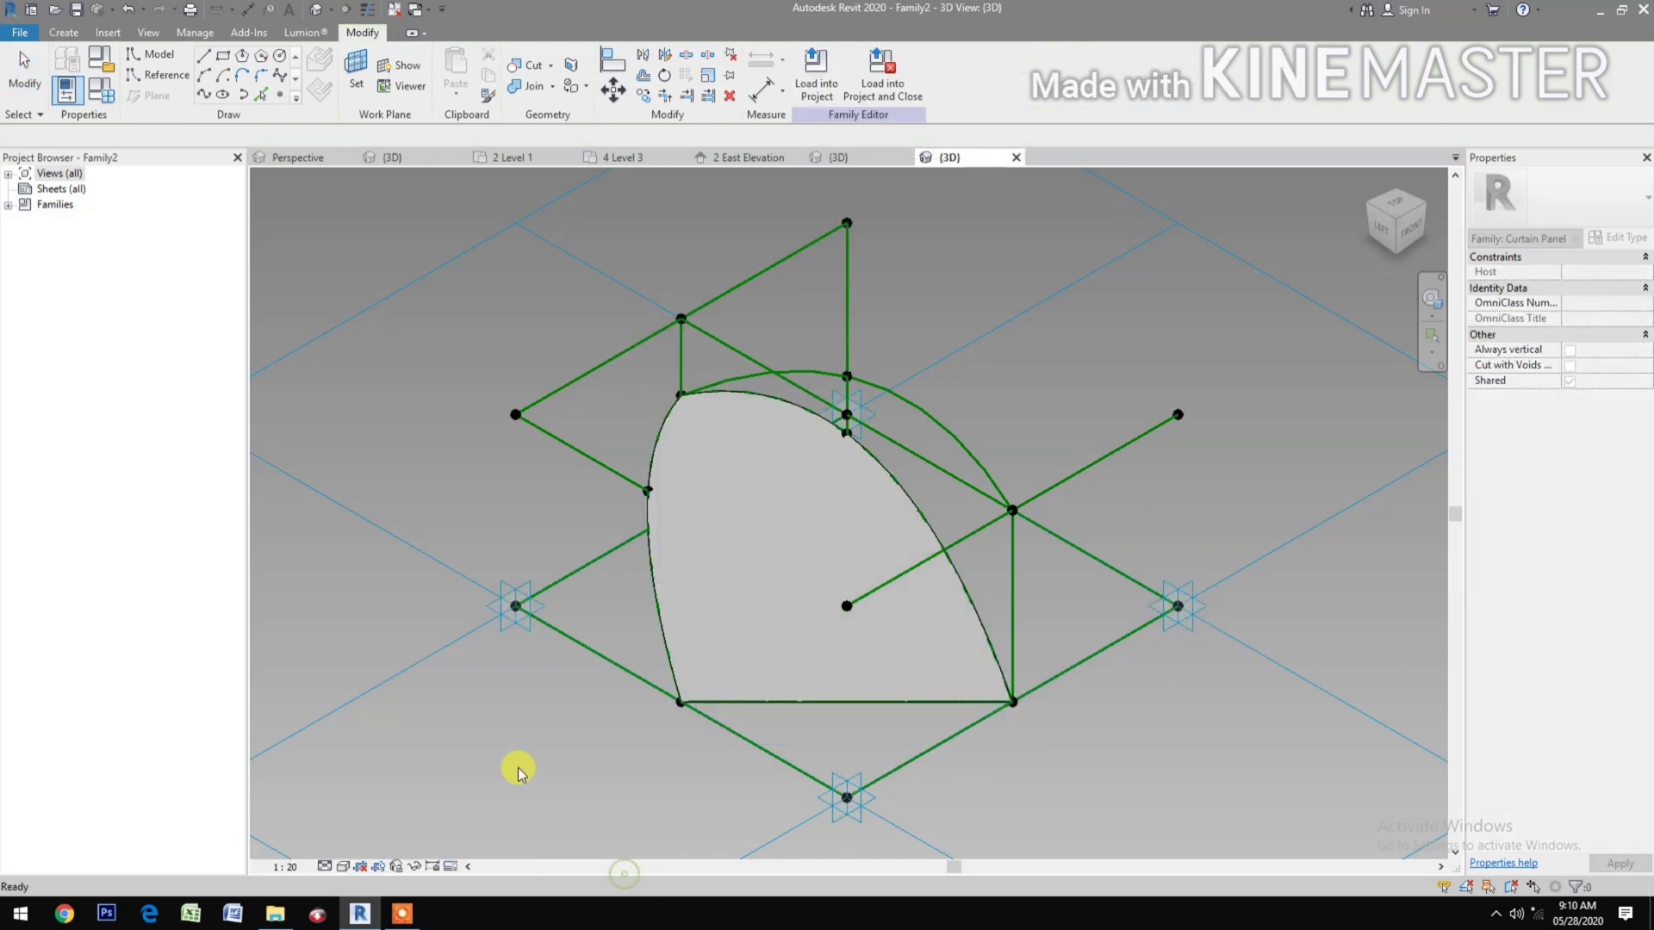
Step: Create the matching surface form on the other half from its outer spline, the shared middle spline and its base connecting line
left_click(1425, 211)
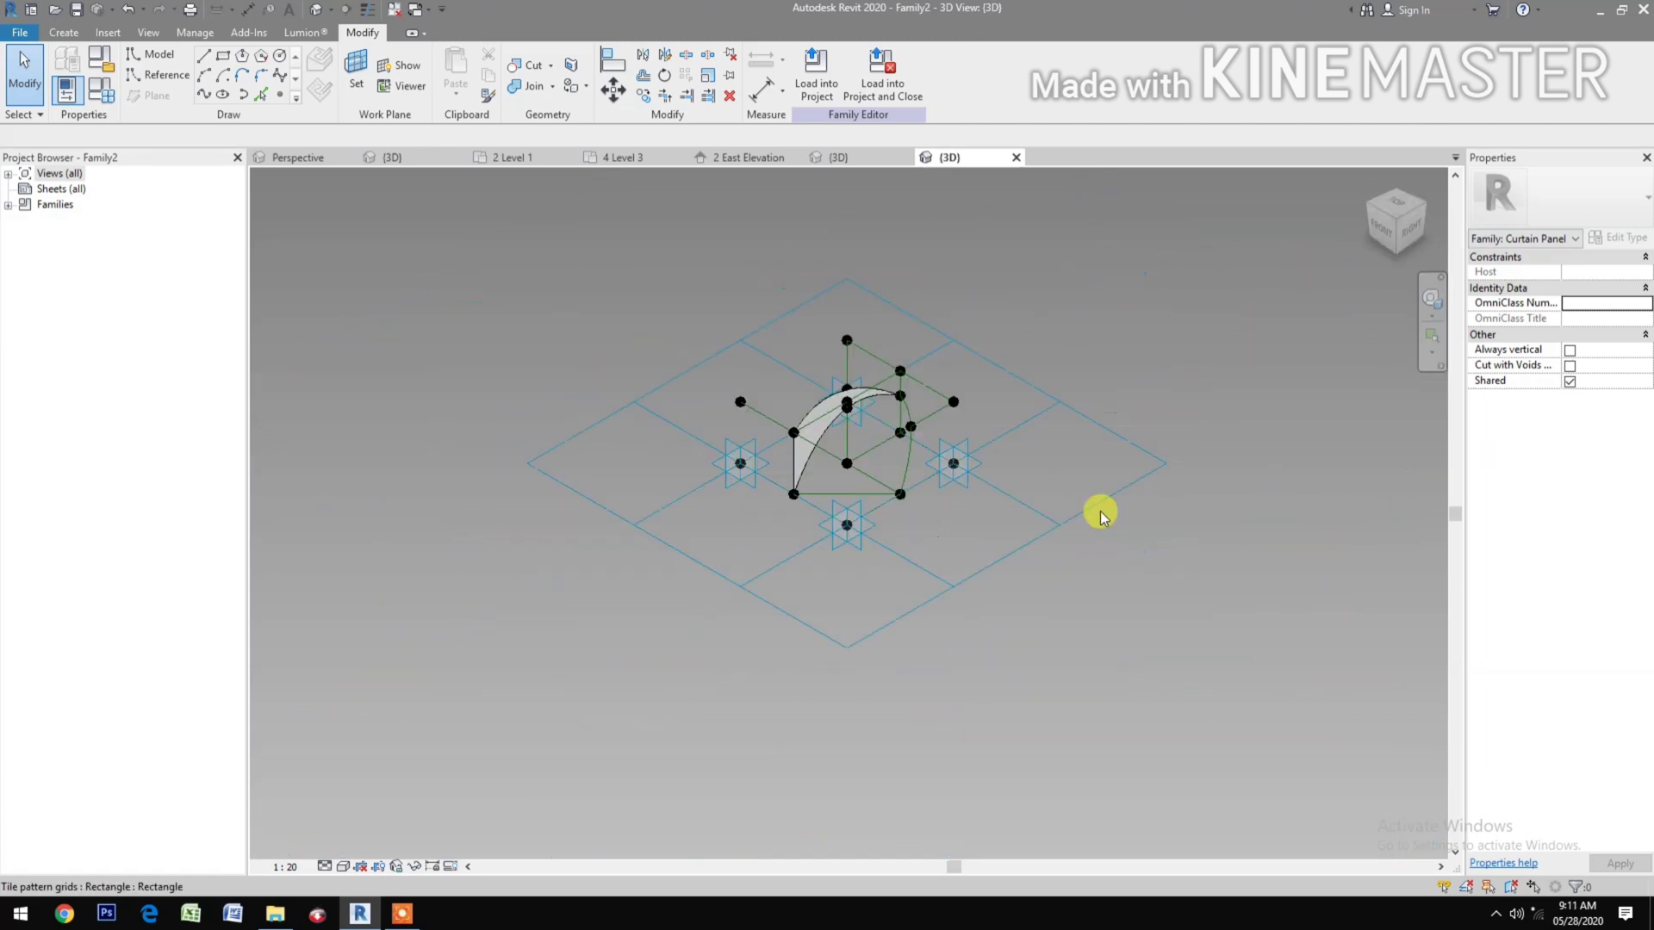
scroll(994, 654, "up", 5)
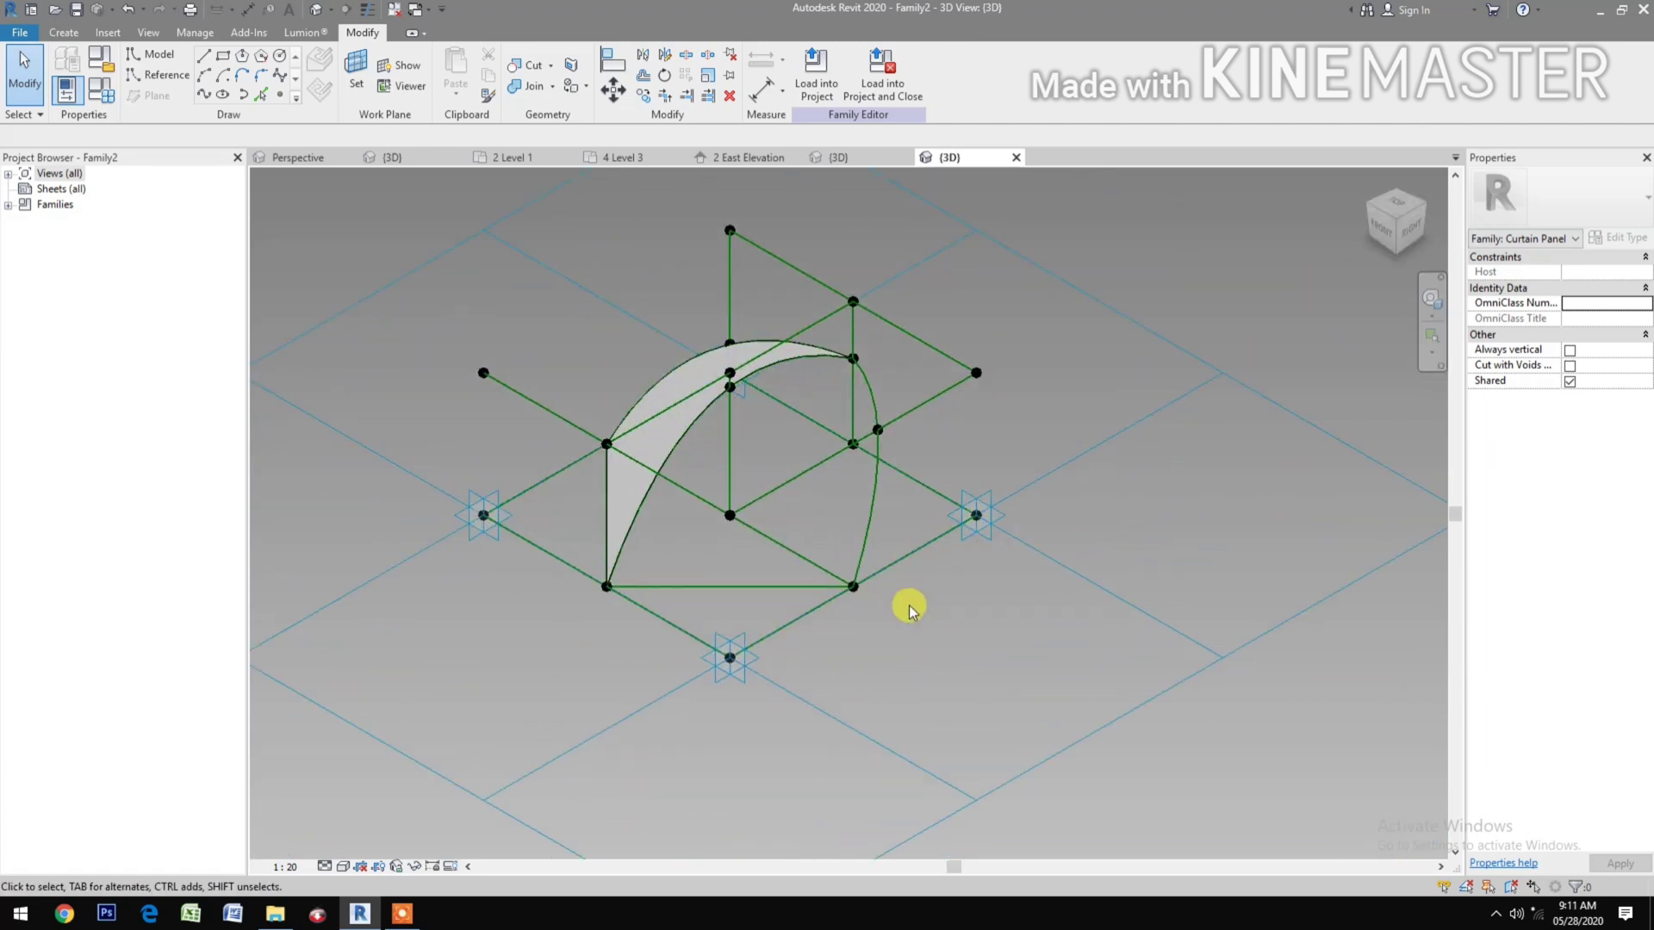
middle_click_drag(911, 705, 904, 733)
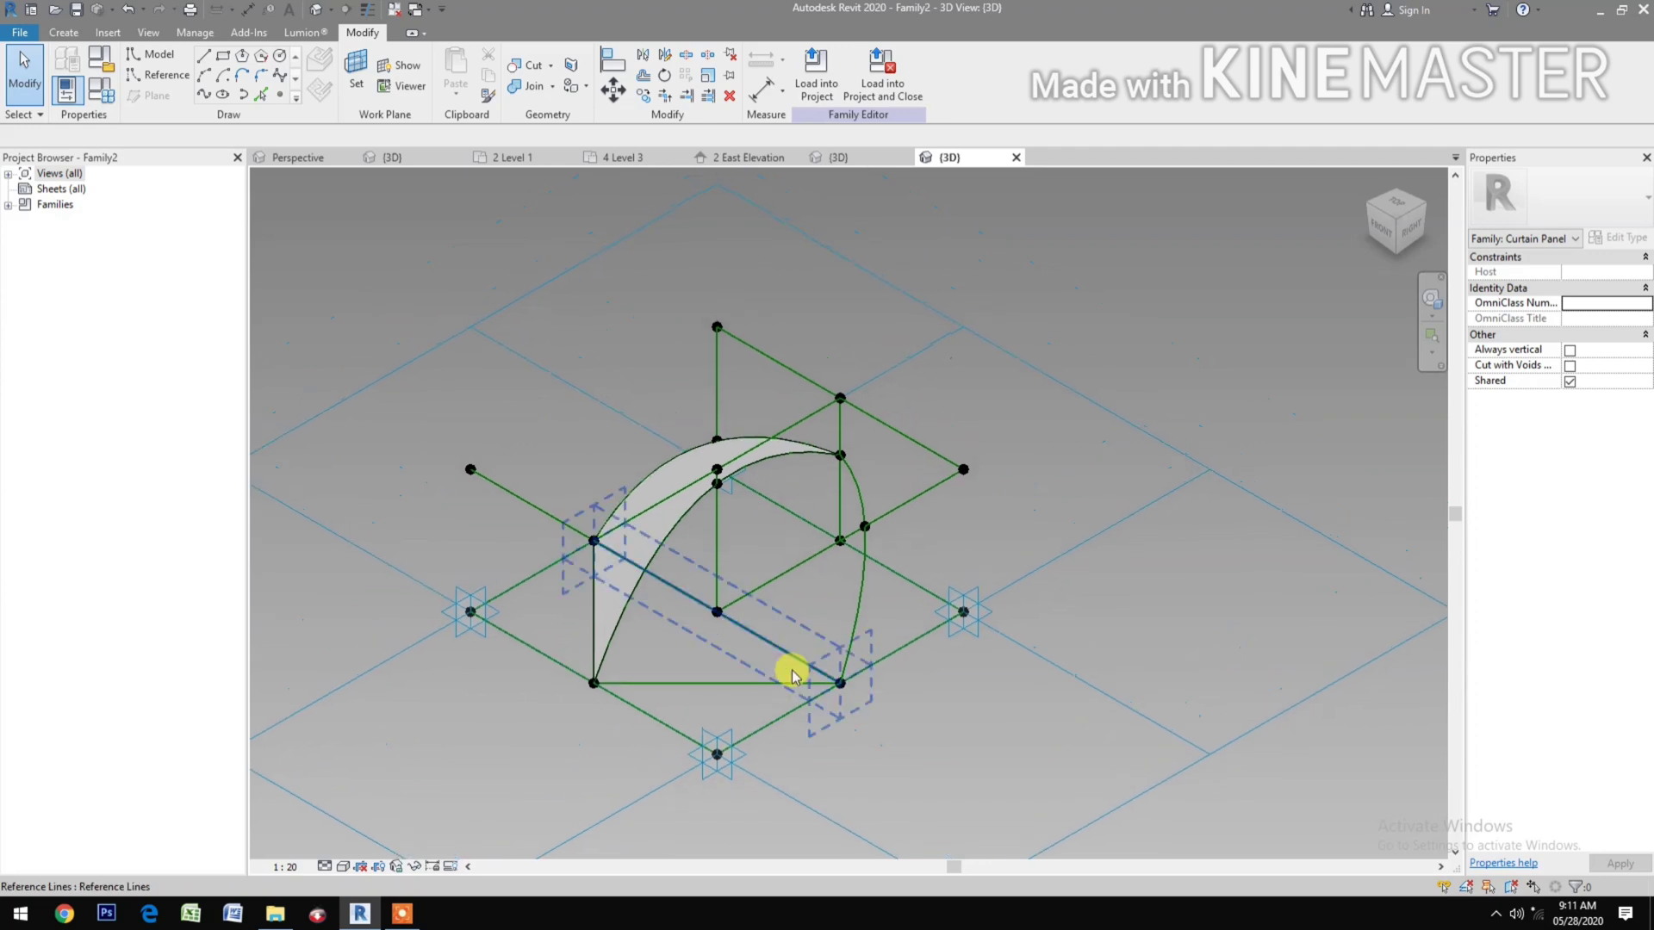
left_click(748, 685)
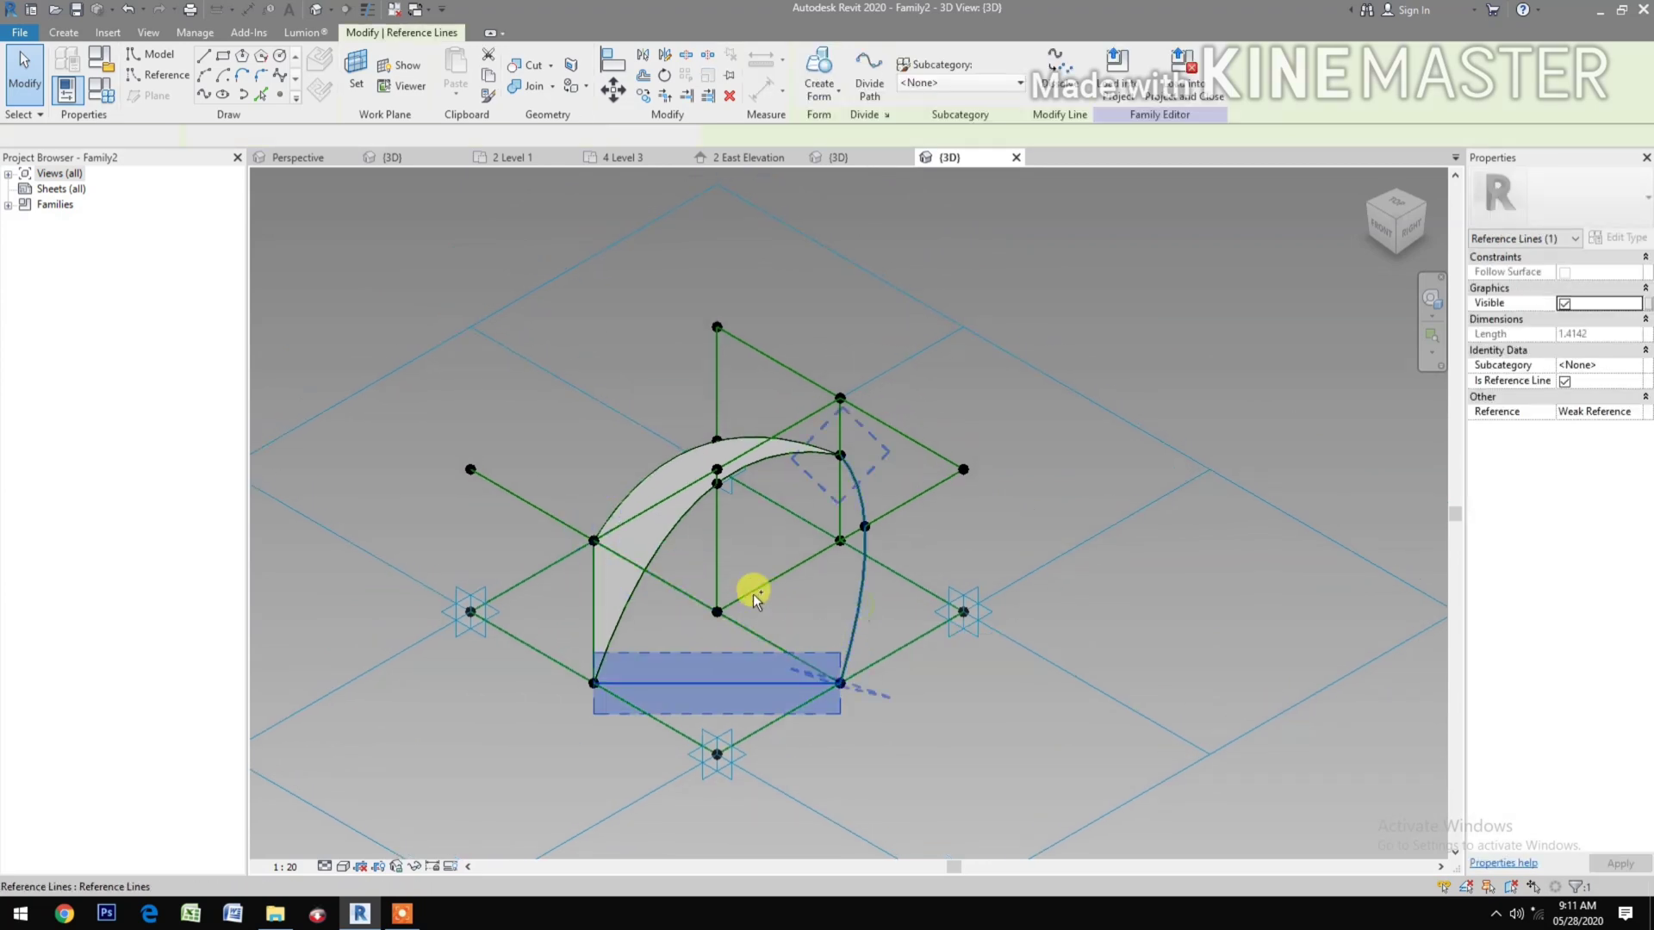
left_click(679, 530, "ctrl")
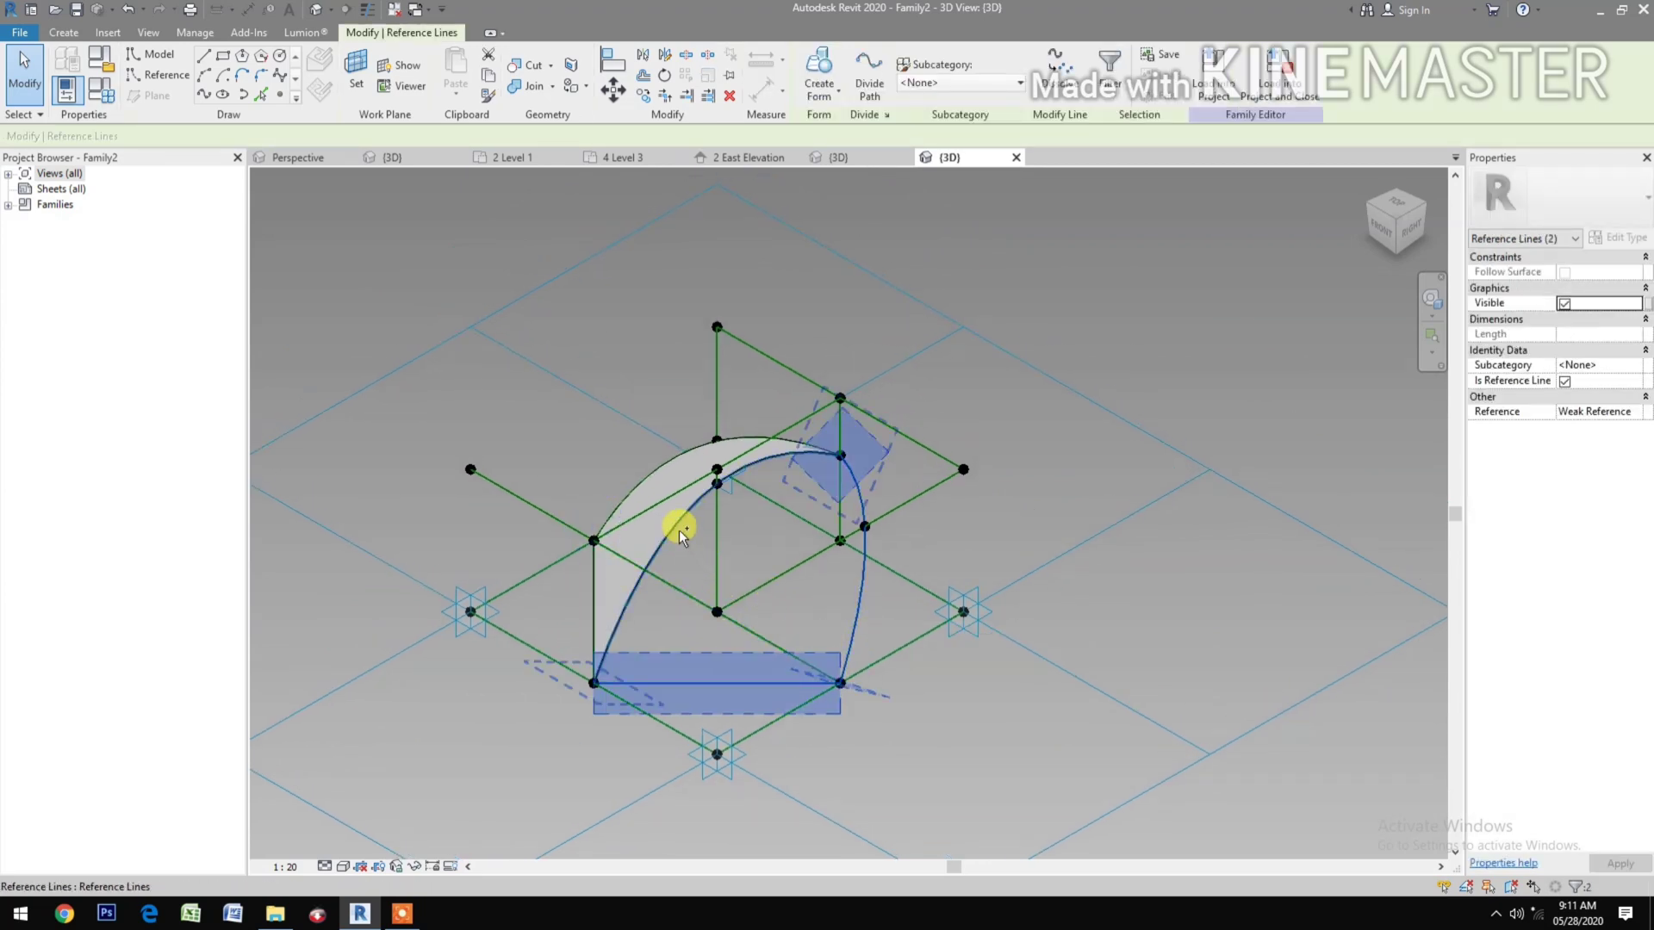
left_click(907, 604, "ctrl")
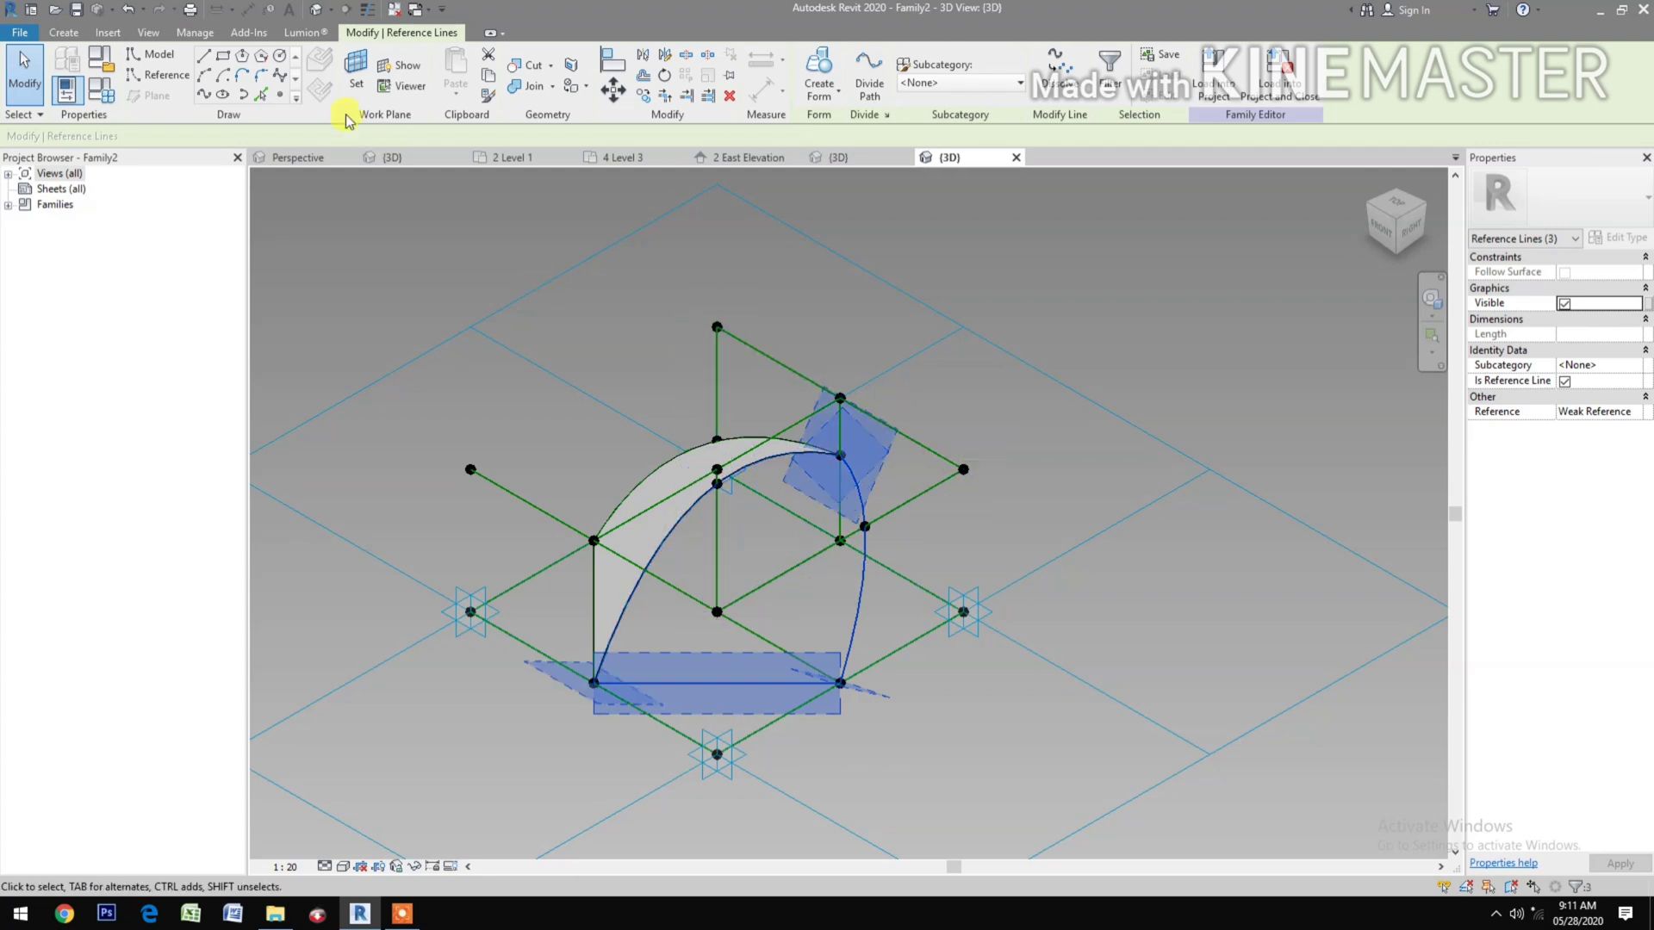
left_click(819, 75)
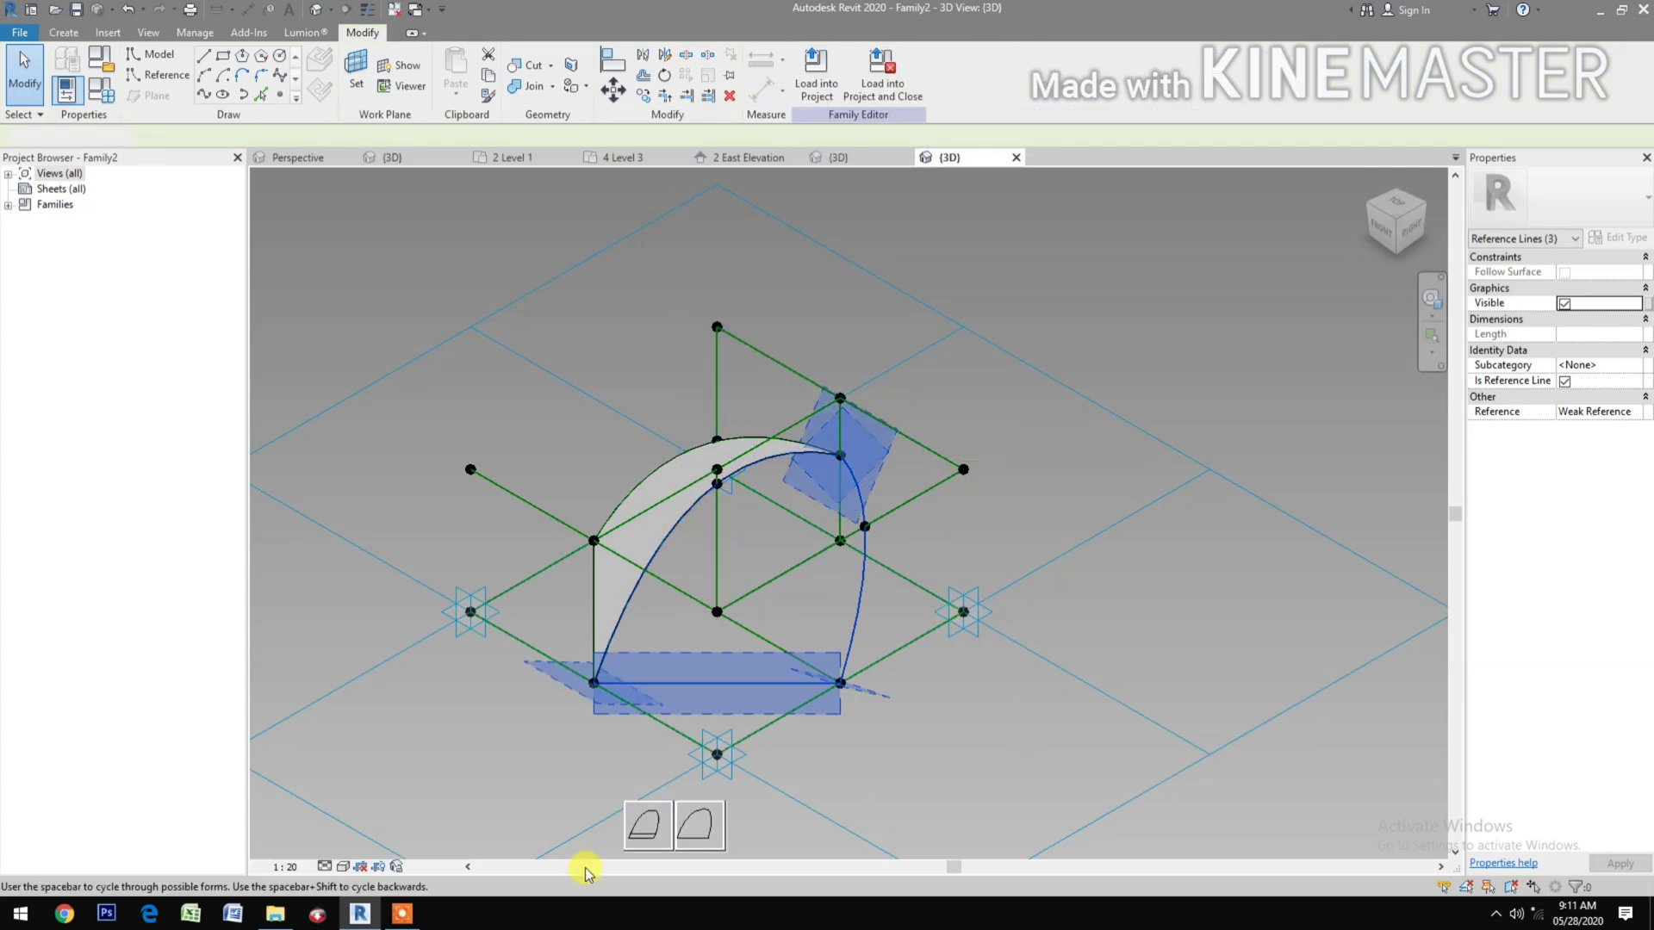
left_click(693, 830)
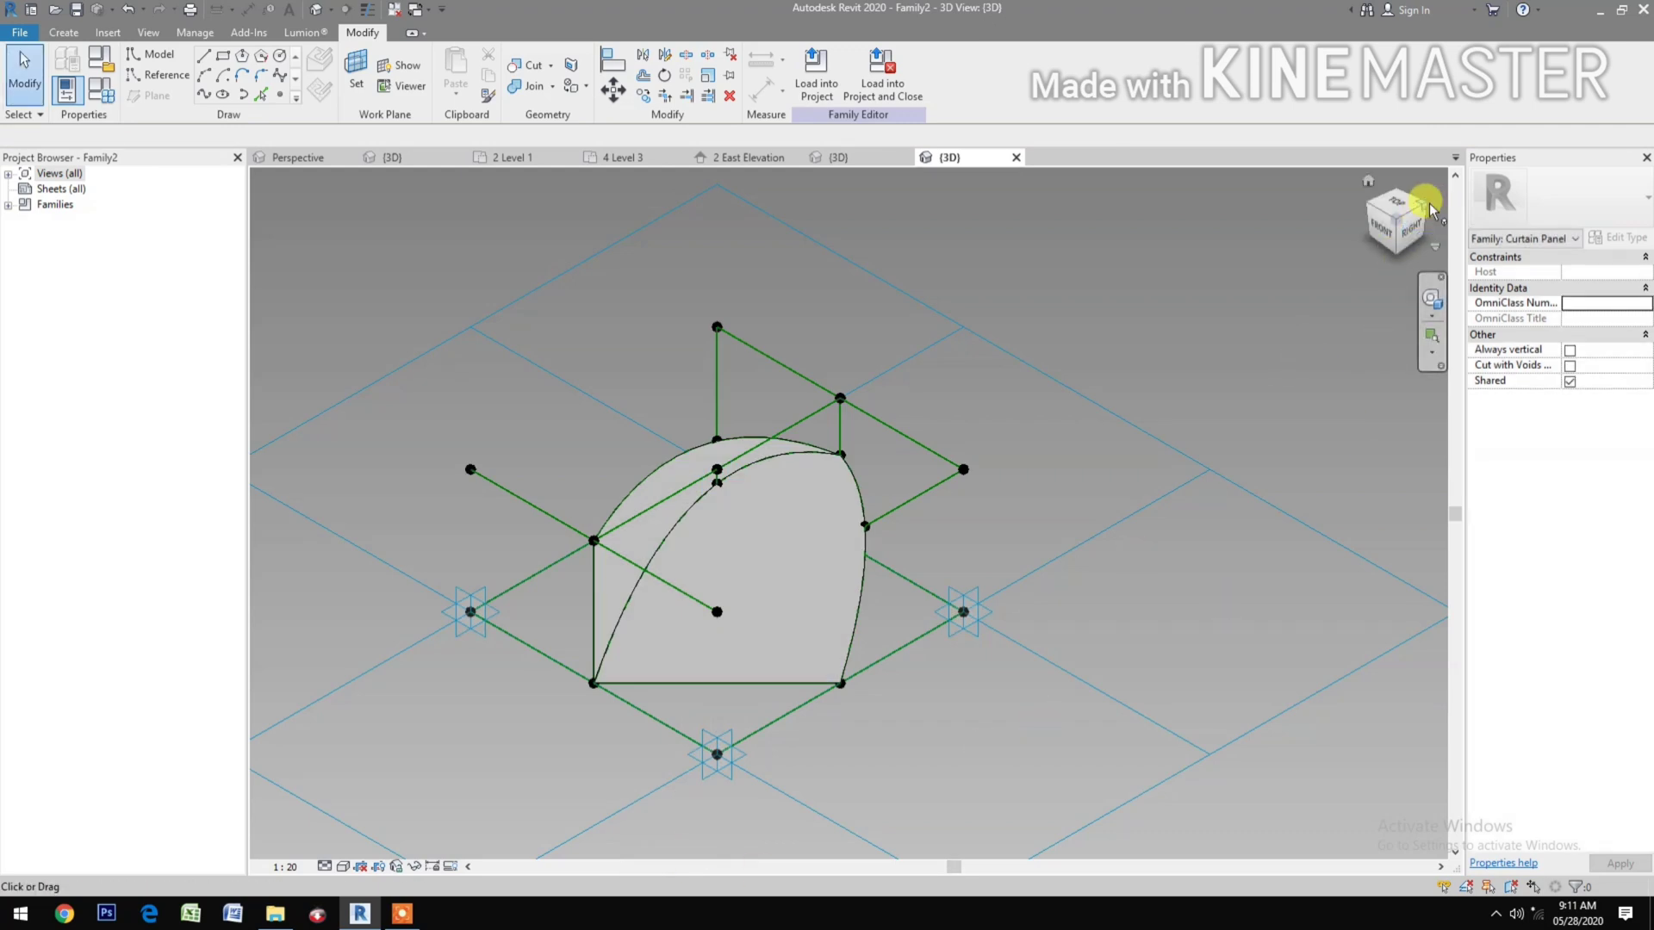
Step: Set the NCP1 family parameter to 0.4 and apply it to the panel
left_click(1432, 300)
left_click_drag(1287, 396, 920, 372)
key("Escape")
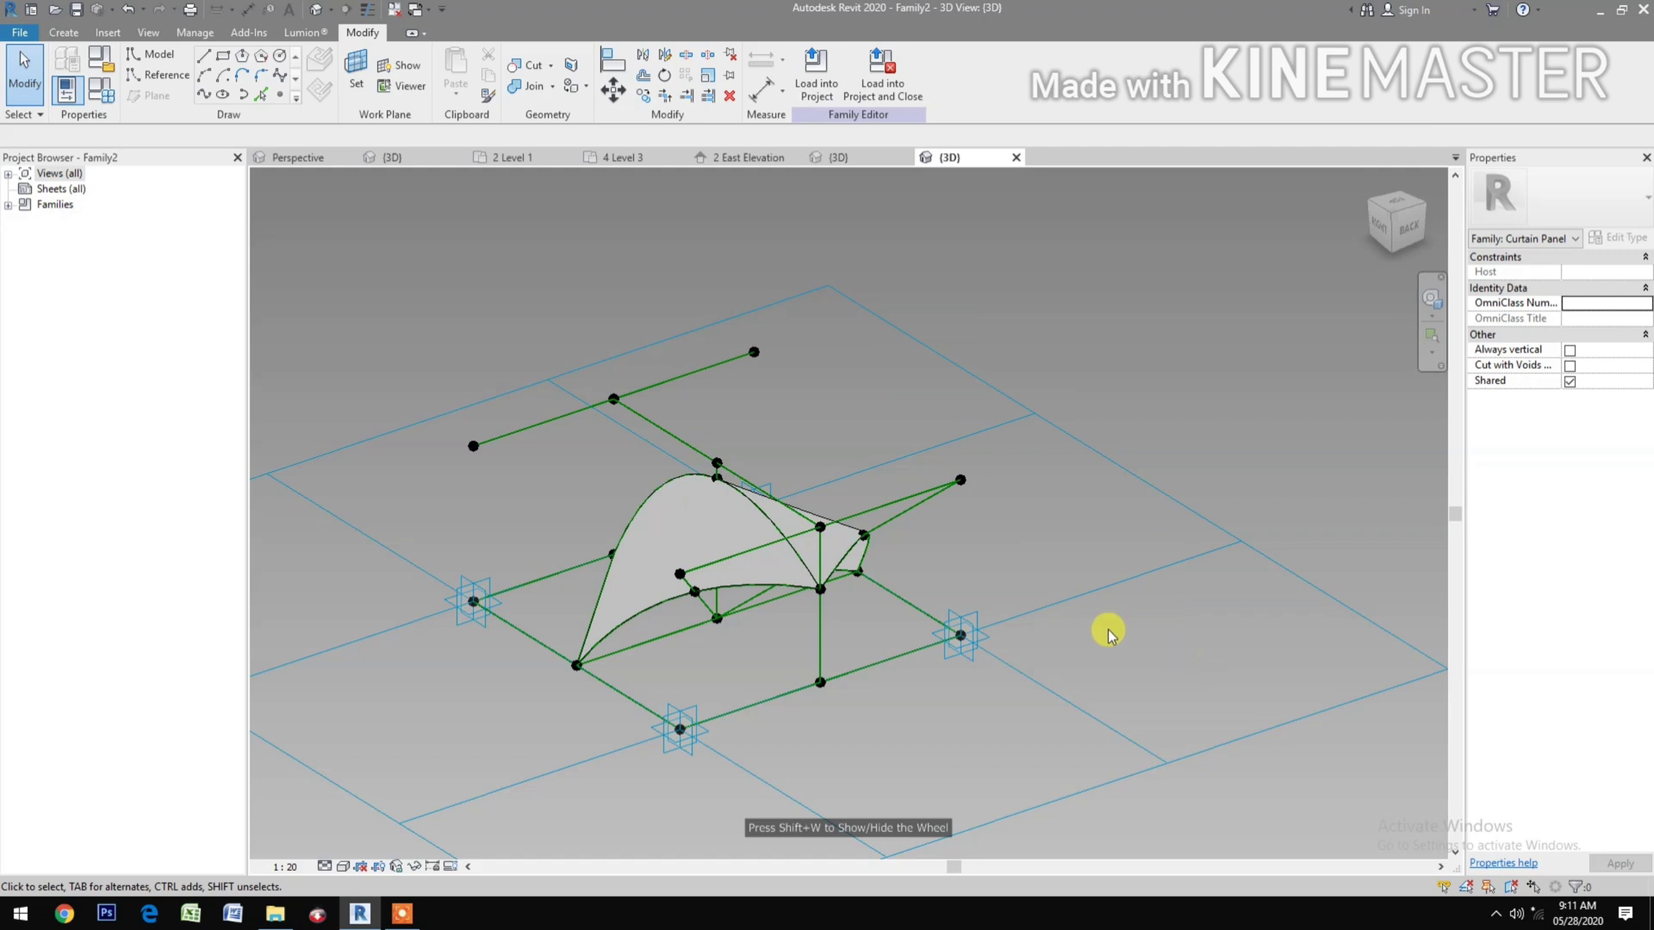
left_click(106, 93)
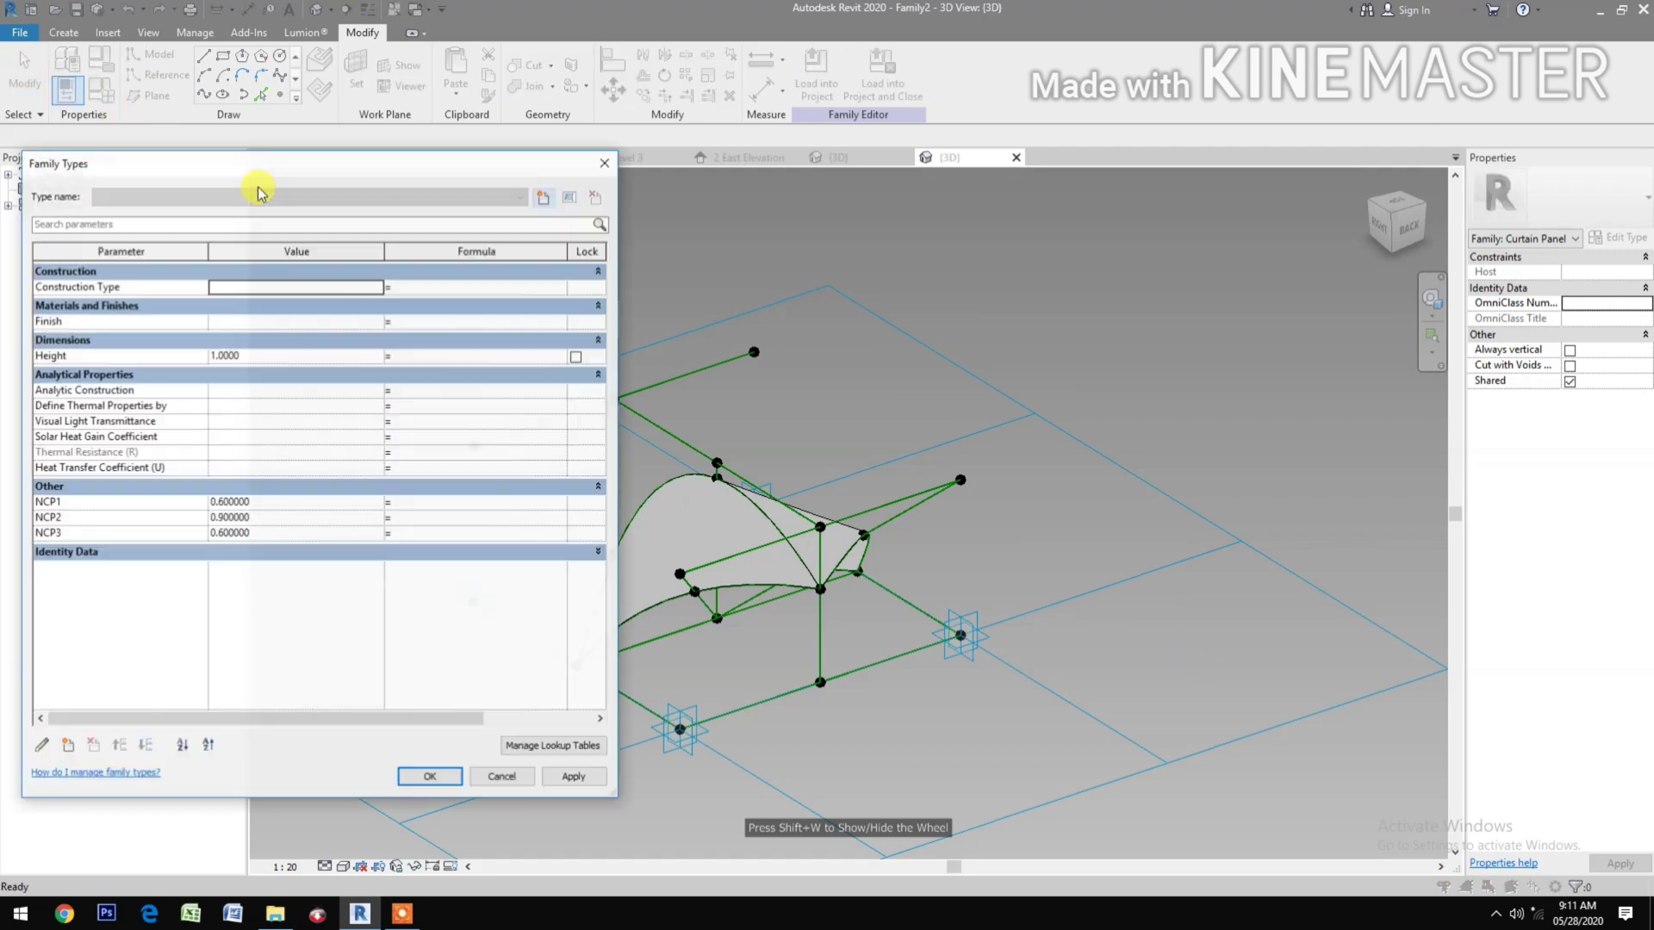
left_click_drag(270, 163, 1229, 168)
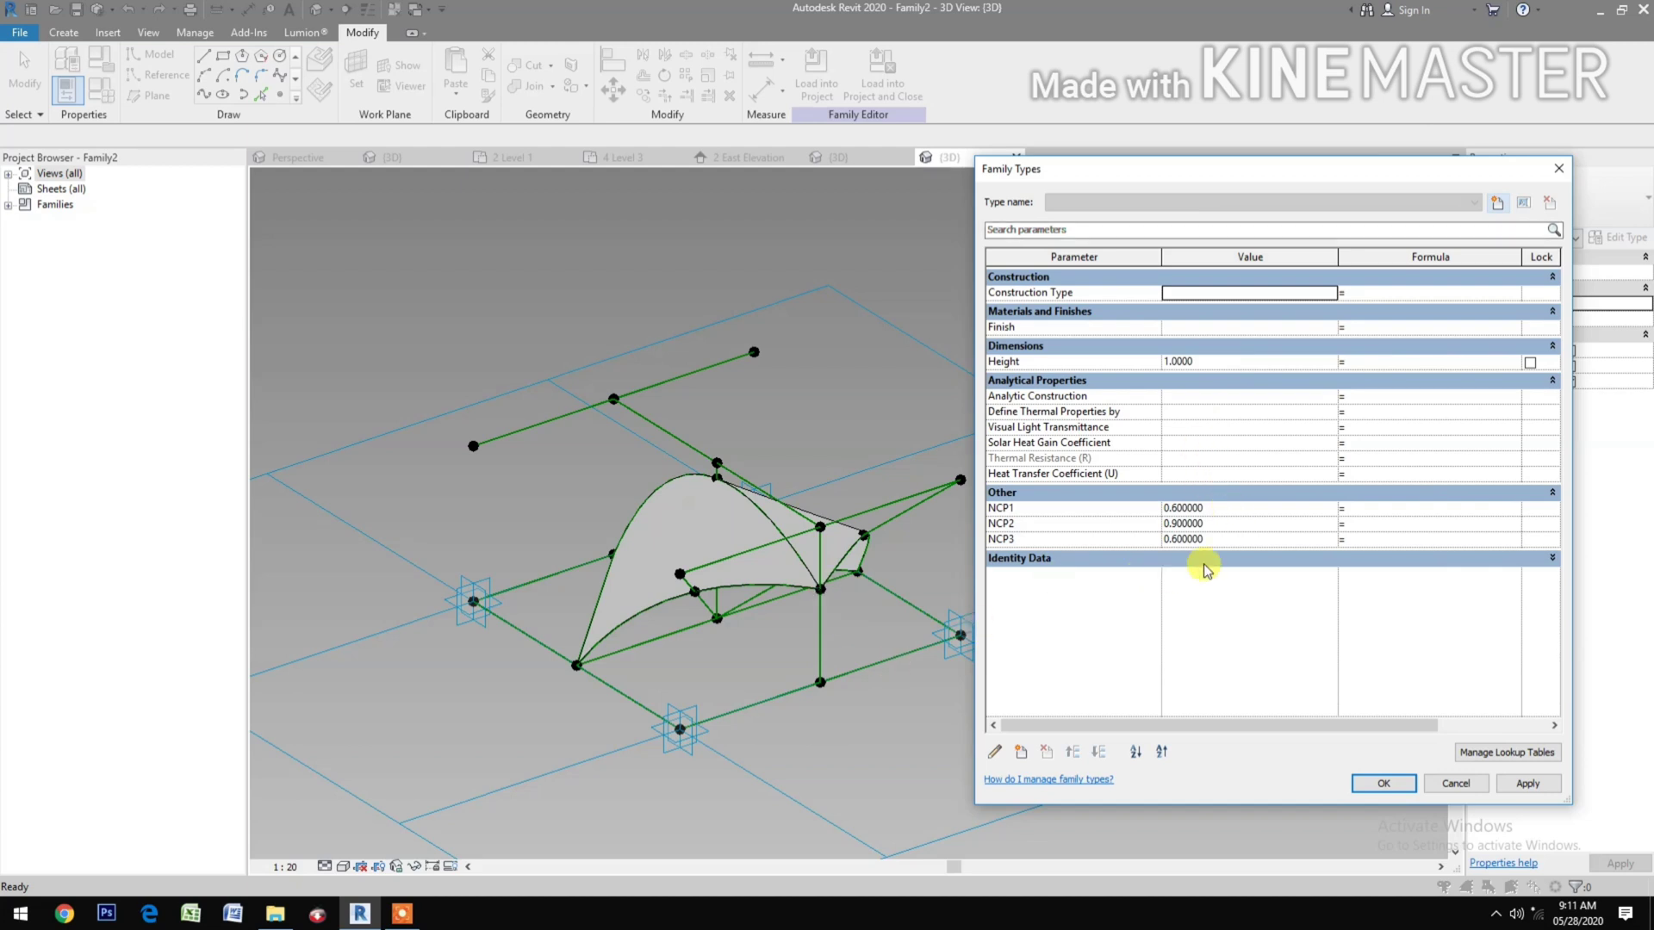
left_click(1251, 508)
type(".4")
left_click(1525, 791)
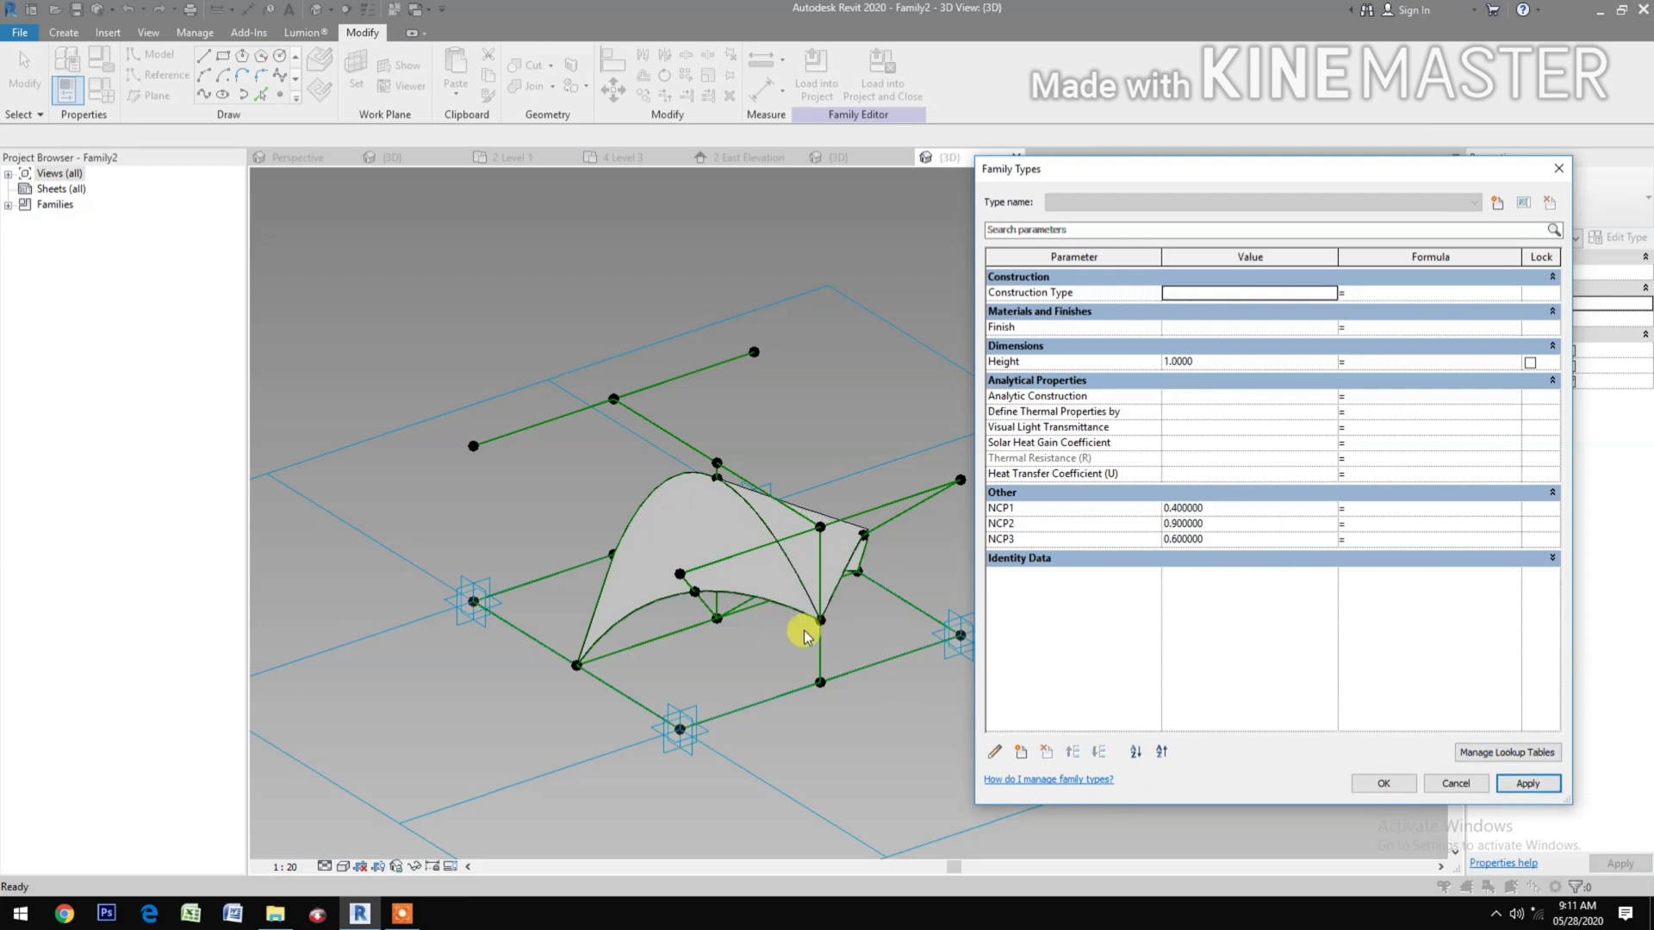
Step: Set the family parameters NCP2 to 0.8 and NCP3 to 0.4, and accept the changes
left_click(1240, 524)
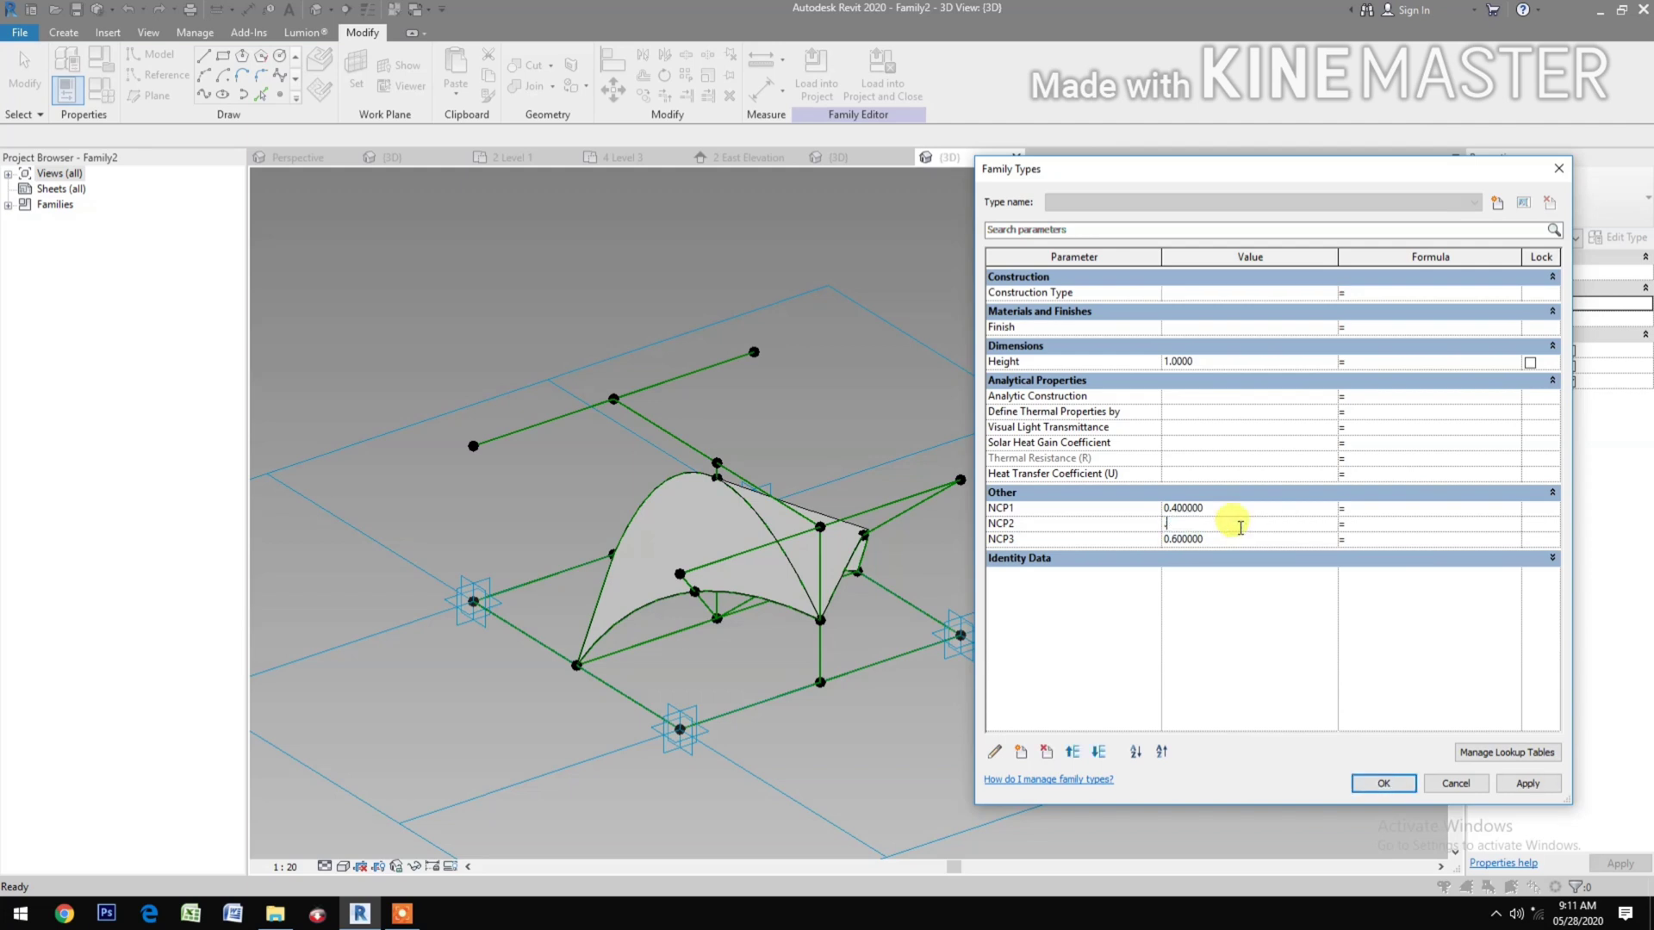
left_click(1518, 785)
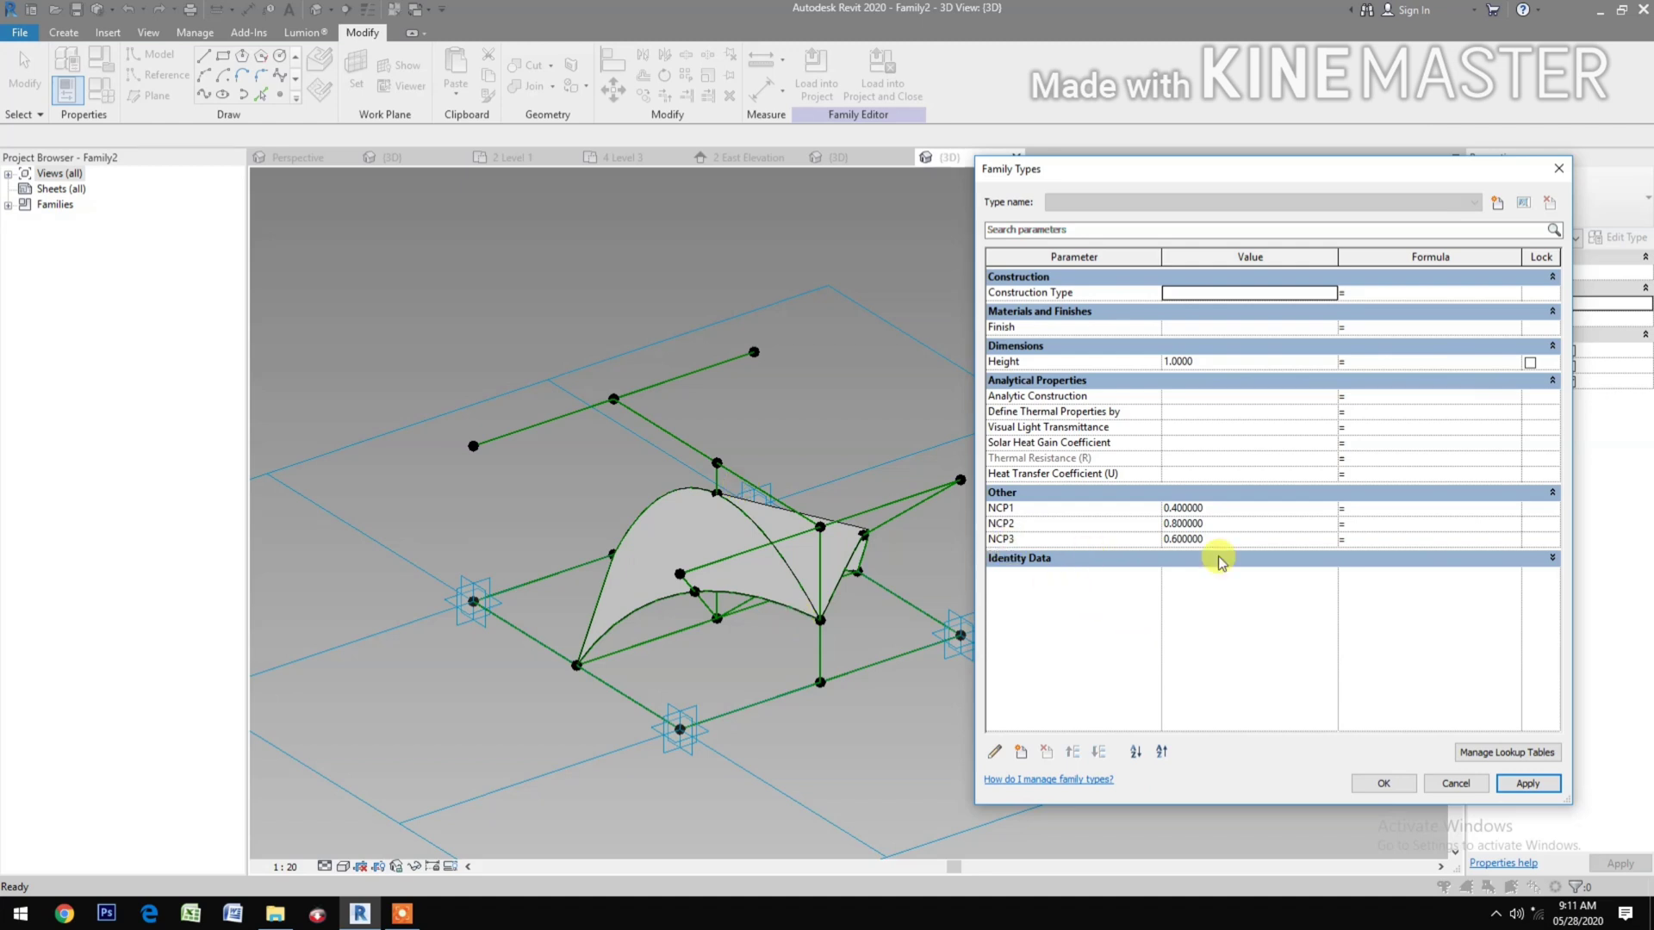
left_click(1253, 542)
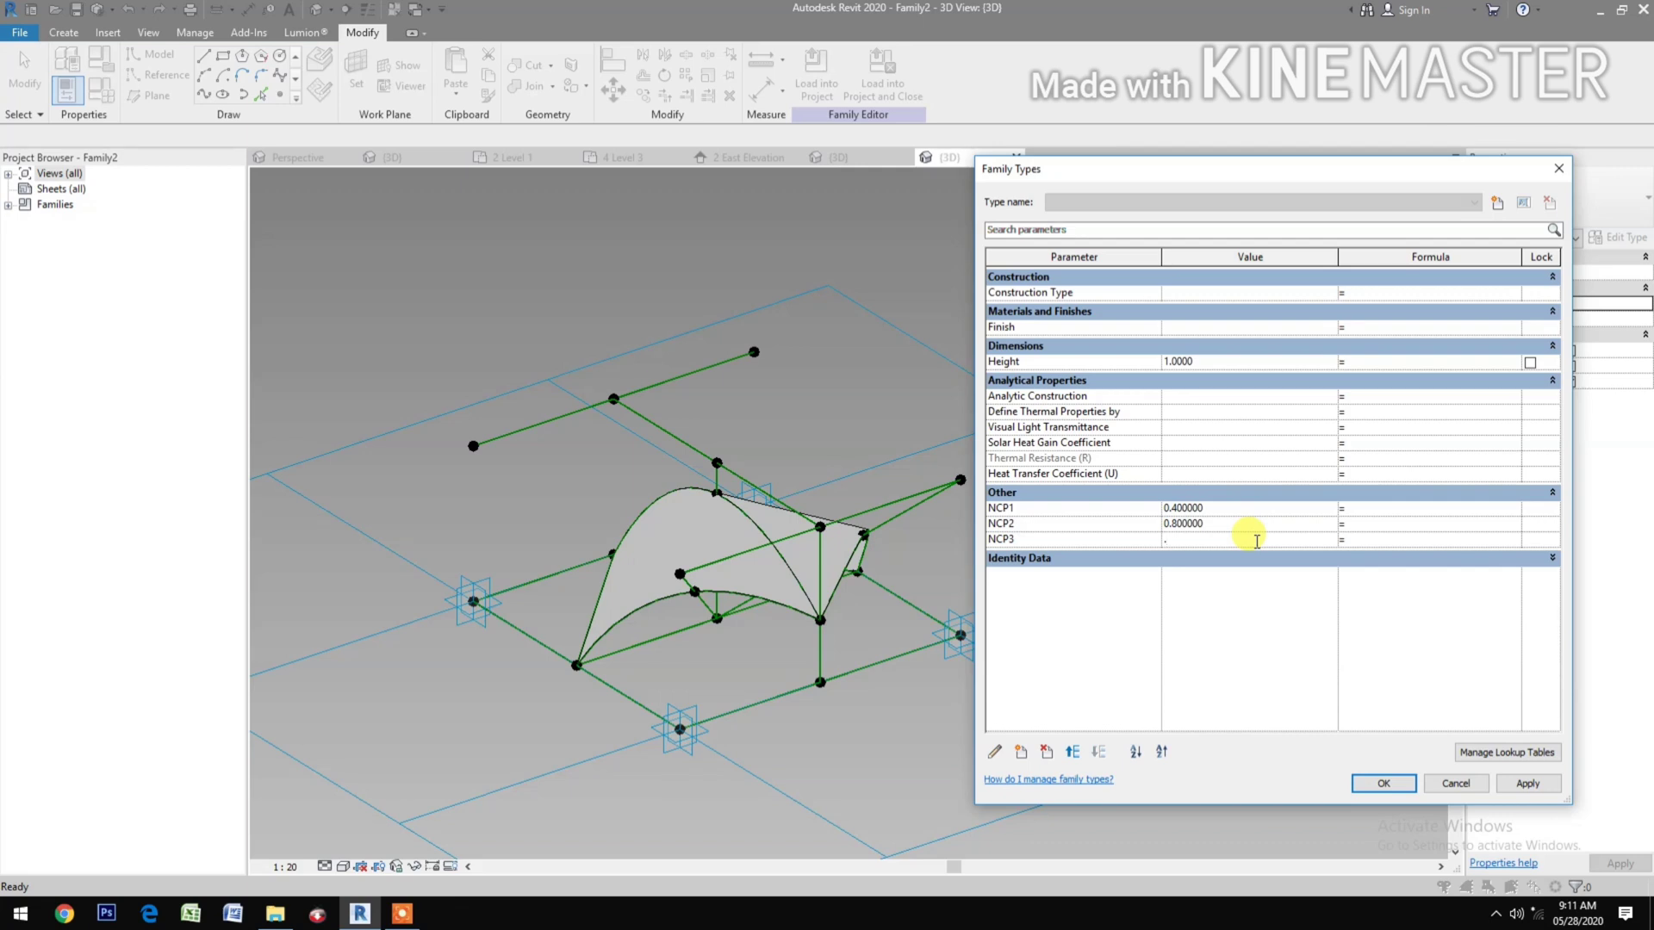
left_click(1519, 786)
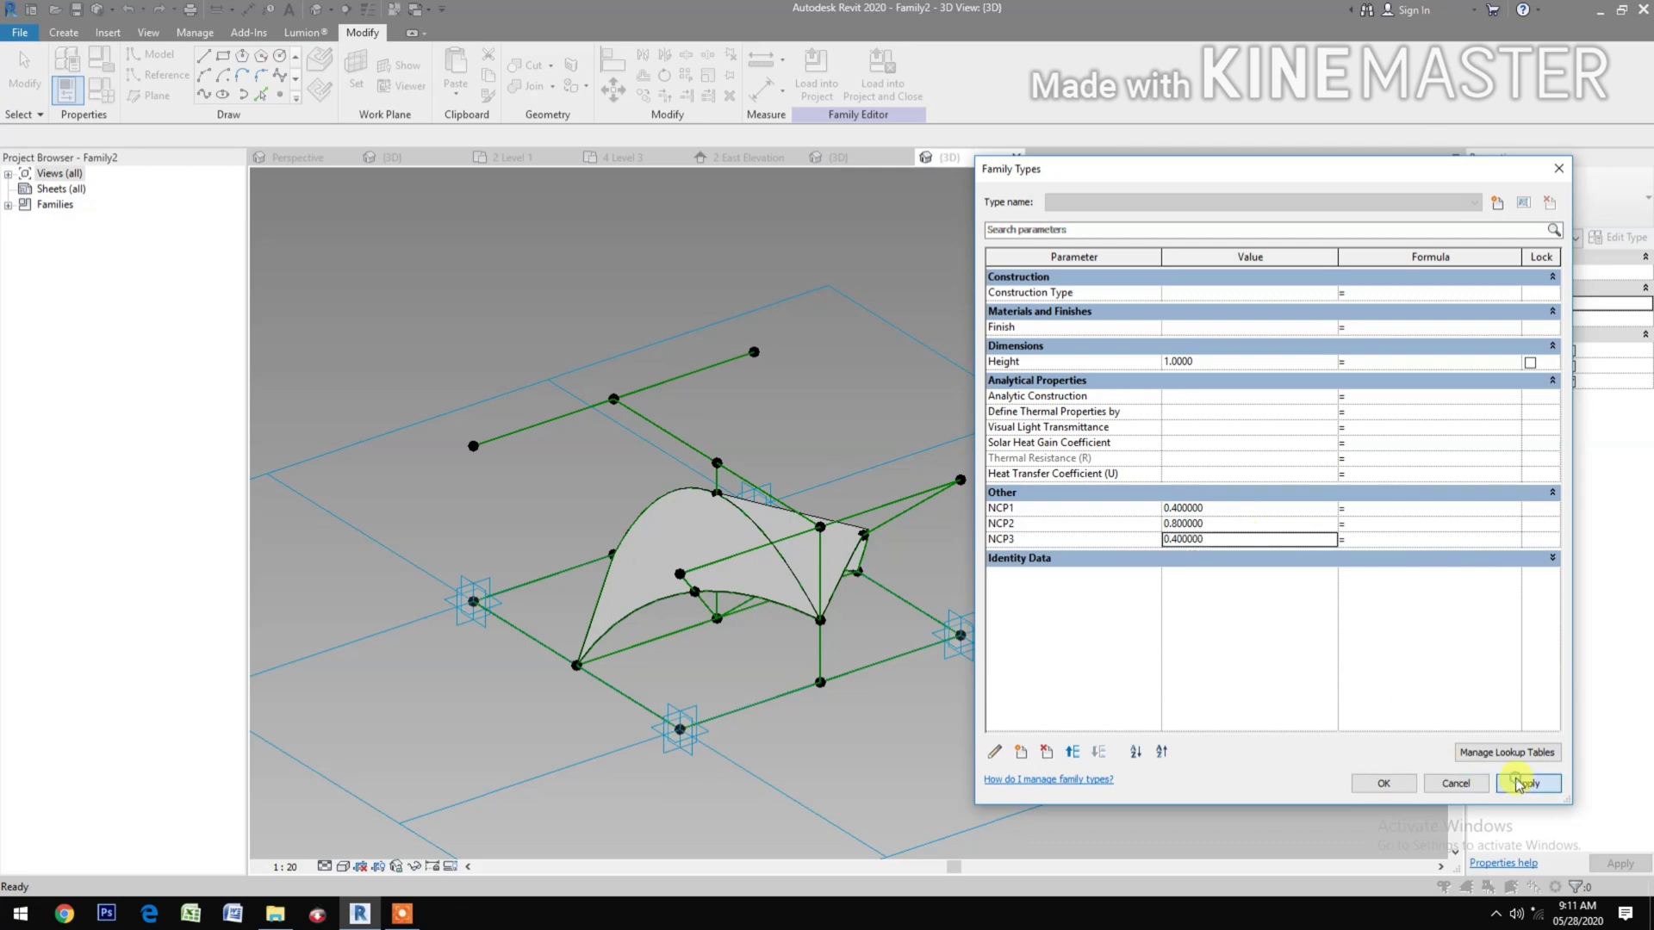
left_click(1386, 785)
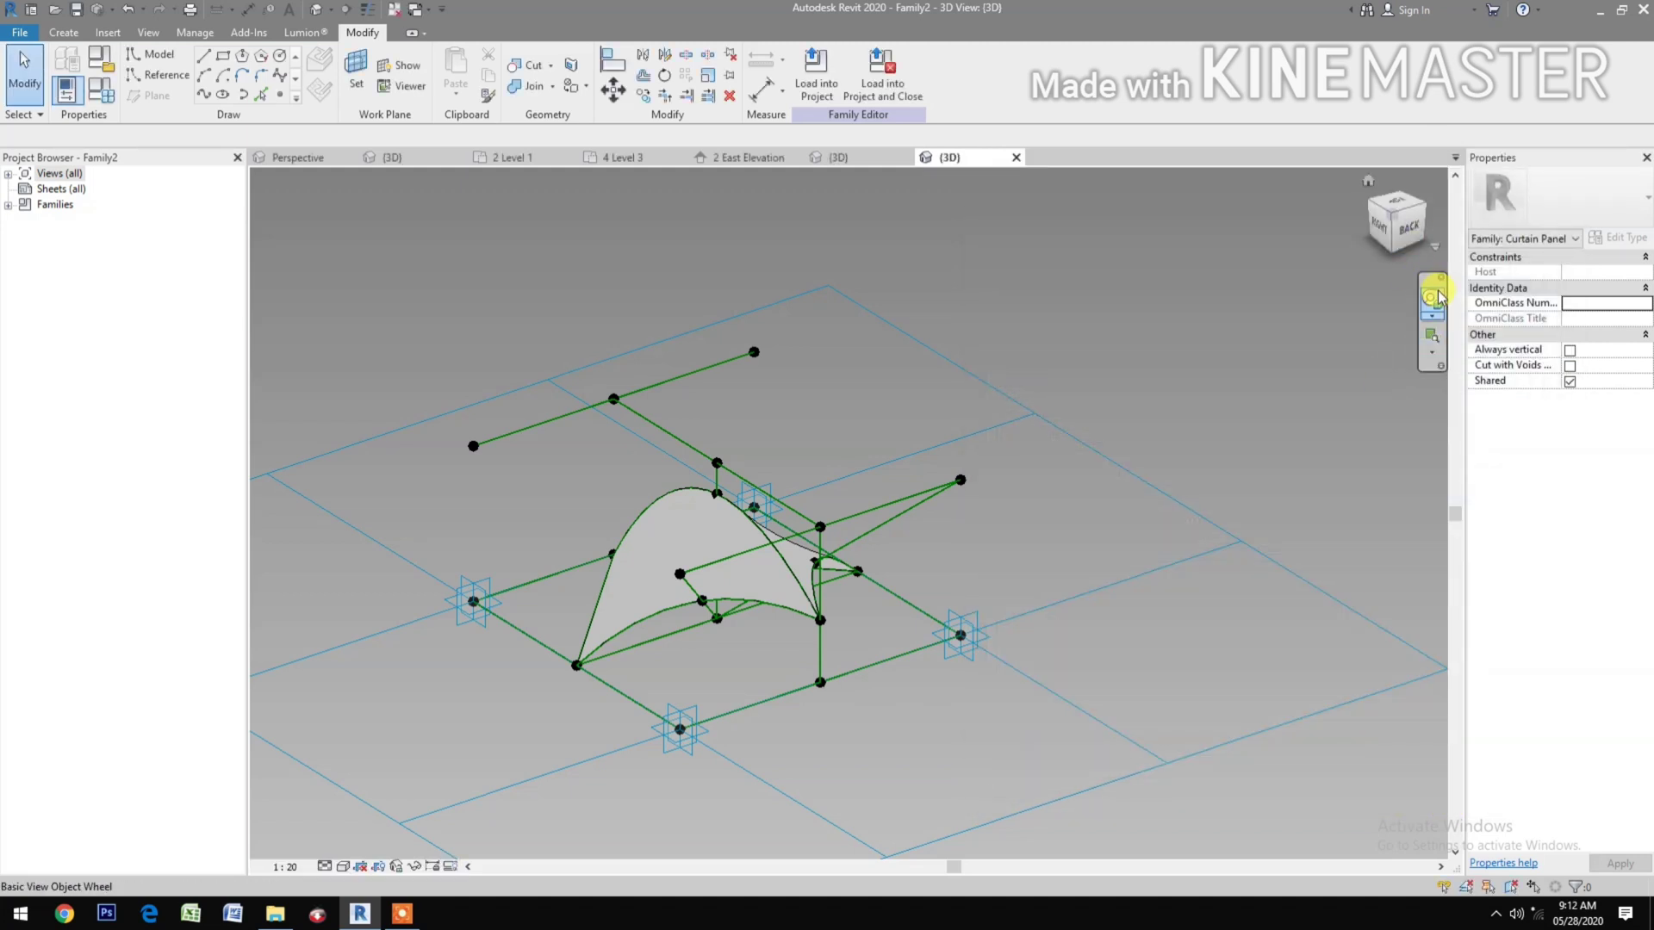
Step: Save the family to the Desktop as Tent Shade Panel, and start loading it into the 013Design.rte project with the family closing after the load
left_click(1432, 298)
left_click_drag(967, 385, 1281, 344)
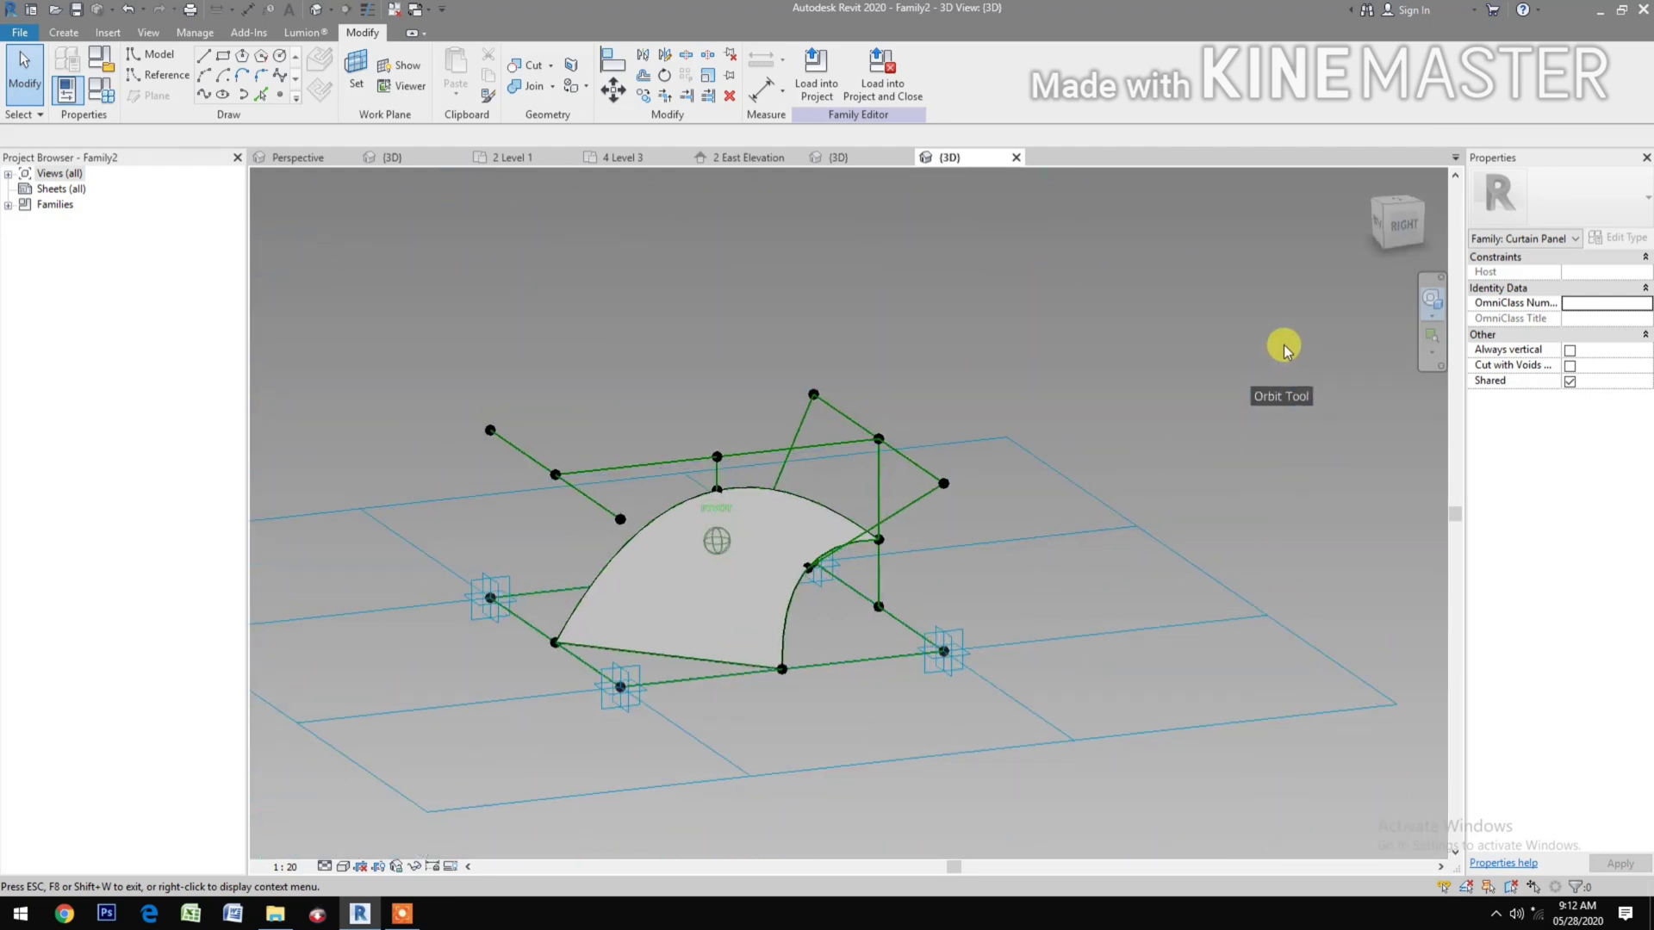
left_click(1382, 215)
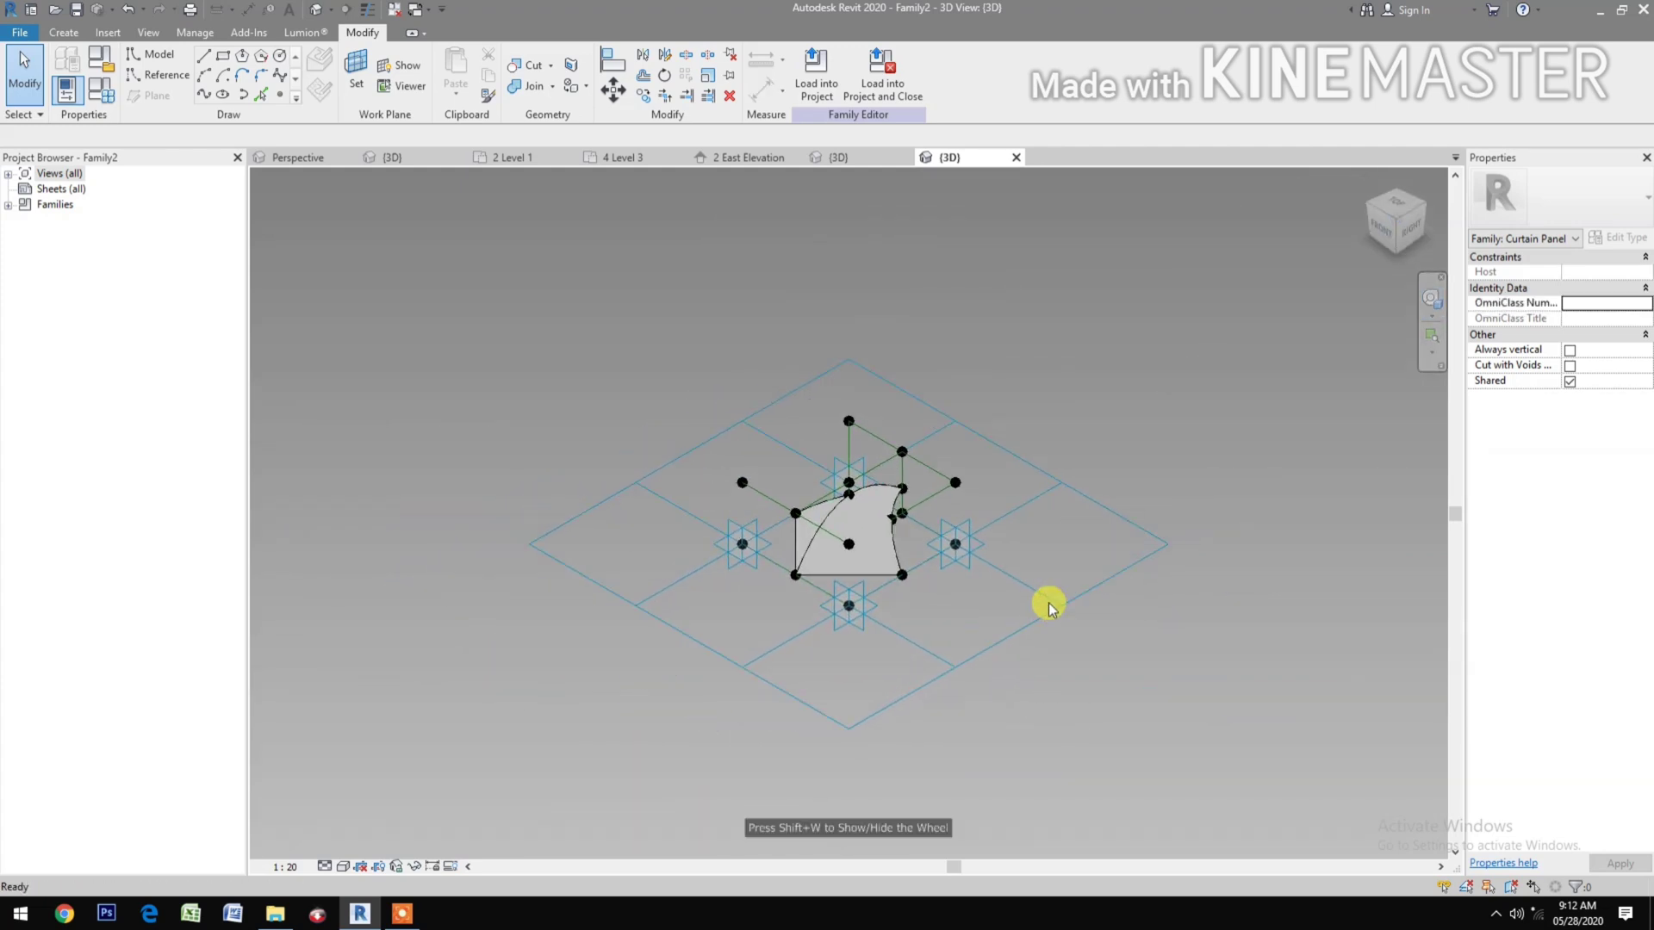
scroll(904, 590, "up", 4)
middle_click_drag(1045, 626, 989, 775)
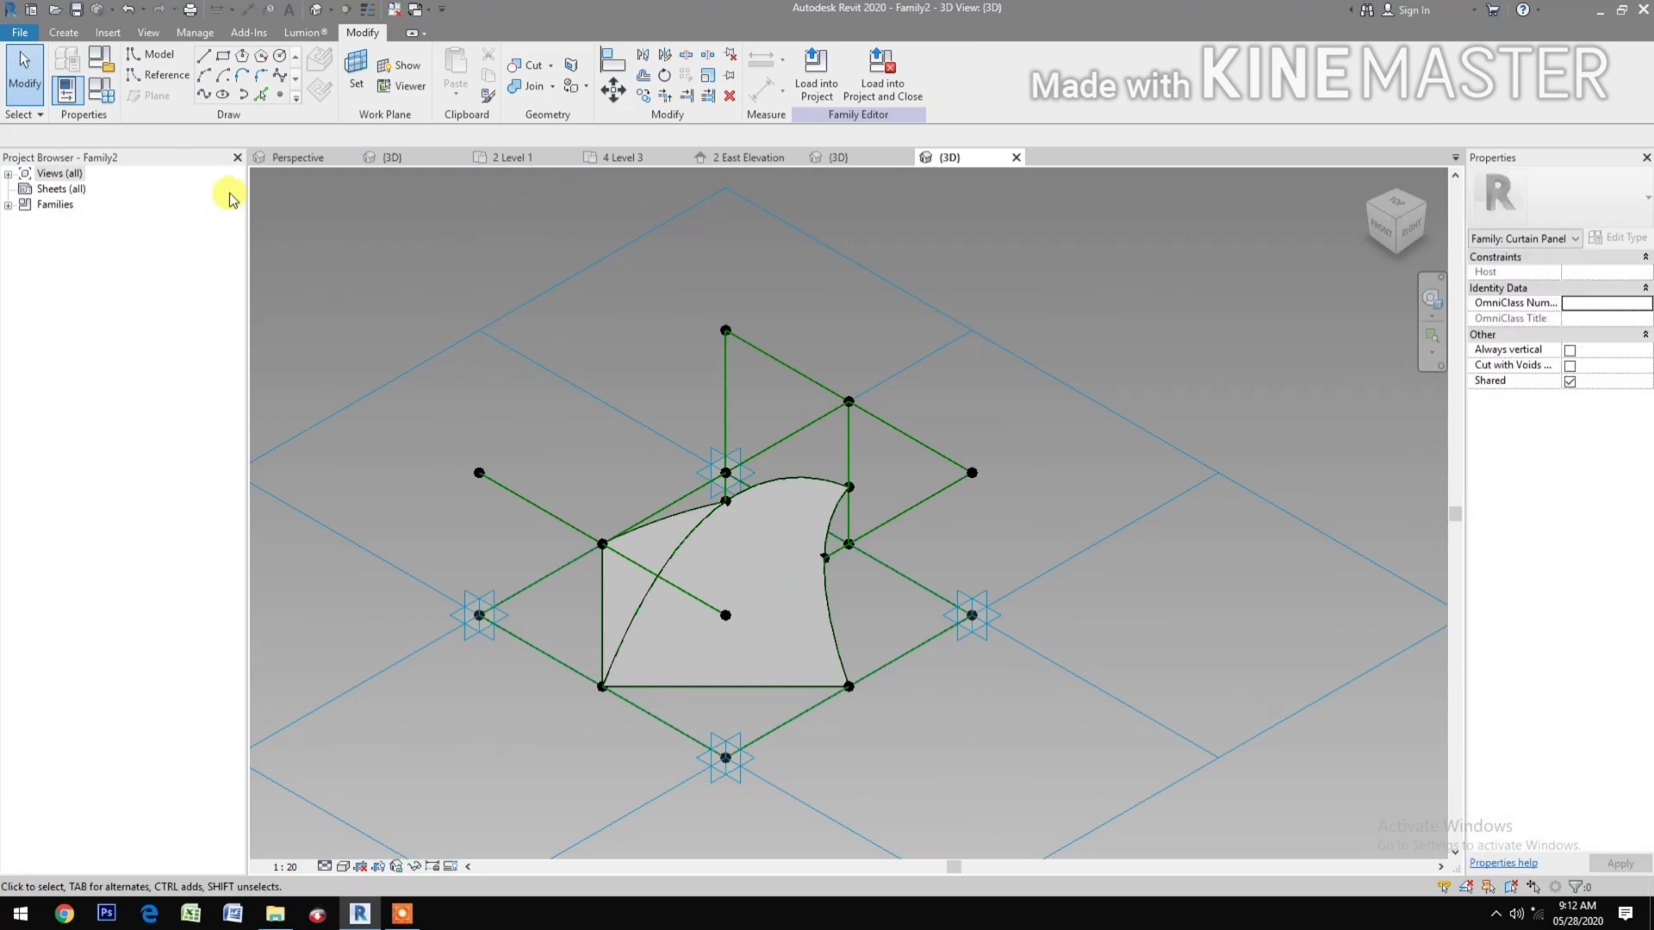
left_click(78, 10)
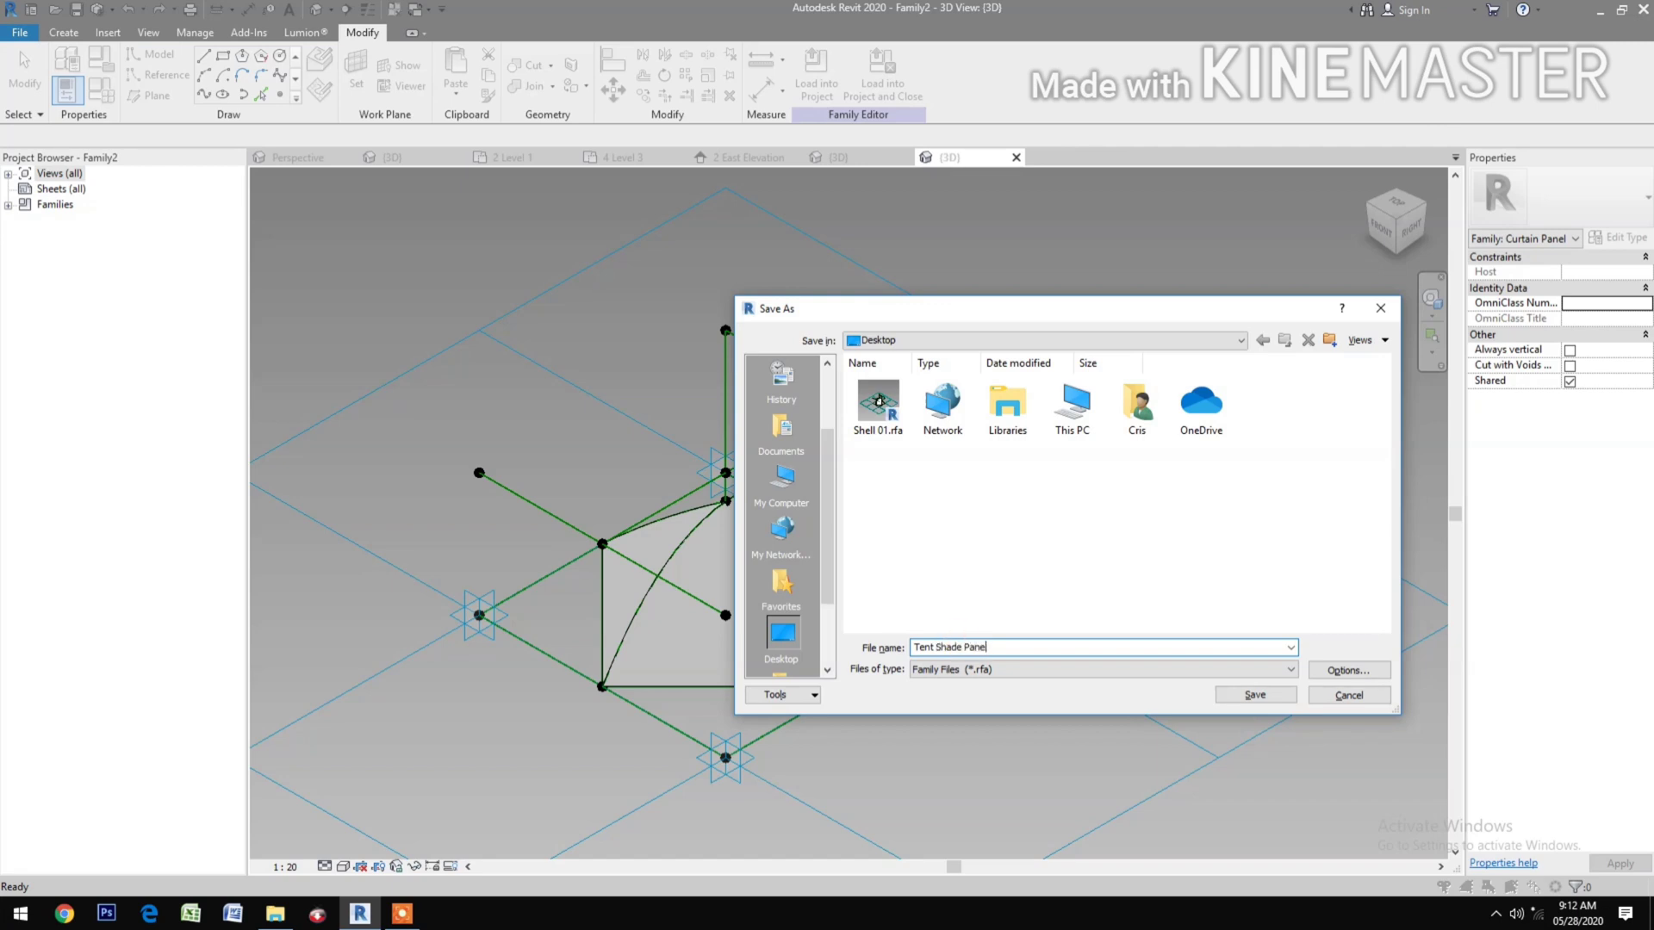
left_click(1256, 695)
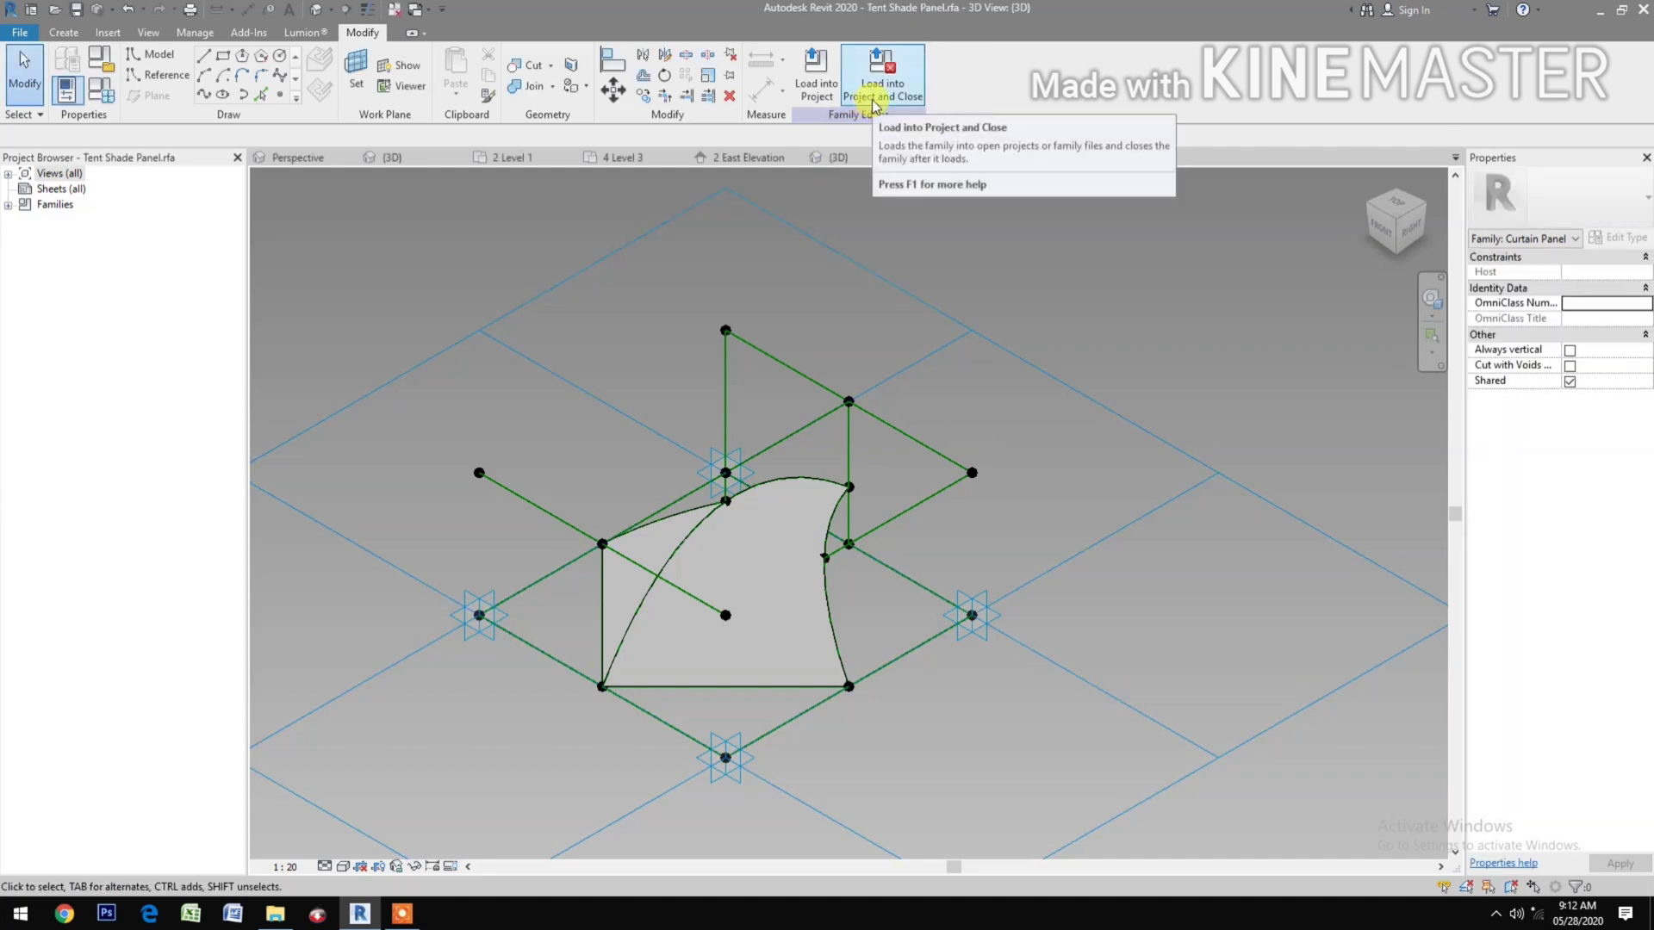
left_click(874, 105)
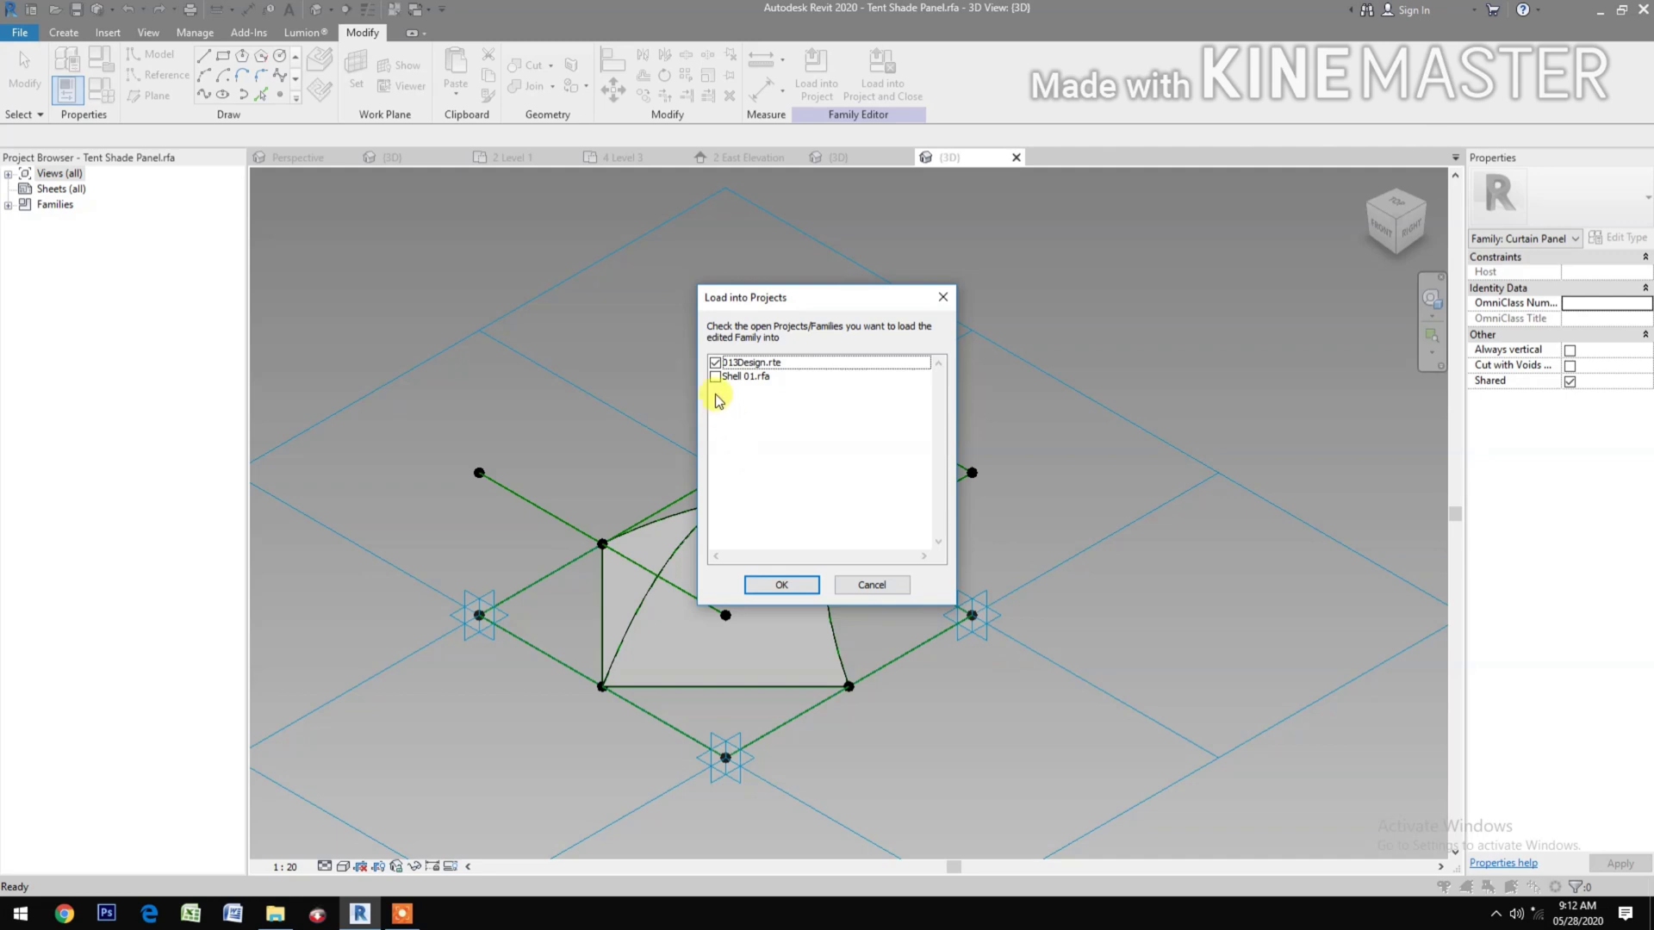
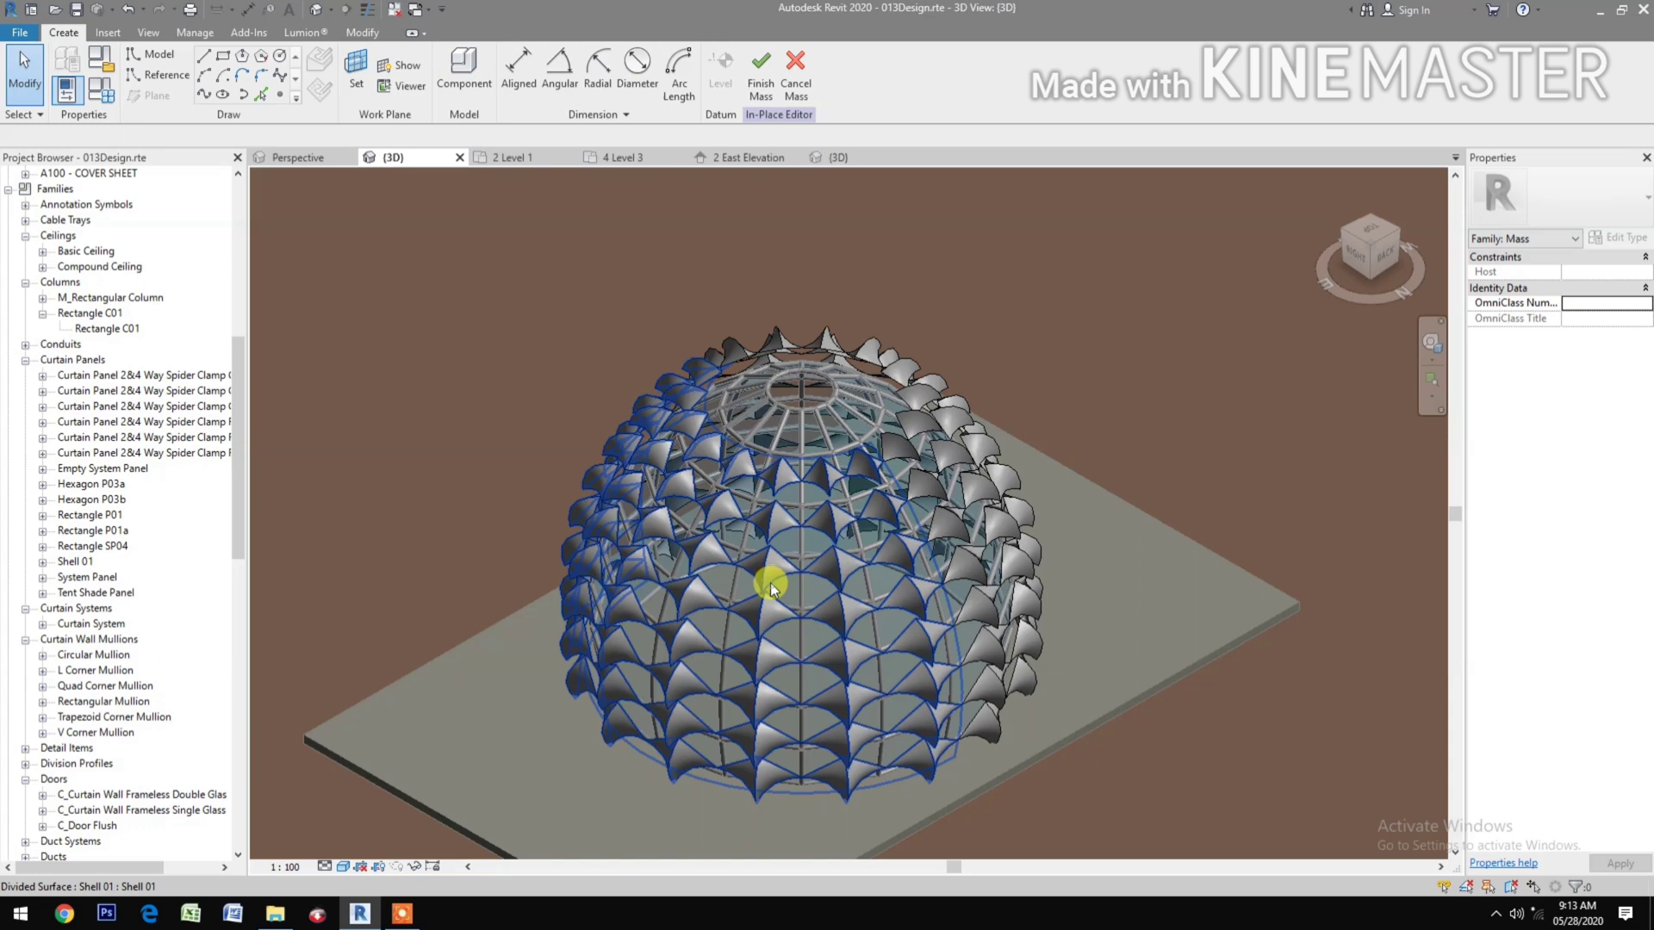
Step: Change the dome's front divided surface from the Shell 01 panel to _No Pattern
left_click(770, 582)
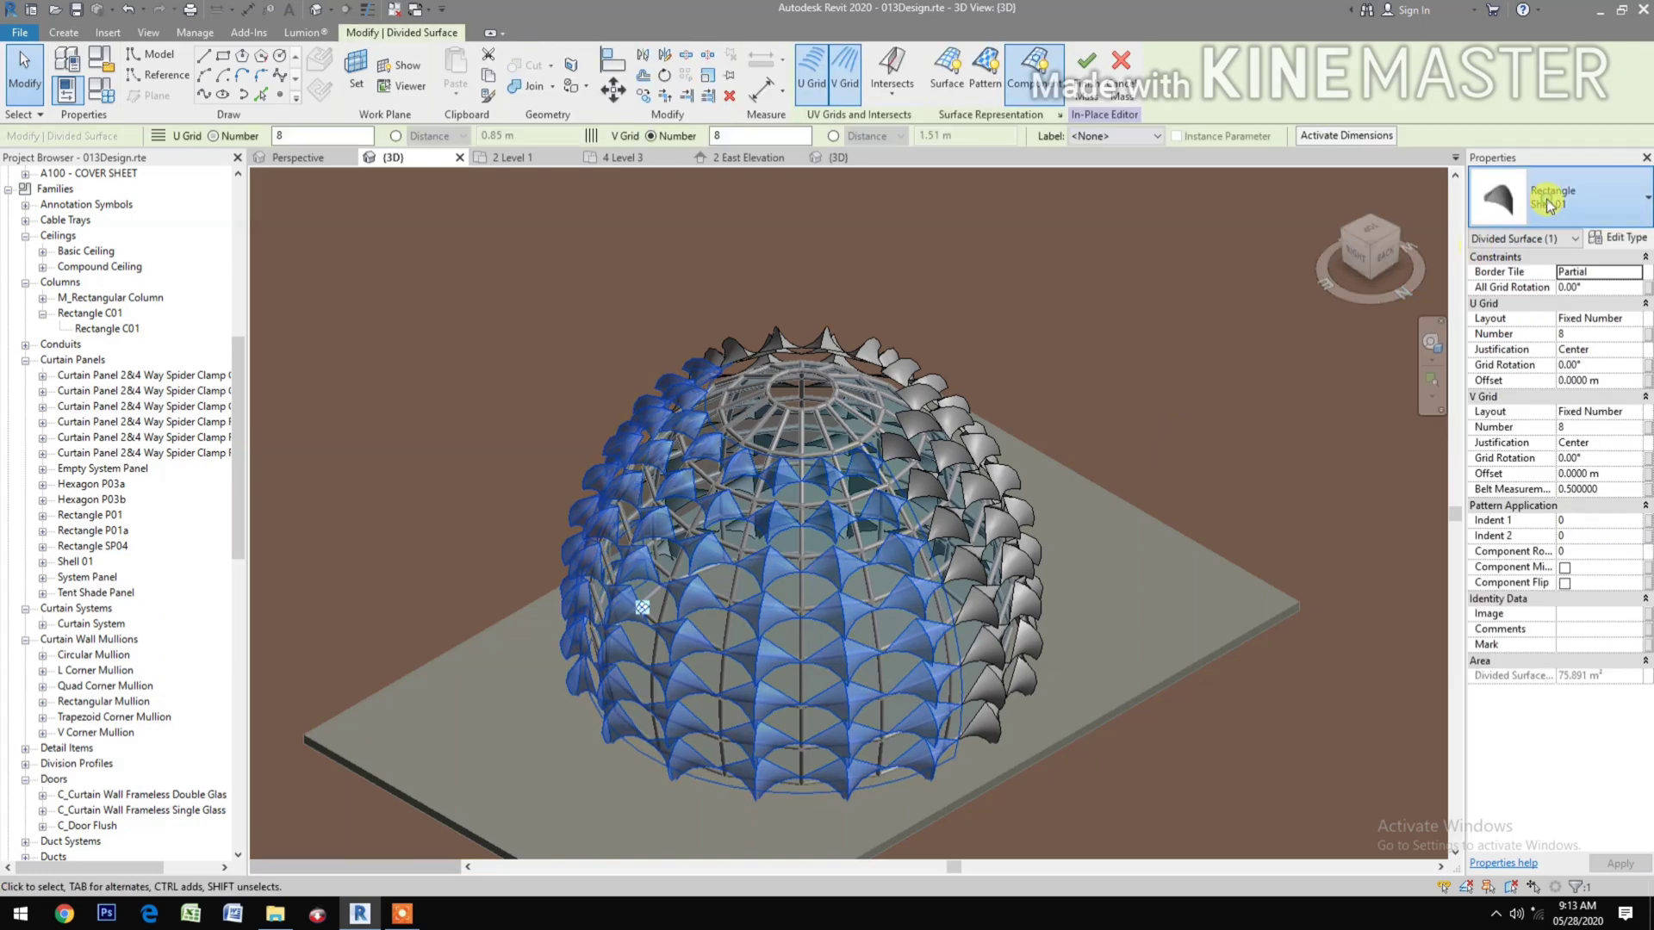
left_click(1551, 202)
scroll(1542, 362, "up", 3)
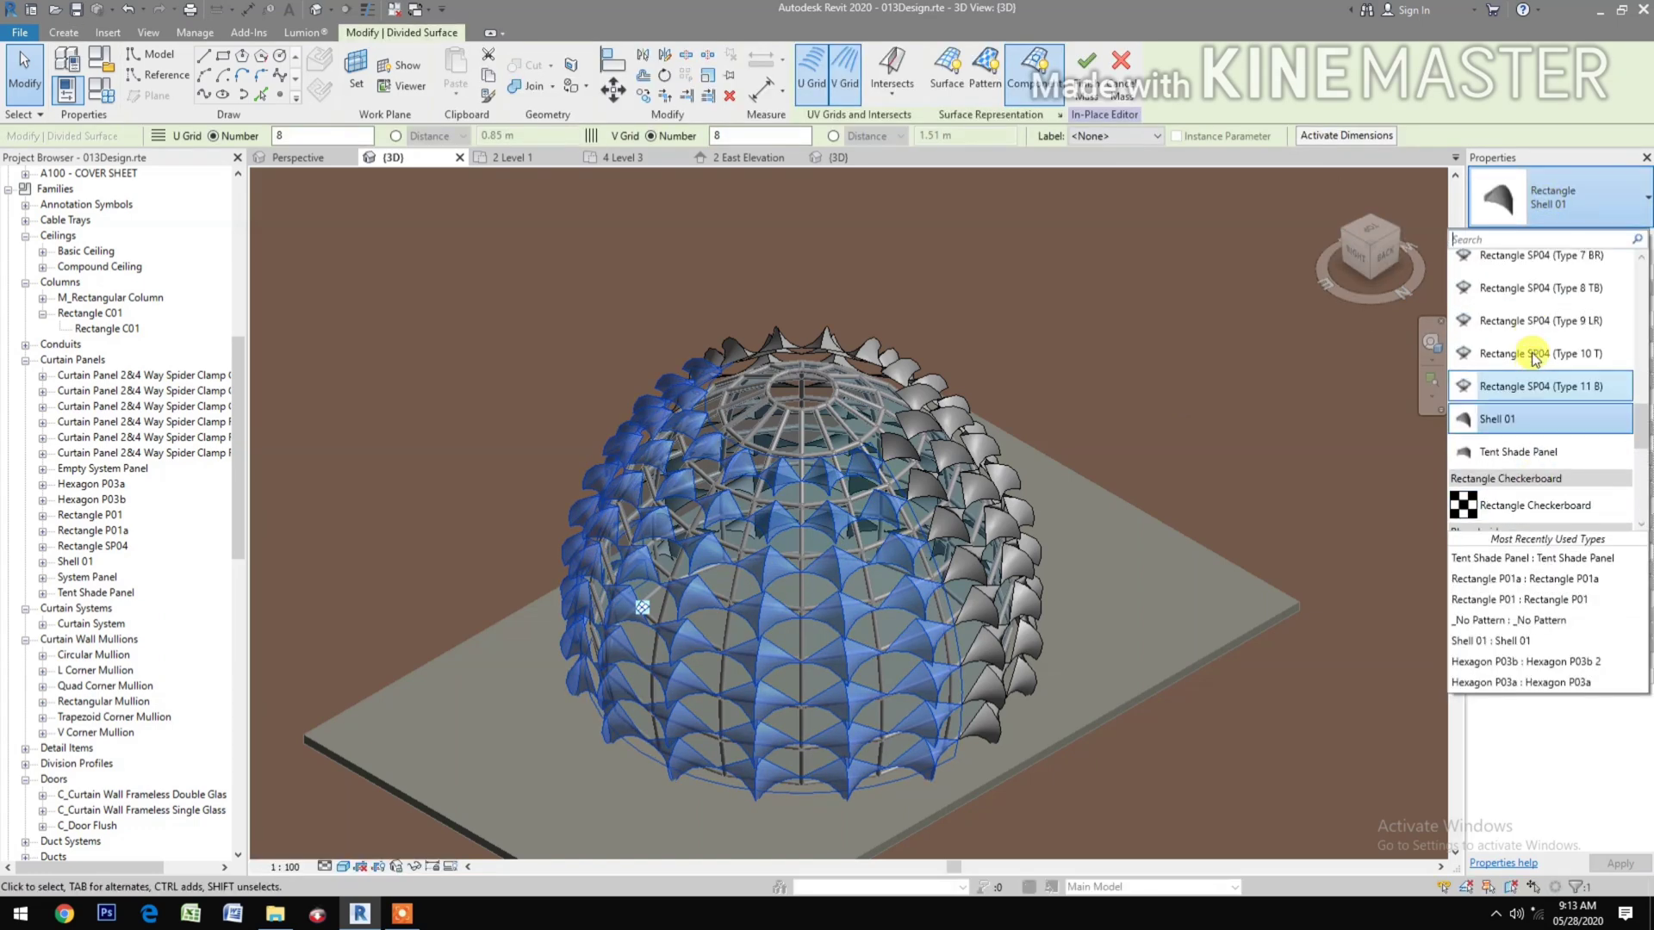
scroll(1531, 360, "up", 5)
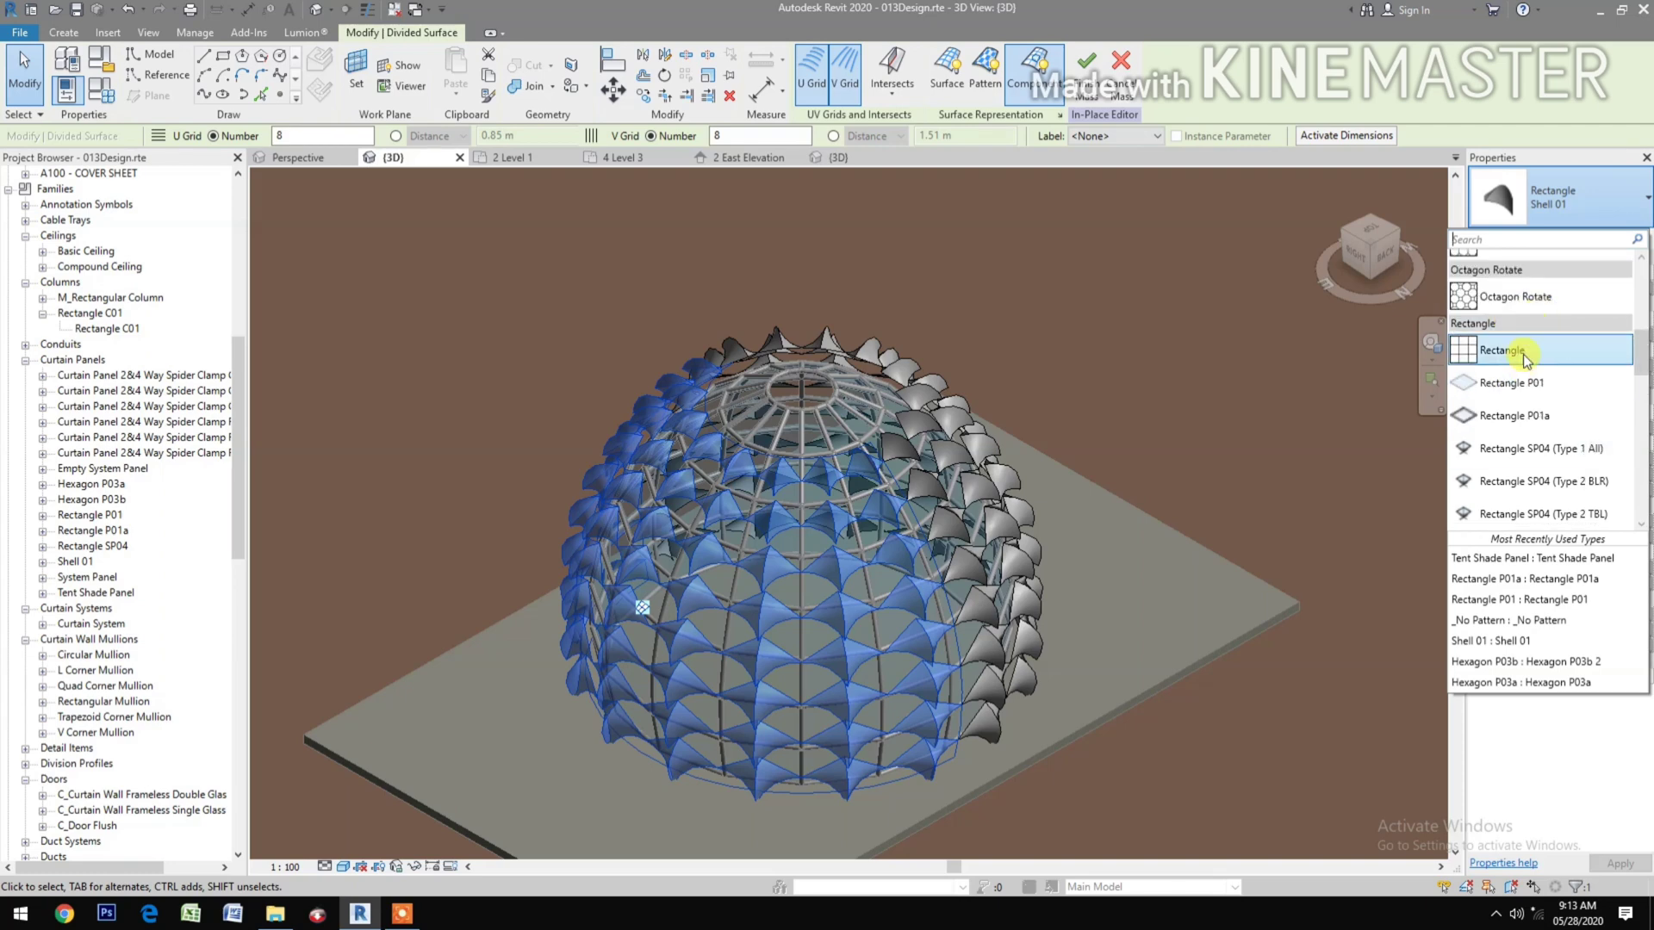
scroll(1525, 358, "up", 6)
left_click(1521, 353)
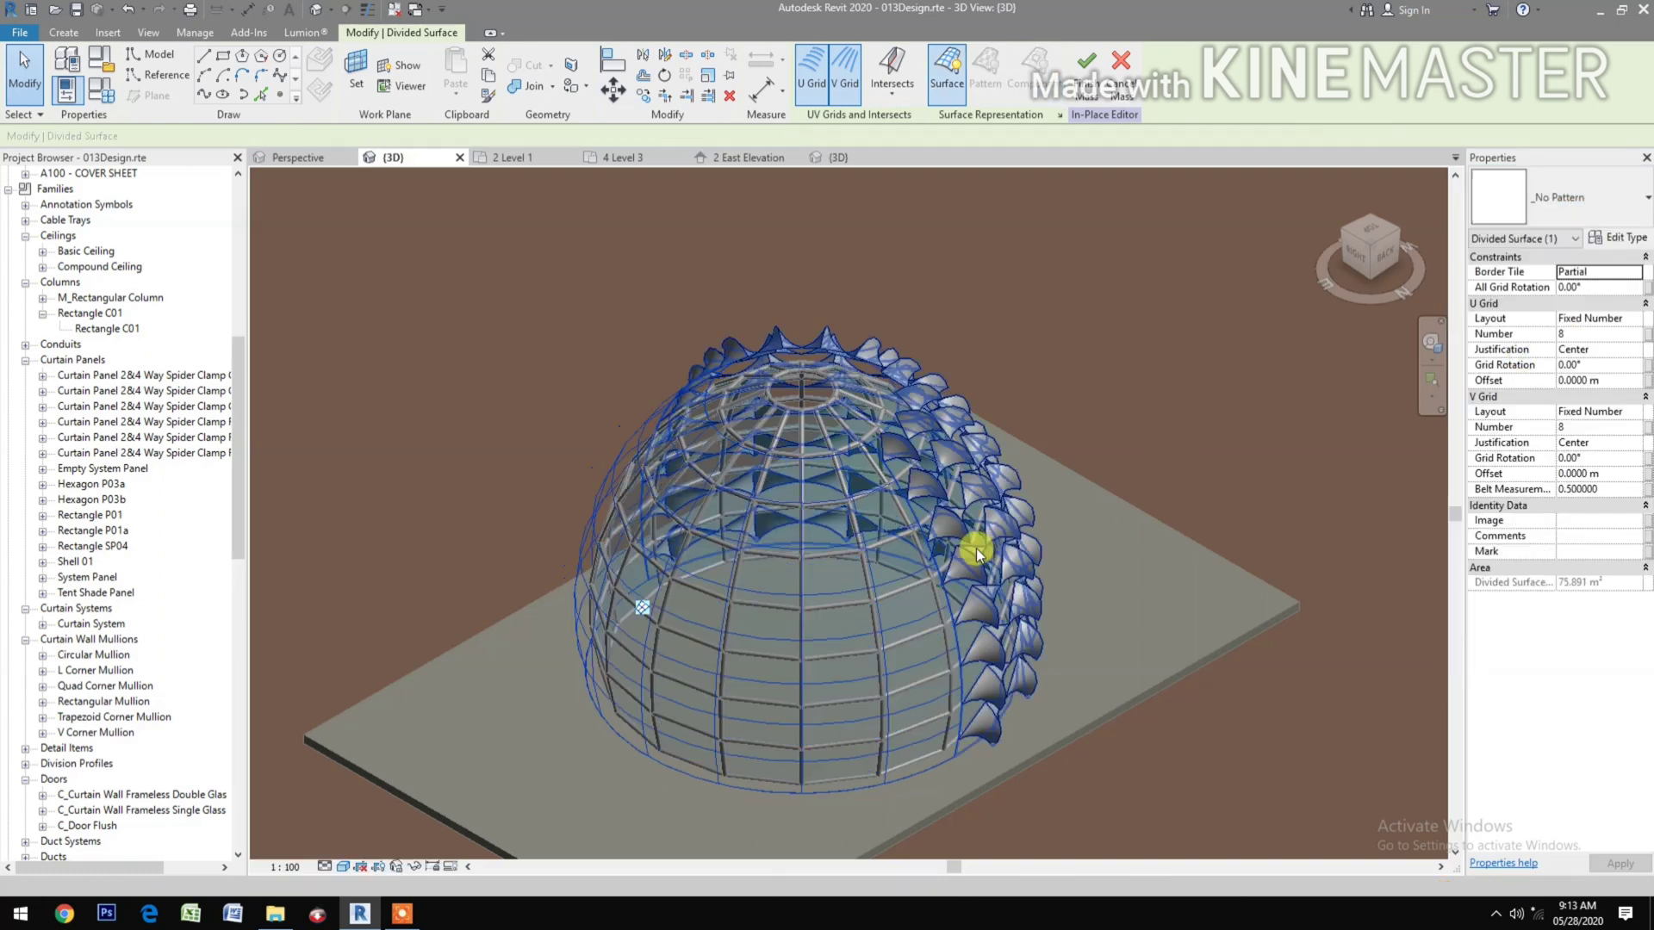
Step: Change the dome's other divided surface, still covered with Shell 01 panels, to _No Pattern
left_click(942, 541)
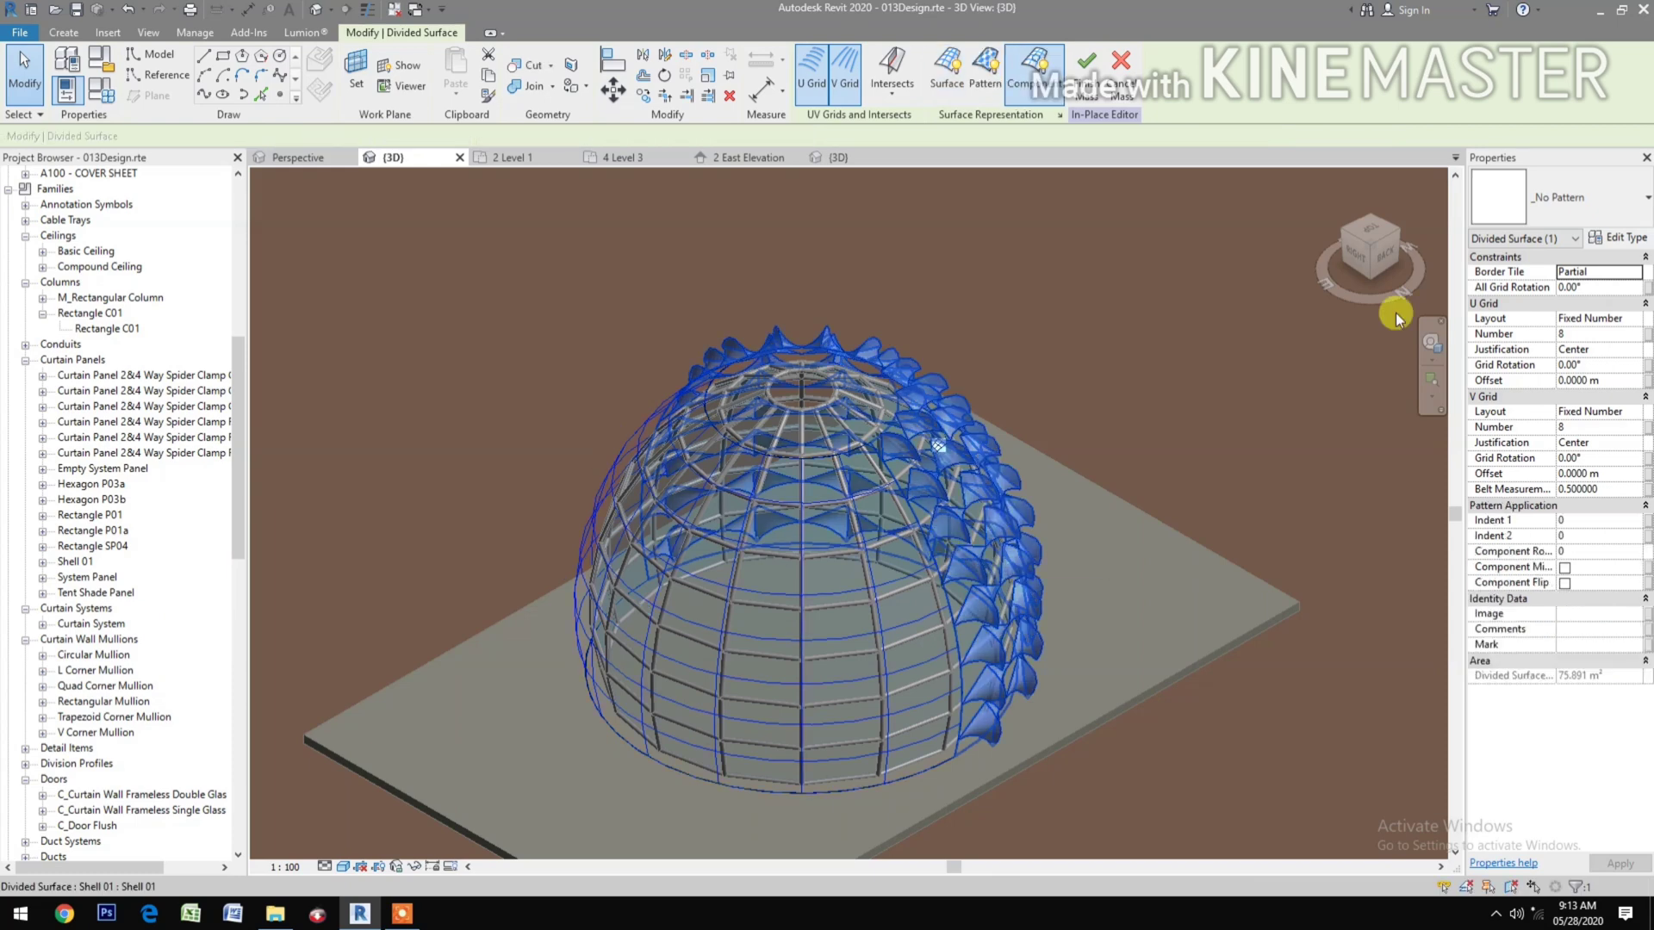
left_click(1593, 207)
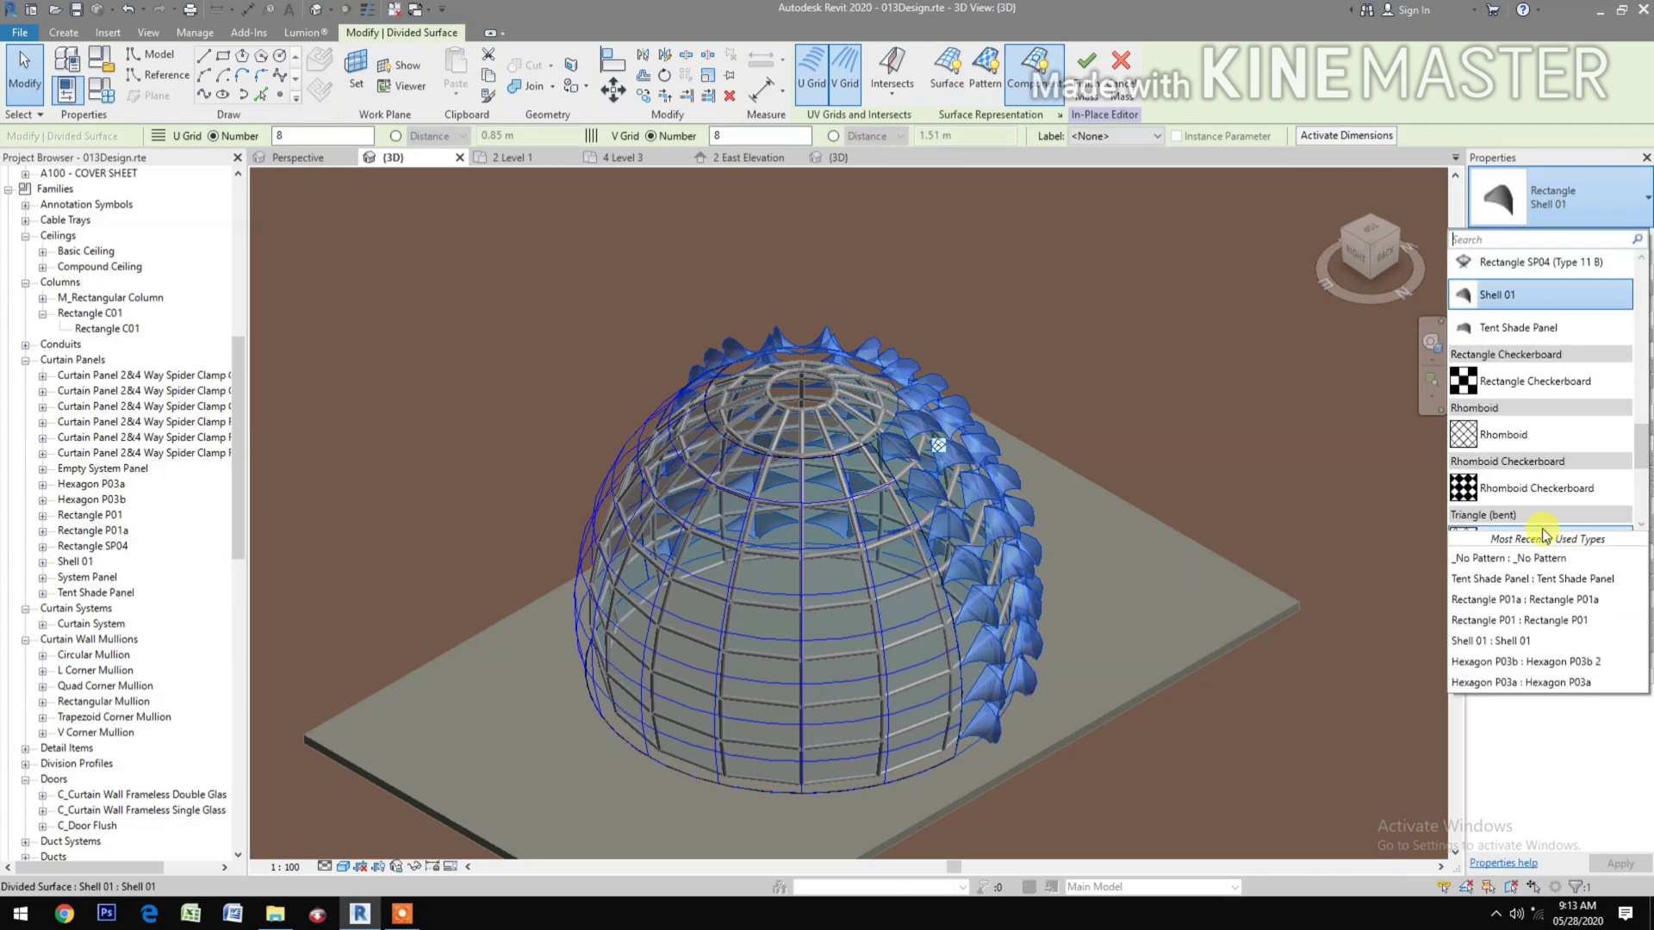
scroll(1546, 435, "up", 5)
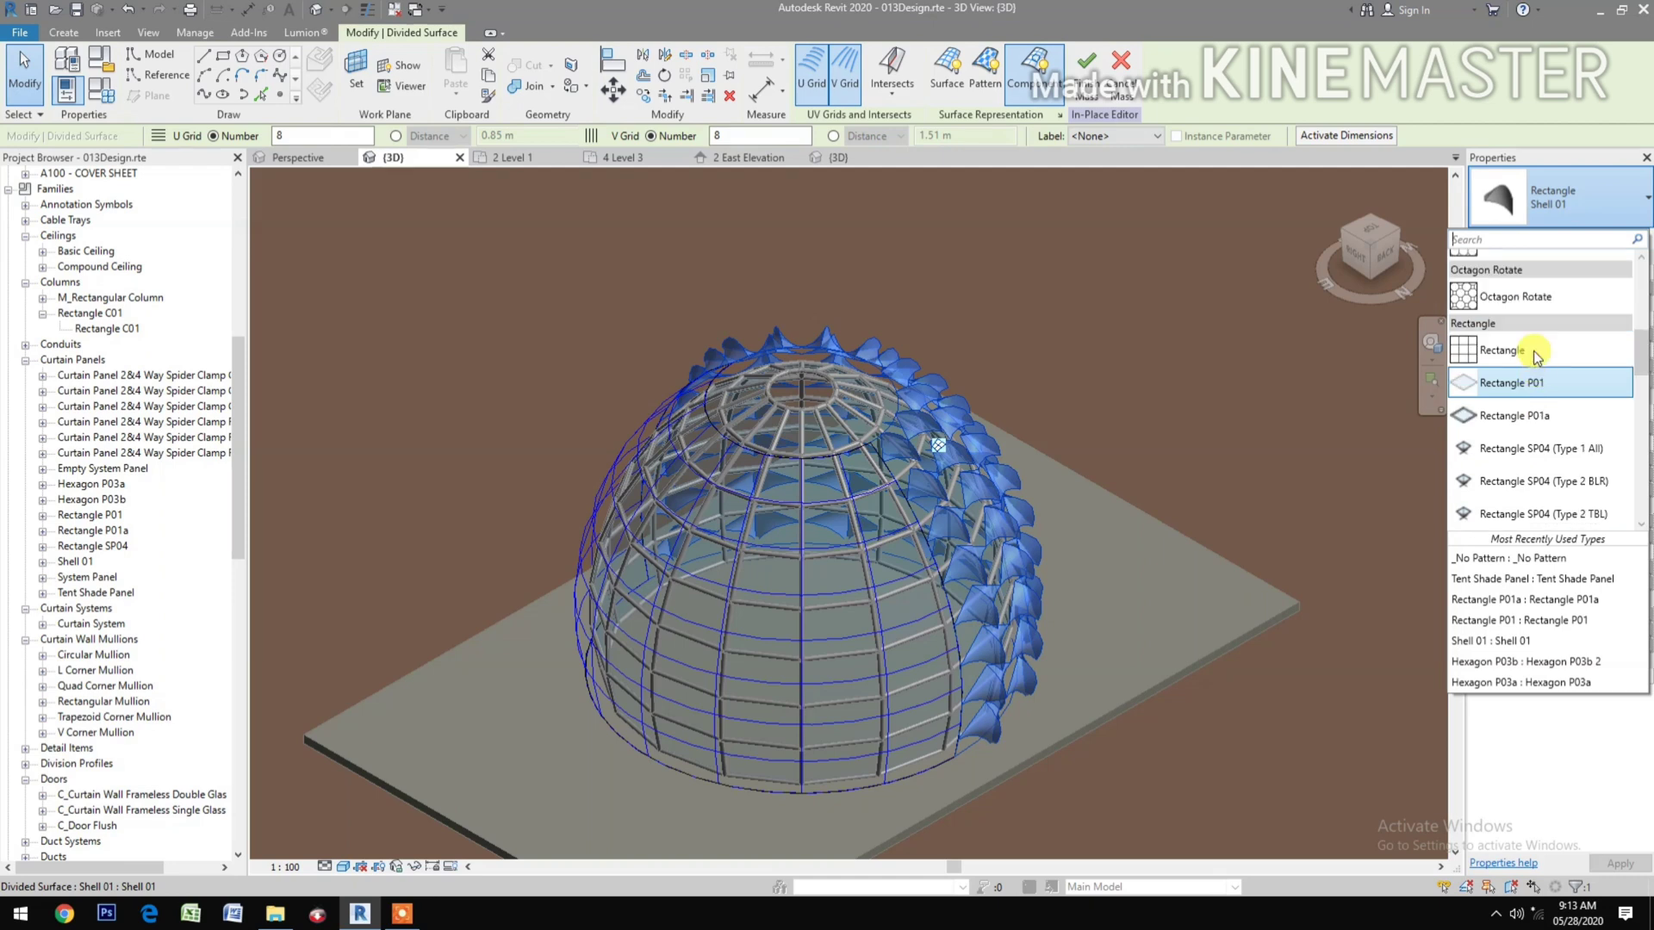
scroll(1537, 356, "up", 5)
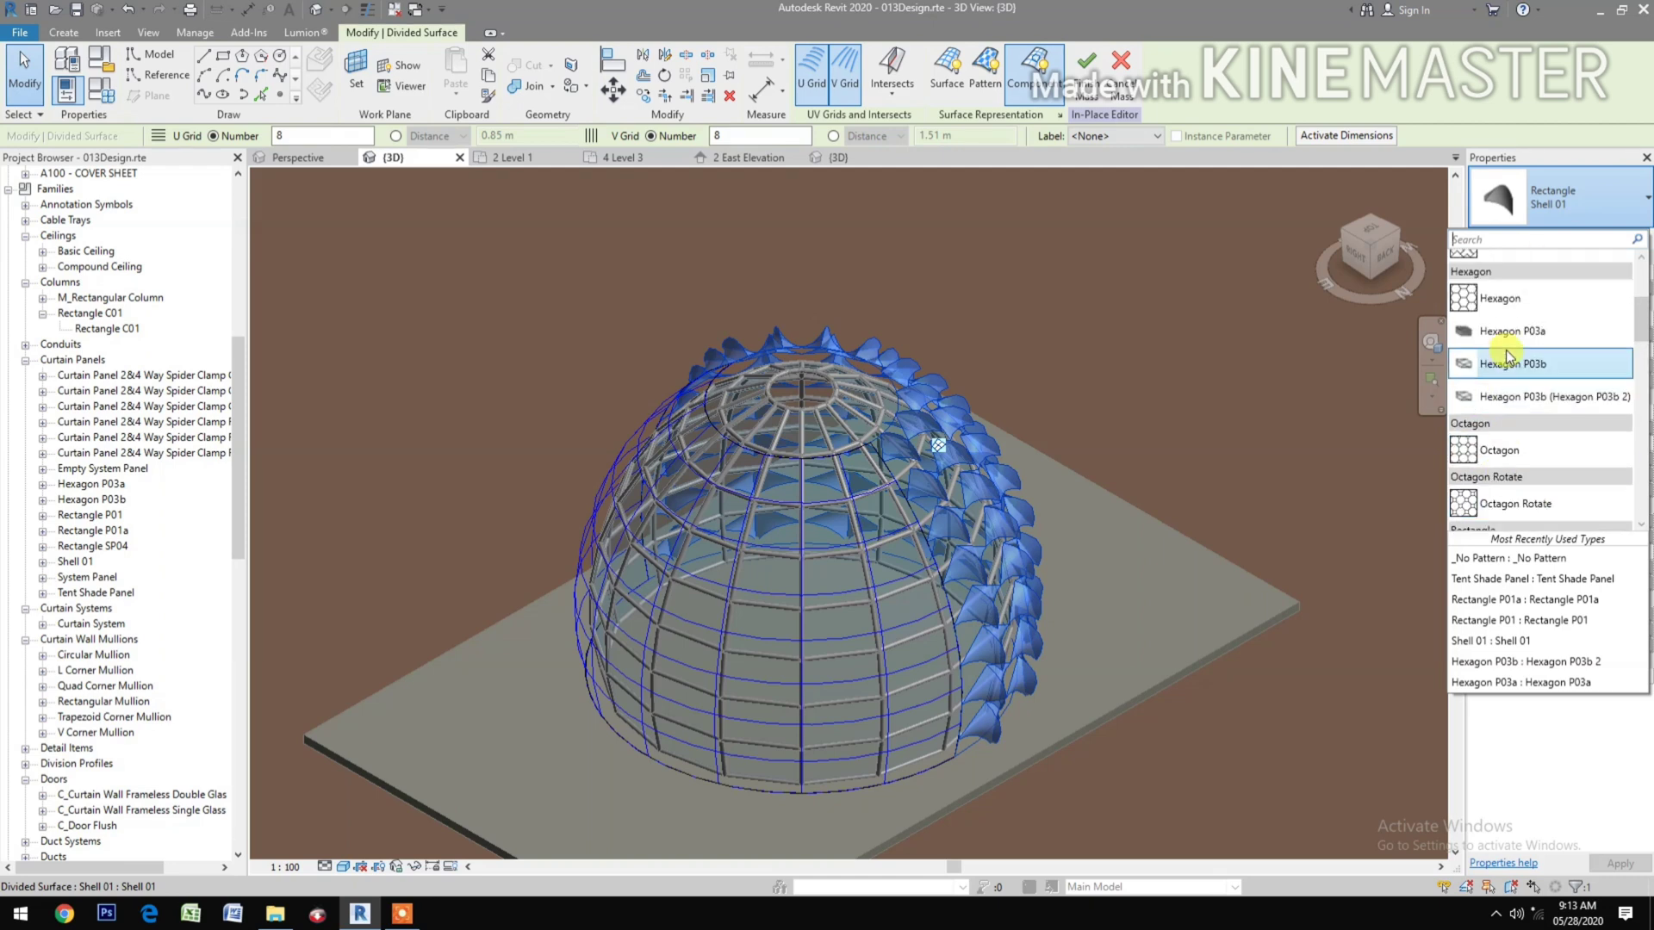
scroll(1509, 357, "up", 4)
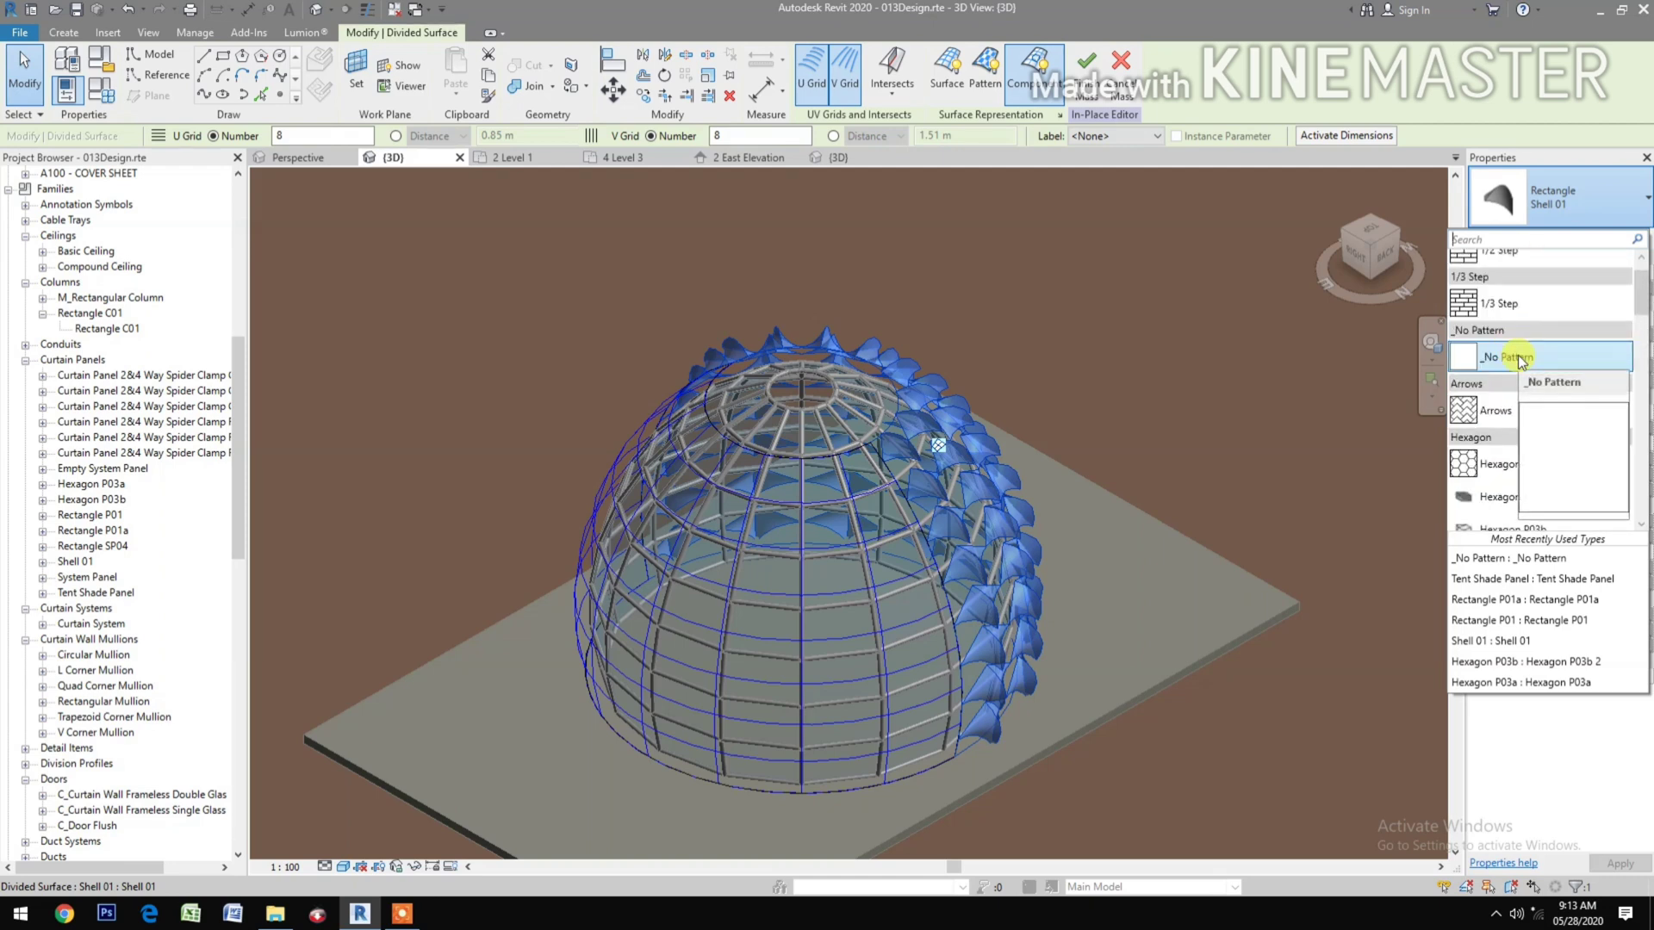
left_click(1518, 359)
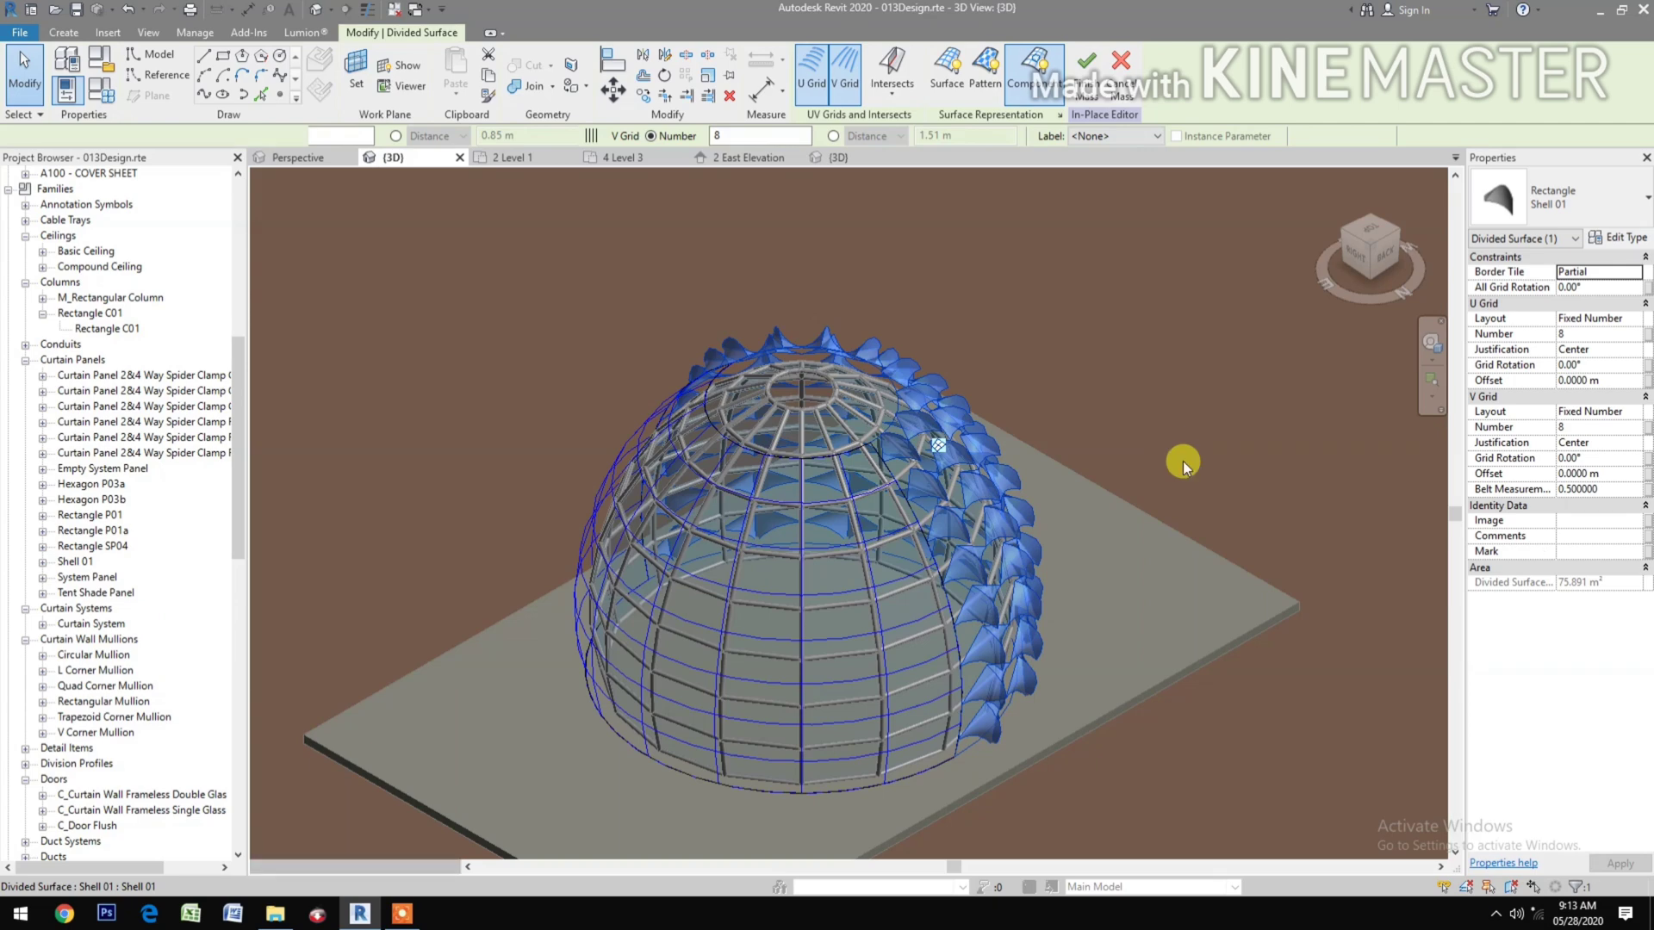
Step: In the Perspective view, apply the Tent Shade Panel to the dome's divided surface that faces the camera most
left_click(297, 158)
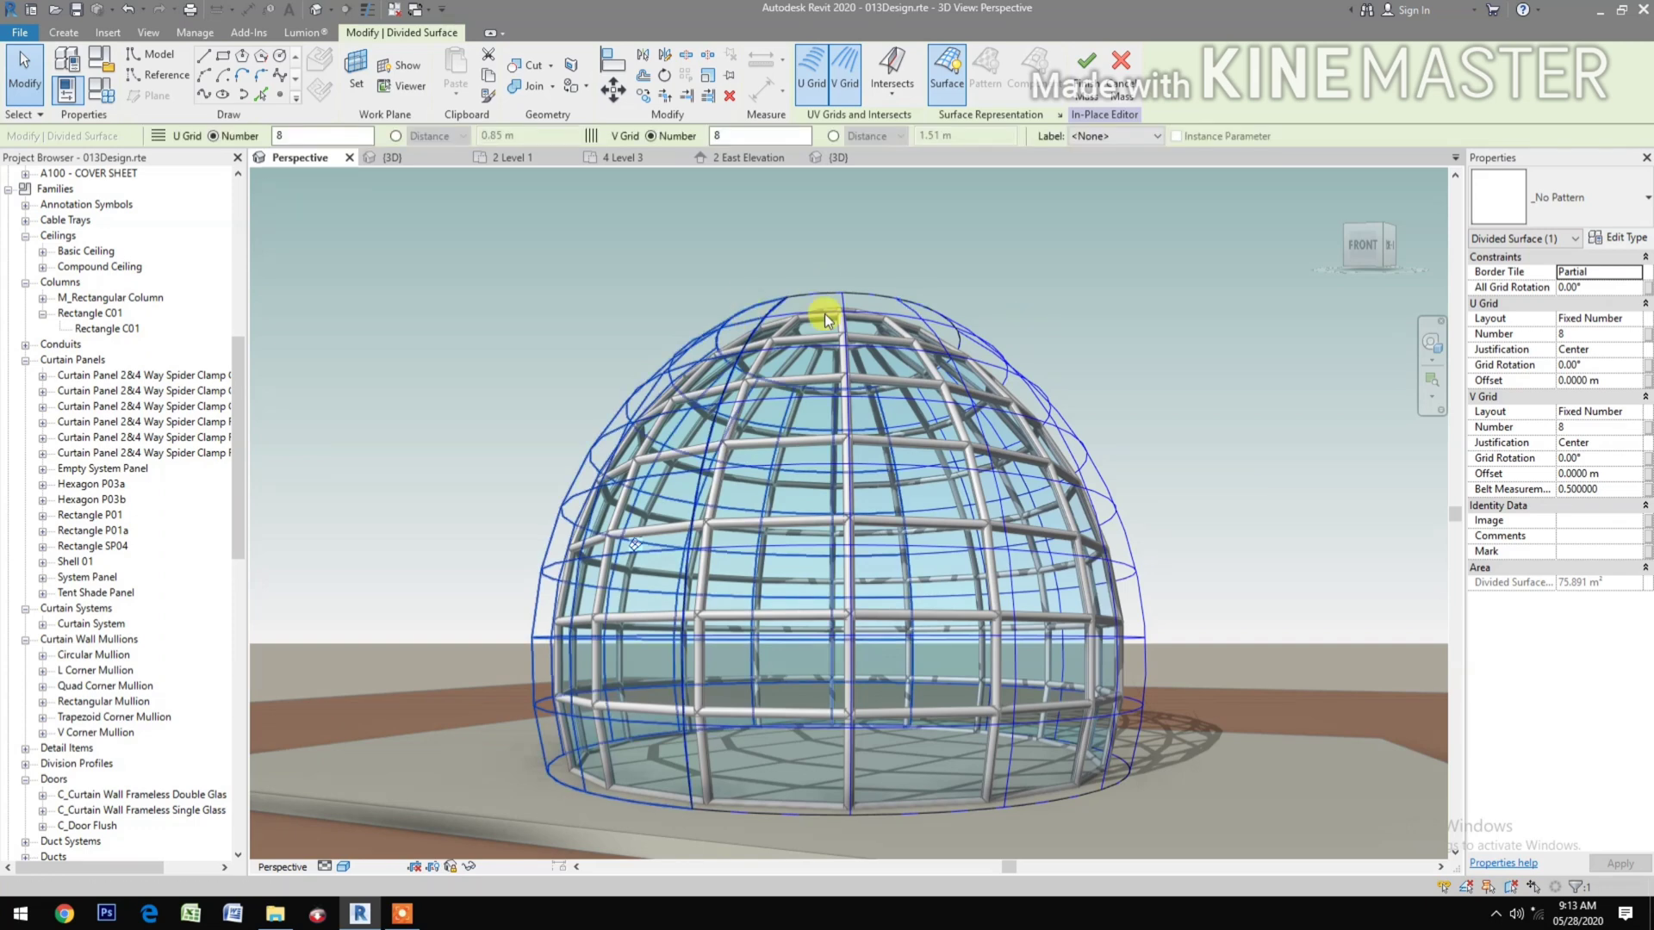
left_click(872, 298)
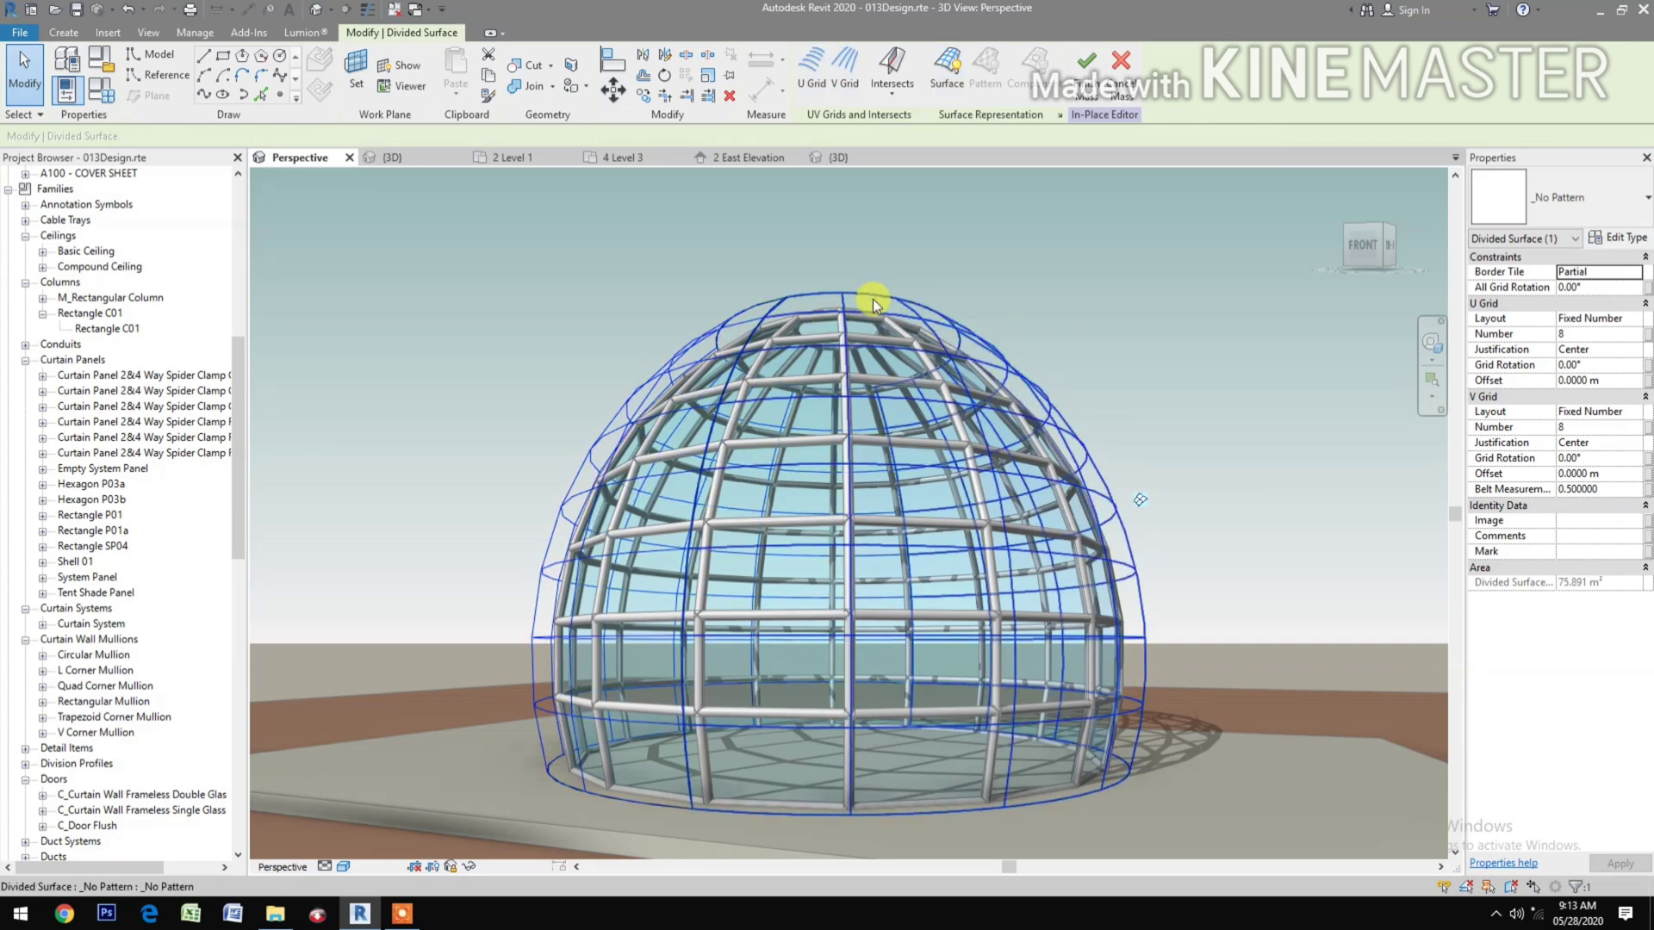
left_click(1572, 210)
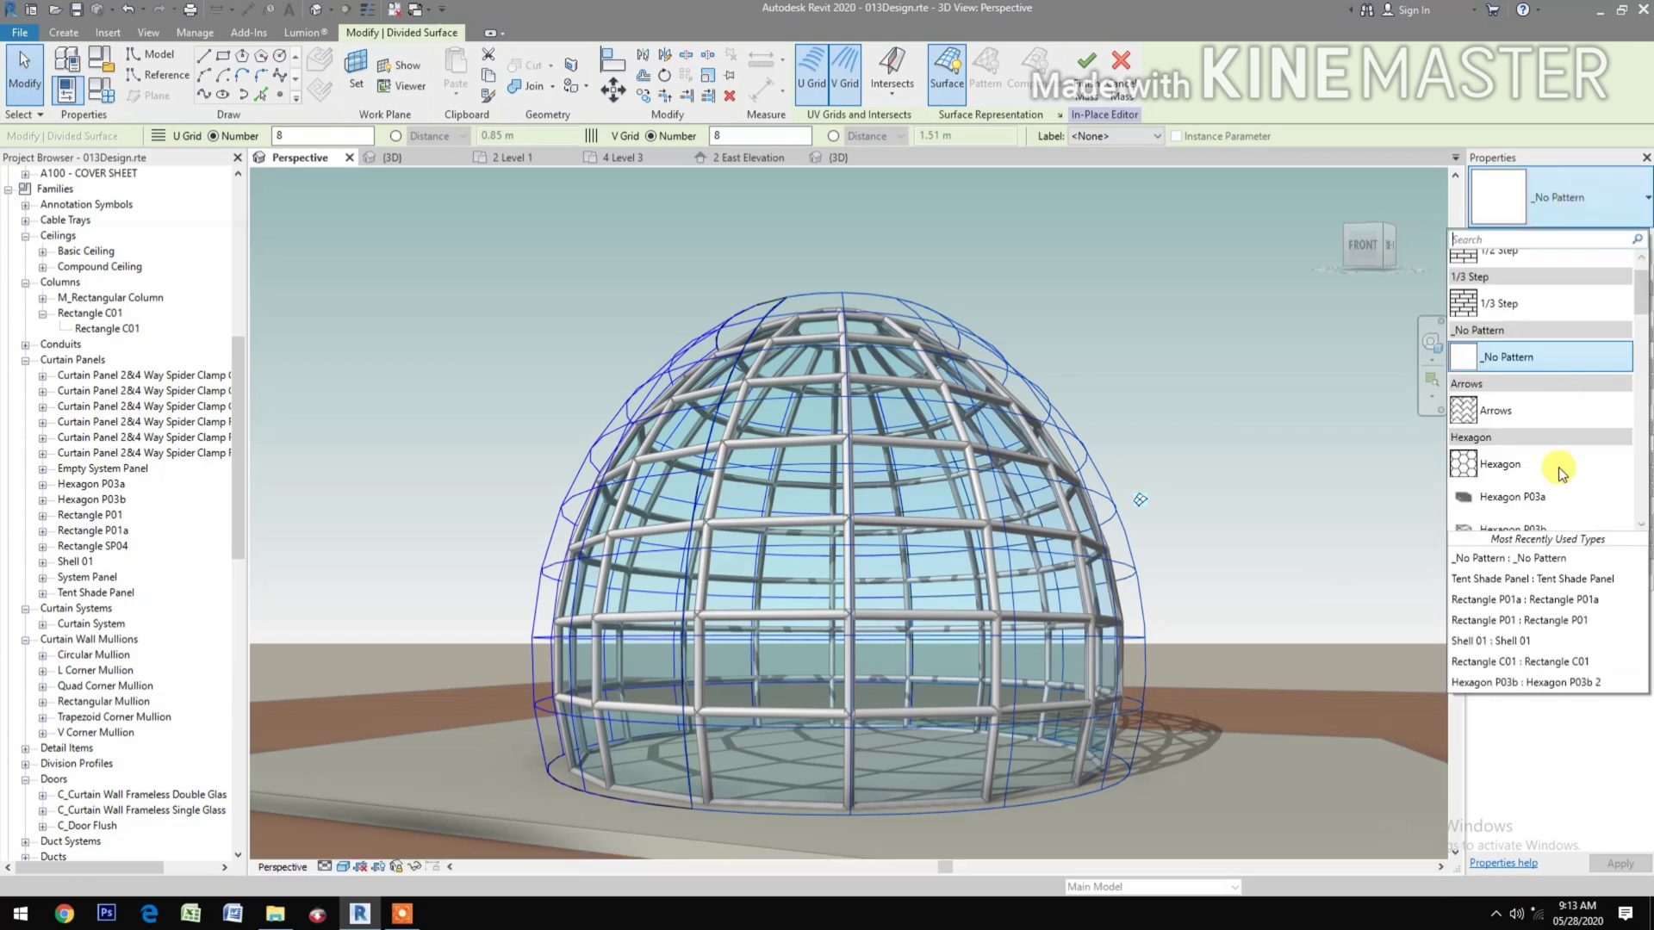
scroll(1551, 487, "up", 3)
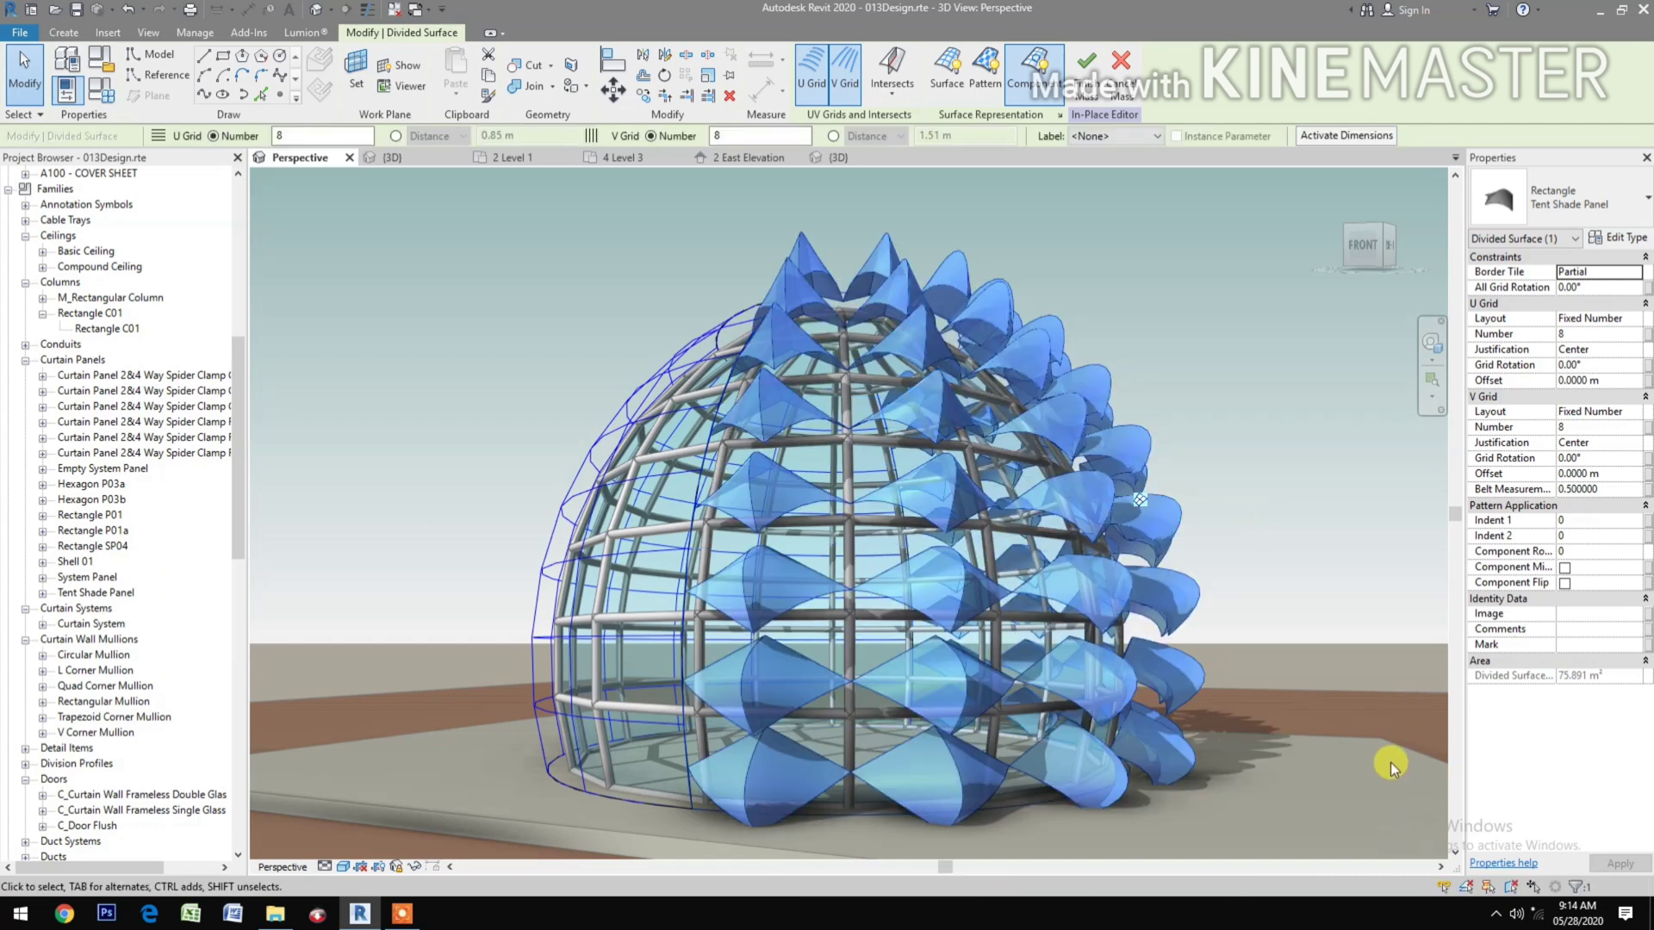
left_click(1293, 534)
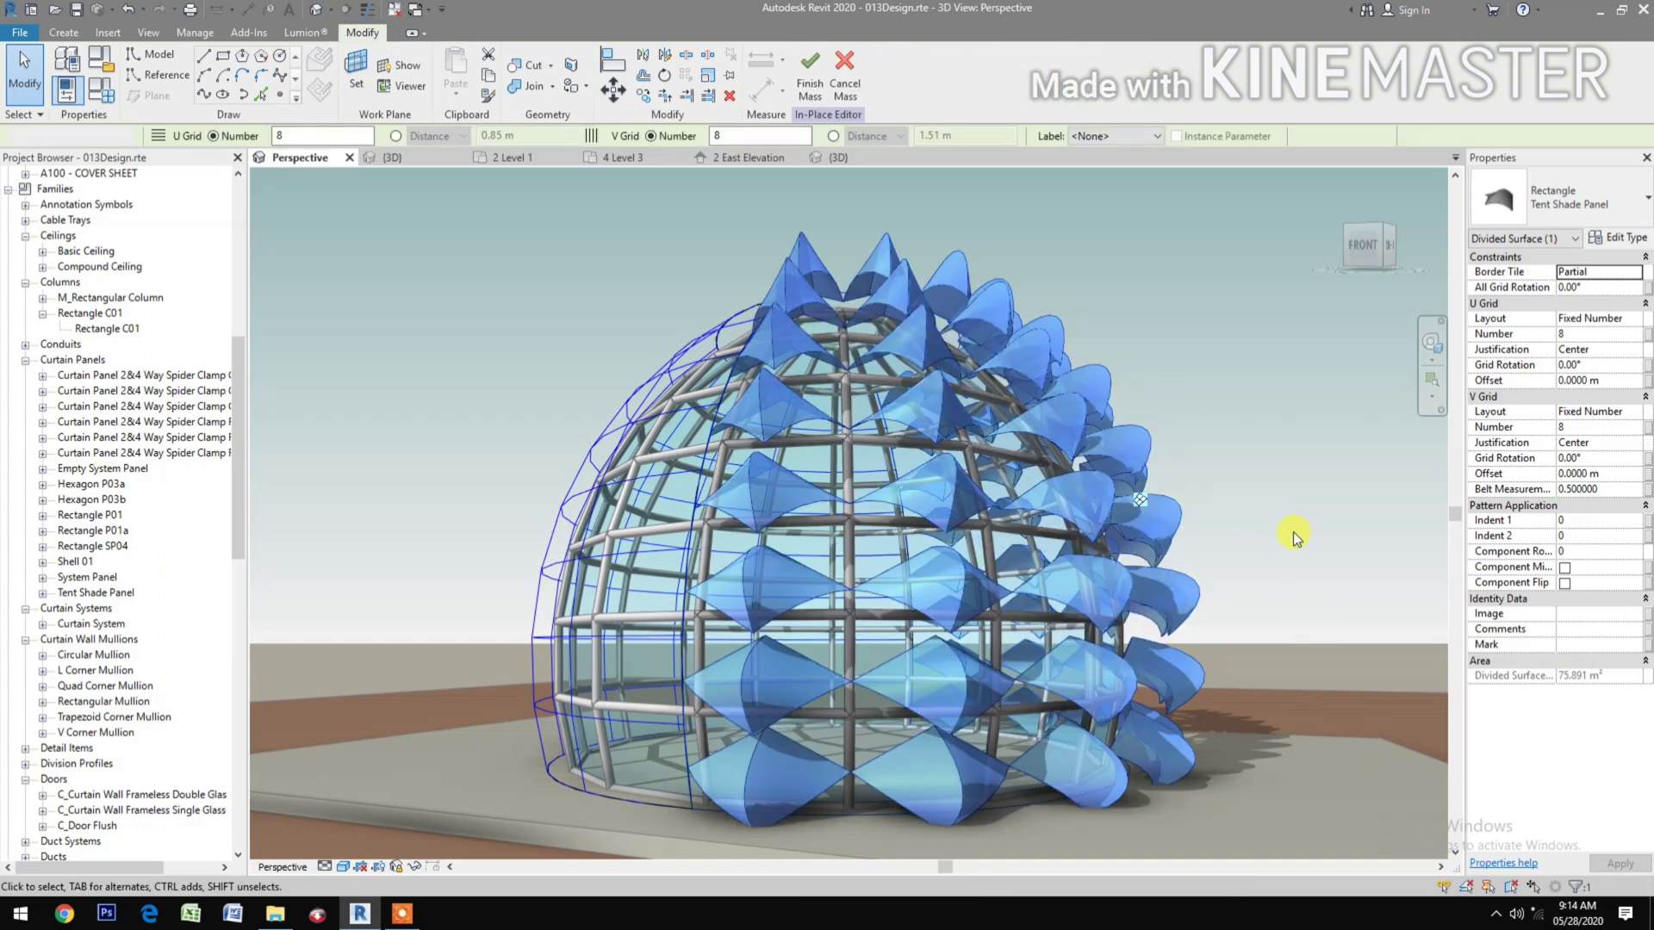
Step: Edit the Tent Shade Panel type of the panelled dome surface and apply a Height of 0.5 m
left_click(1185, 510)
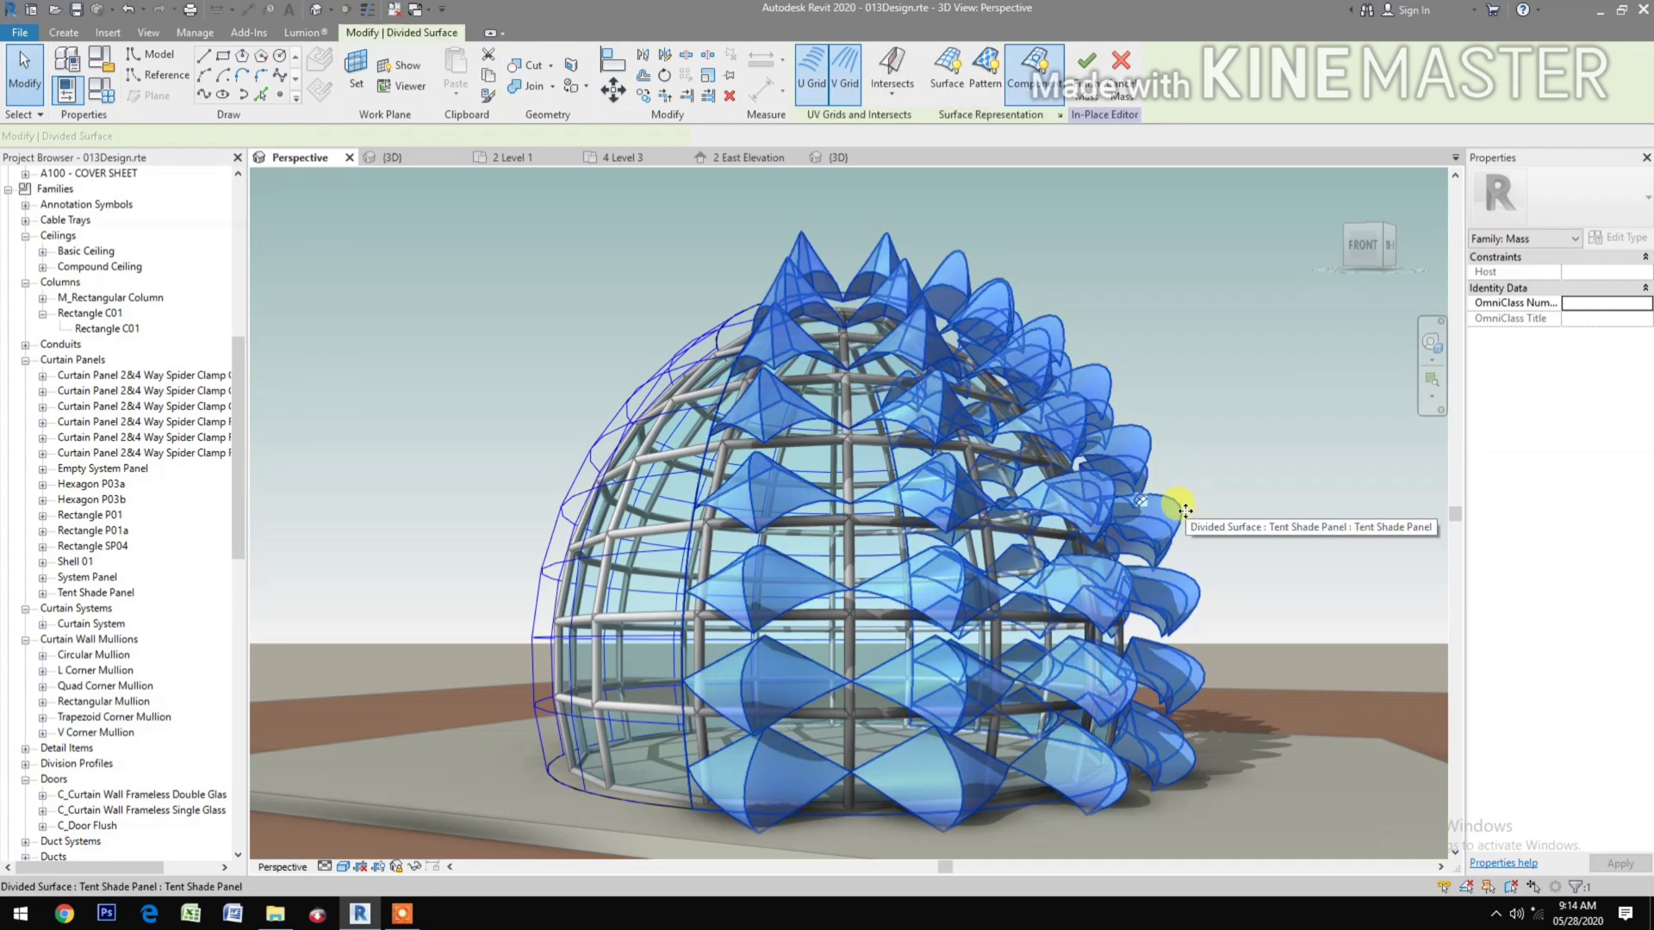
left_click(1617, 240)
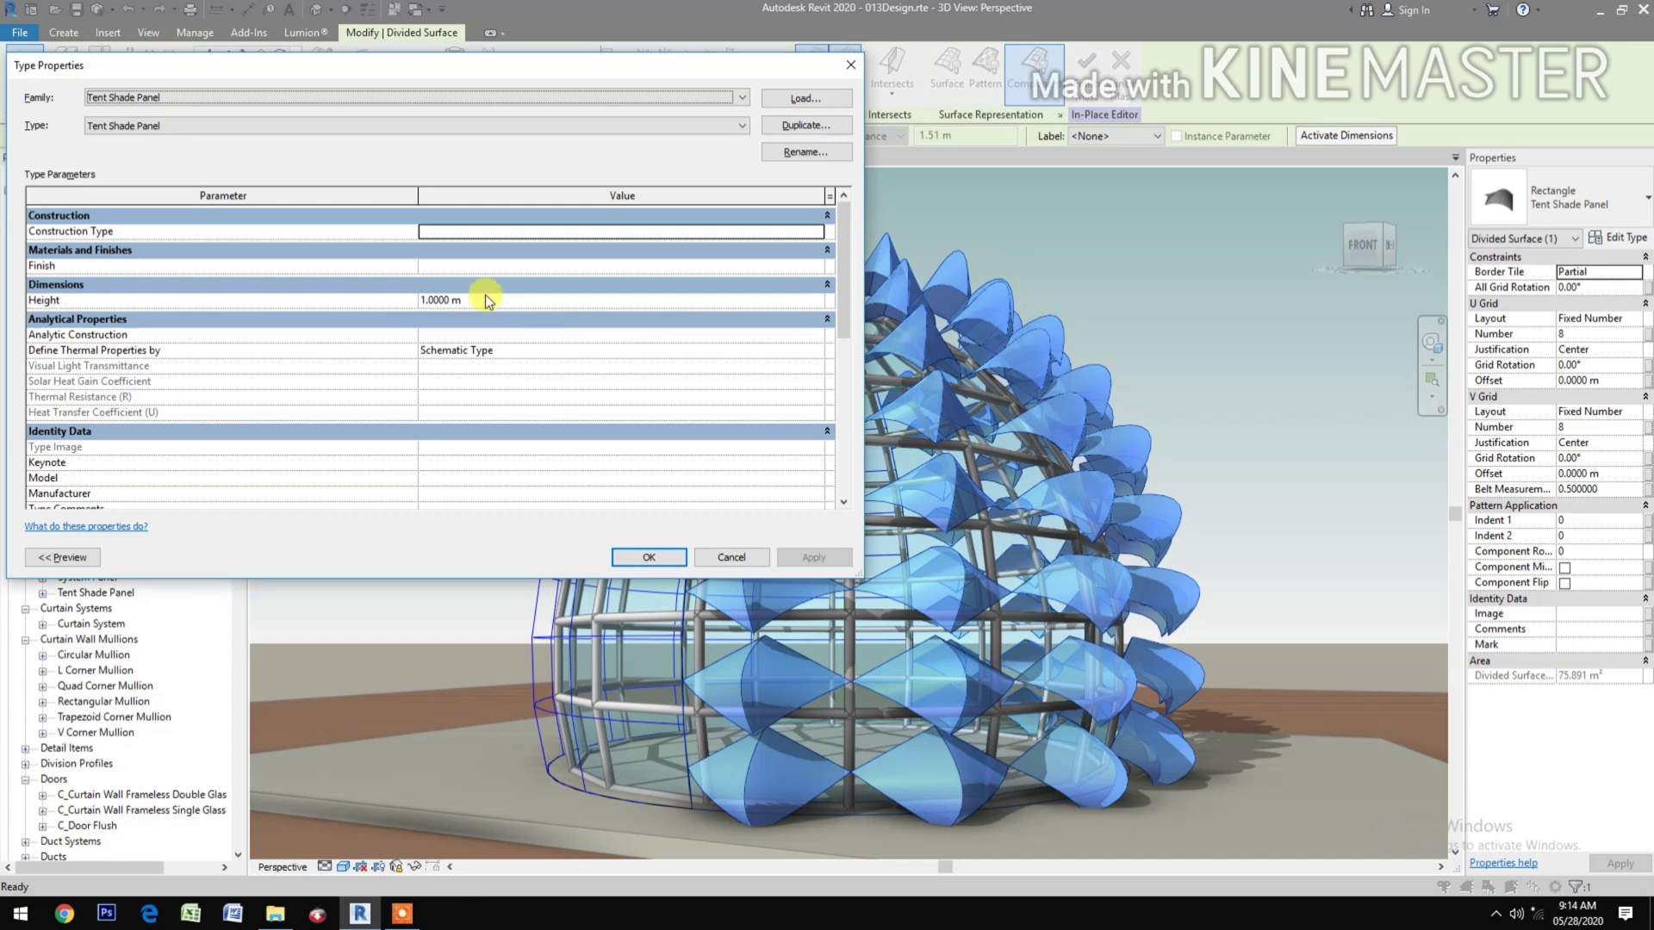
left_click(484, 298)
key("BackSpace")
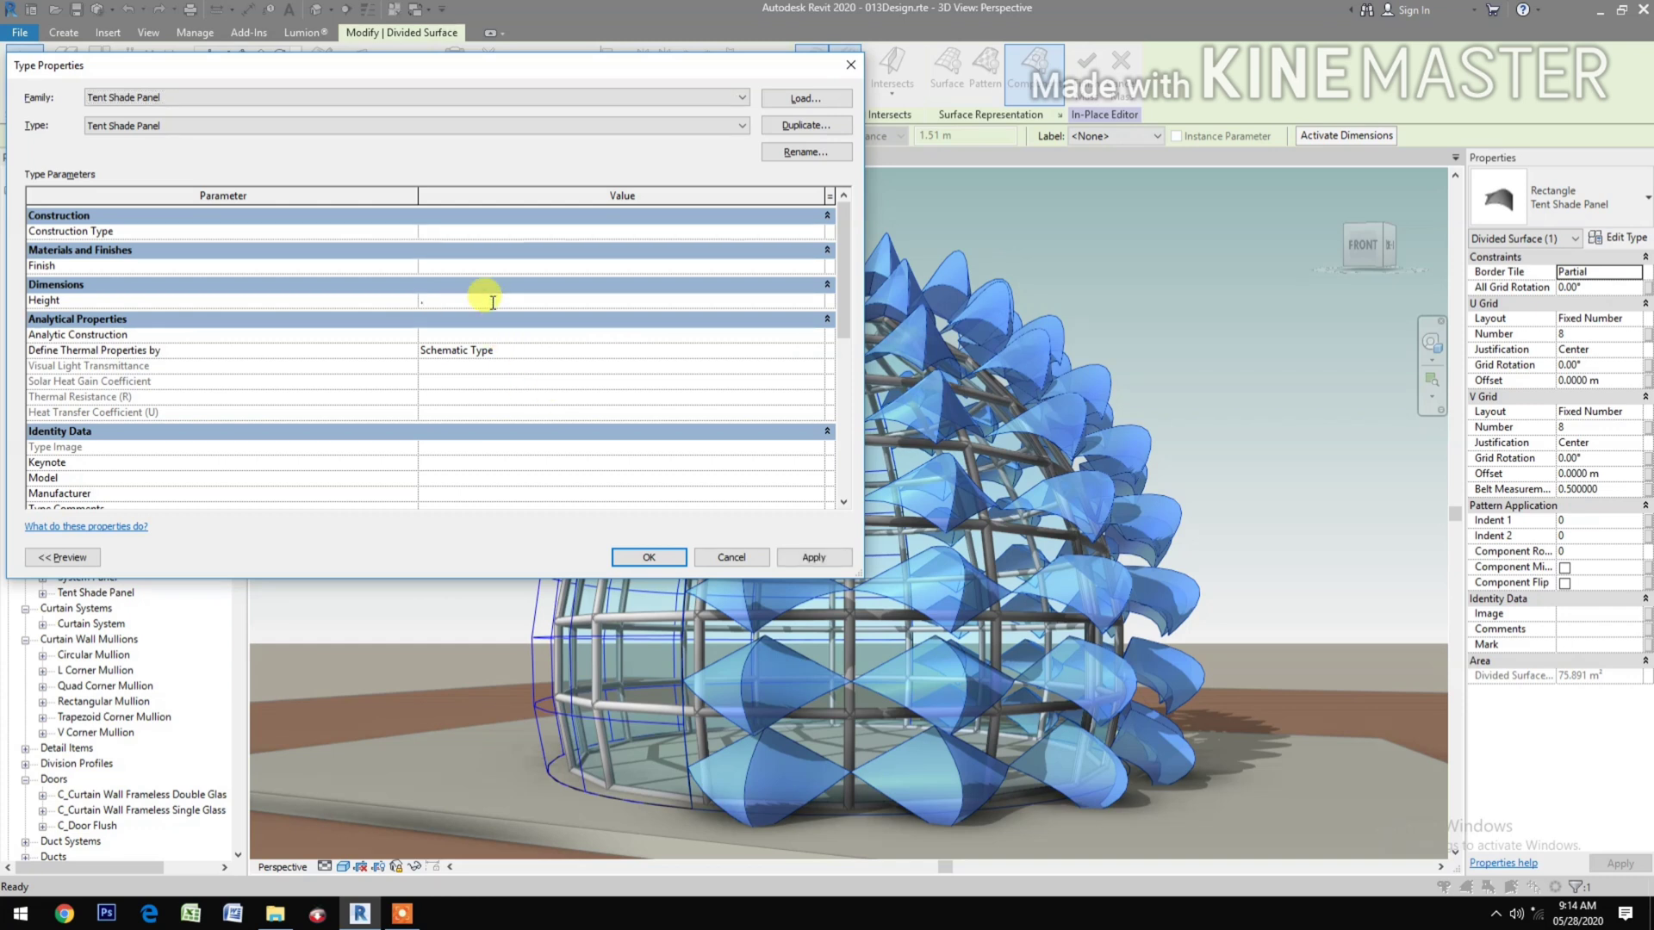
type("0.5")
left_click(815, 560)
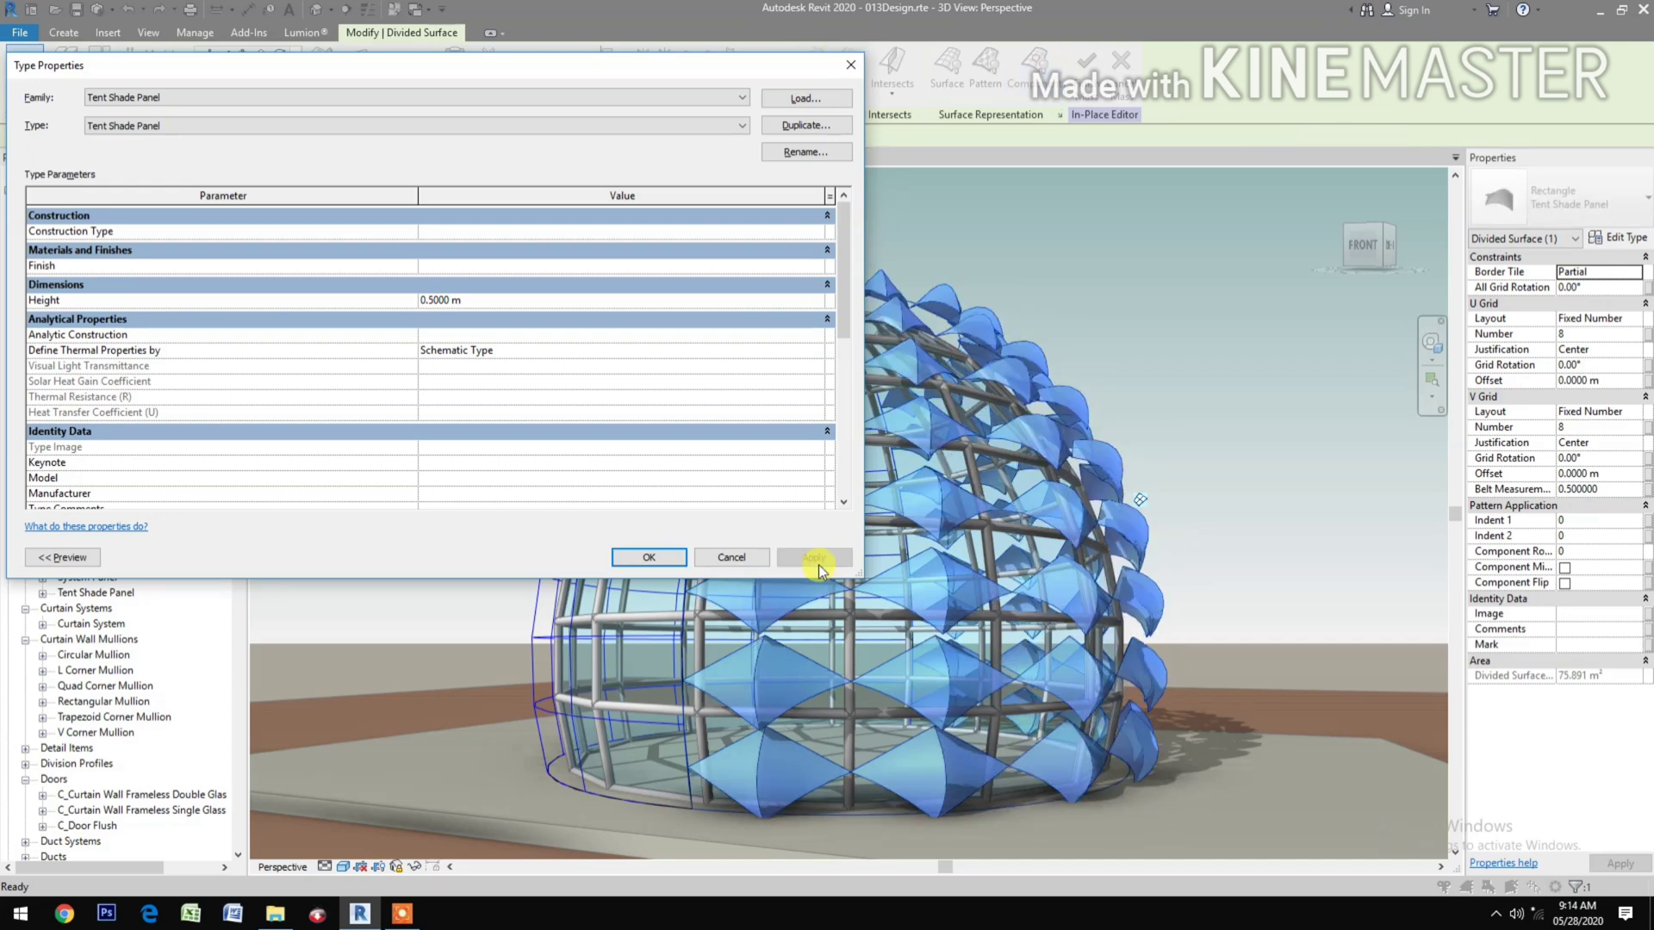
Step: Set the Tent Shade Panel type parameters NCP1 to 0.7 and NCP2 to 0.9, applying each change to the dome
scroll(456, 463, "down", 6)
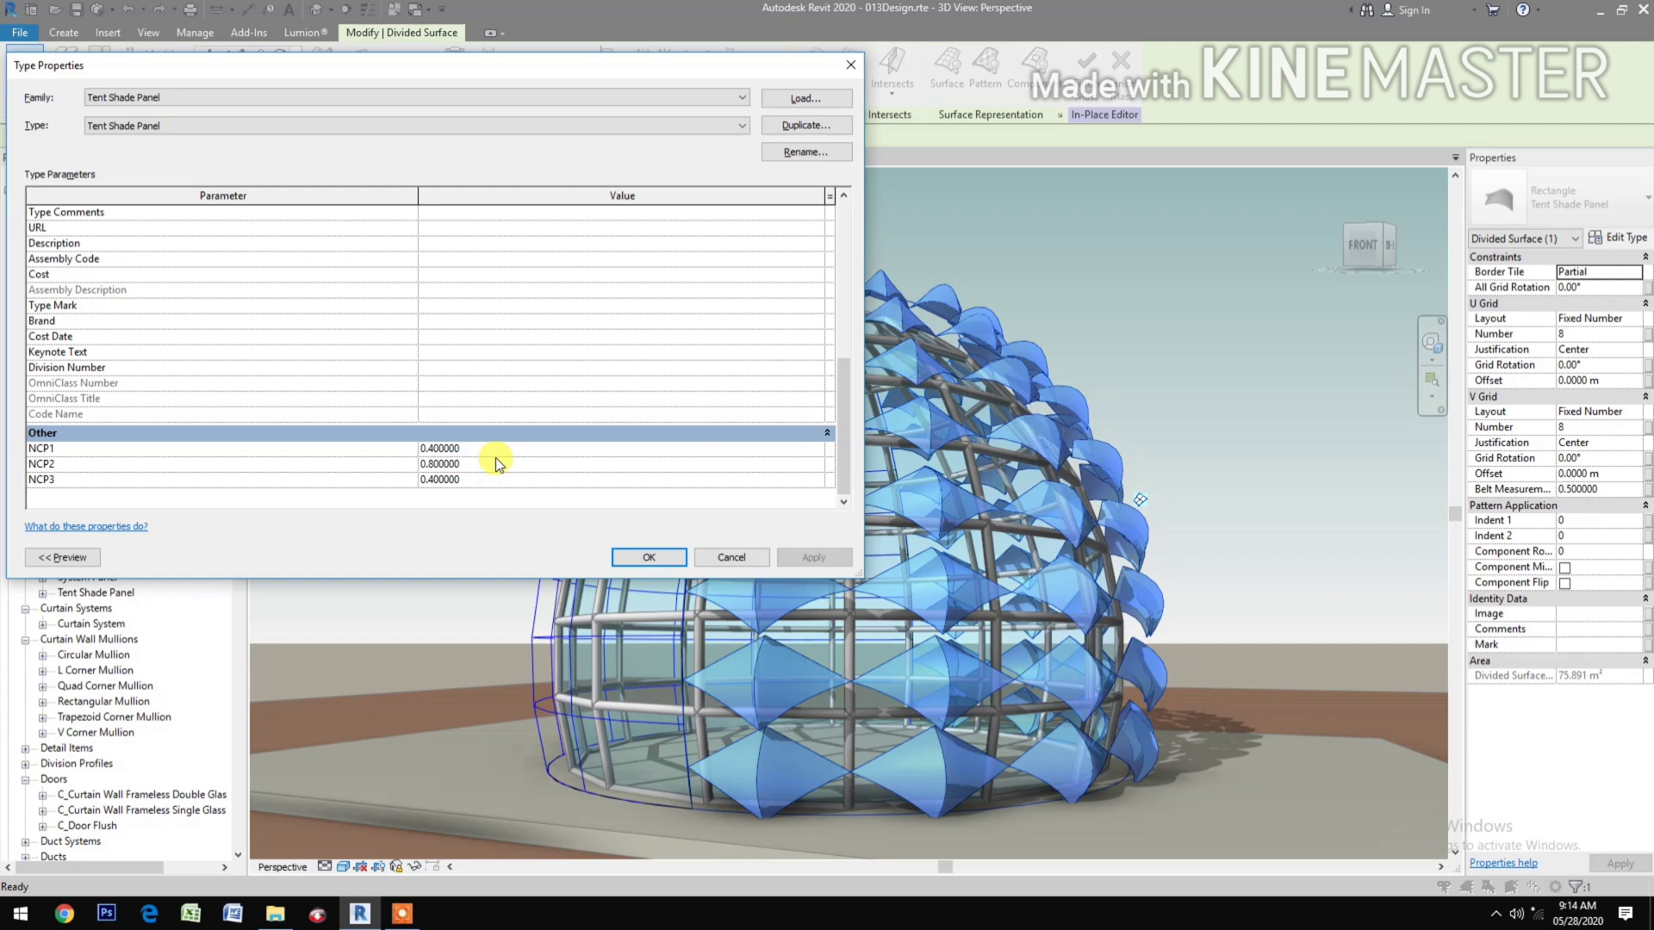
left_click(503, 449)
type(".7")
left_click(811, 569)
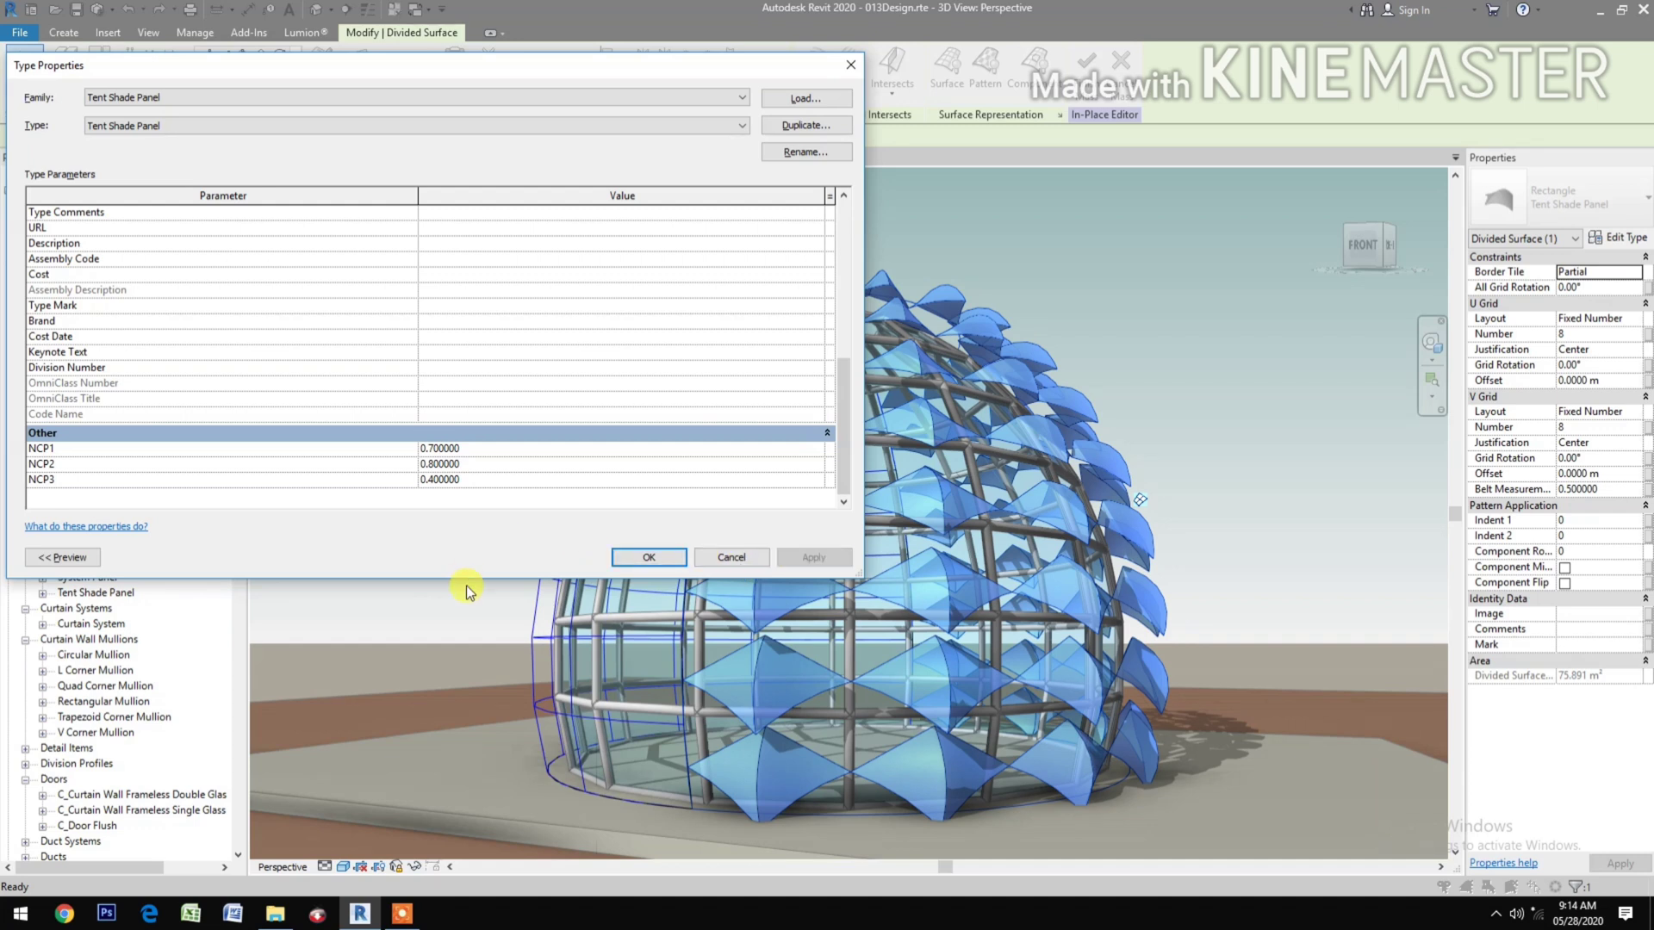
left_click(500, 466)
key("BackSpace")
type(".9")
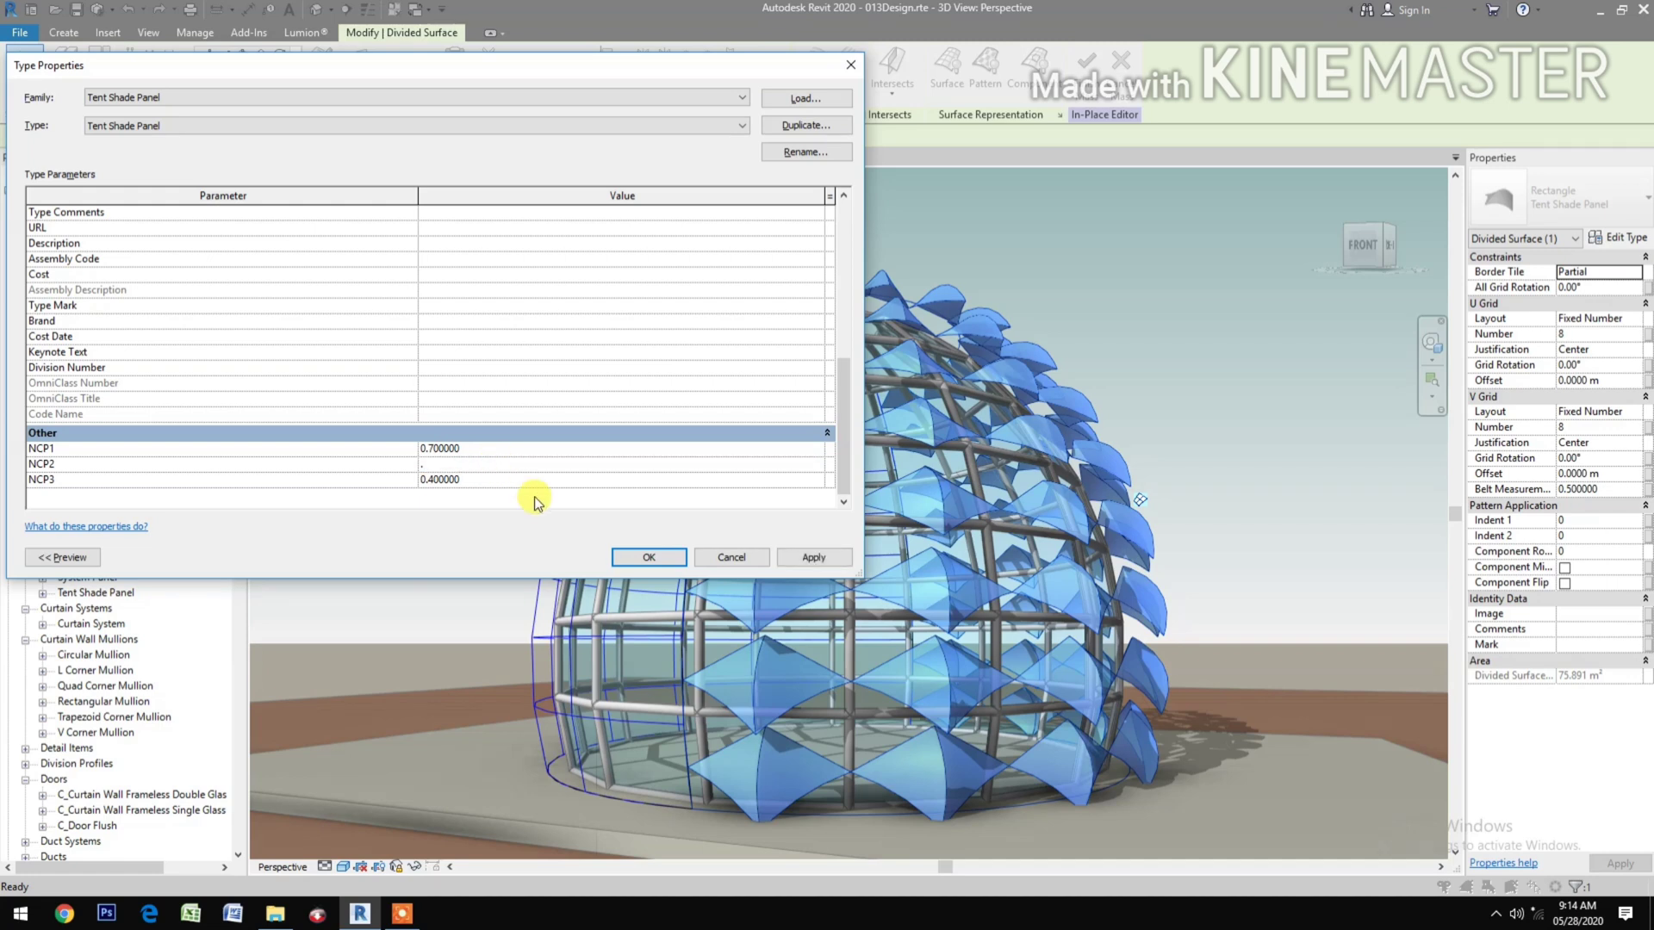
left_click(814, 559)
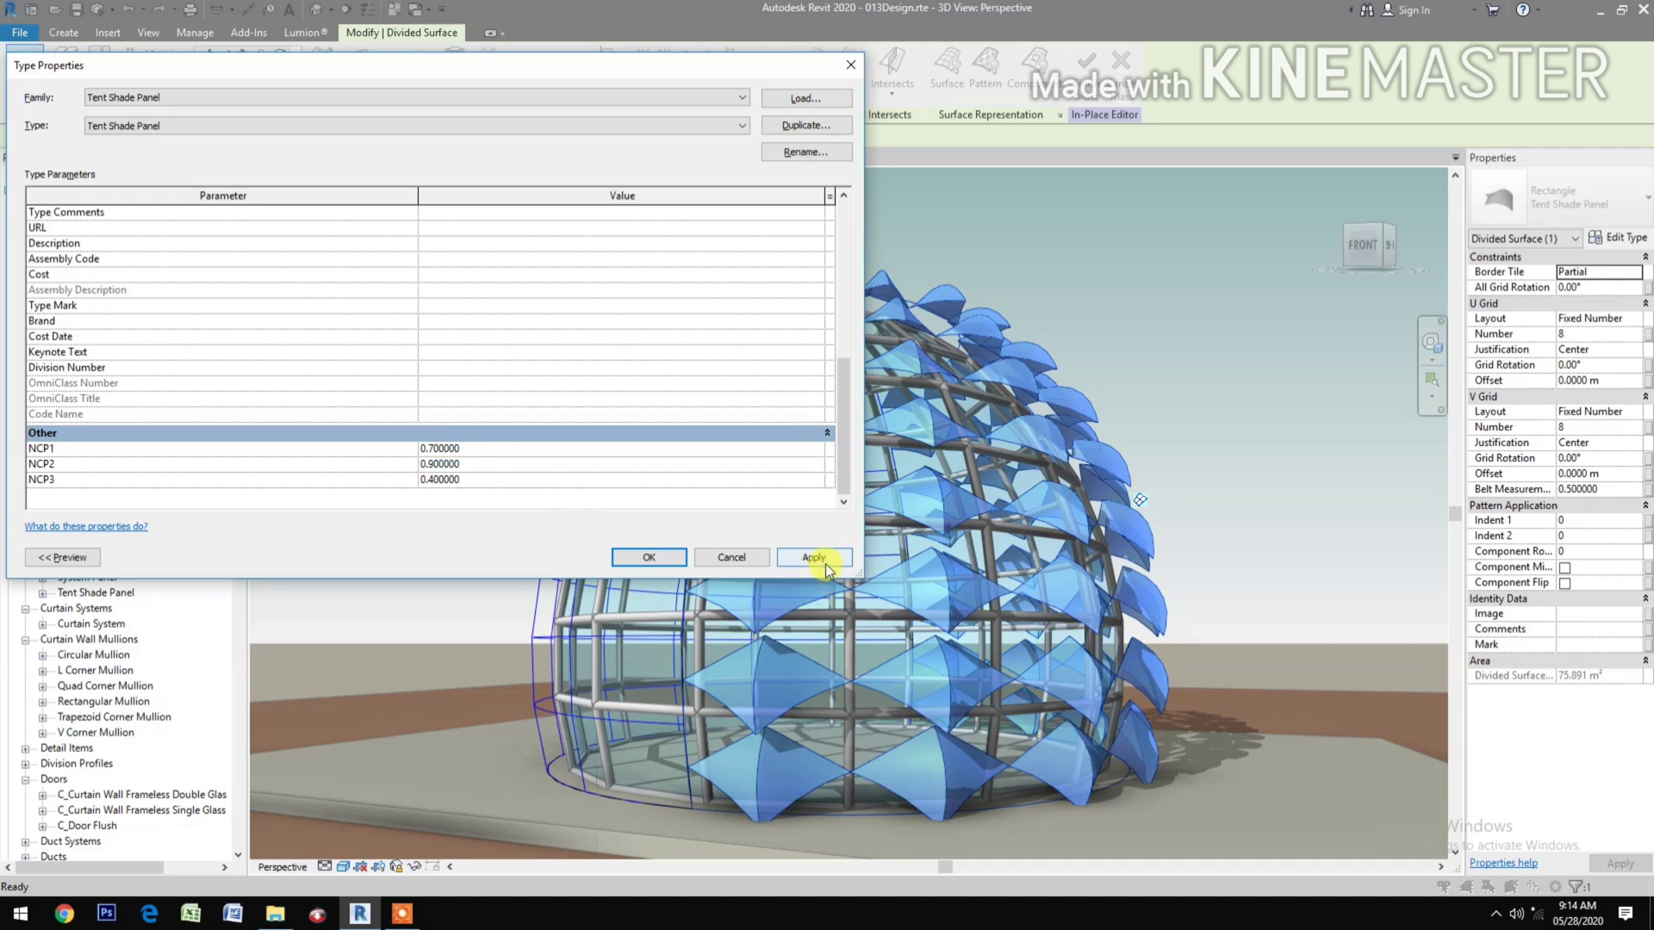
left_click(814, 558)
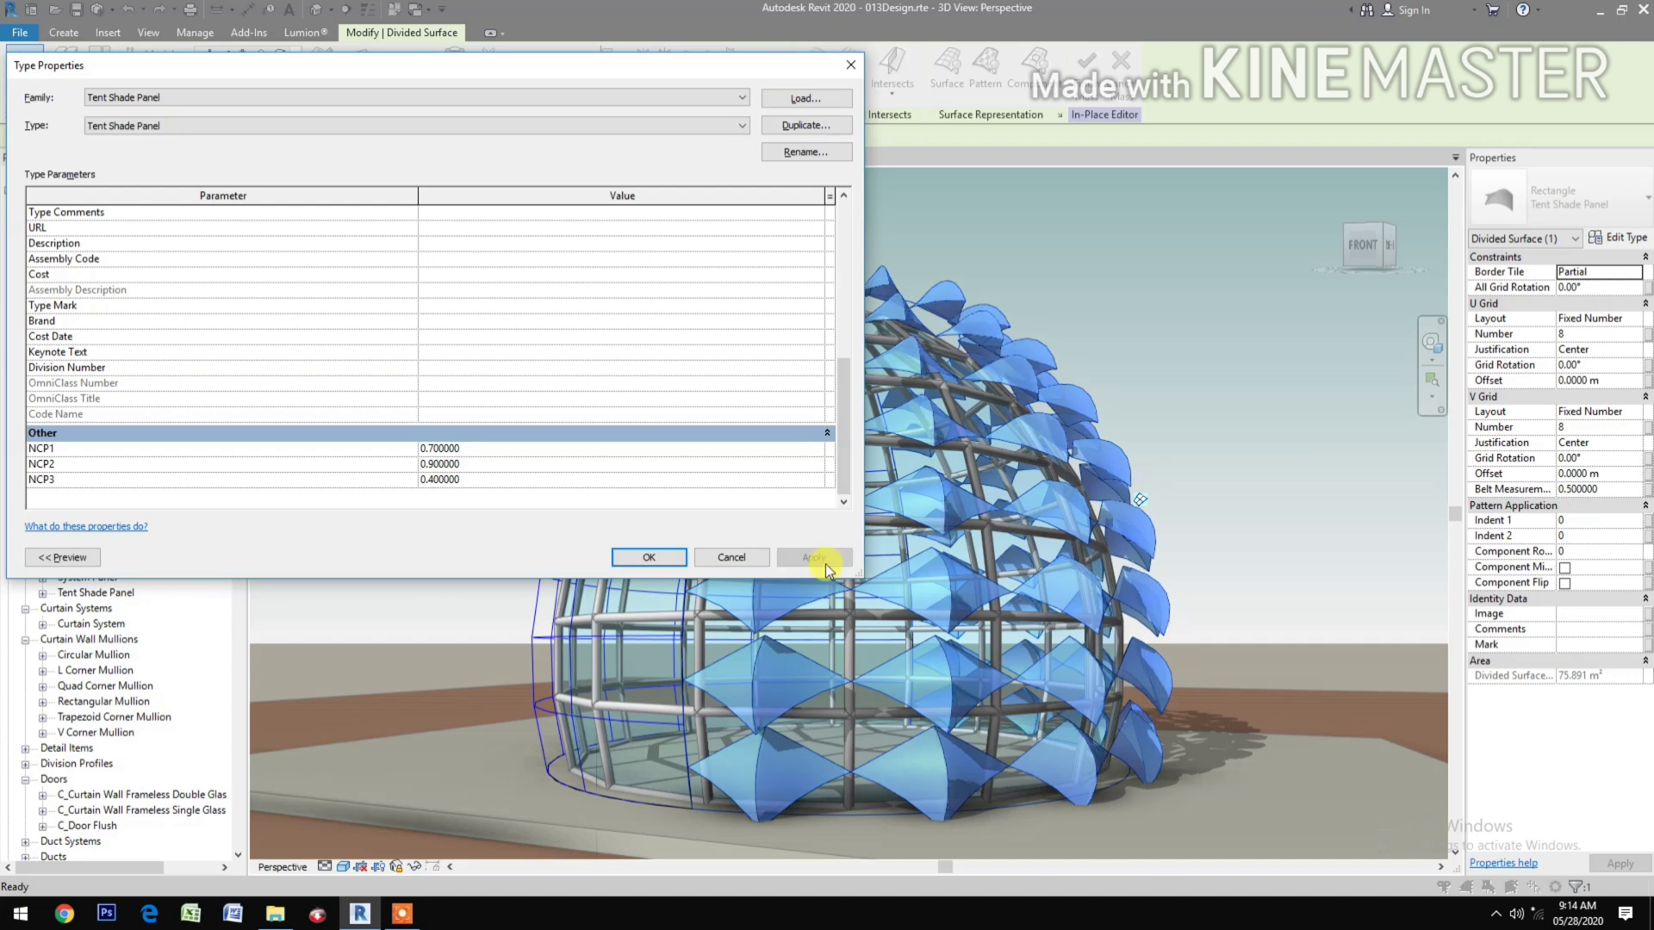
Step: Set the type parameter NCP3 to 0.3, apply it, and accept the Tent Shade Panel type properties
left_click(517, 483)
type(".3")
left_click(815, 558)
left_click(816, 557)
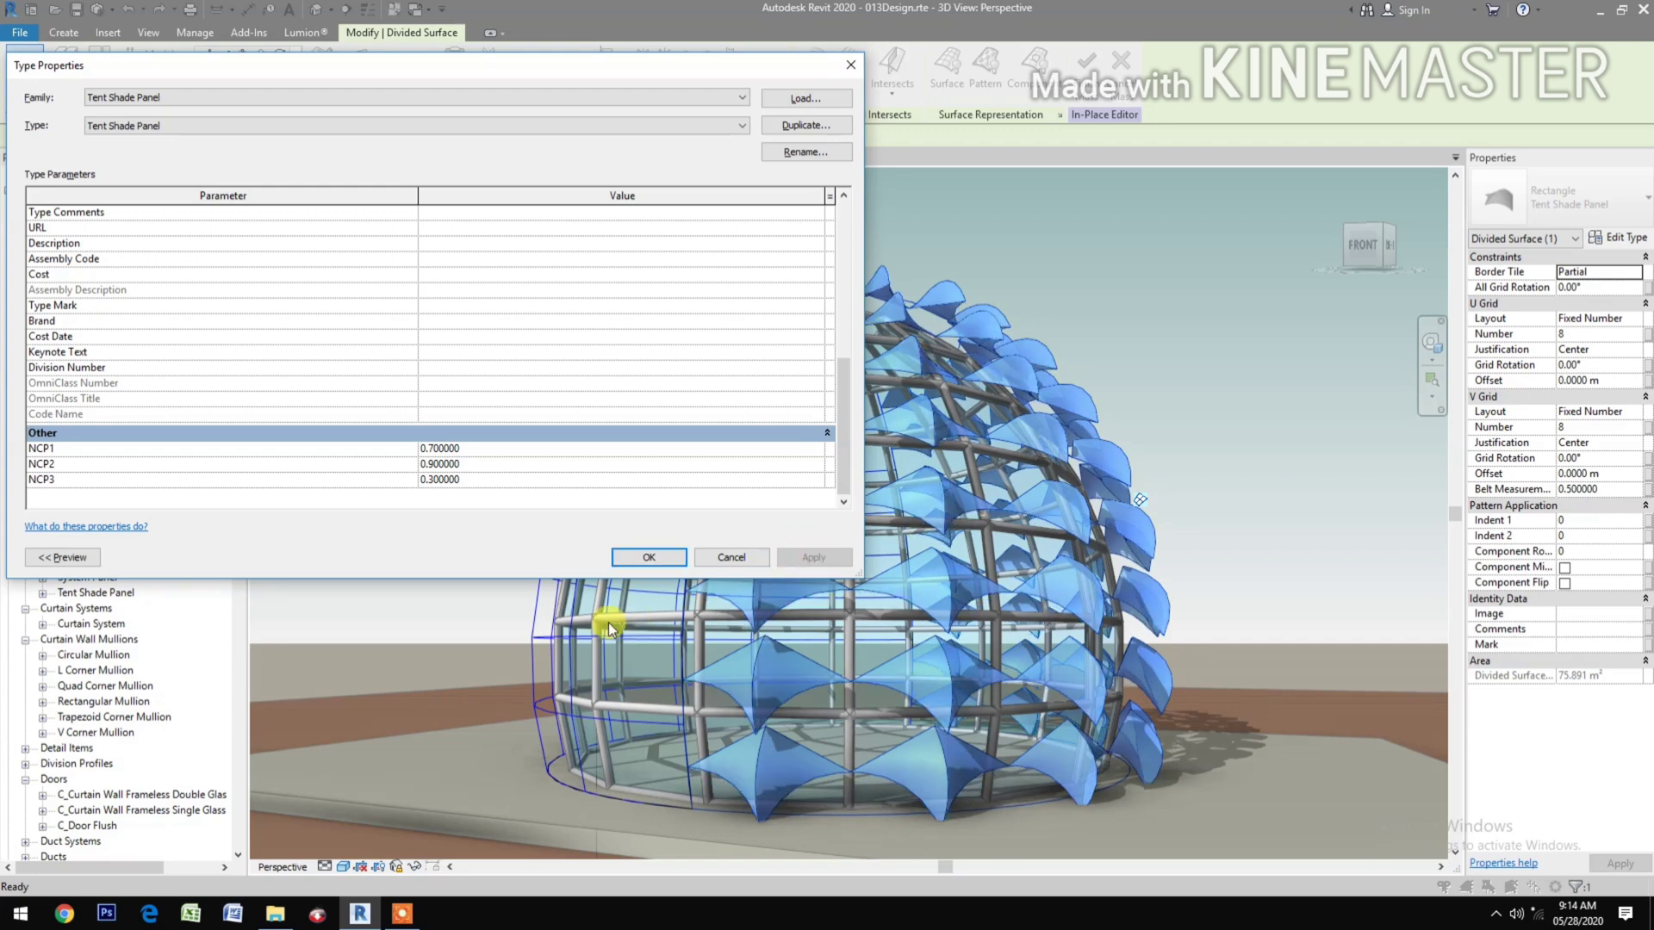
left_click(648, 556)
left_click(1202, 398)
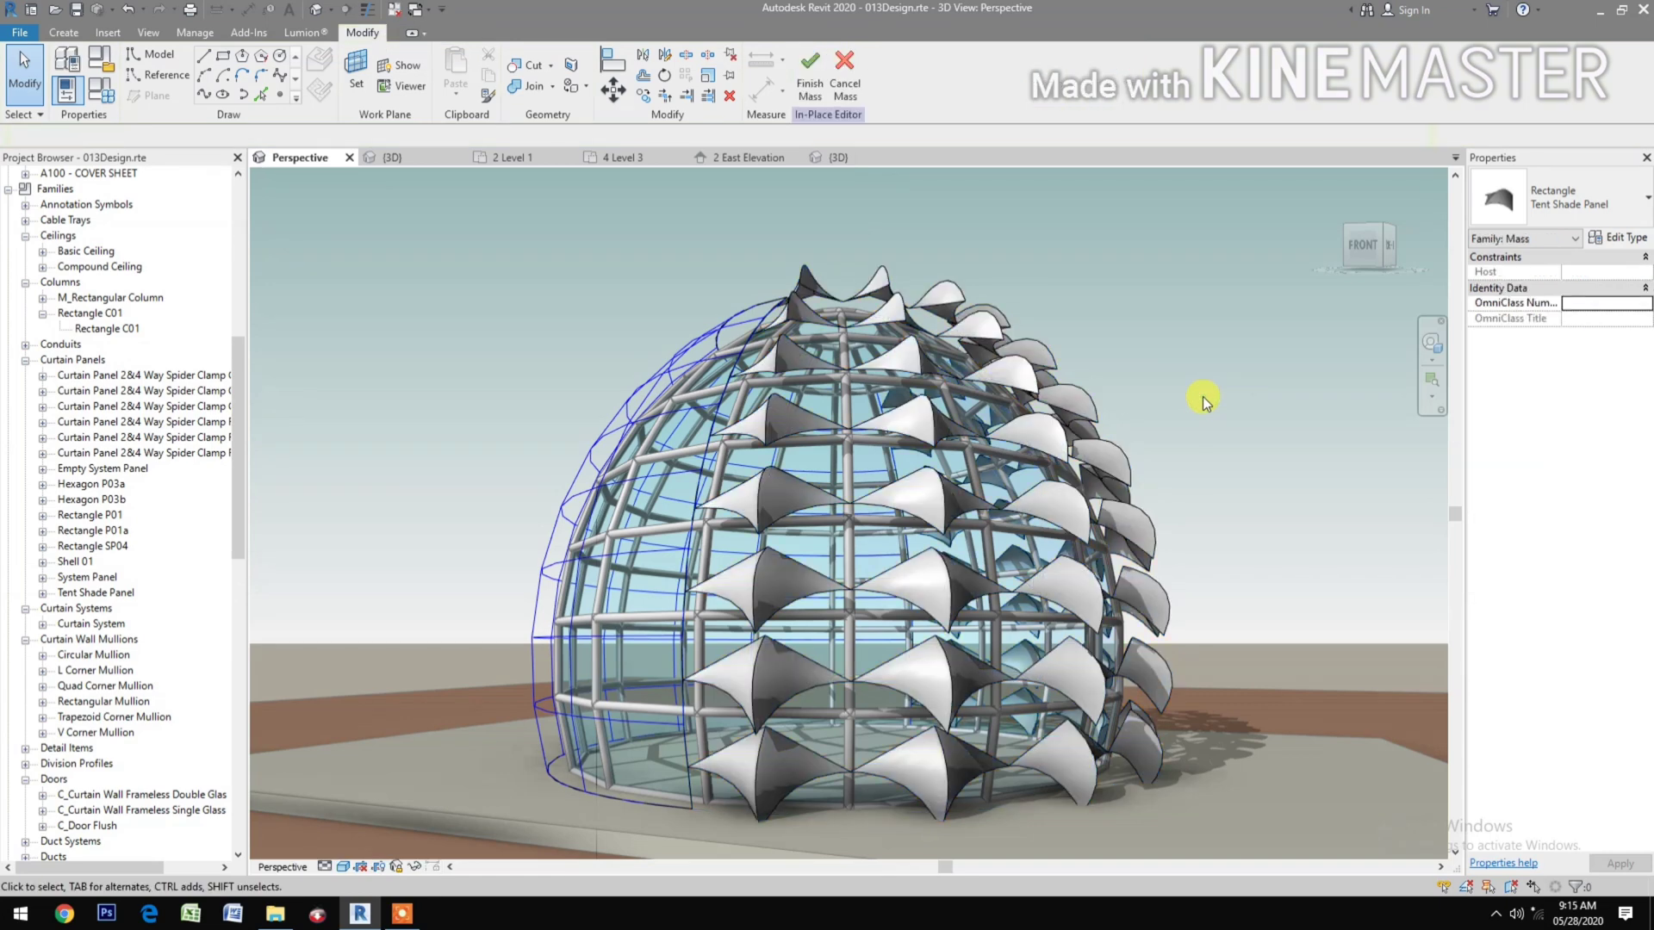
Step: Apply the Tent Shade Panel to the dome's remaining unpatterned divided surface and finish the in-place mass
left_click(620, 420)
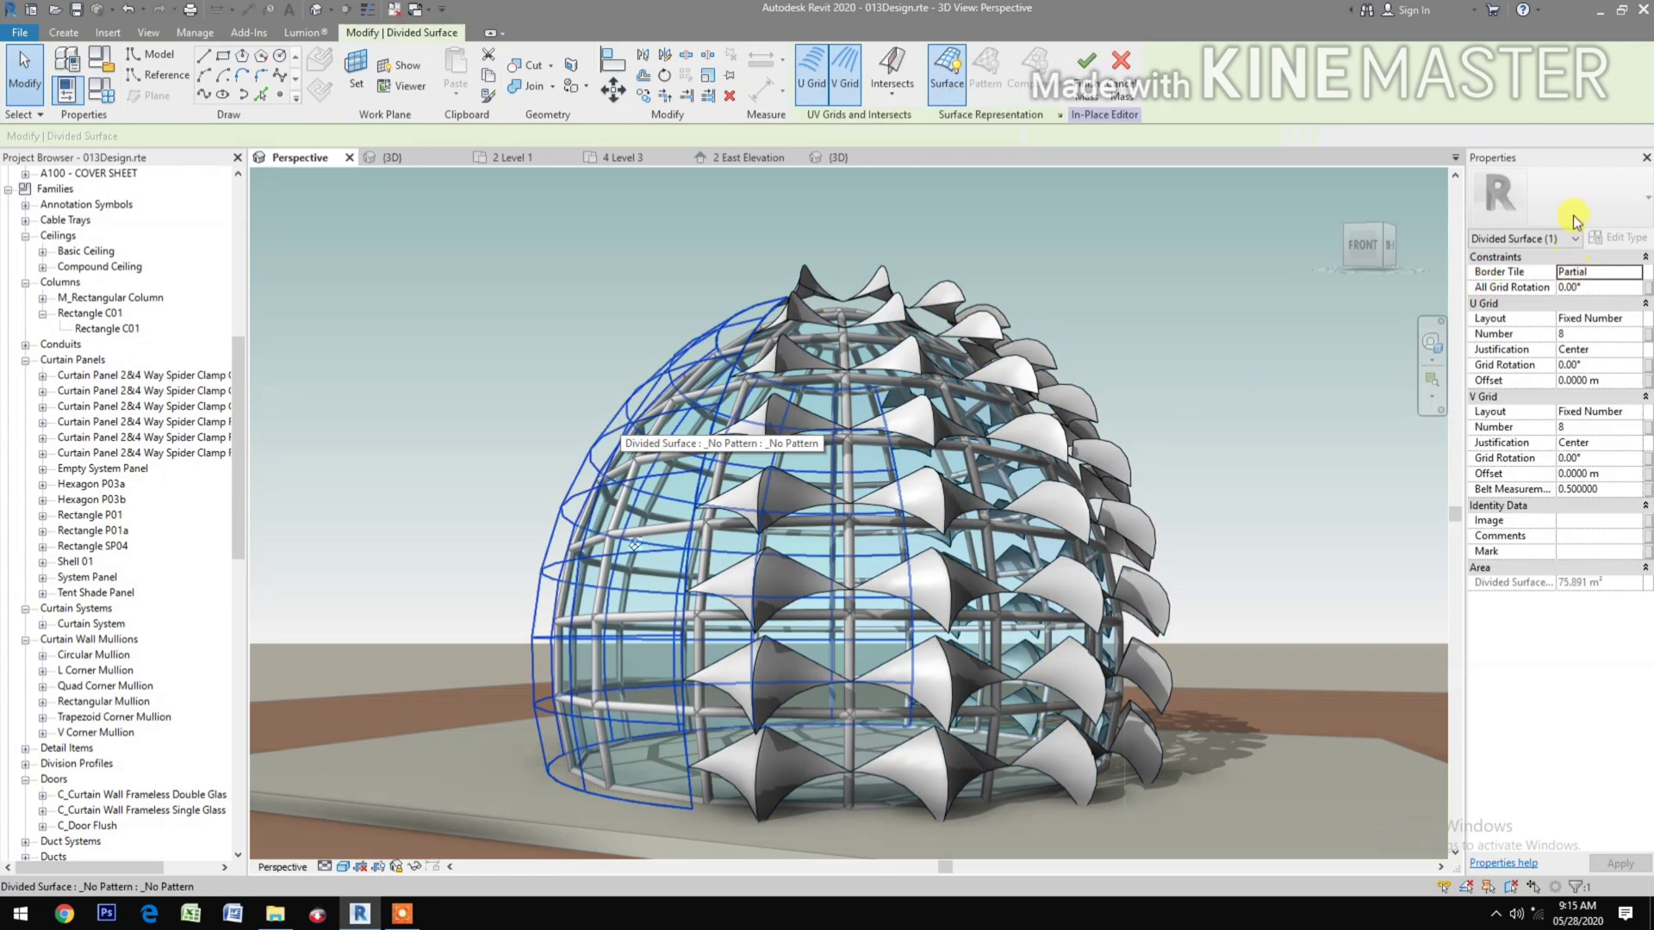
left_click(1591, 197)
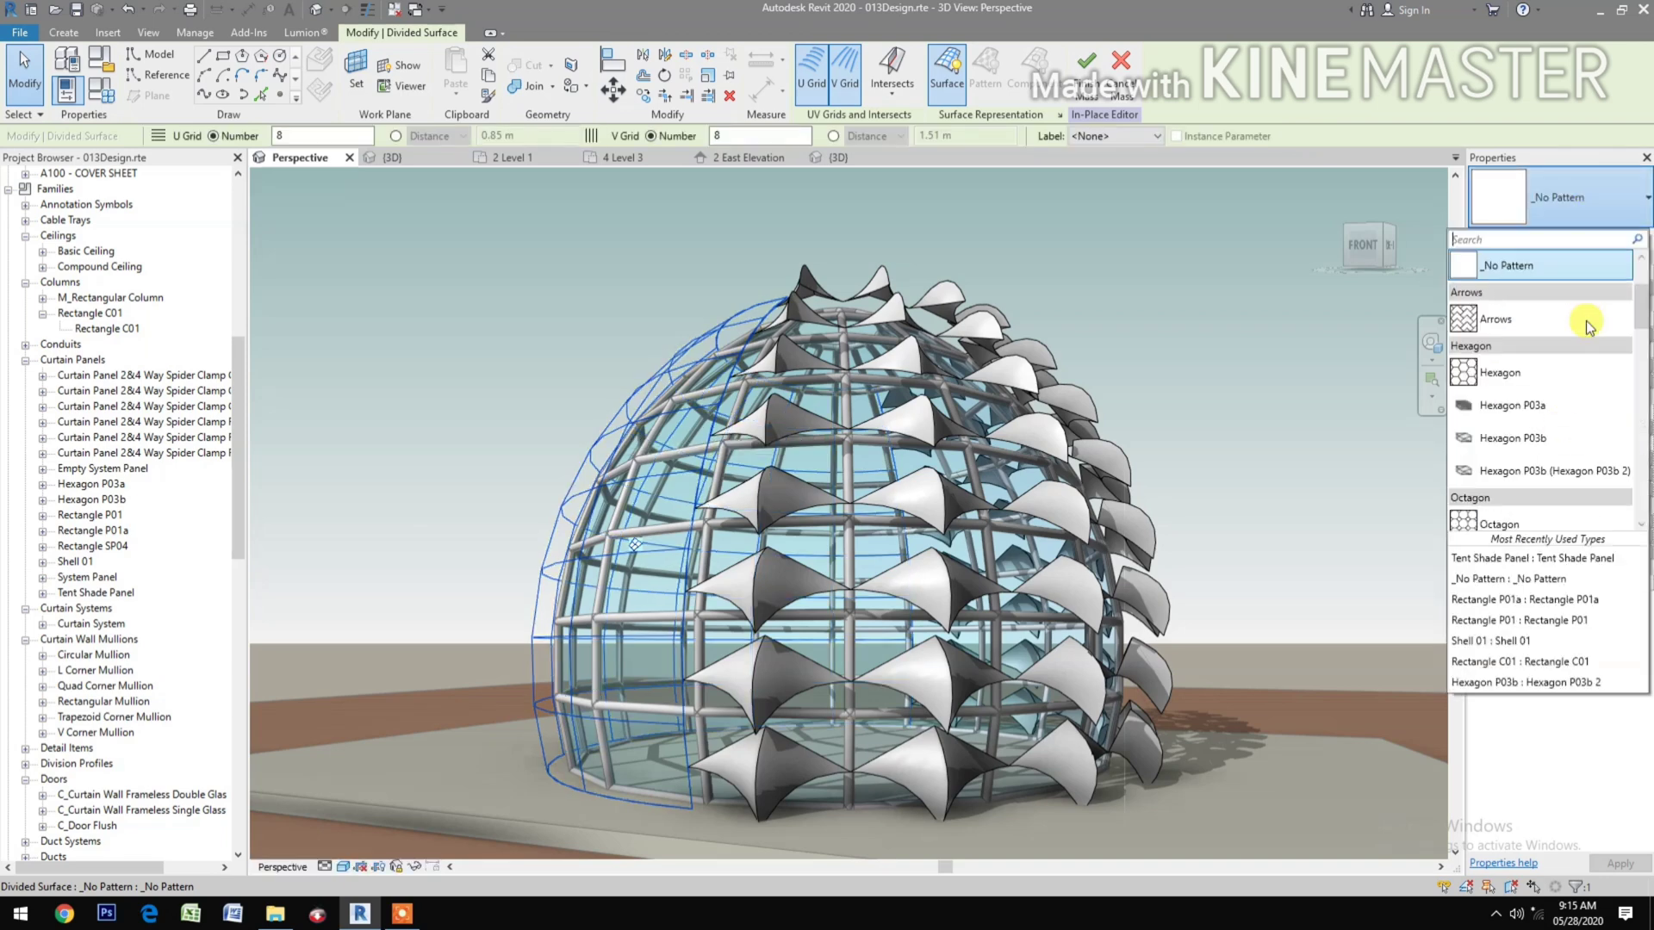
left_click(1509, 560)
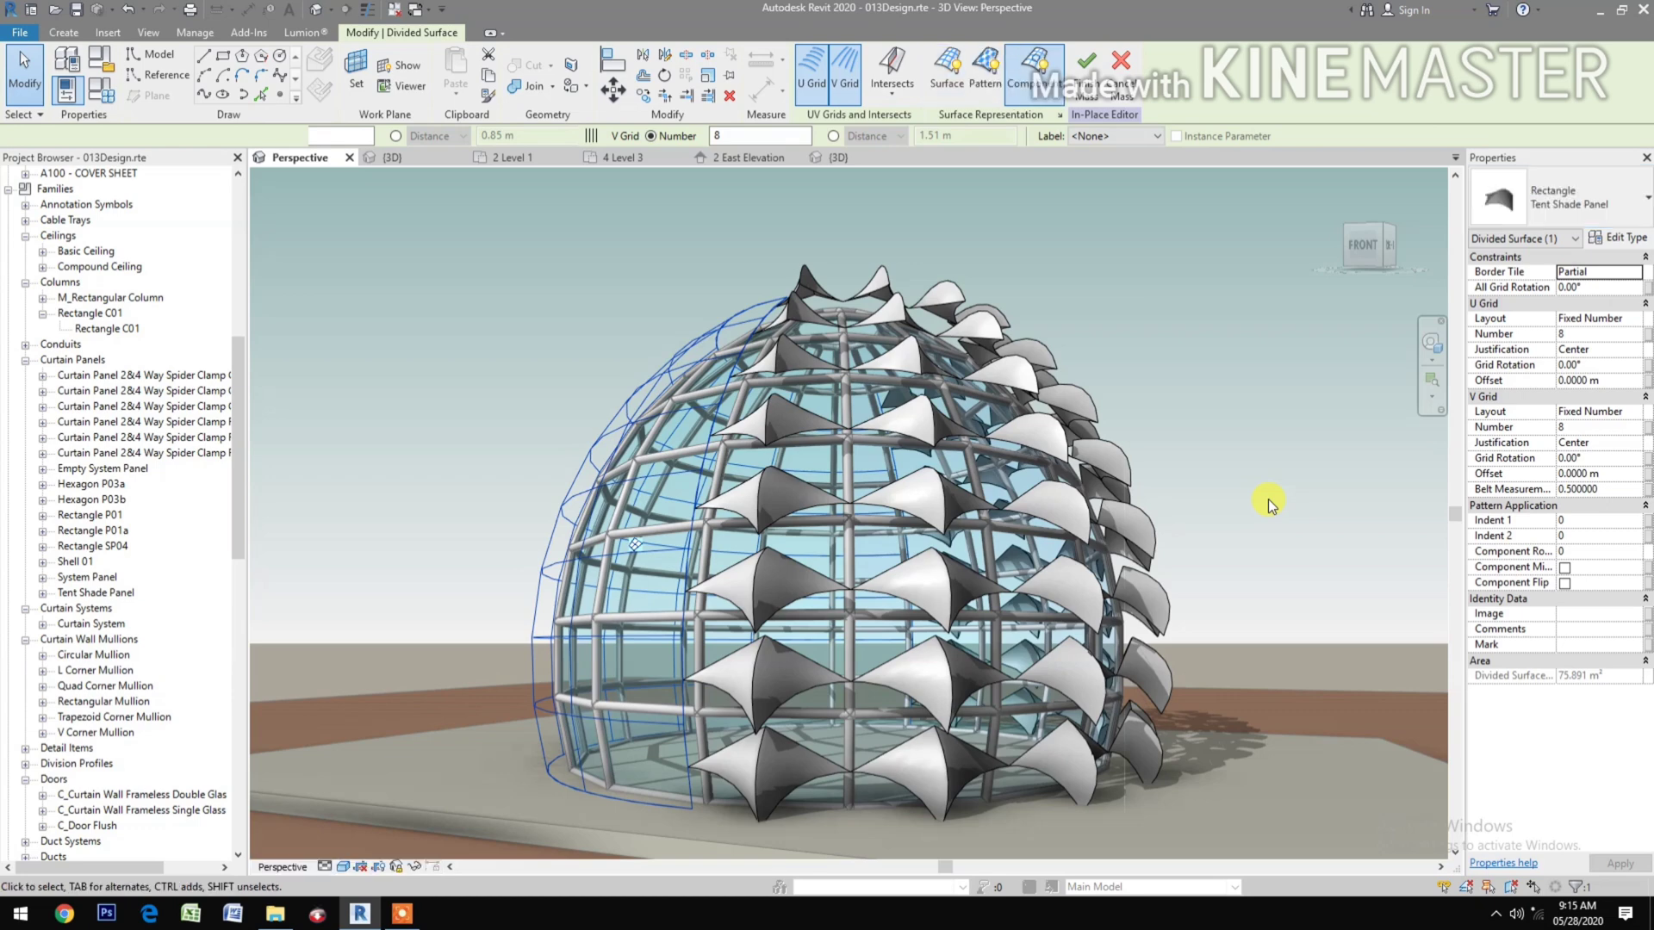
left_click(1269, 498)
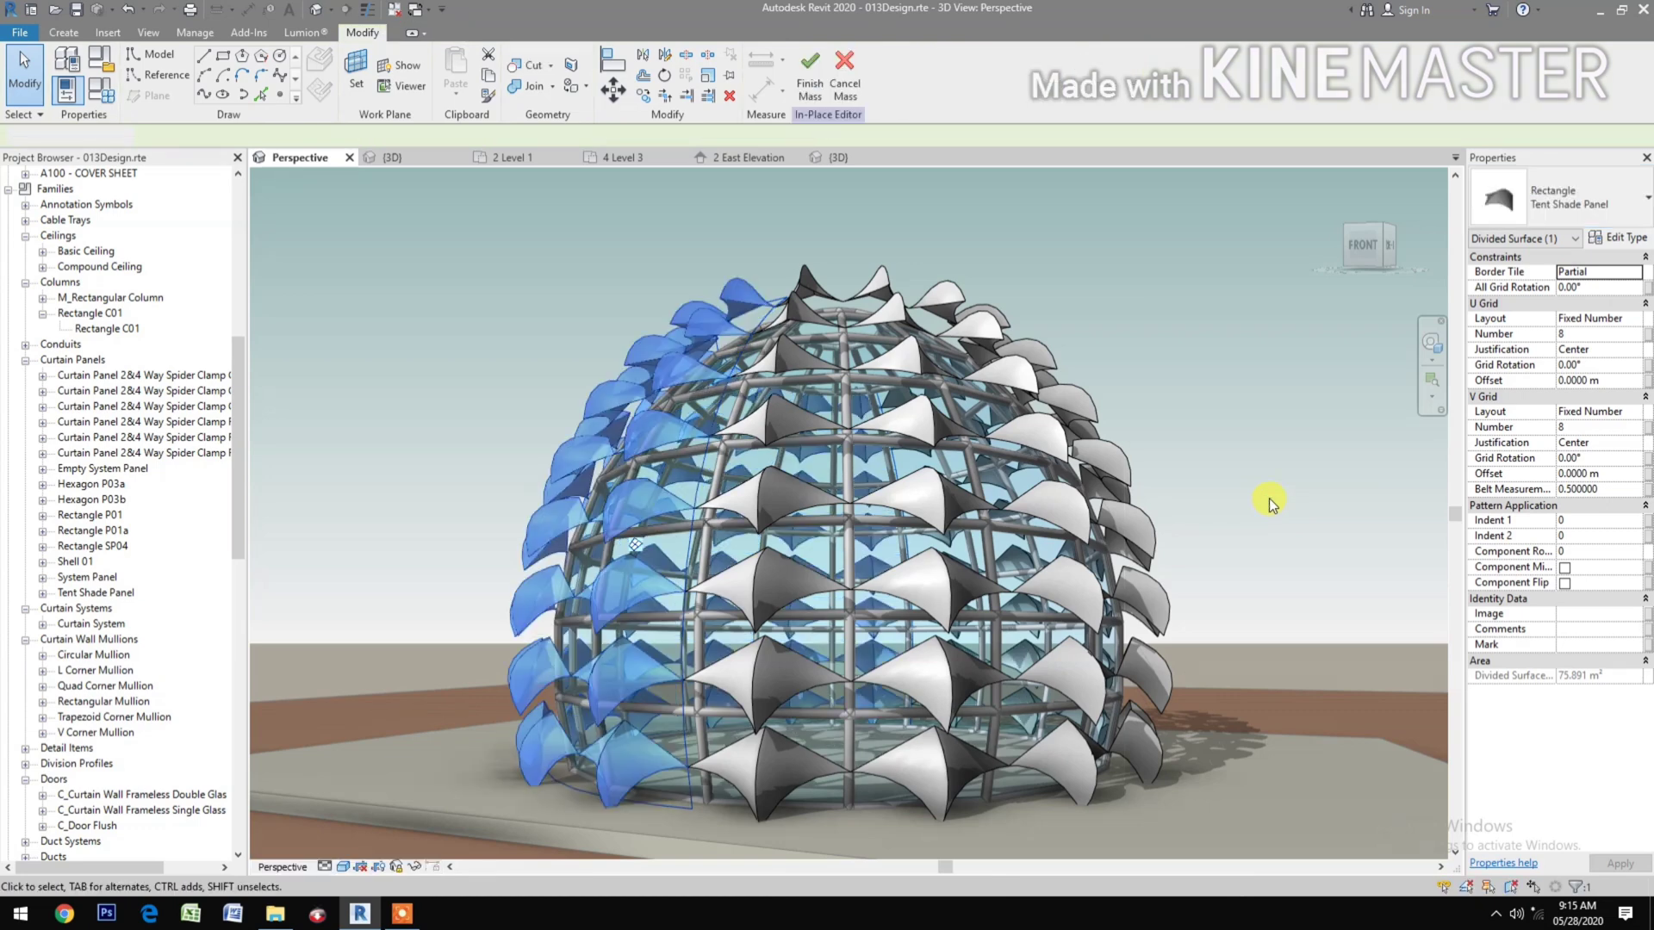
left_click(810, 74)
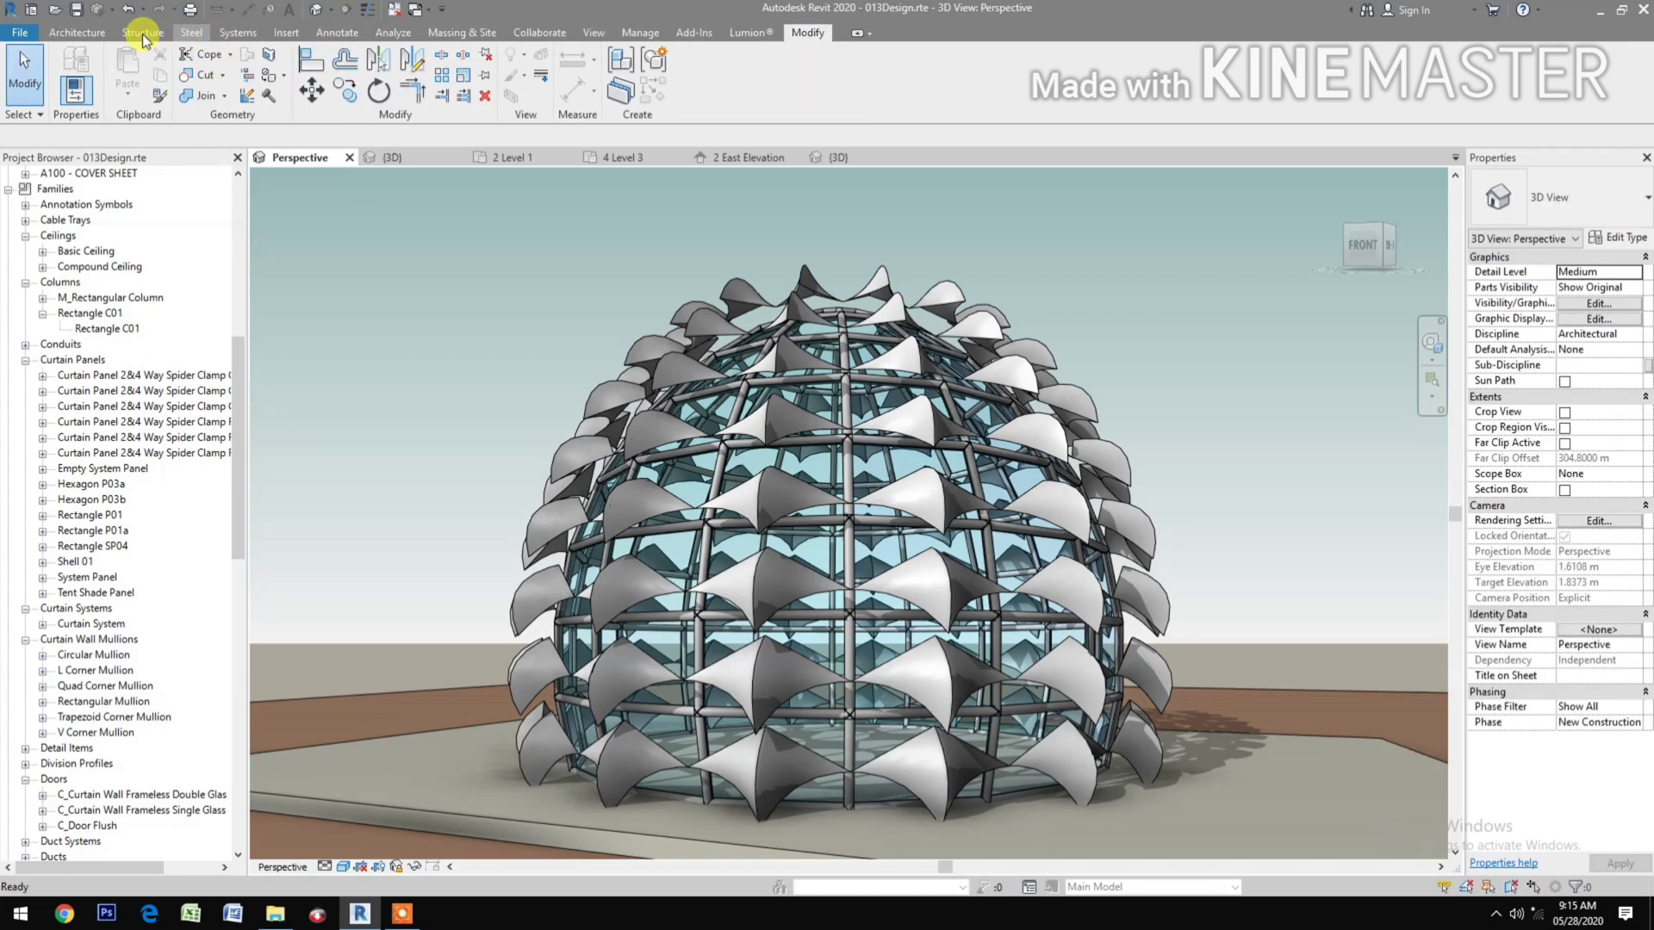
left_click(461, 32)
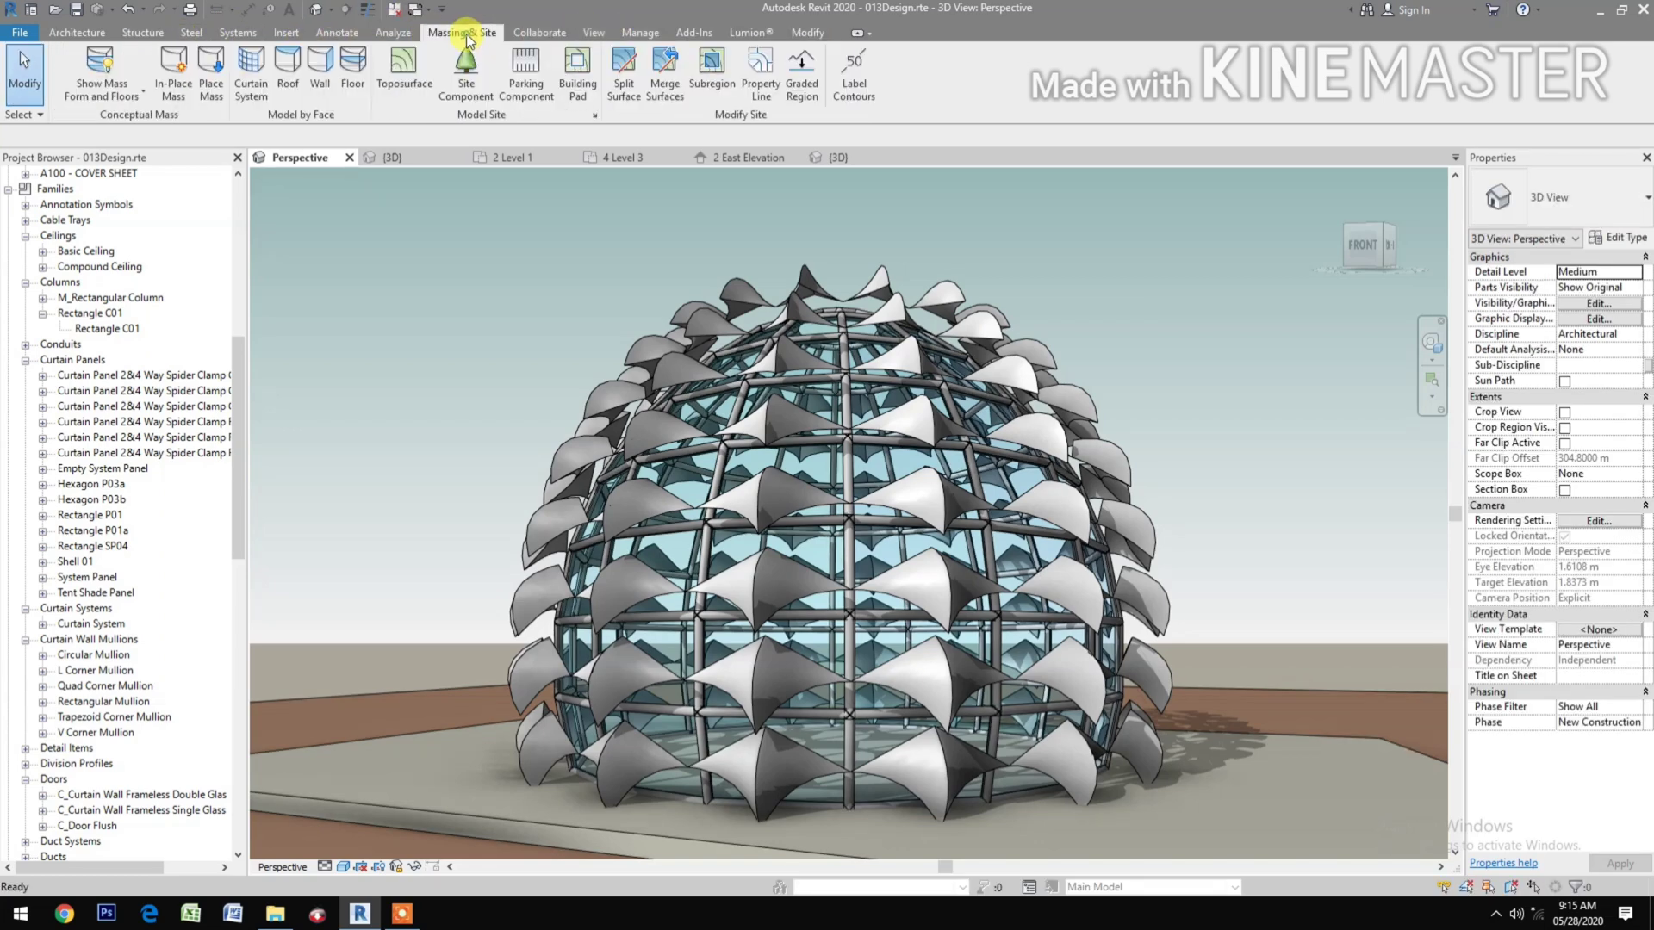